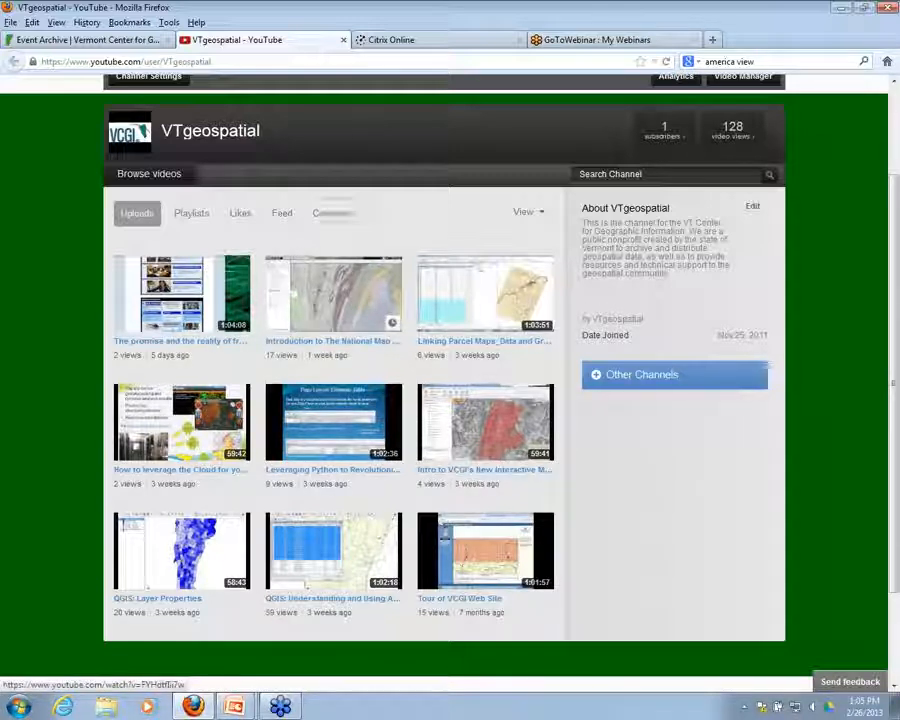
Review the recorded webinars and their training materials on the VCGI Event Archive page
left_click(85, 40)
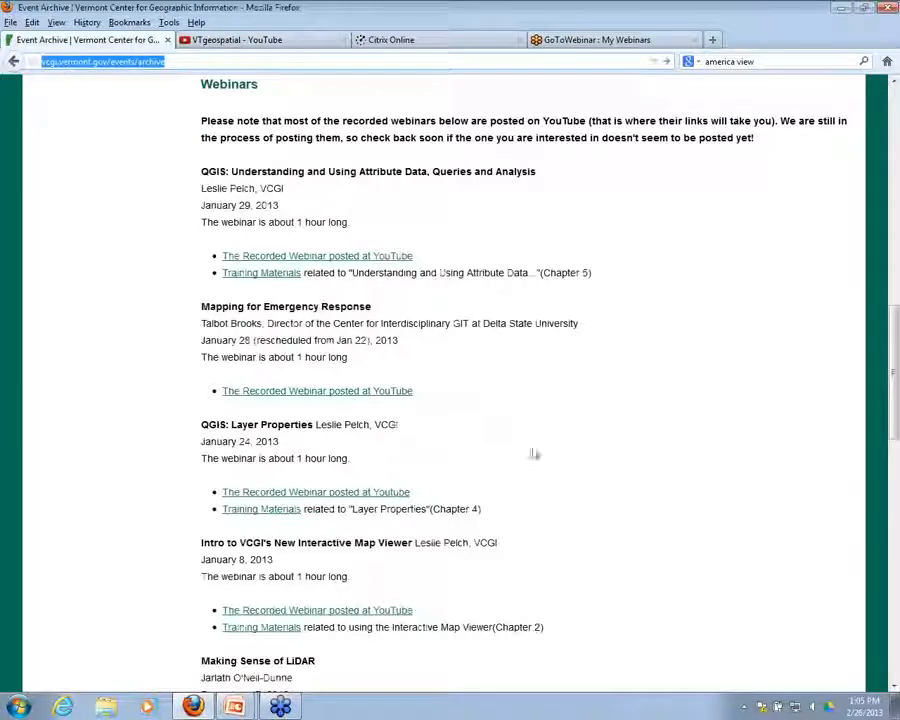
left_click(700, 37)
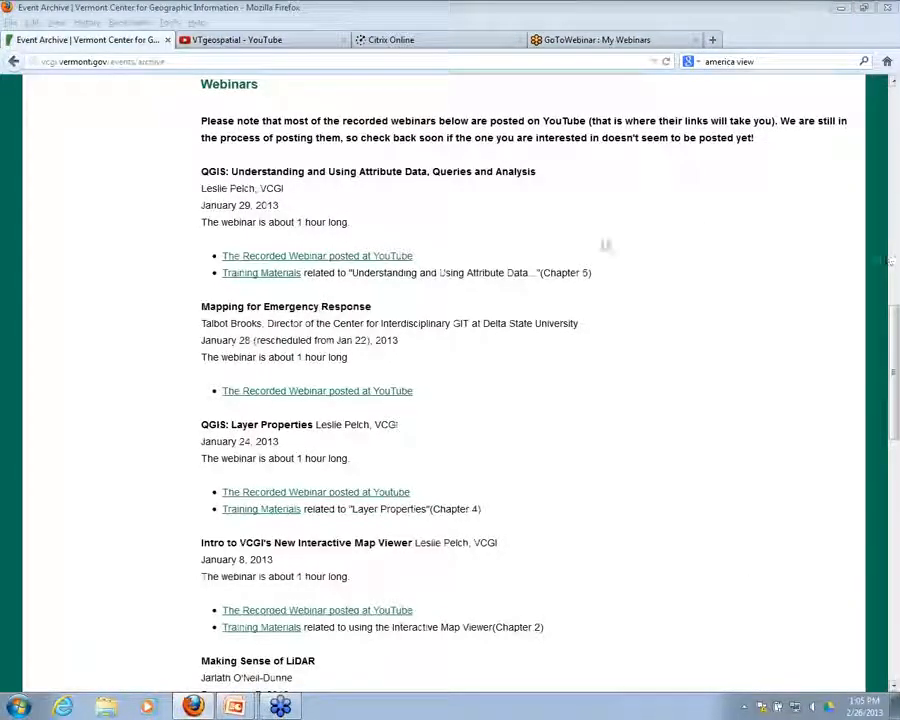
left_click_drag(895, 400, 892, 176)
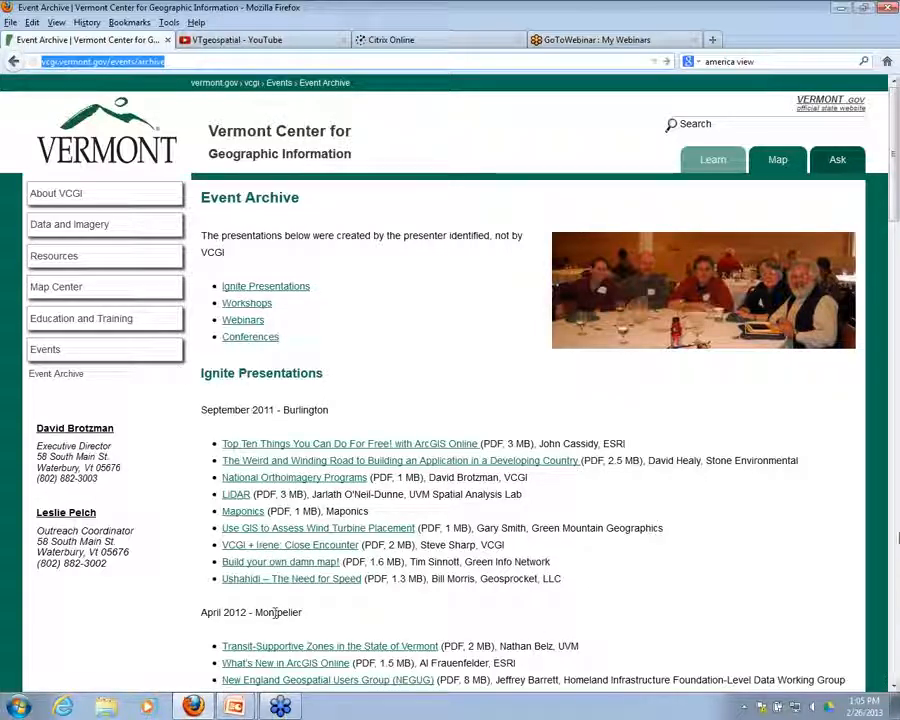
left_click(240, 322)
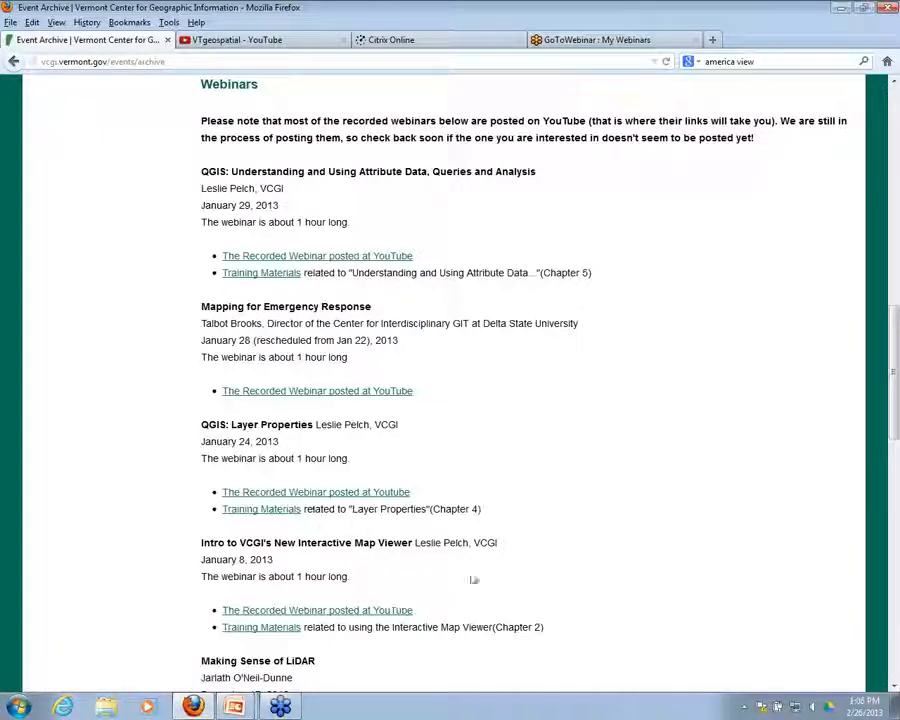
left_click_drag(895, 343, 896, 338)
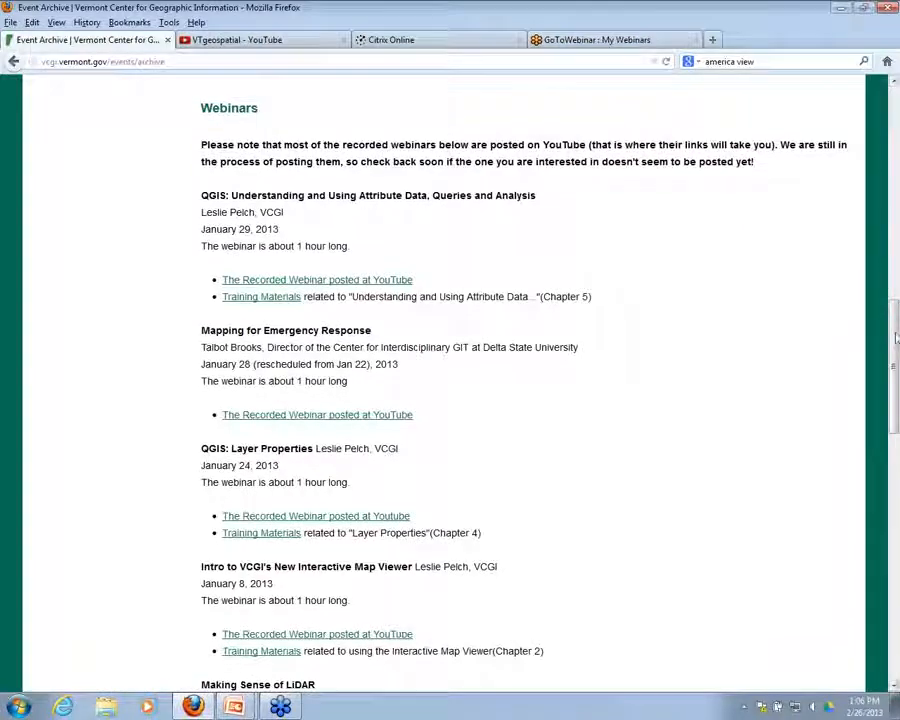
left_click_drag(896, 403, 896, 168)
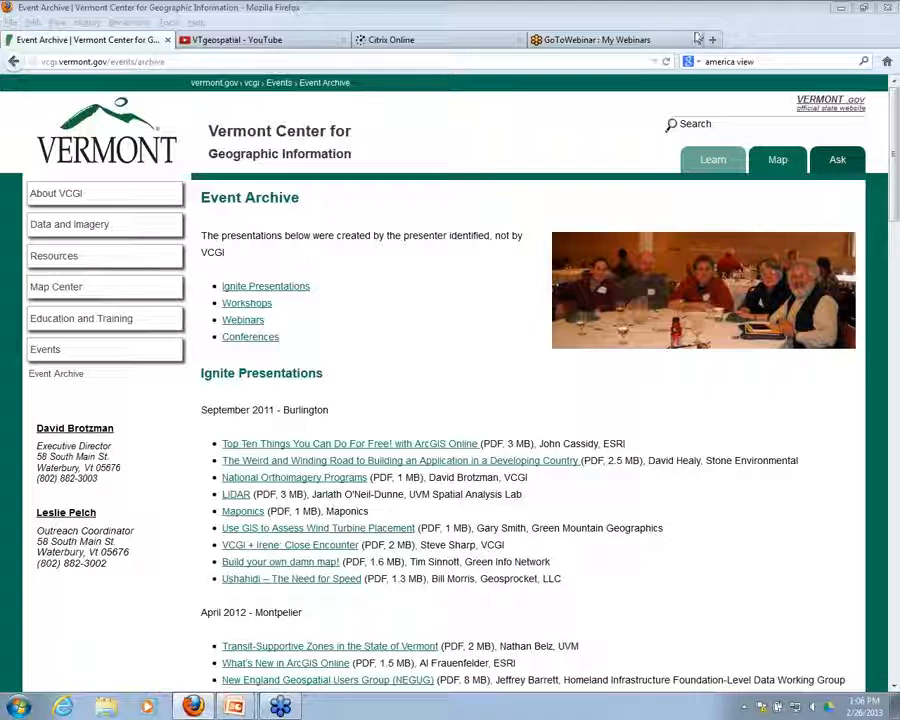
Switch to the PowerPoint presentation, end its slide show and close it
left_click(841, 11)
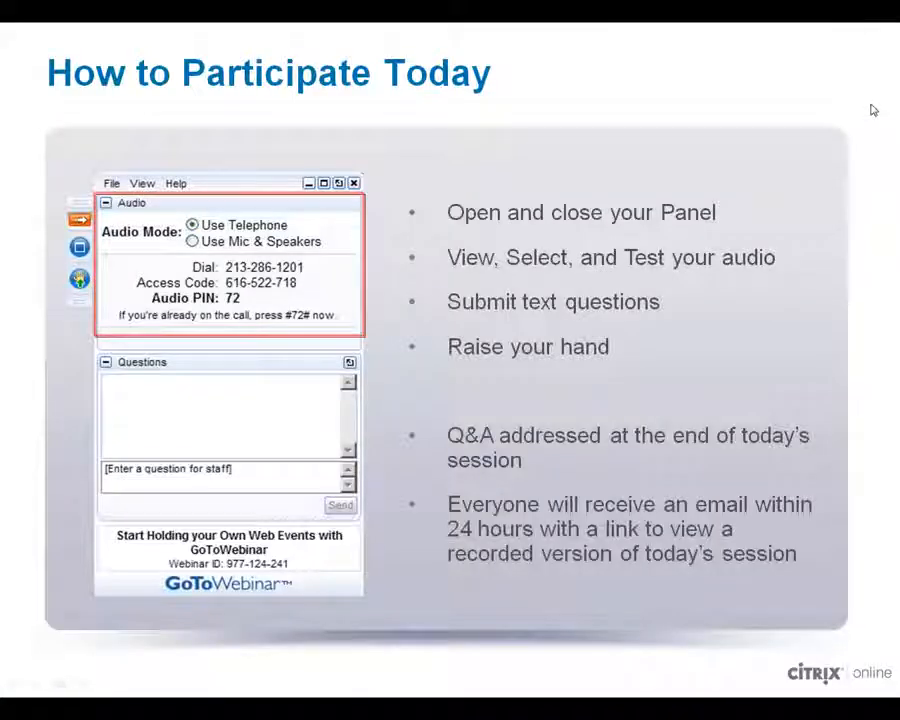
key("Escape")
left_click(678, 29)
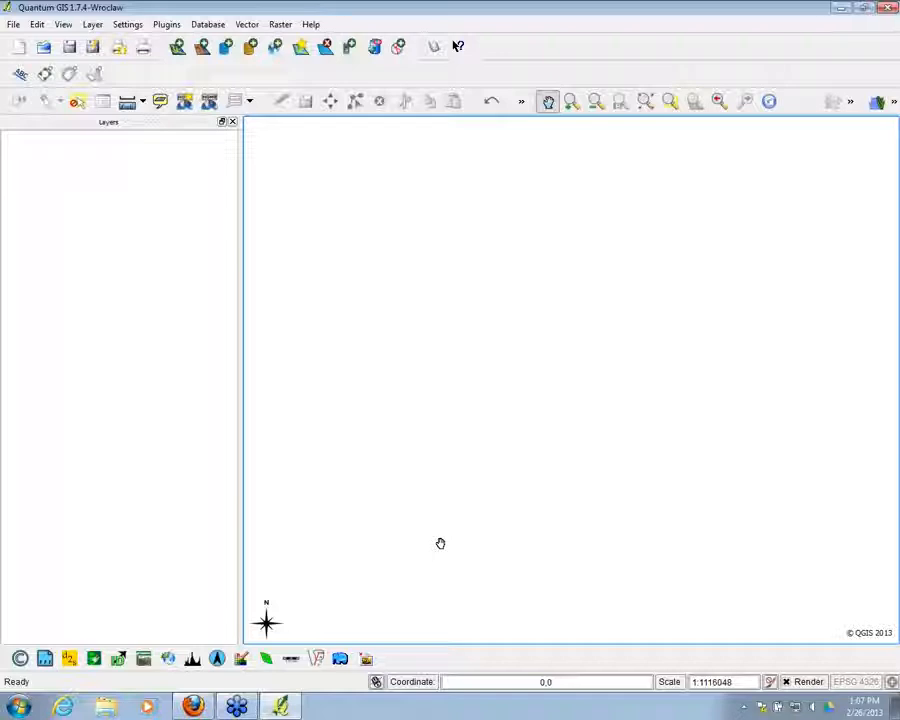
Switch to Firefox and open the Quantum GIS project website at qgis.org
left_click(193, 706)
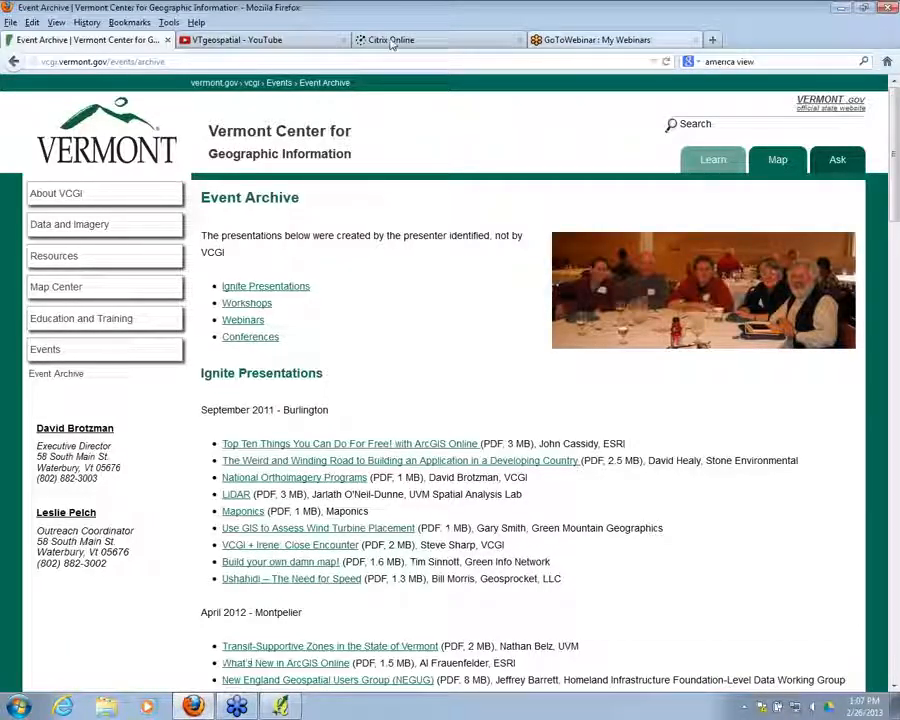
left_click(216, 59)
type("qg")
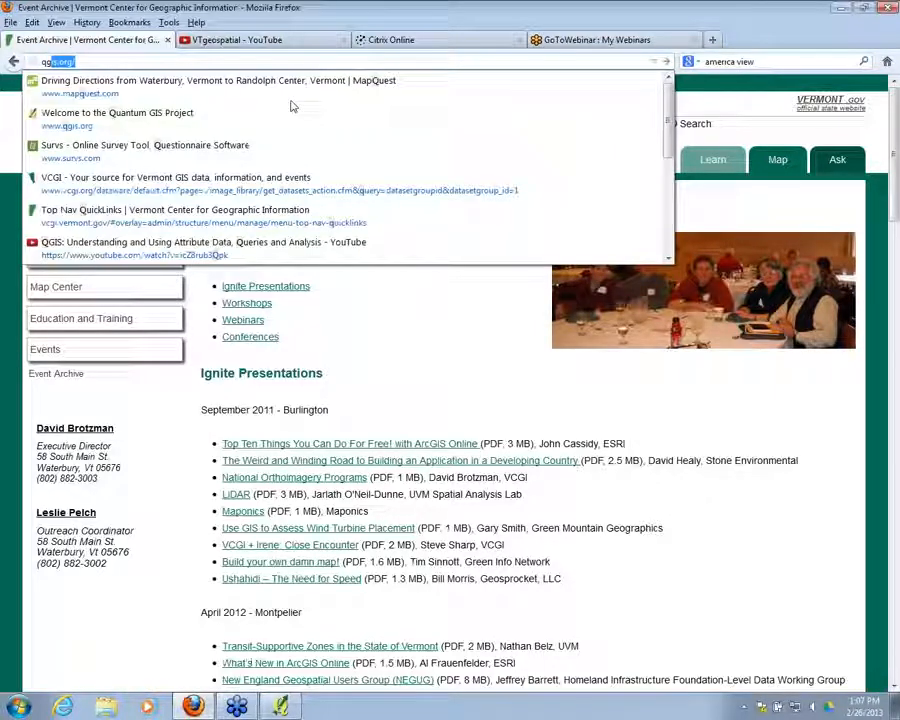
type("is")
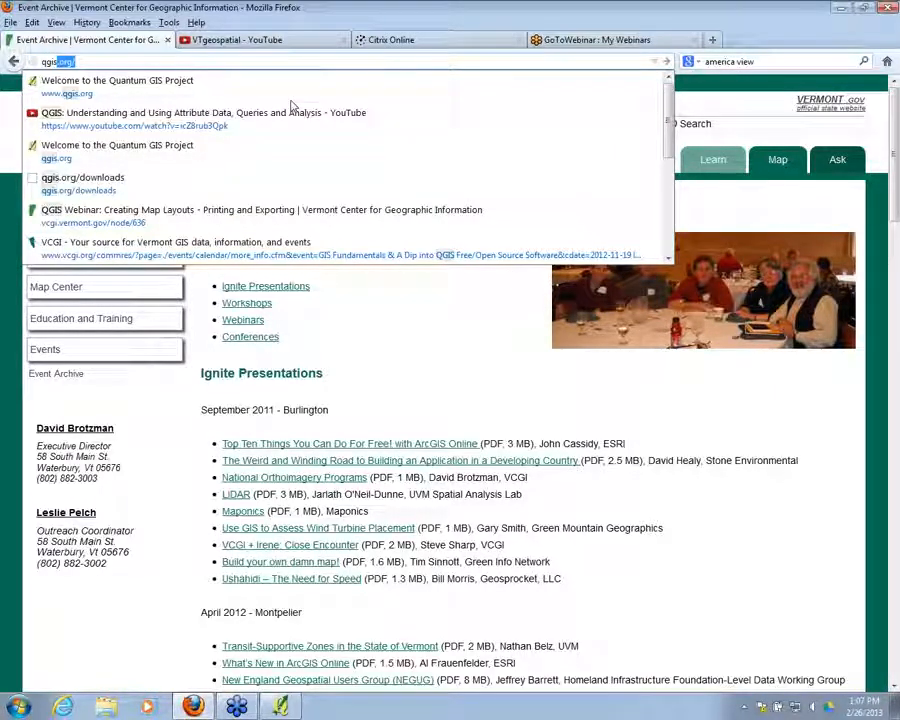
key("Return")
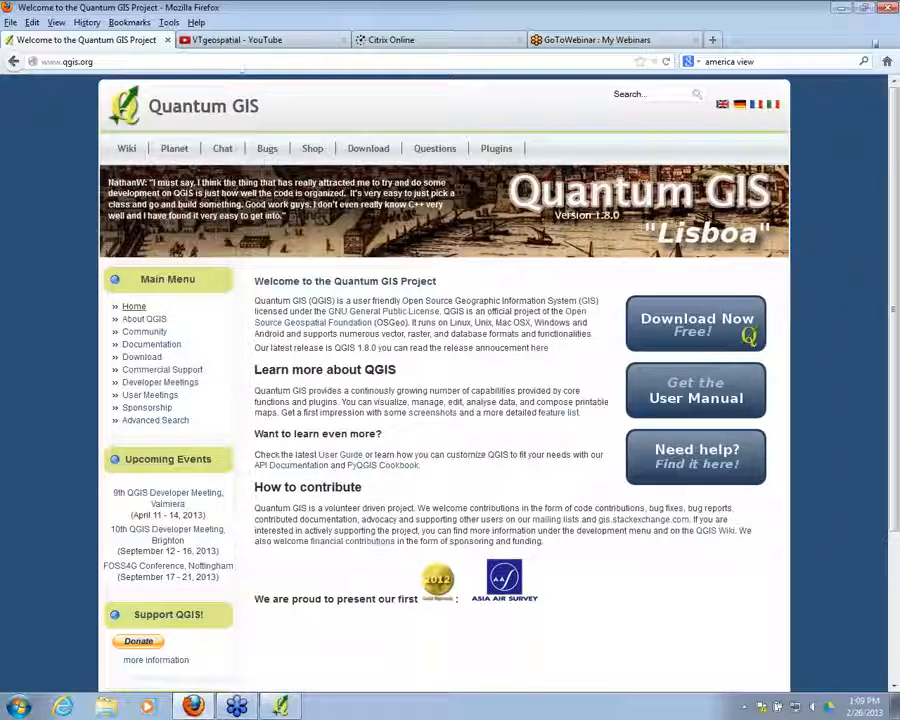
Switch to Quantum GIS and open the project ch5exercise.qgs from the INTROGIS PROJECTS folder
left_click(281, 707)
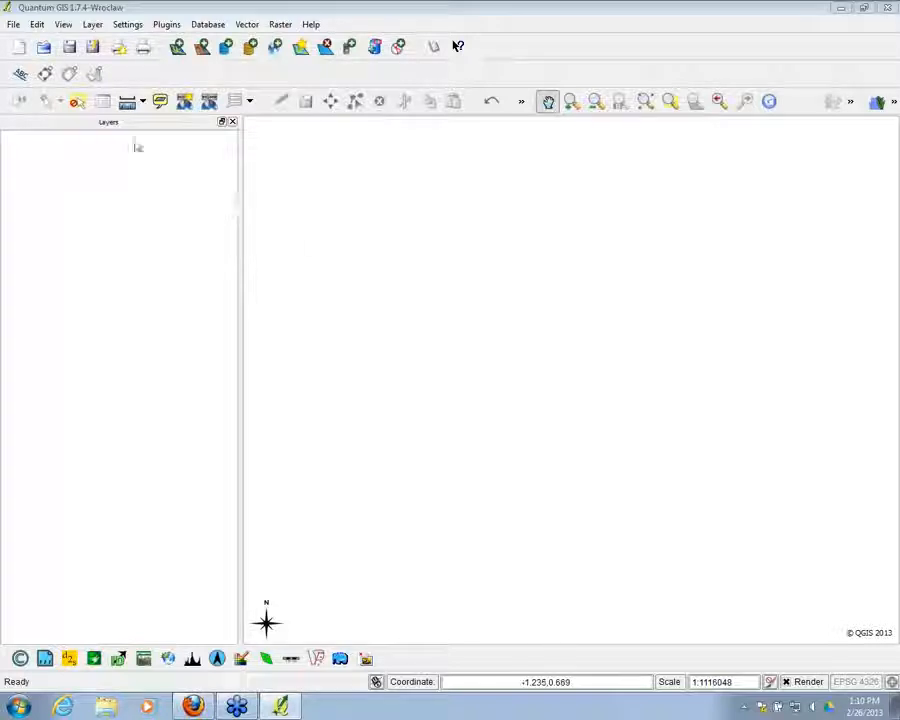
left_click(44, 48)
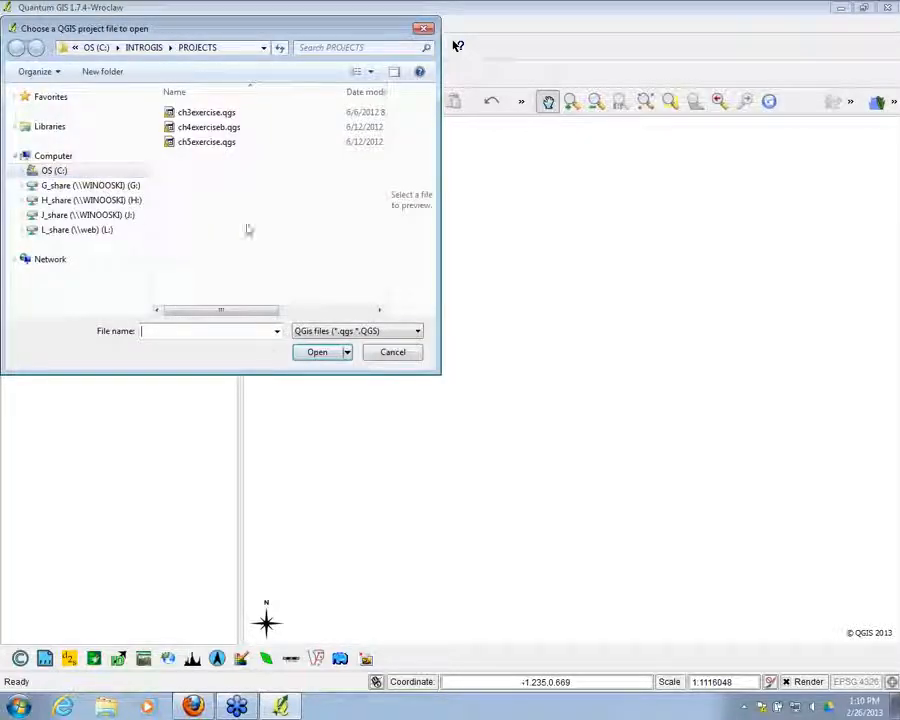
left_click(205, 144)
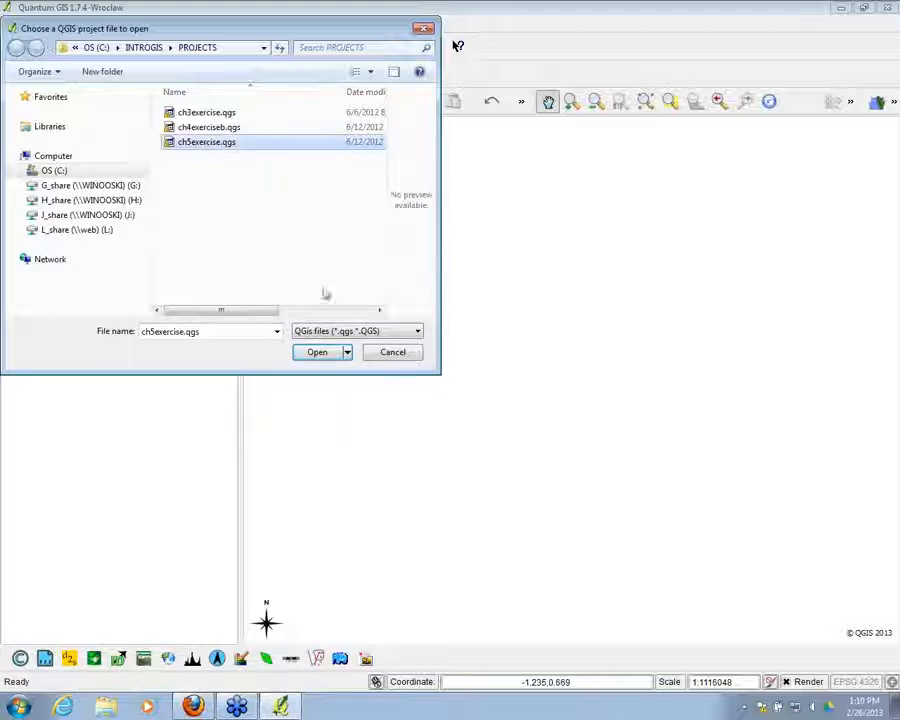
left_click(318, 352)
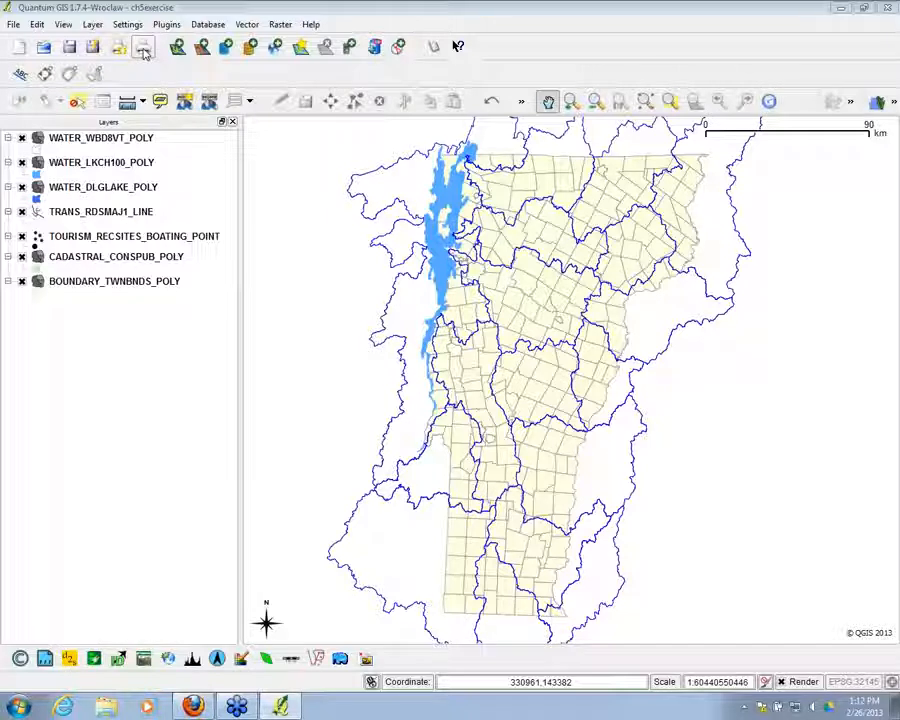
Create a new print composer for the project and switch between its window and the main map window
left_click(120, 50)
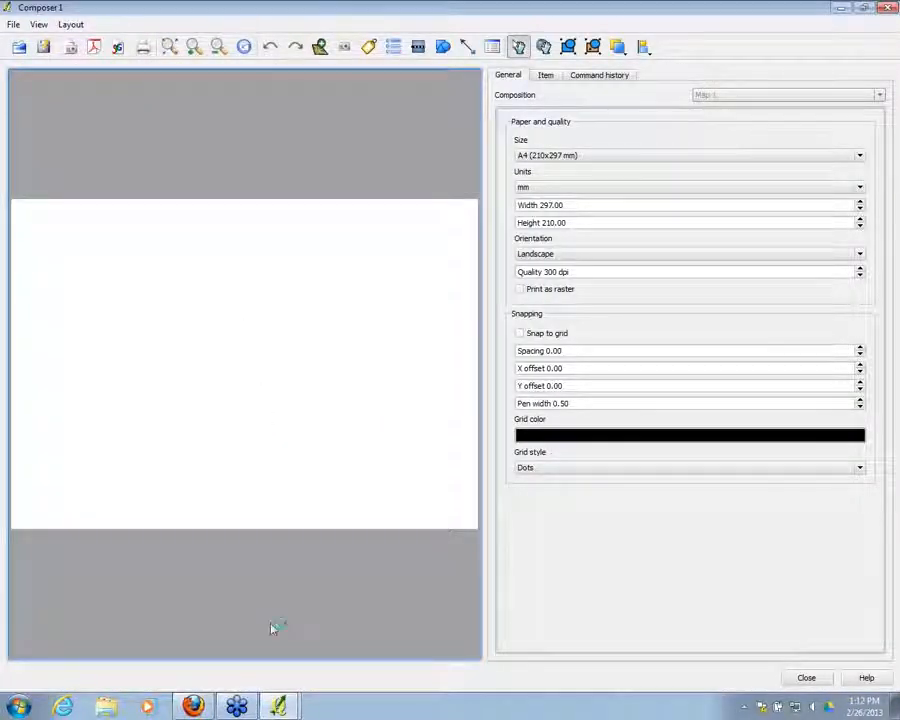
mouse_move(281, 703)
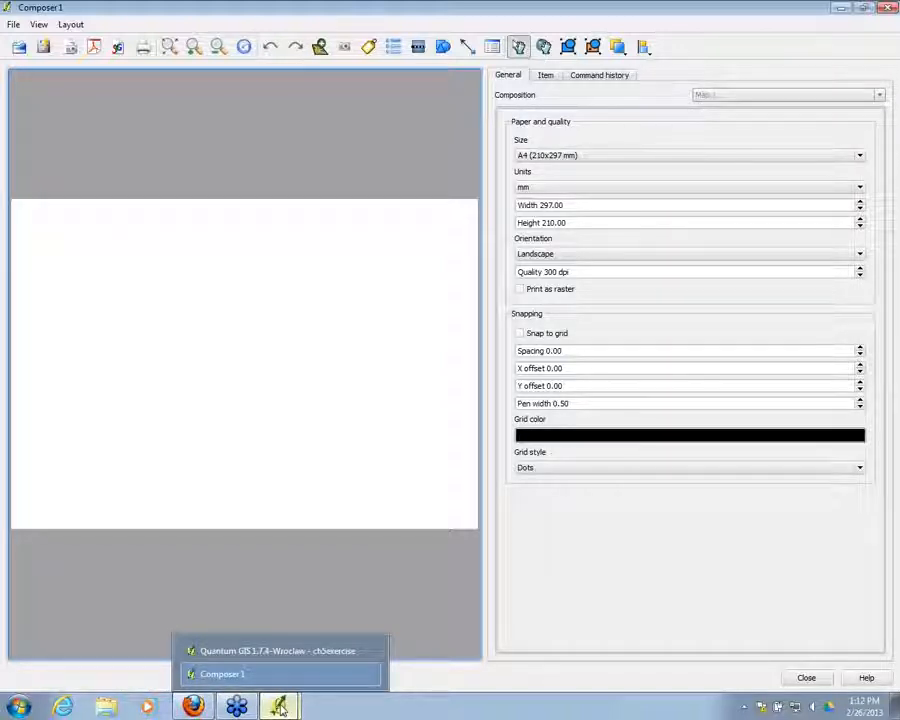
left_click(263, 651)
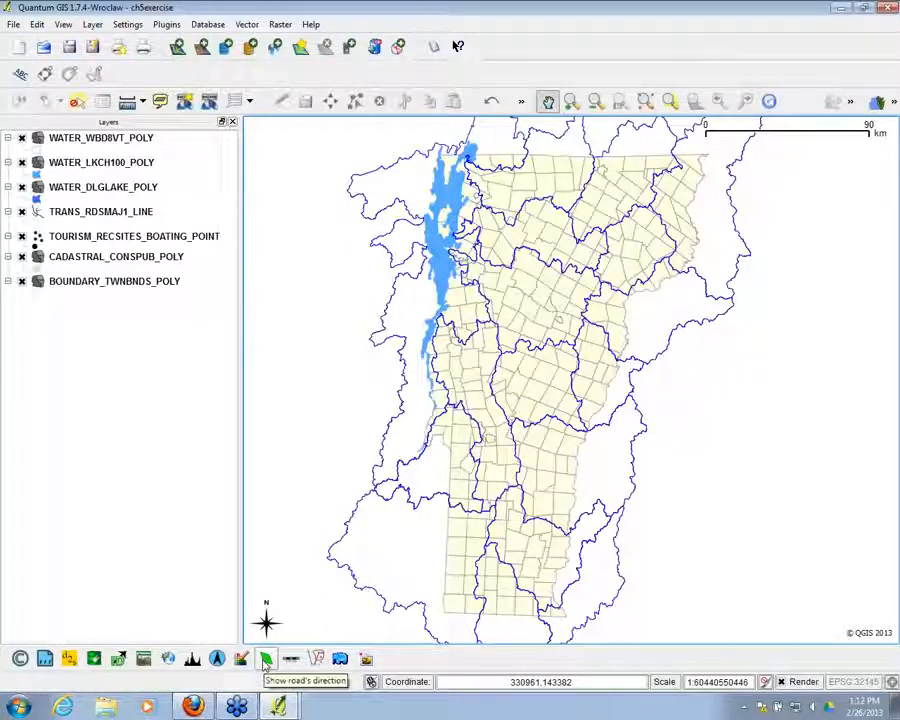
left_click(278, 706)
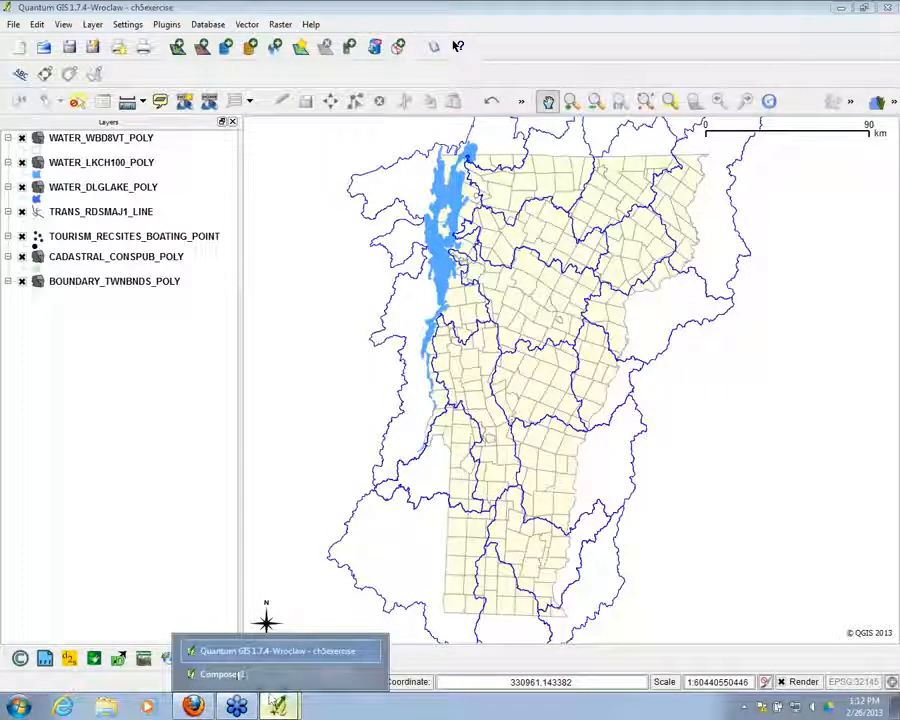
left_click(226, 670)
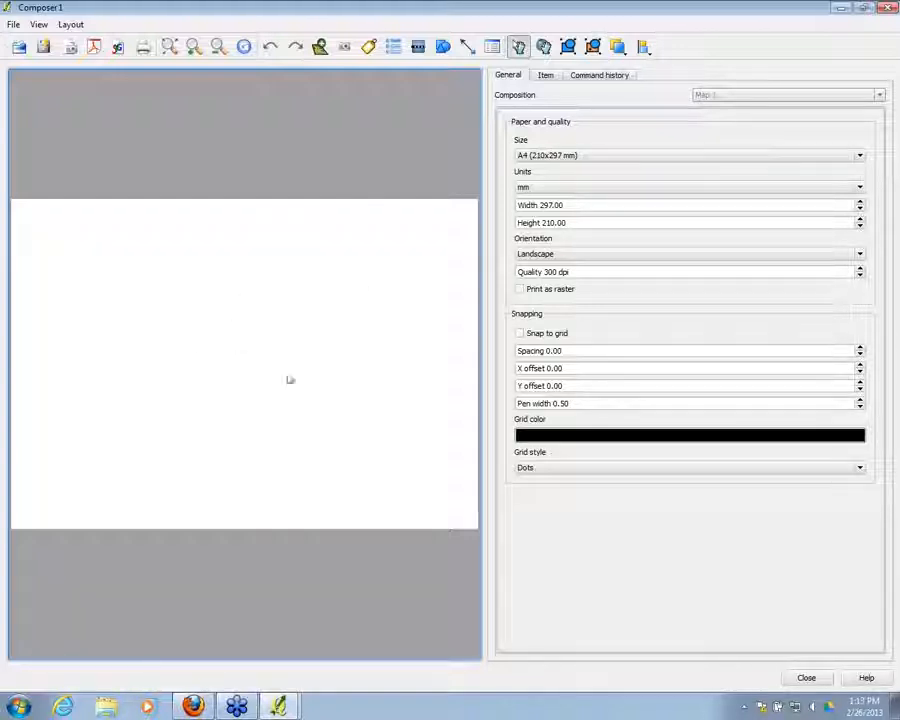
Set the composition's paper size to ANSI A (Letter; 8.5x11 inches) and its orientation to Portrait
left_click(546, 76)
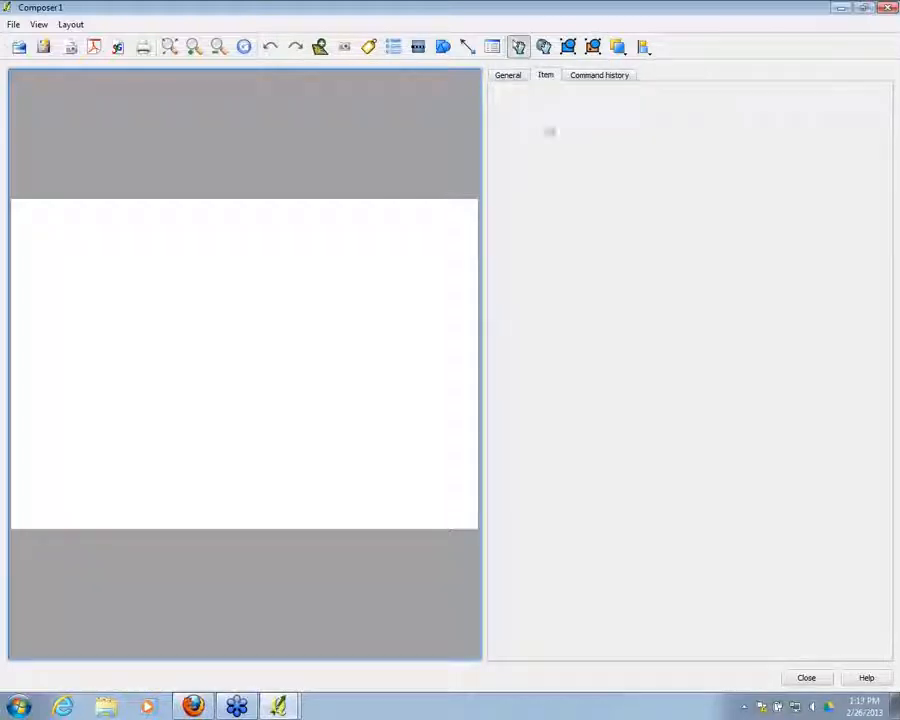
left_click(514, 79)
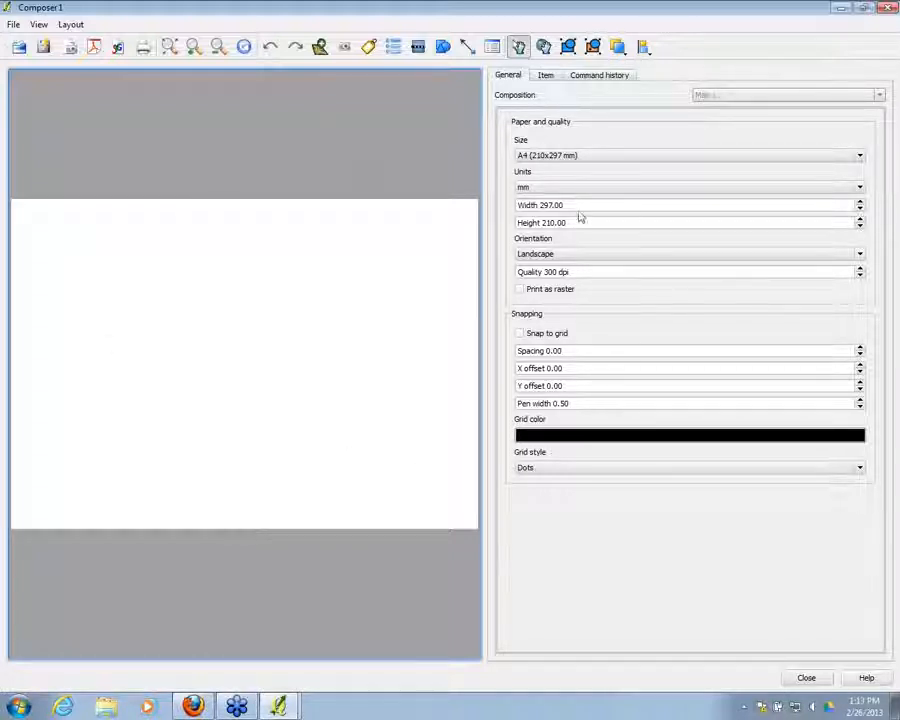
left_click(862, 157)
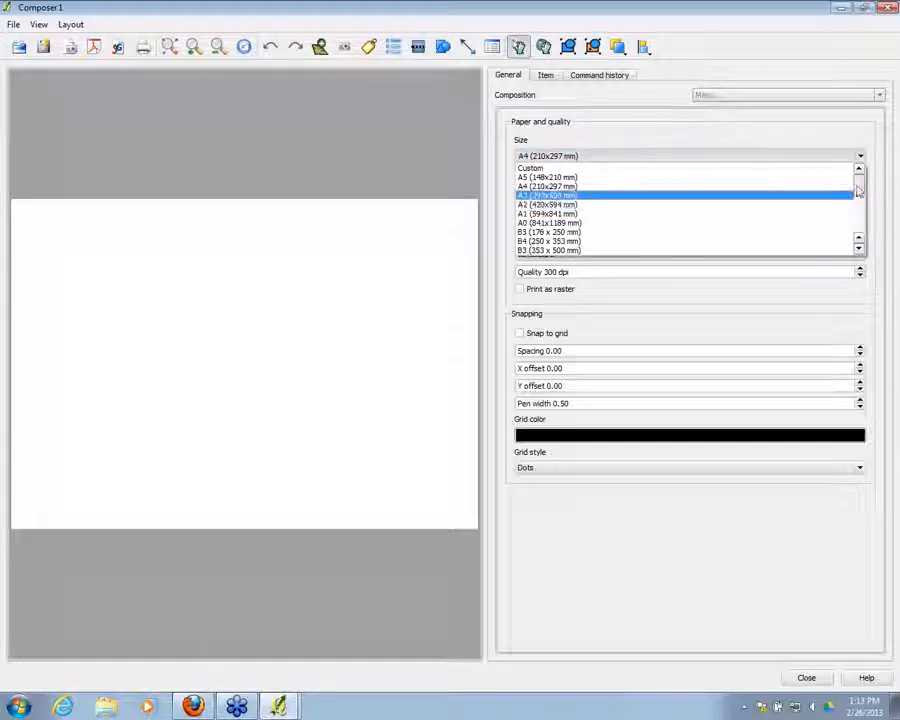
left_click_drag(862, 184, 864, 207)
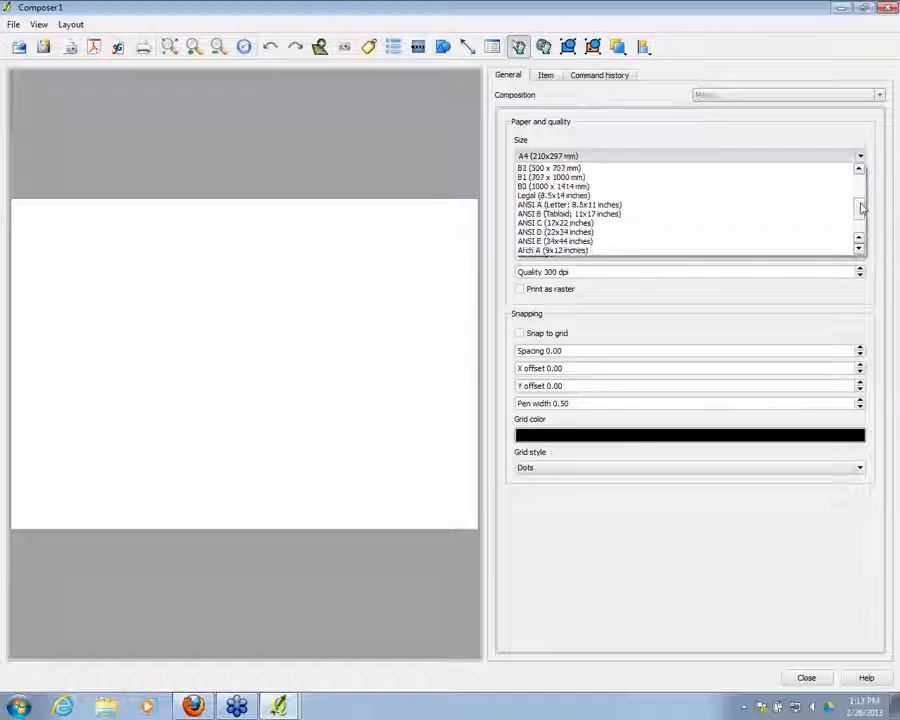
left_click(616, 206)
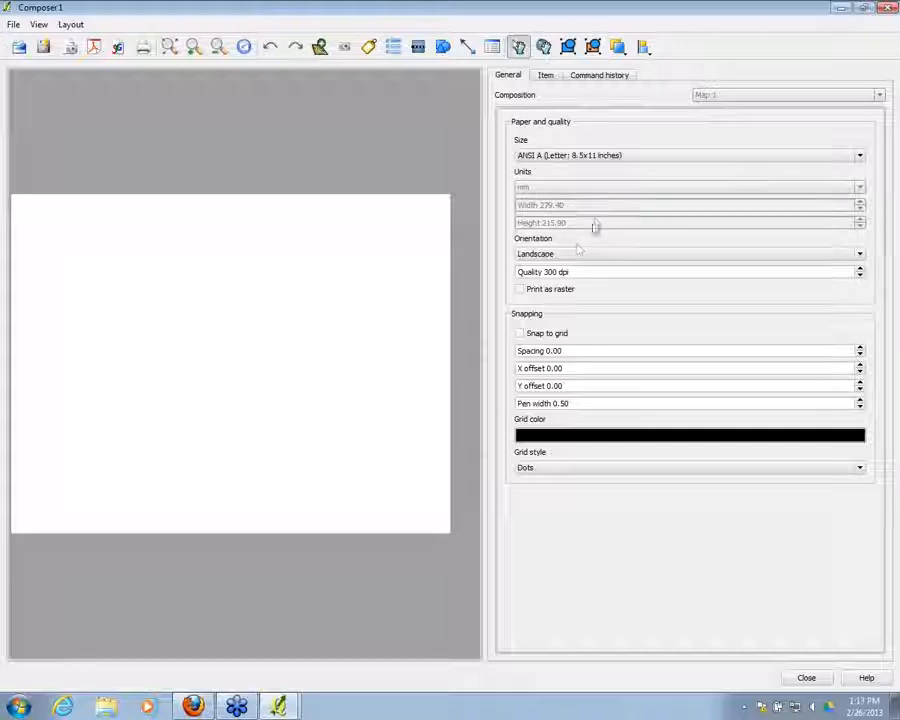
left_click(862, 256)
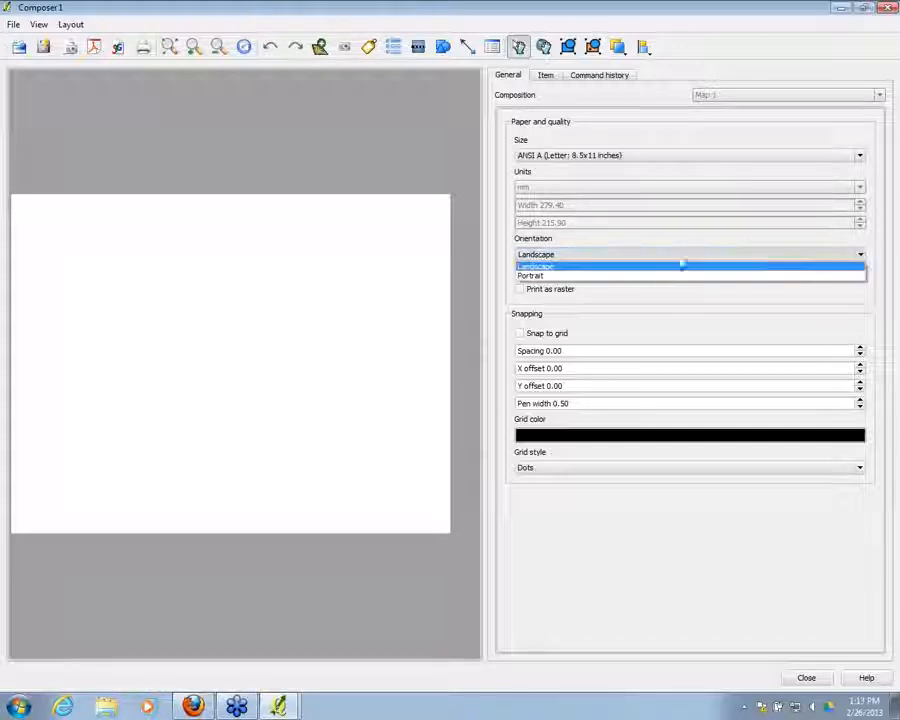
left_click(549, 278)
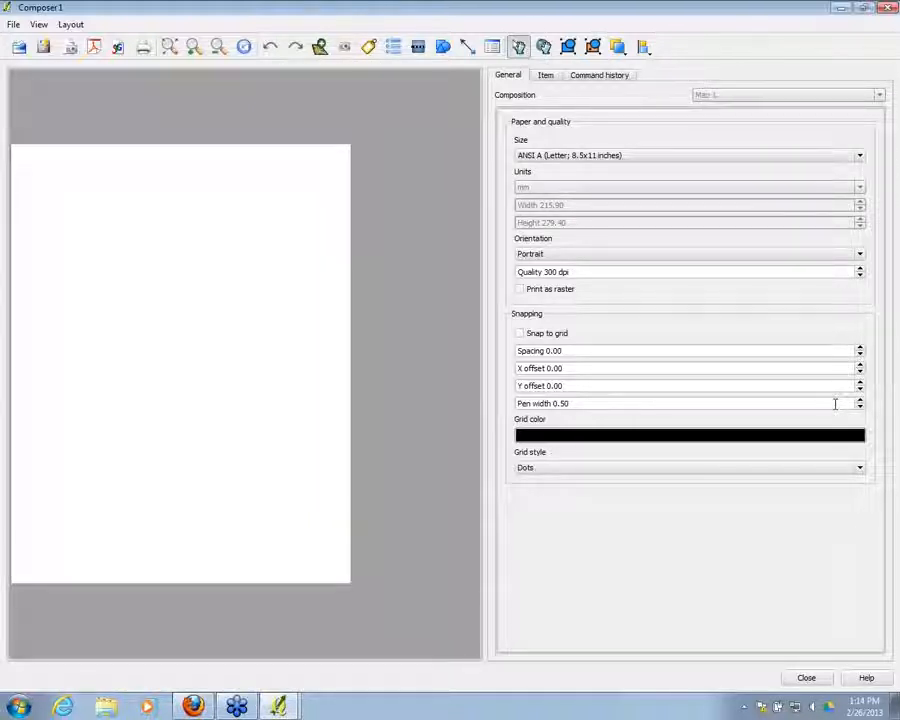
Set the composition's print quality to 150 dpi
left_click(592, 271)
left_click(861, 275)
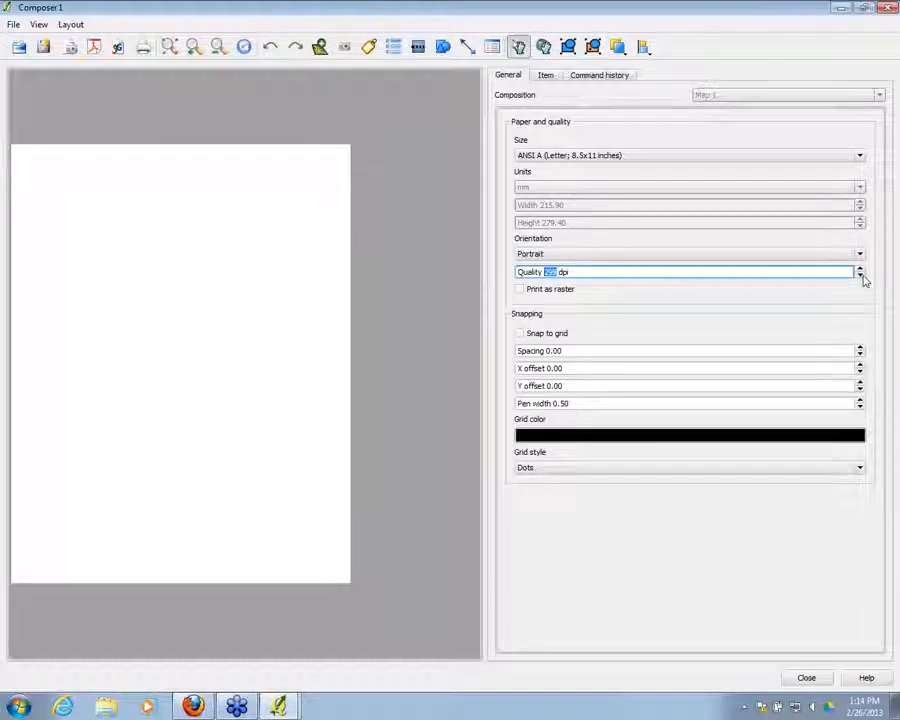
type("150")
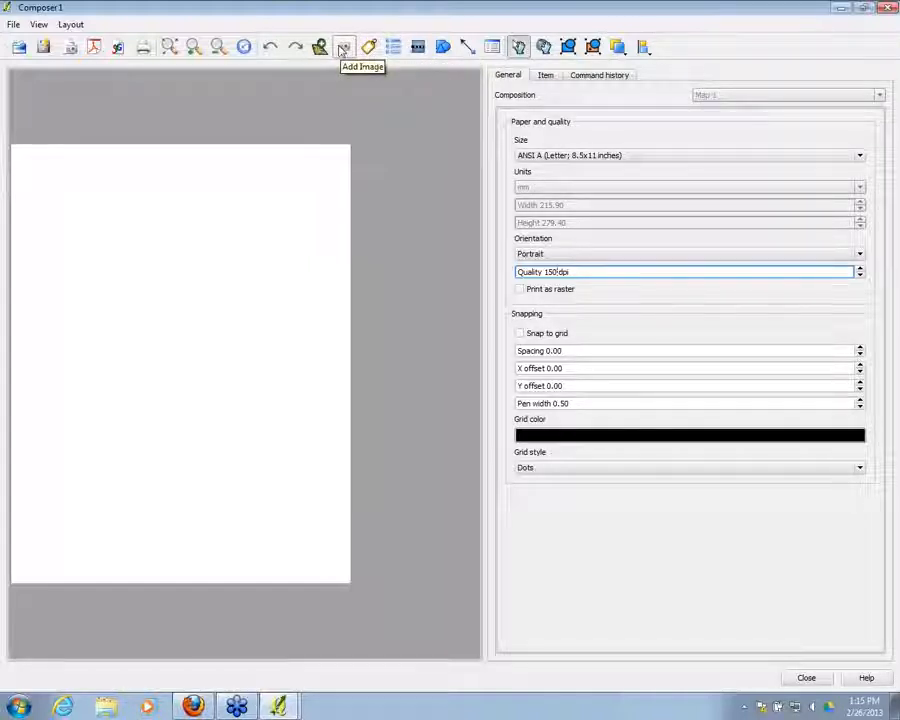
Add a map frame covering most of the page's middle area and delete it again
left_click(72, 25)
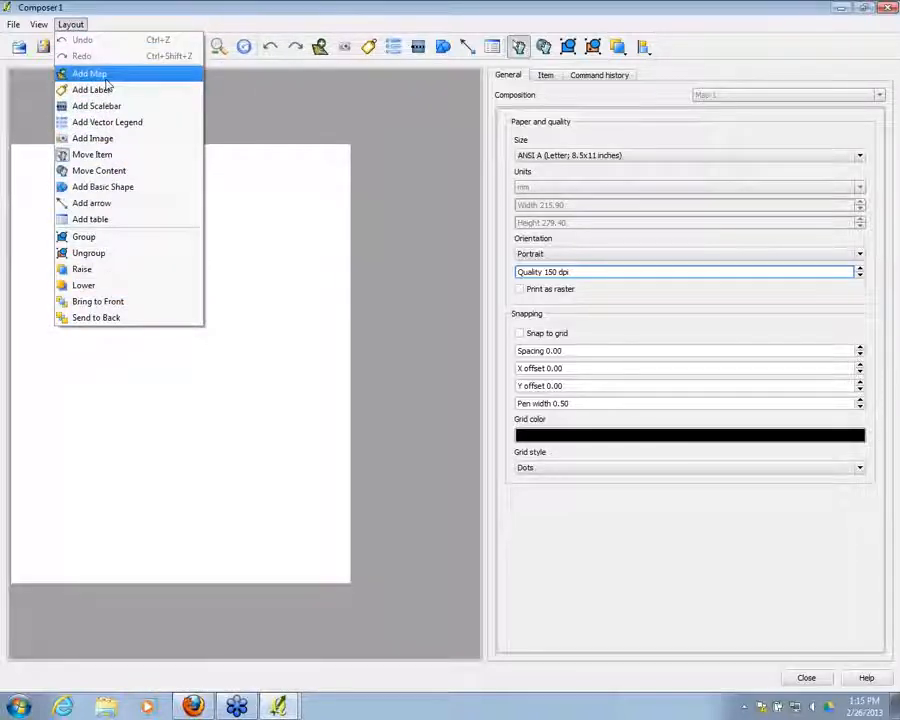
left_click(295, 117)
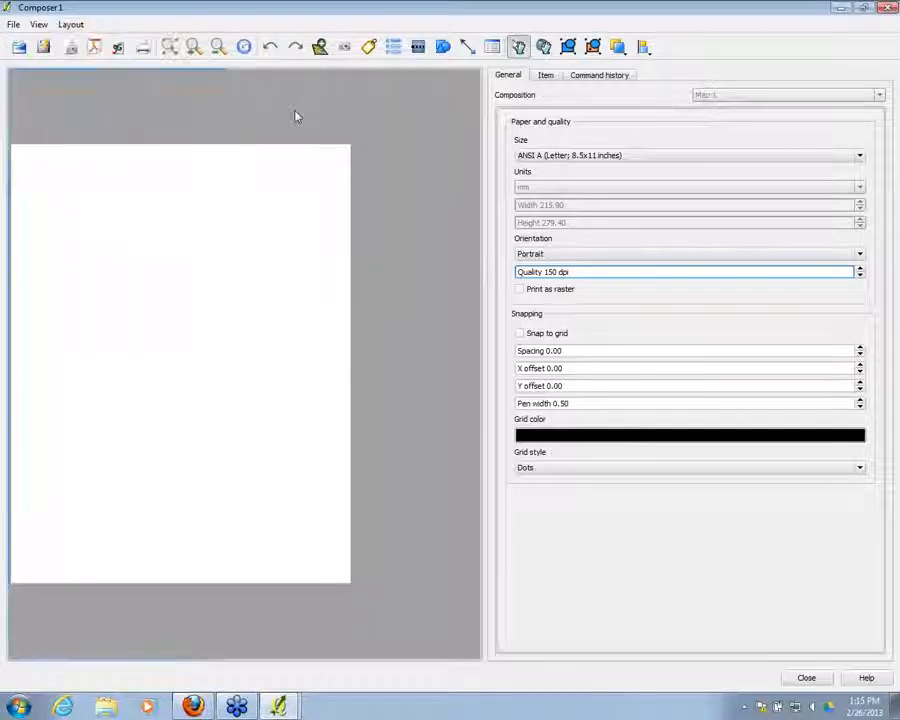
left_click(320, 46)
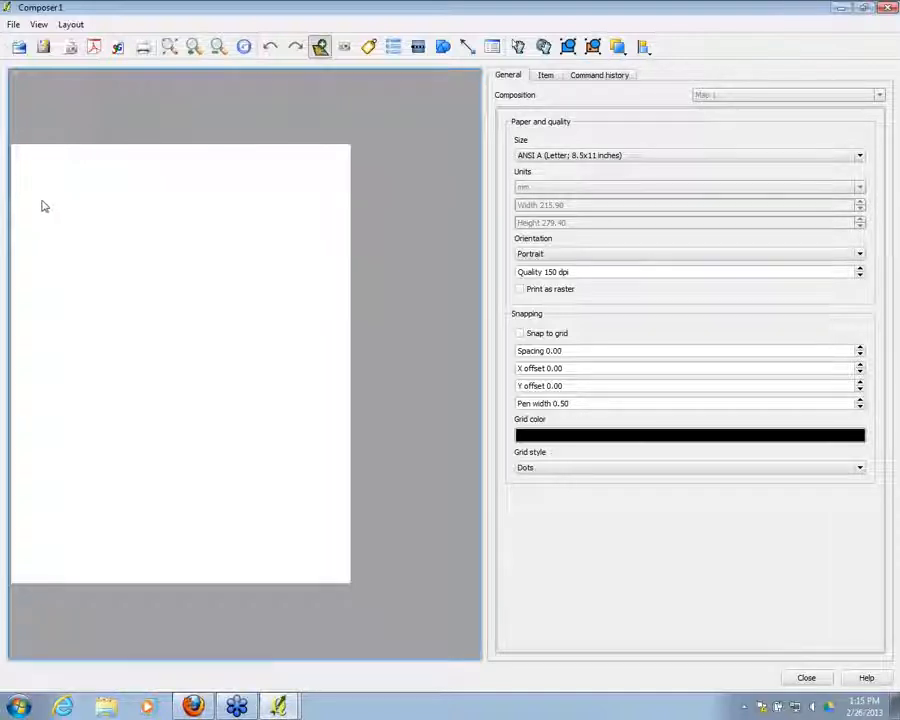
mouse_move(37, 197)
left_mouse_down()
mouse_move(96, 396)
mouse_move(203, 508)
mouse_move(293, 538)
left_mouse_up()
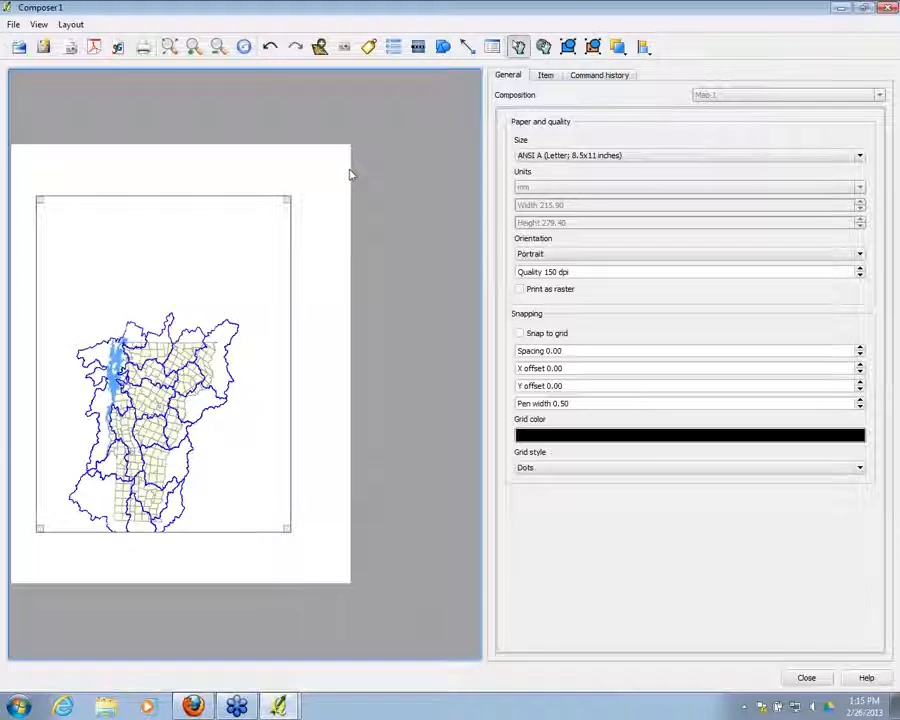
key("Delete")
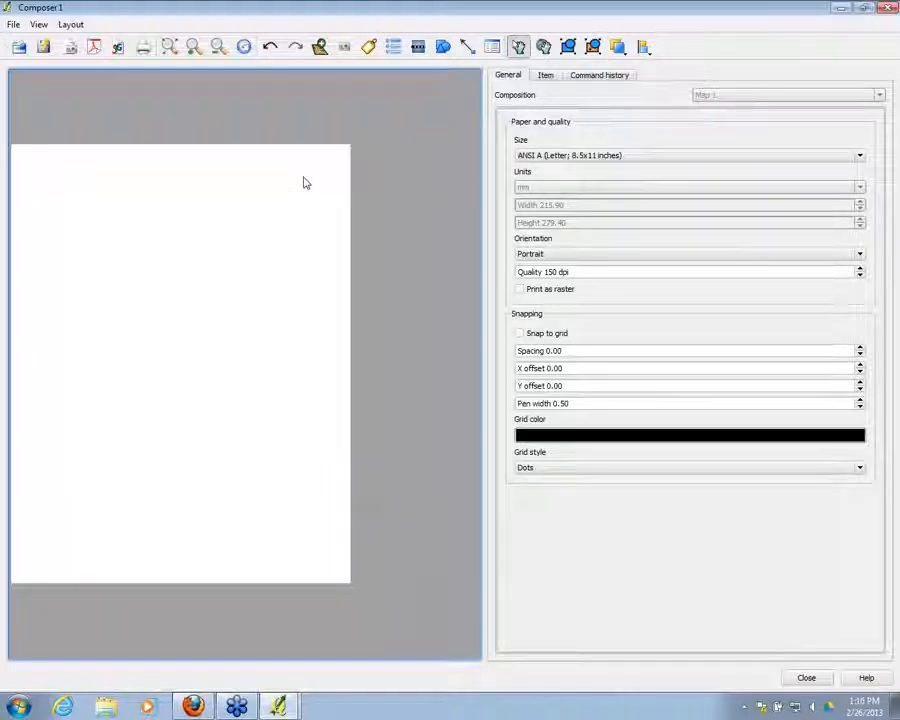
Add a map frame to the upper part of the page and shrink it from its lower-right corner
left_click(319, 46)
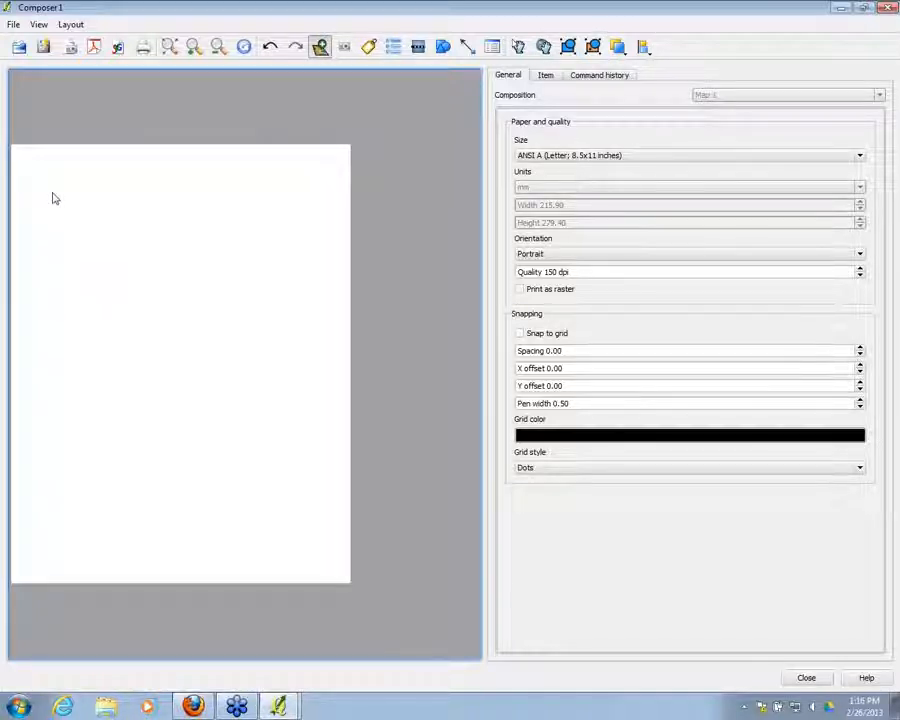
left_click_drag(30, 185, 278, 498)
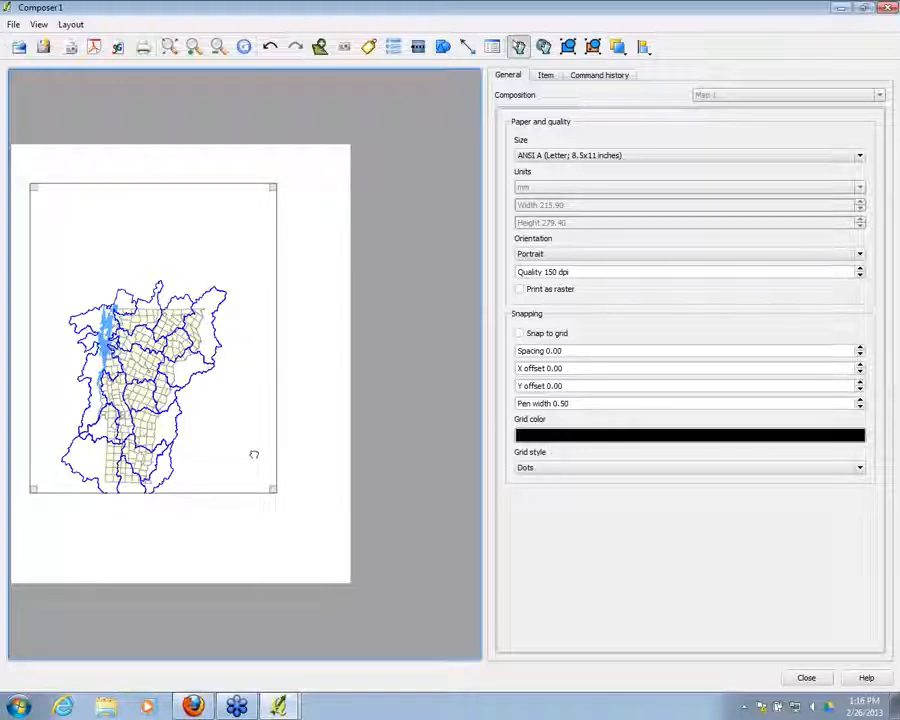
left_click_drag(271, 488, 232, 442)
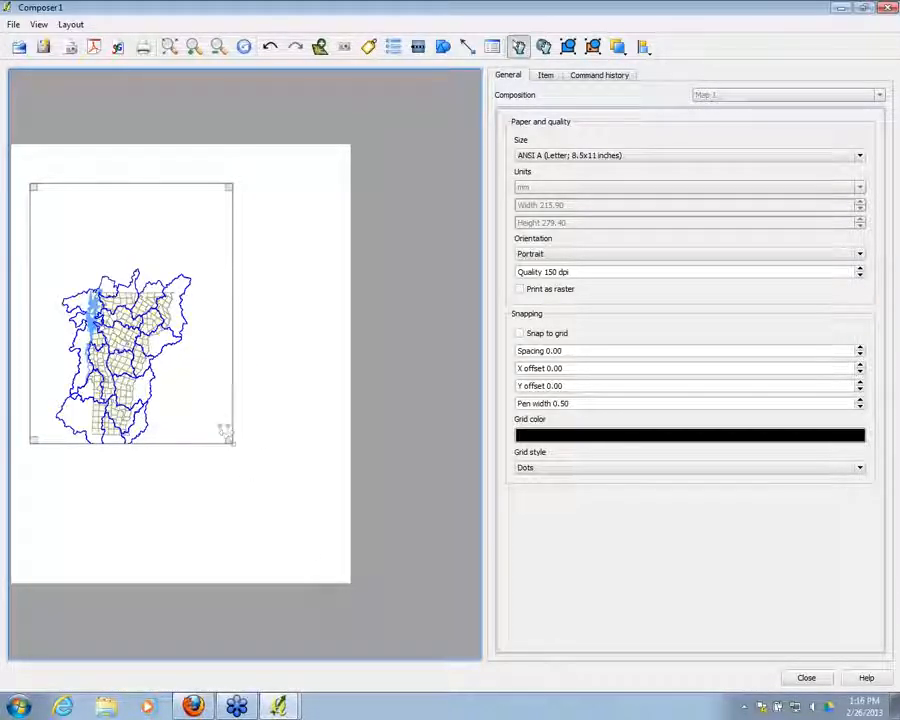
Move the map frame around the page and place it near the page's upper-left area
left_click_drag(110, 258, 204, 319)
left_click_drag(227, 399, 127, 286)
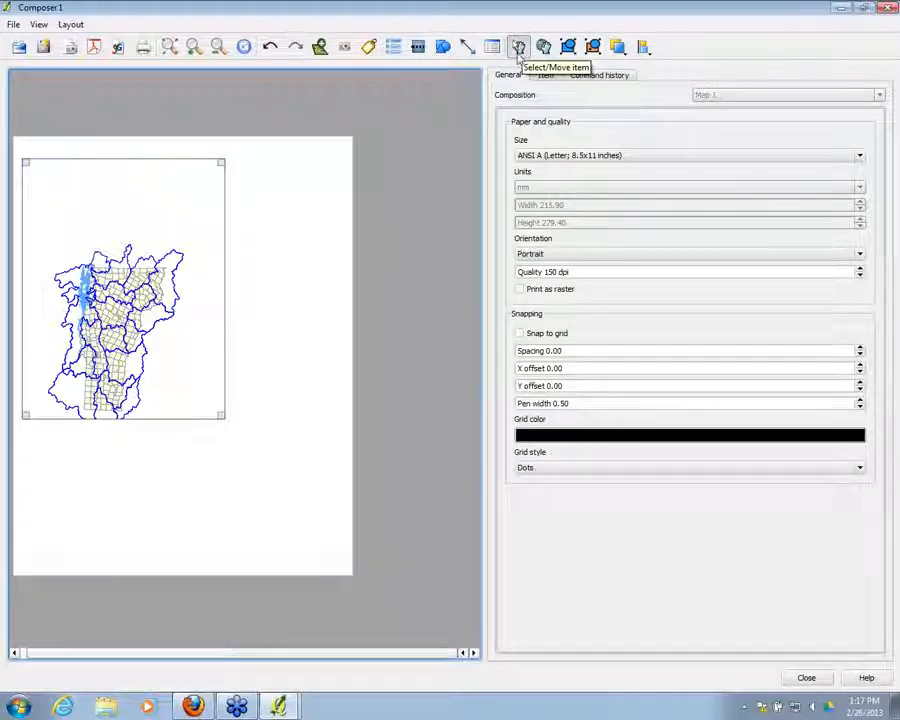
left_click(518, 48)
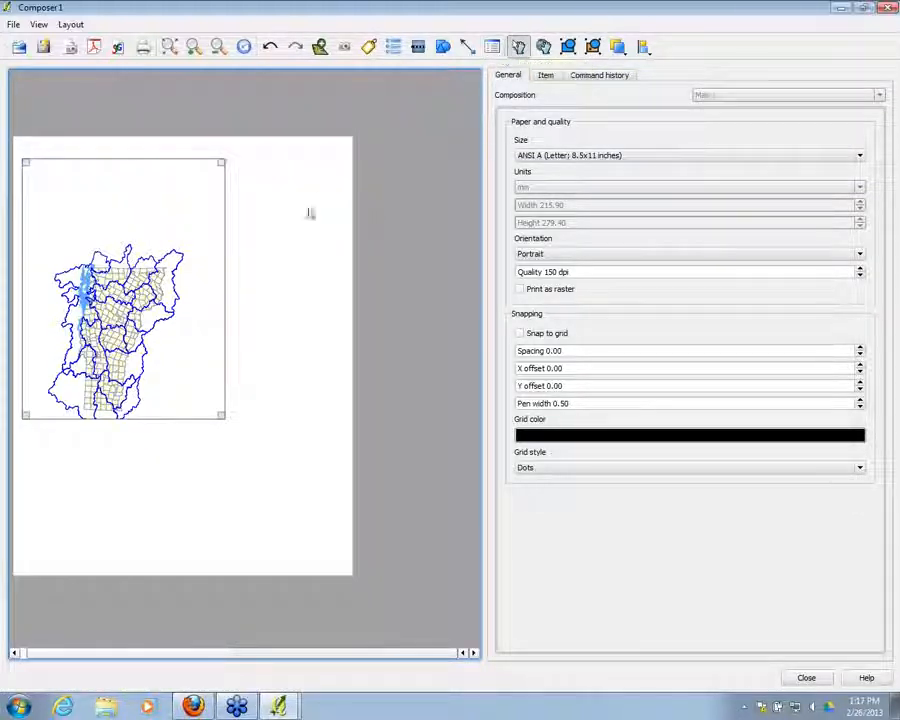
left_click_drag(108, 237, 130, 232)
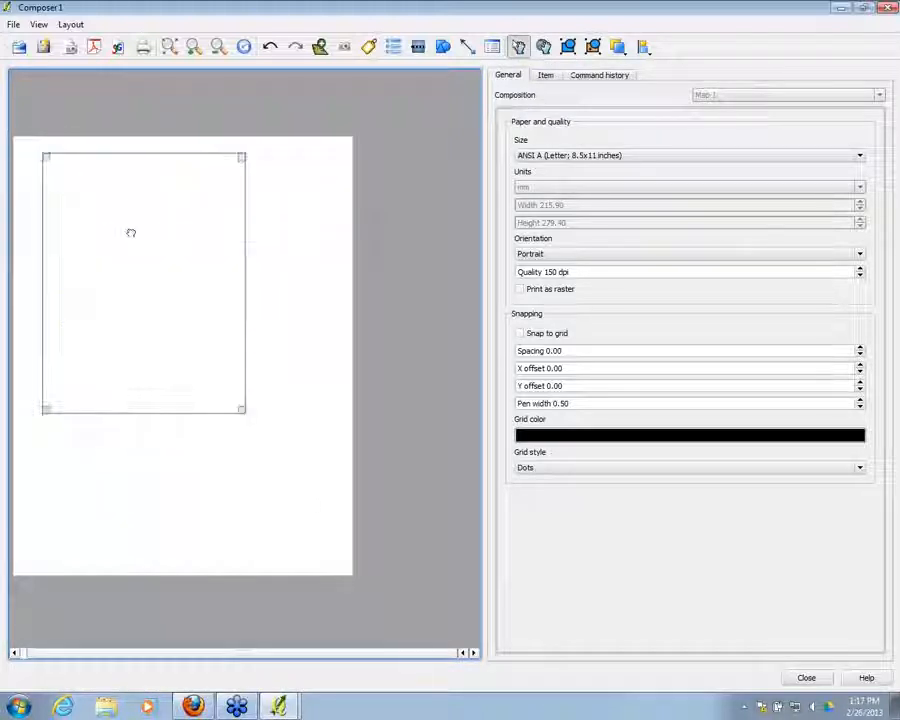
Move the map content inside the frame until all the blue boundary outlines fit within it
left_click(545, 48)
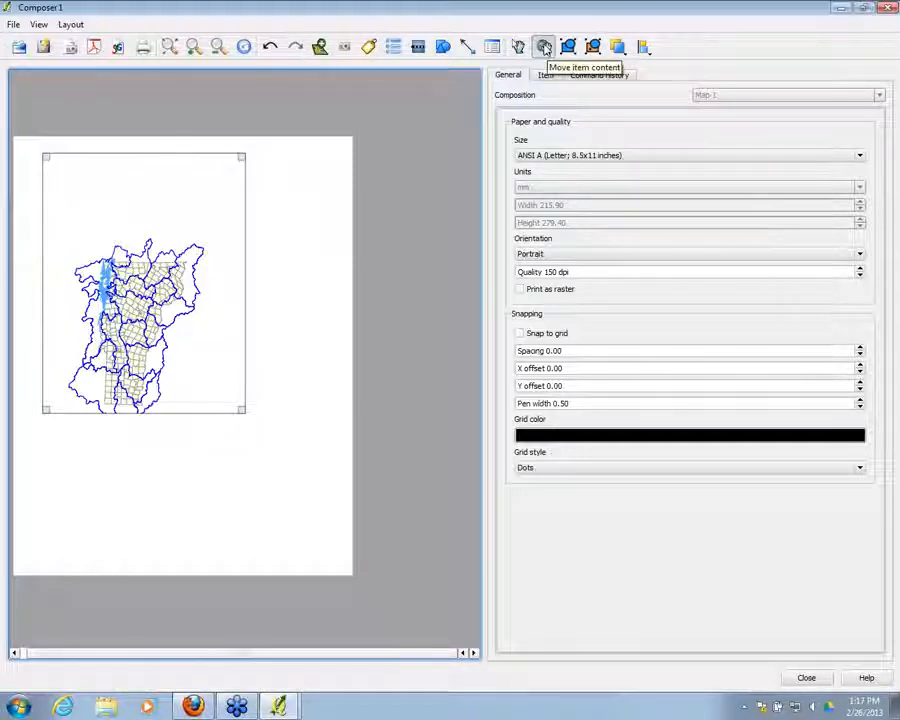
left_click_drag(138, 329, 134, 258)
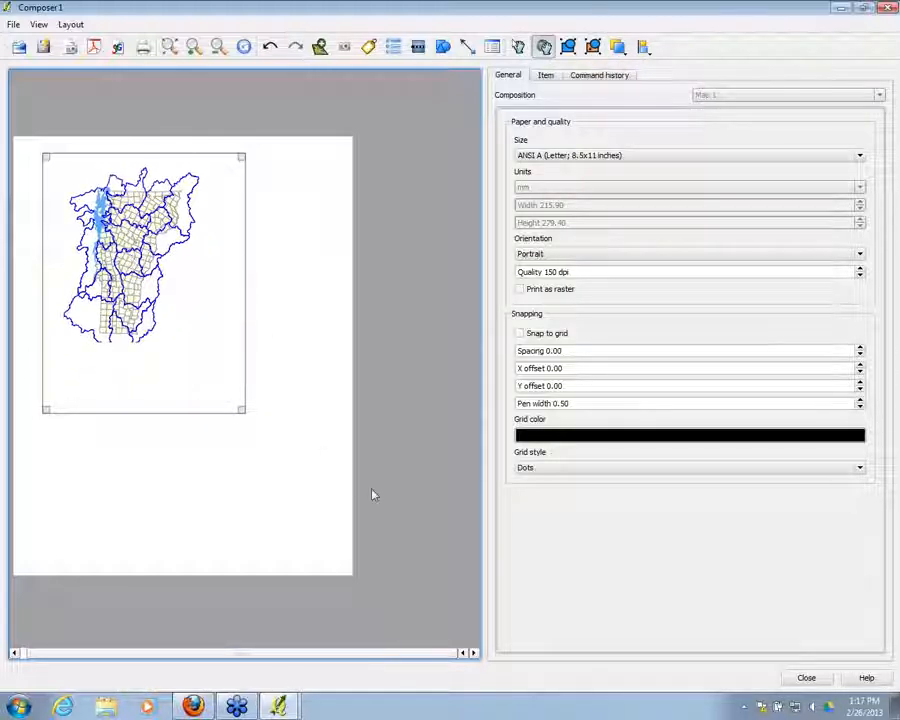
left_click_drag(138, 244, 118, 253)
left_click_drag(83, 156, 106, 176)
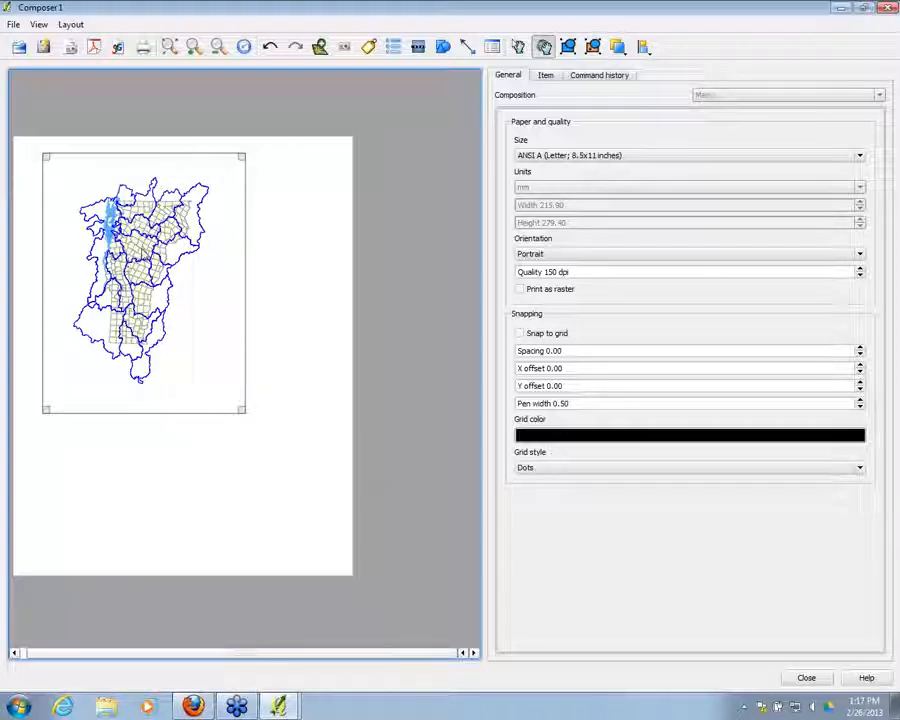
mouse_move(179, 292)
left_mouse_down()
mouse_move(181, 382)
mouse_move(190, 365)
mouse_move(180, 313)
left_mouse_up()
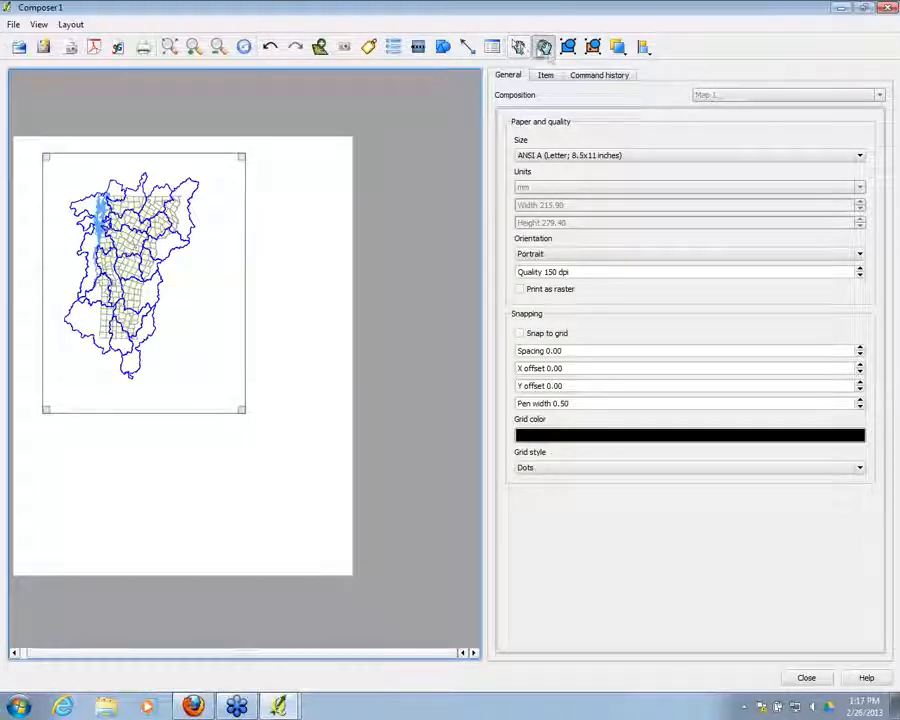
left_click(543, 46)
left_click_drag(206, 315, 249, 366)
left_click_drag(243, 161, 329, 160)
left_click_drag(247, 313, 111, 263)
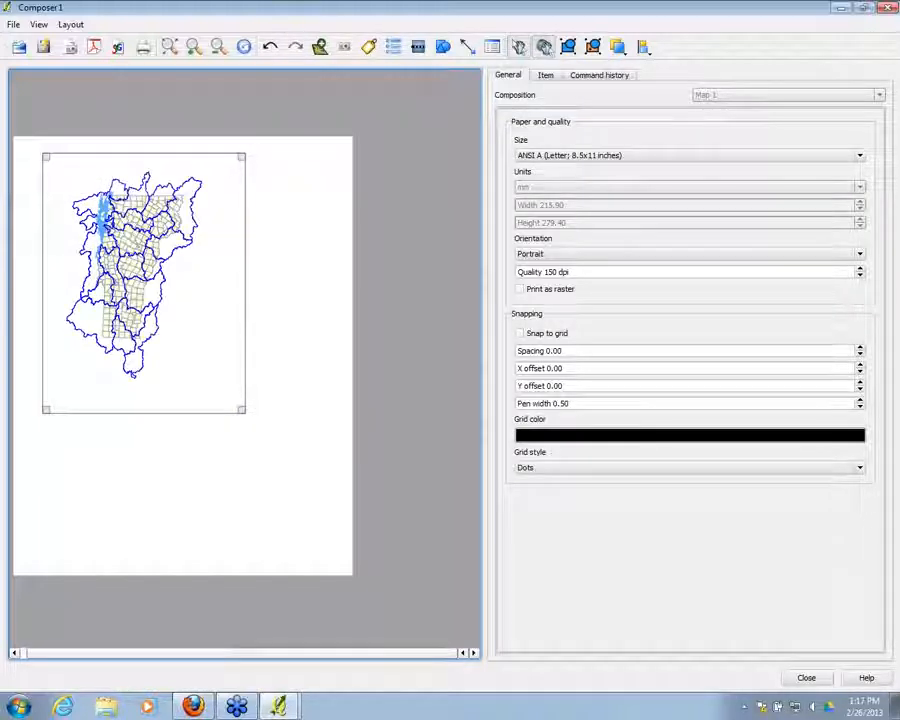
Move the map frame closer to the page's upper-left corner and resize it to about 132 × 167 mm
left_click(518, 46)
left_click_drag(145, 275, 144, 313)
left_click_drag(216, 390, 201, 357)
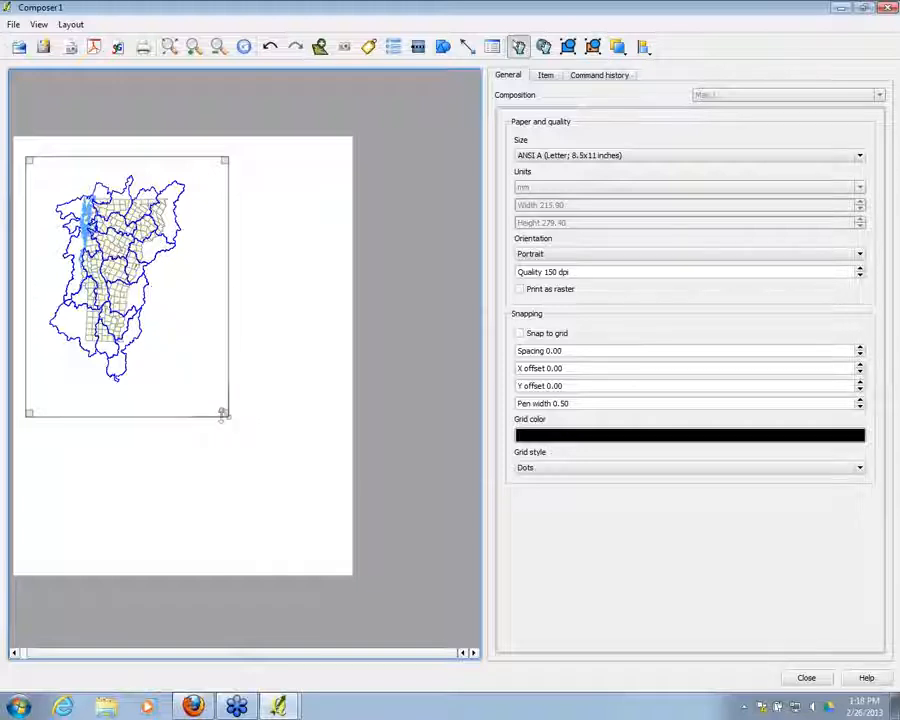
mouse_move(224, 413)
left_mouse_down()
mouse_move(242, 447)
mouse_move(222, 407)
mouse_move(233, 418)
left_mouse_up()
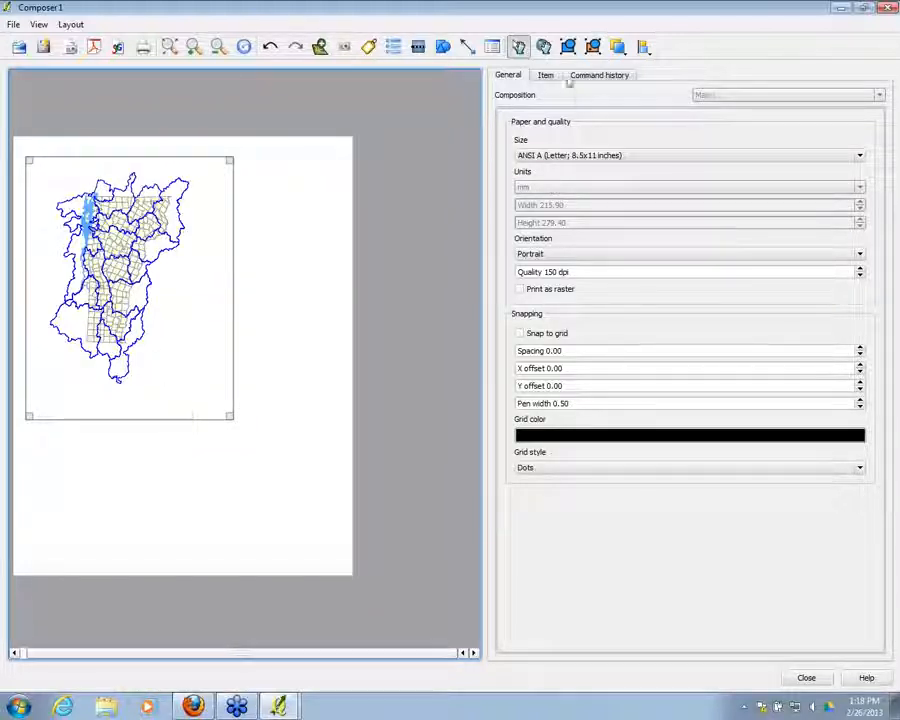
Review the map item's size and scale, extent, grid and general option settings
left_click(348, 481)
left_click(543, 77)
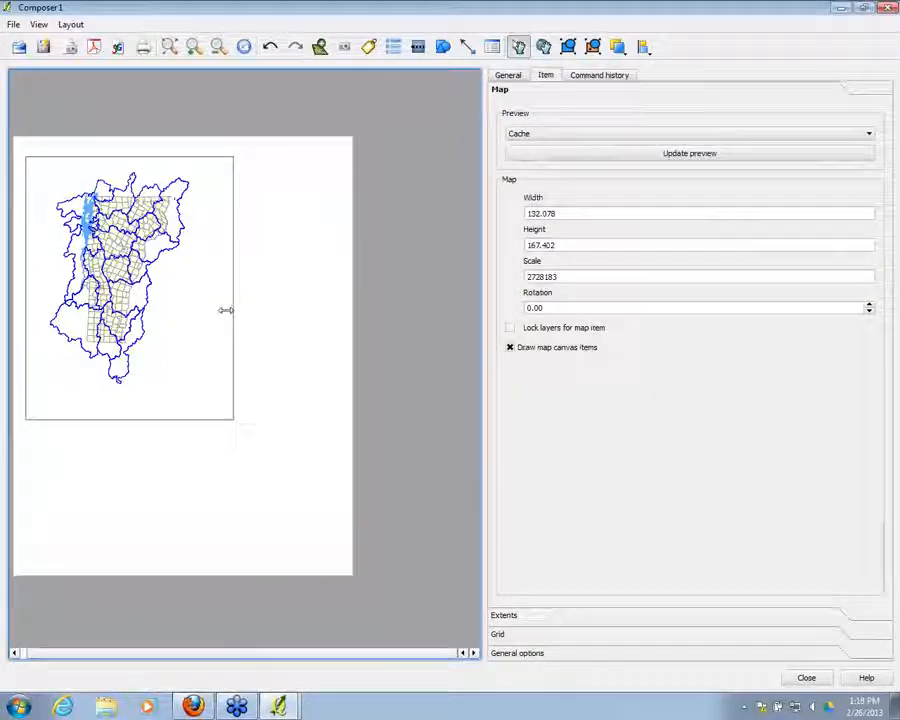
left_click(181, 323)
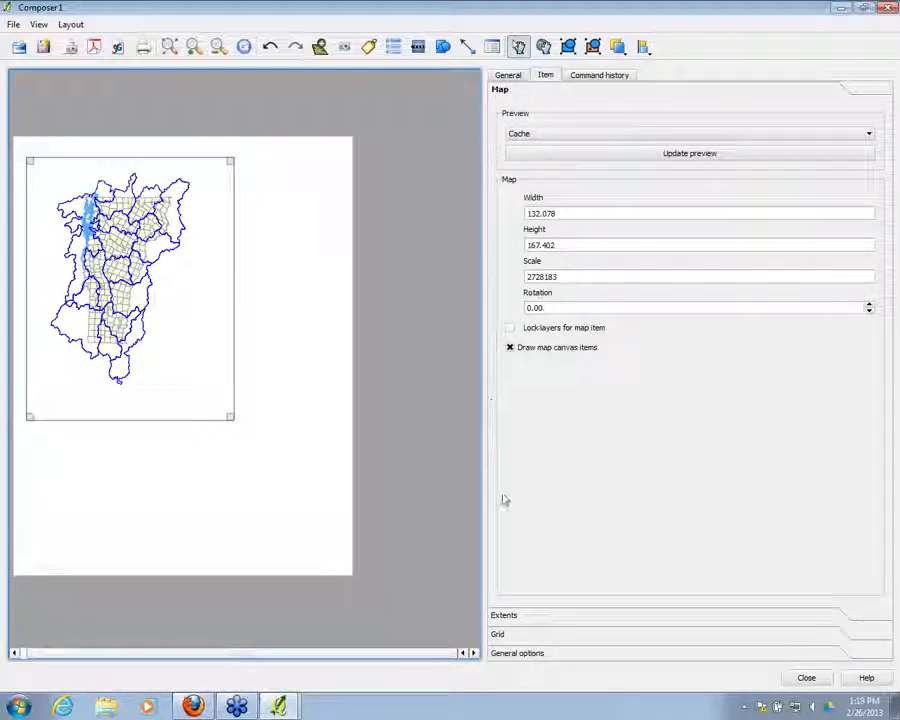
left_click(506, 616)
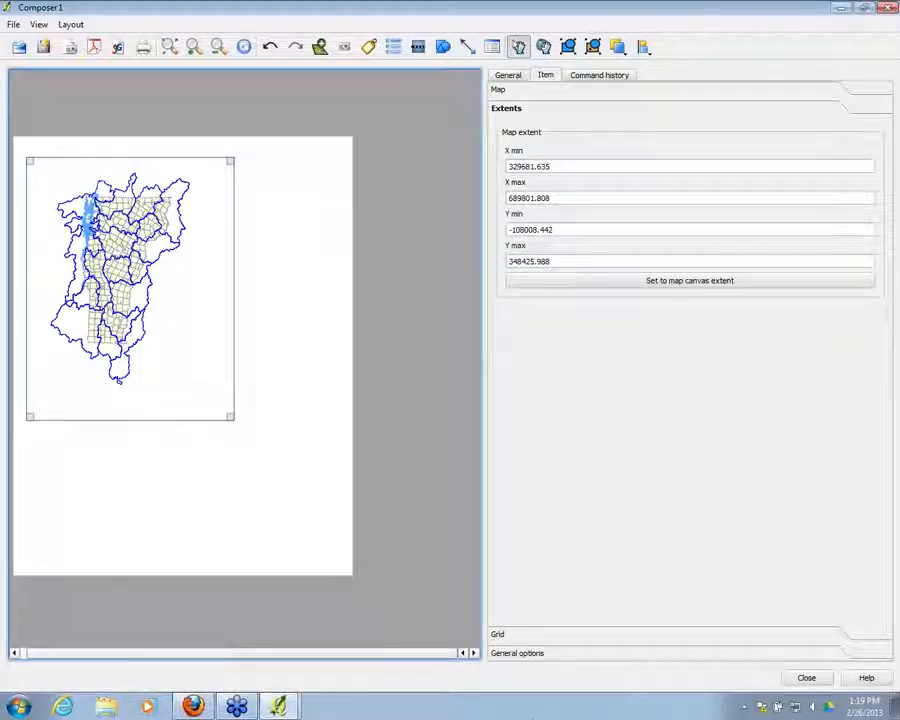
left_click(498, 634)
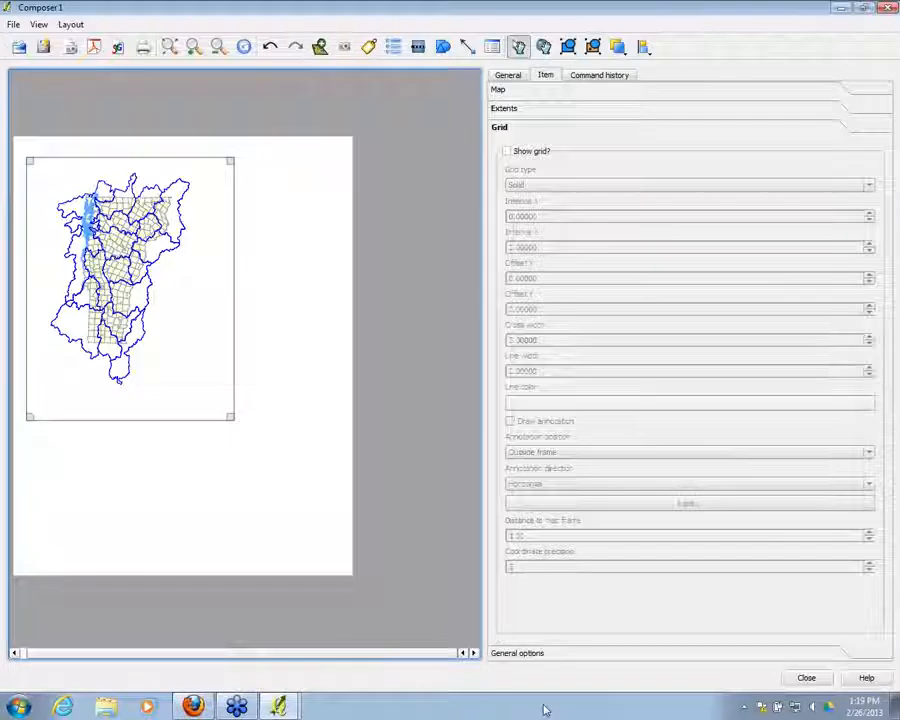
left_click(518, 653)
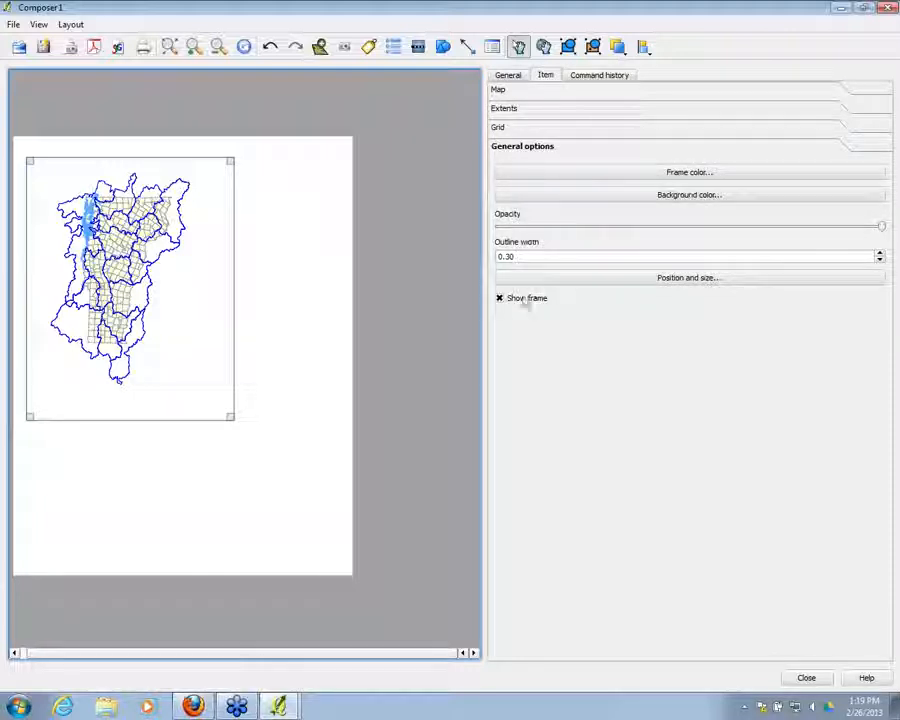
Turn the map item's frame off and on again
left_click(275, 427)
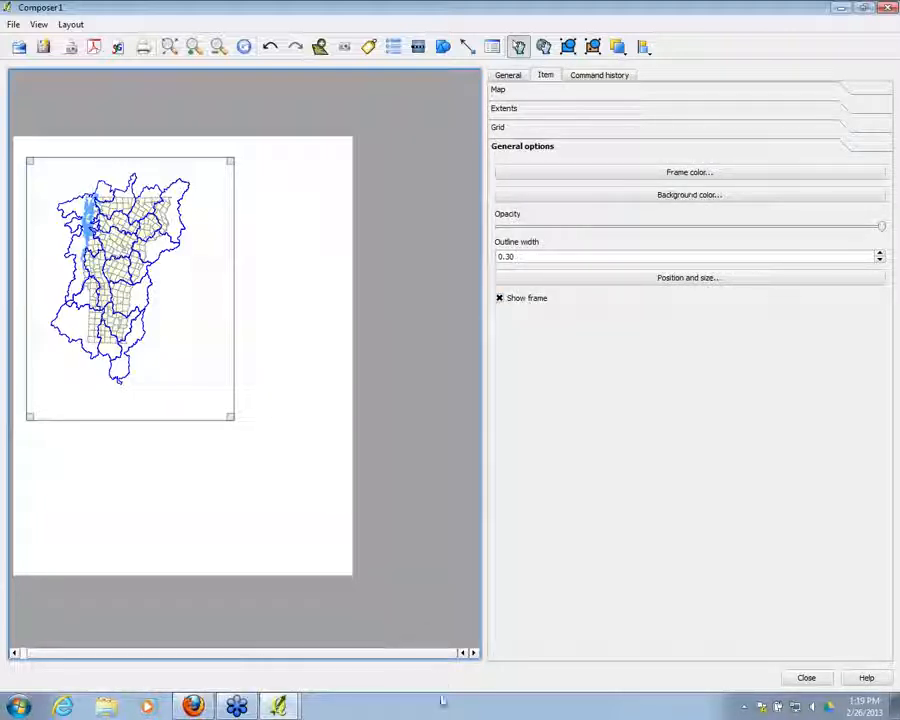
left_click(197, 335)
left_click(500, 299)
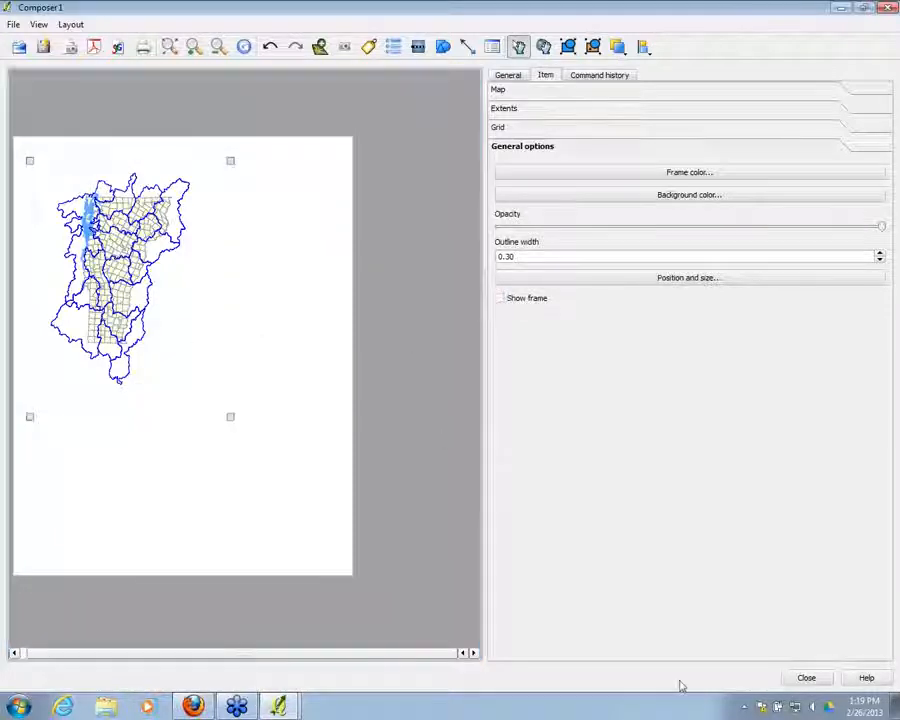
left_click(500, 299)
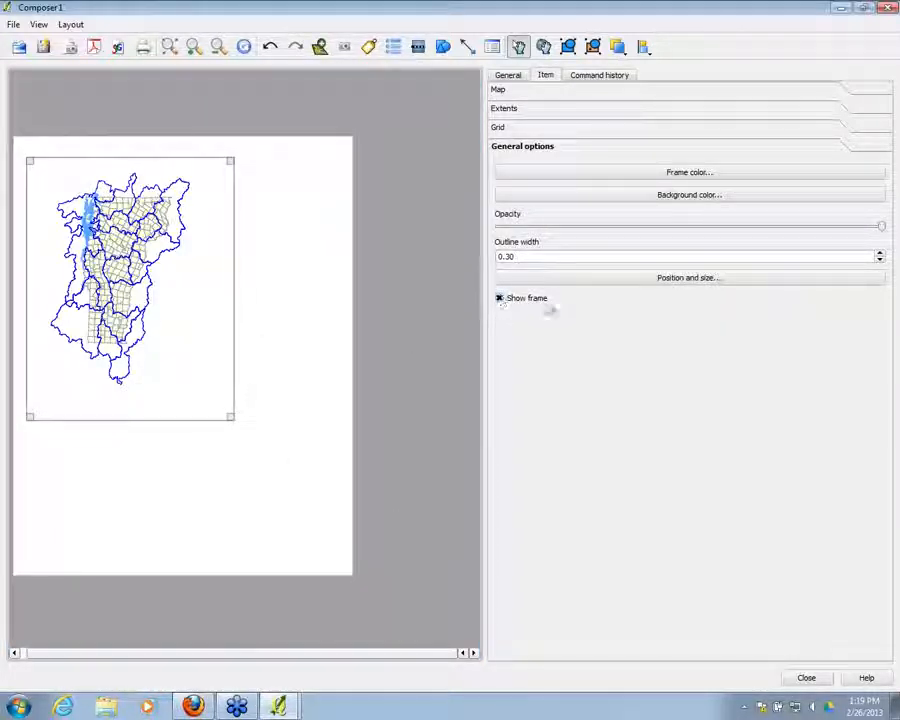
Set the map item's frame color to dark red (170, 0, 0) and its outline width to 2
left_click(670, 175)
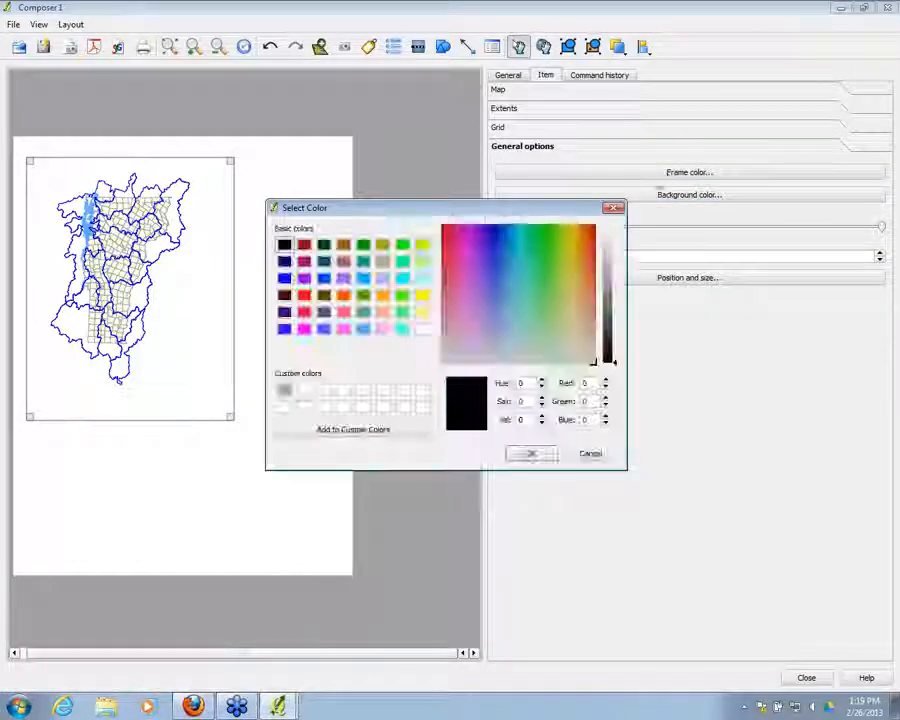
left_click(304, 246)
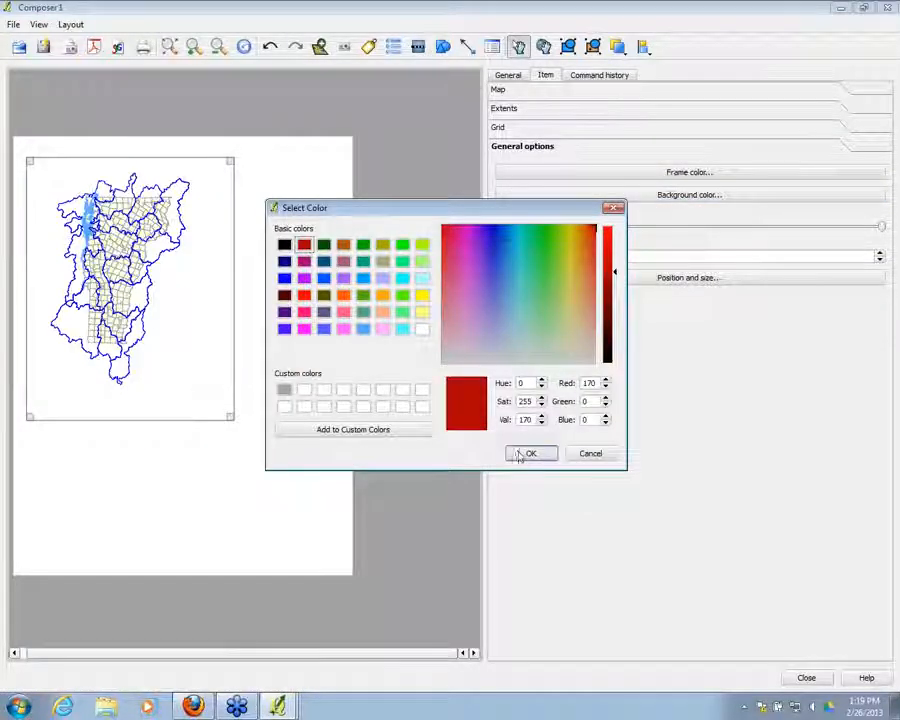
left_click(527, 453)
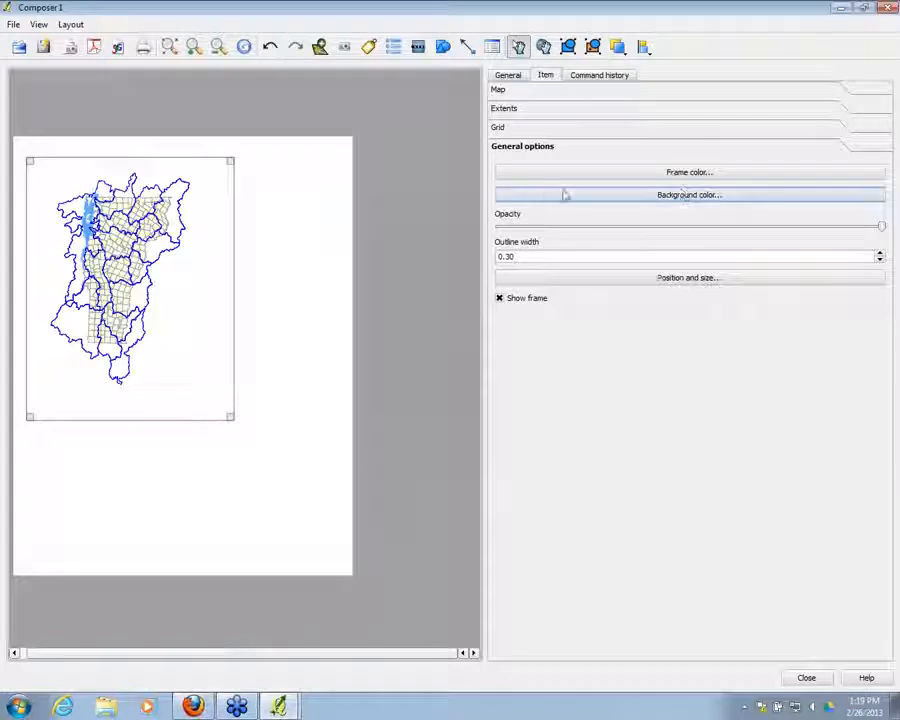
left_click_drag(563, 255, 484, 261)
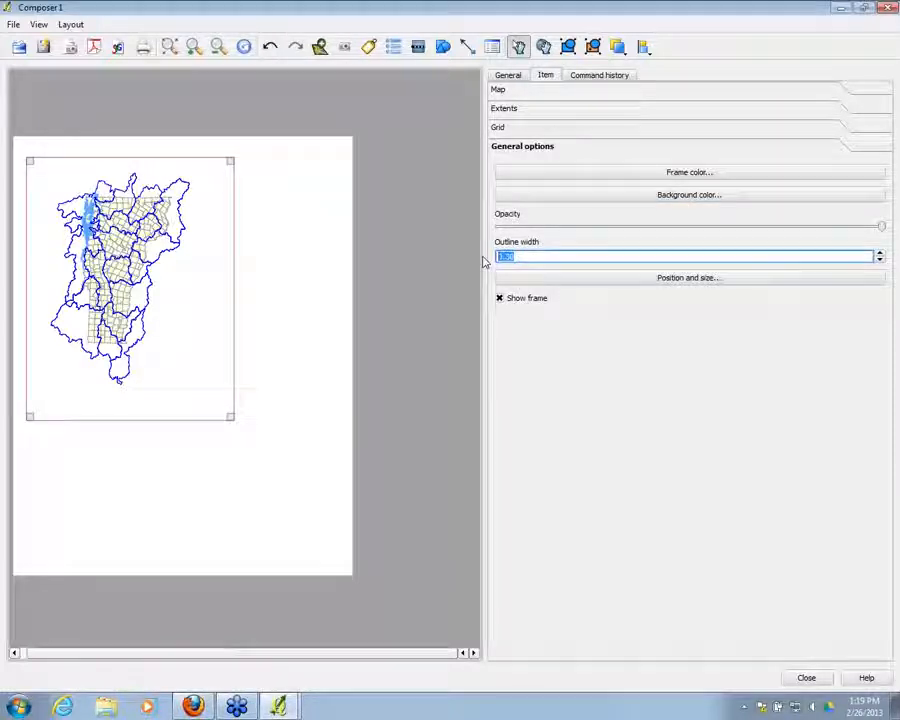
type("2")
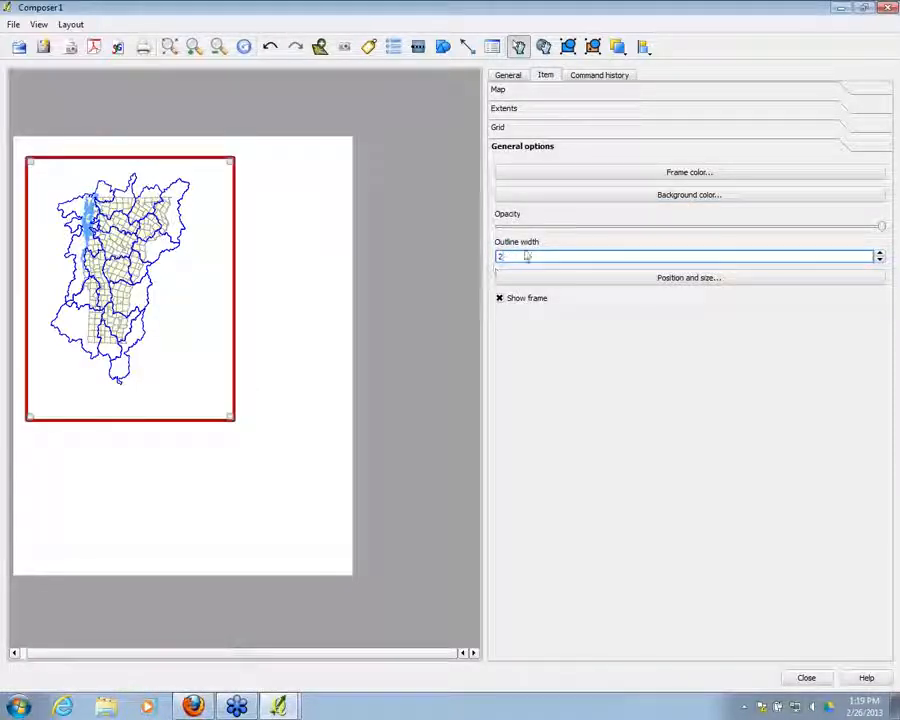
Change the map item's background color to light pink (255, 170, 255) and set it back to white
left_click(699, 195)
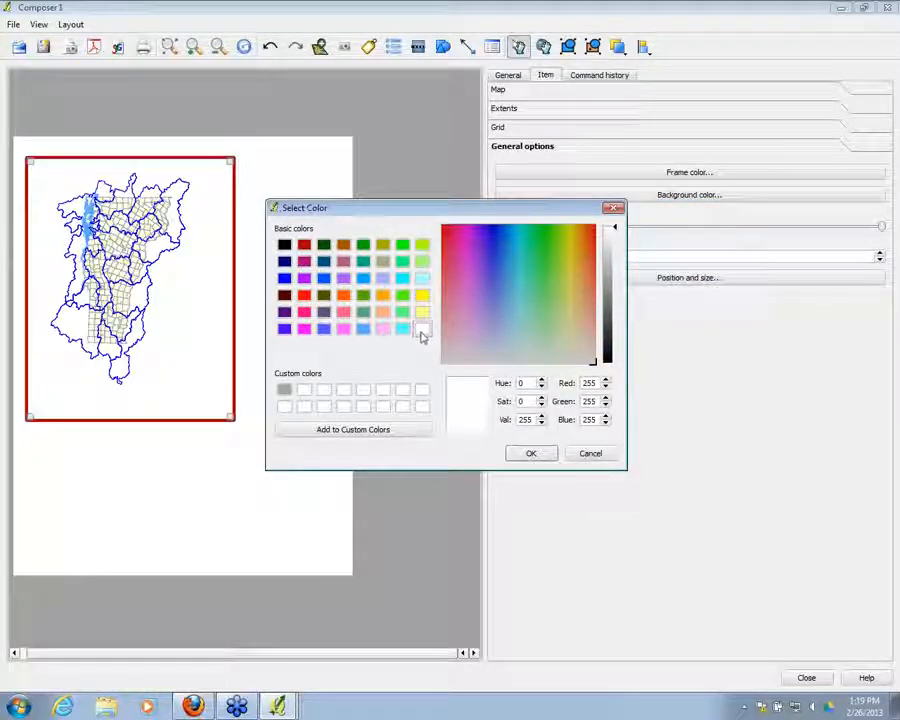
left_click(384, 330)
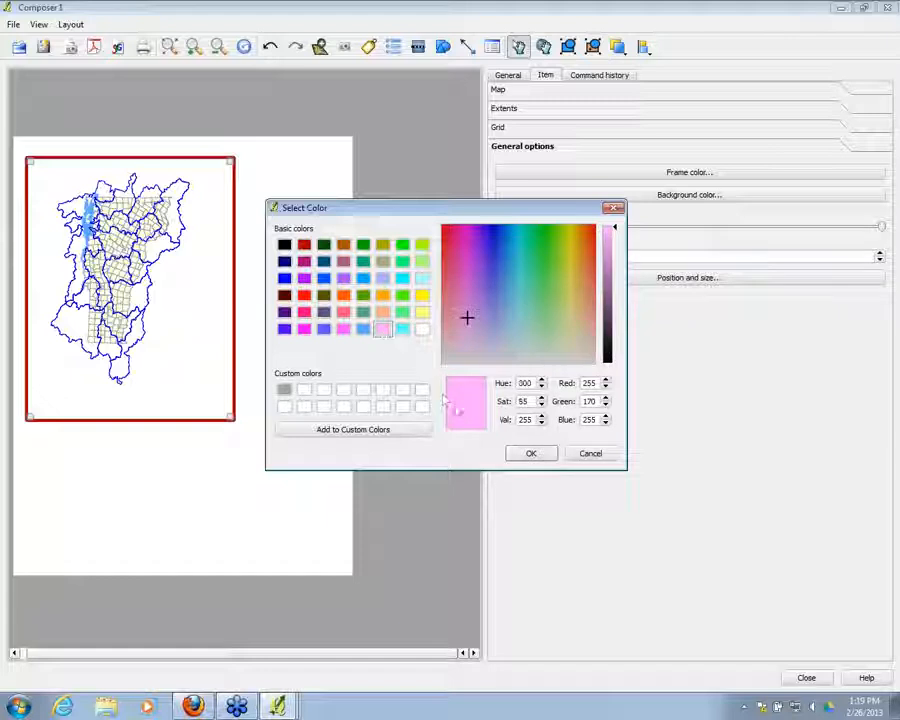
left_click(528, 455)
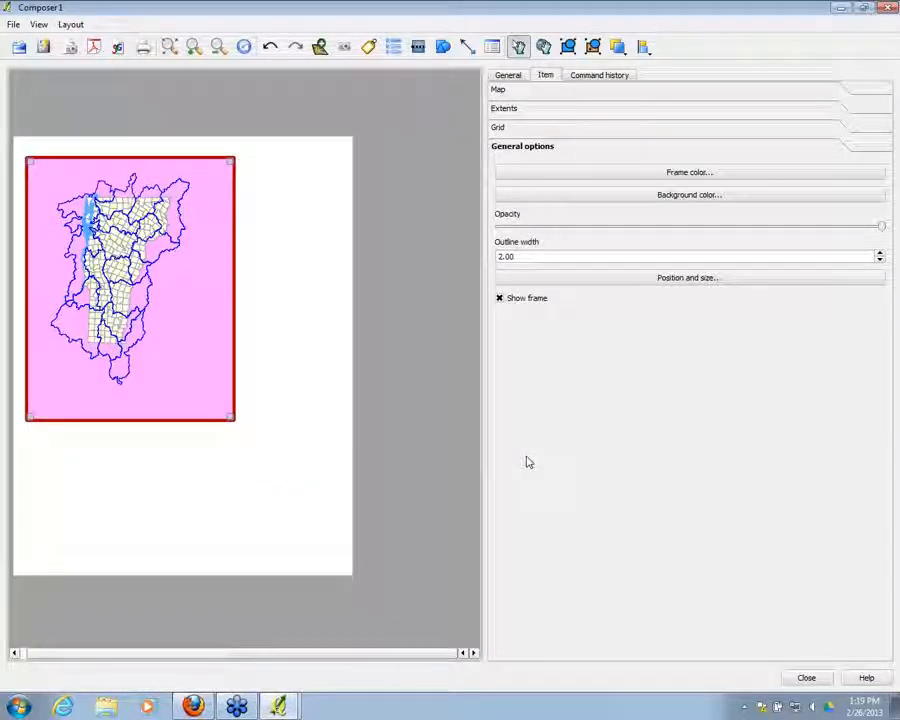
left_click(644, 196)
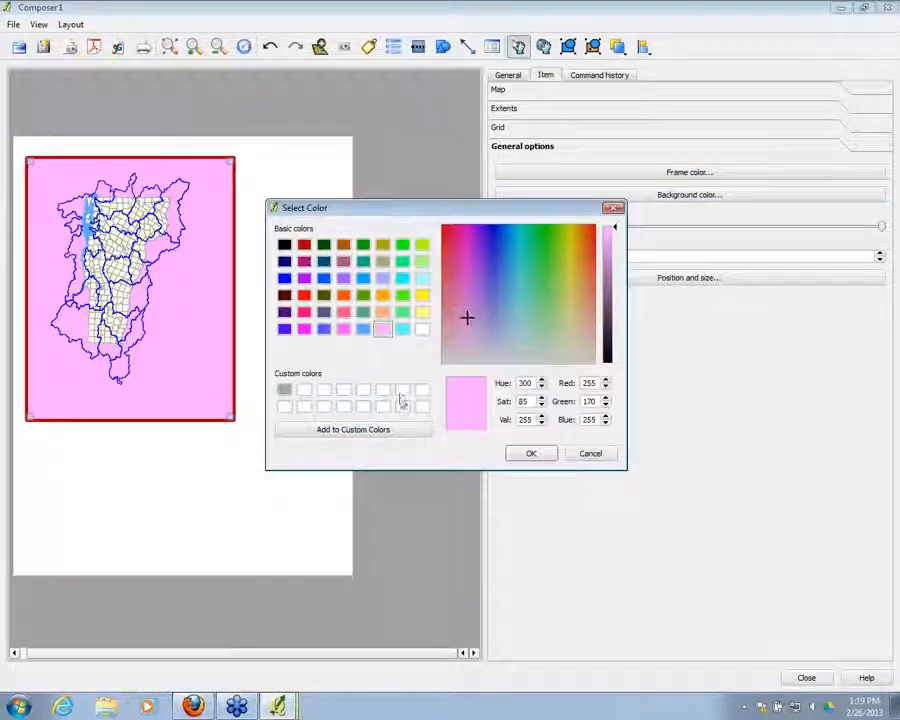
left_click(422, 330)
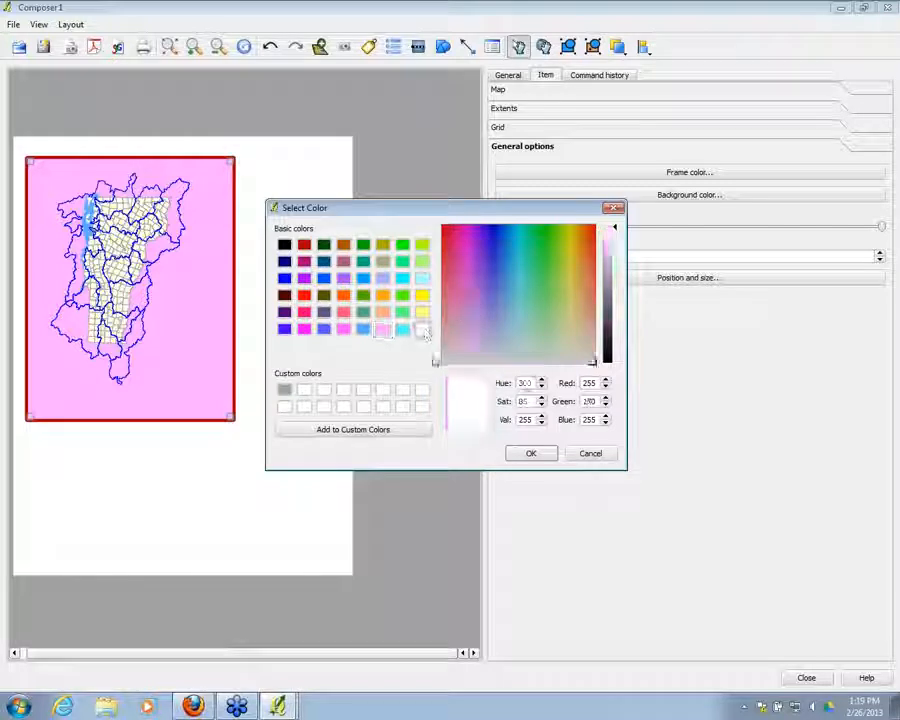
left_click(529, 454)
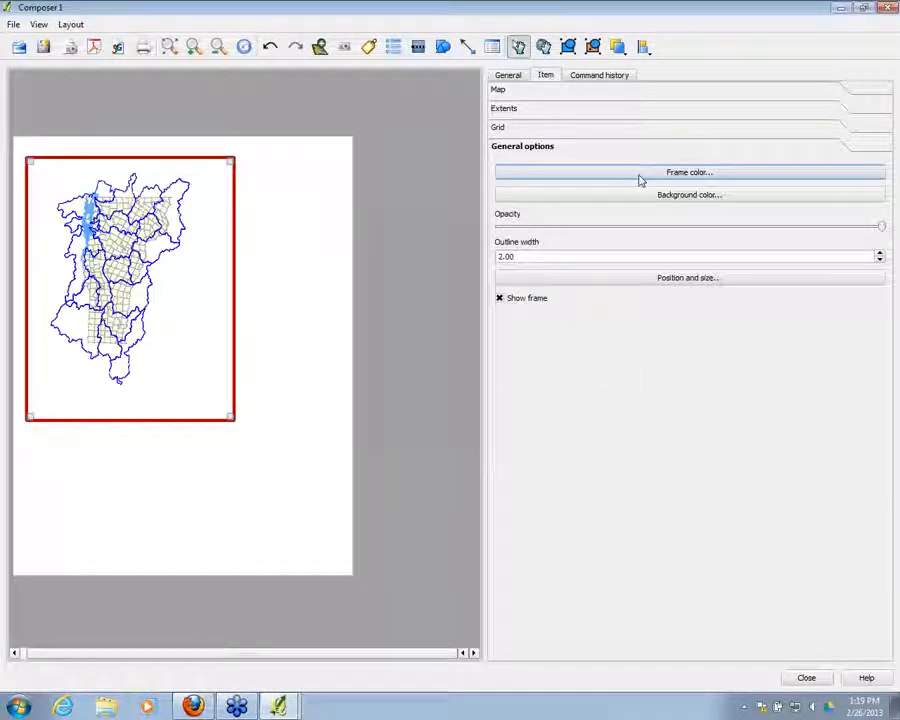
Hide the map item's frame and open its grid settings
left_click(499, 298)
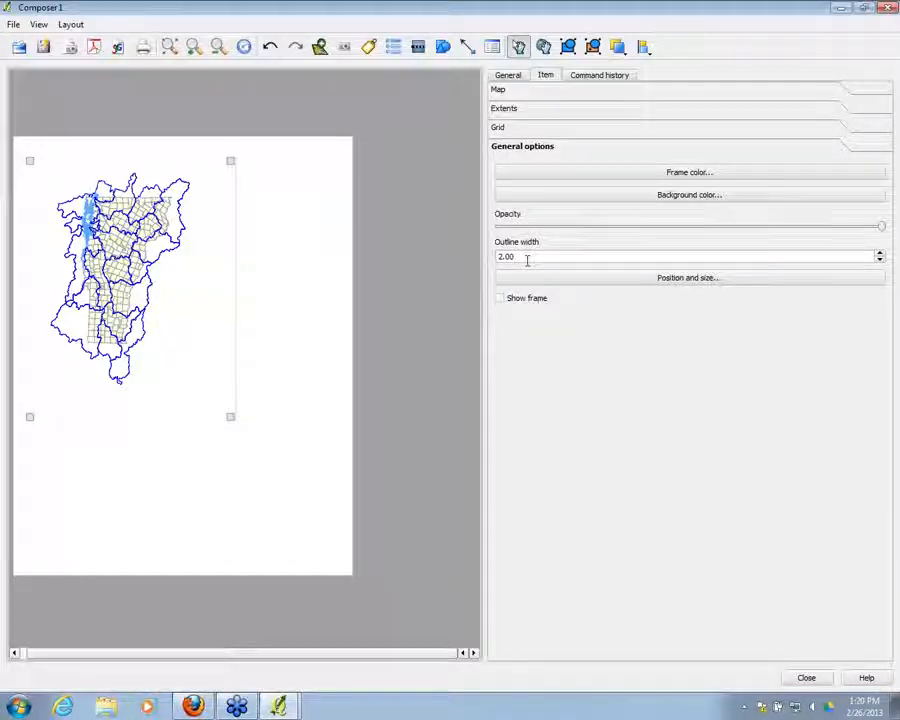
left_click(280, 291)
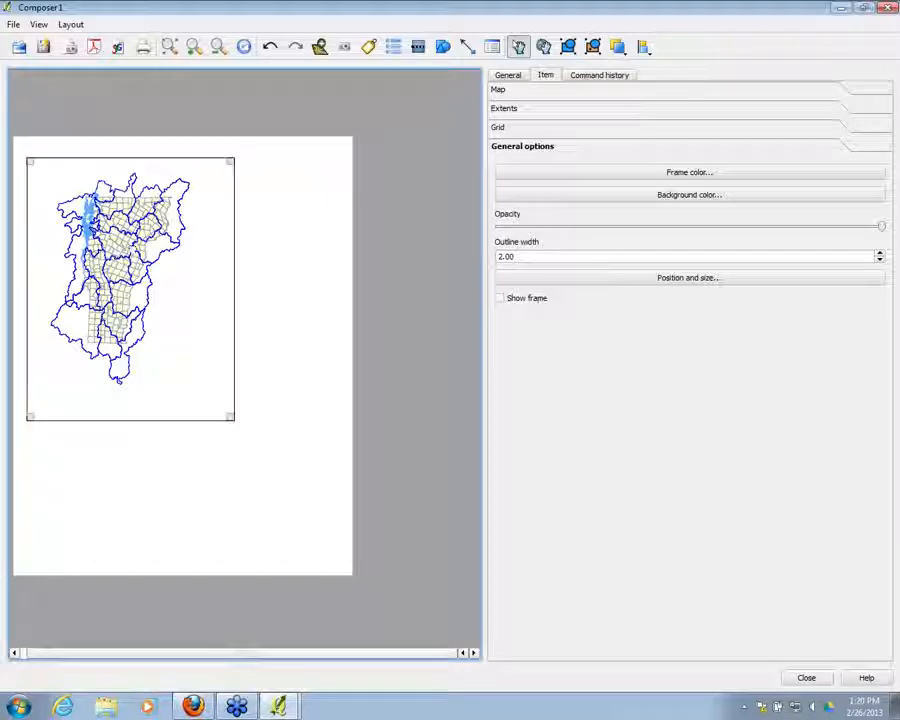
left_click(499, 128)
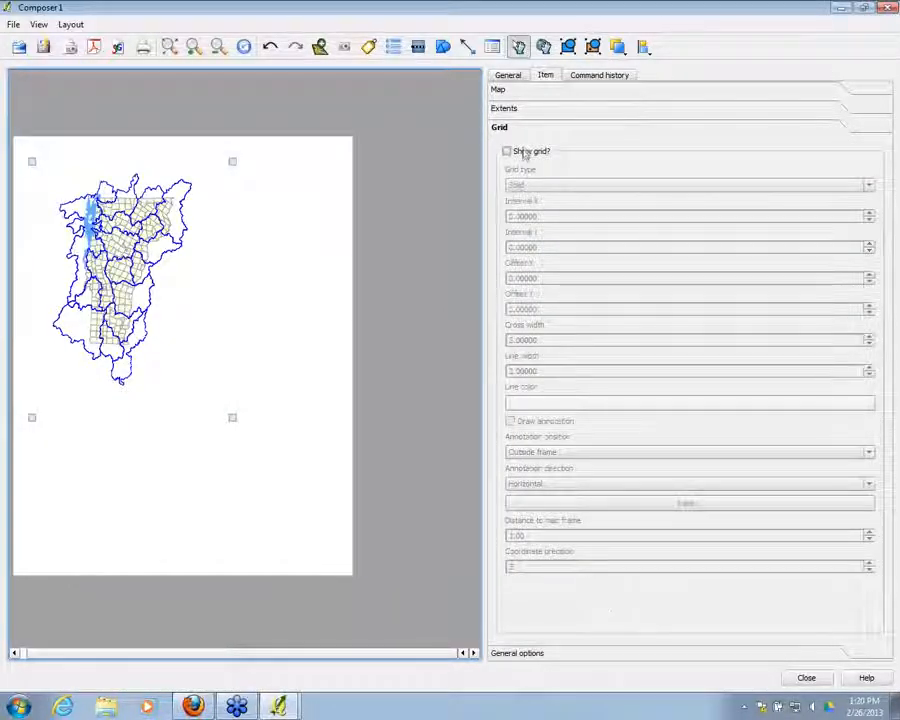
Review the map item's grid, extents and main map settings
left_click(500, 151)
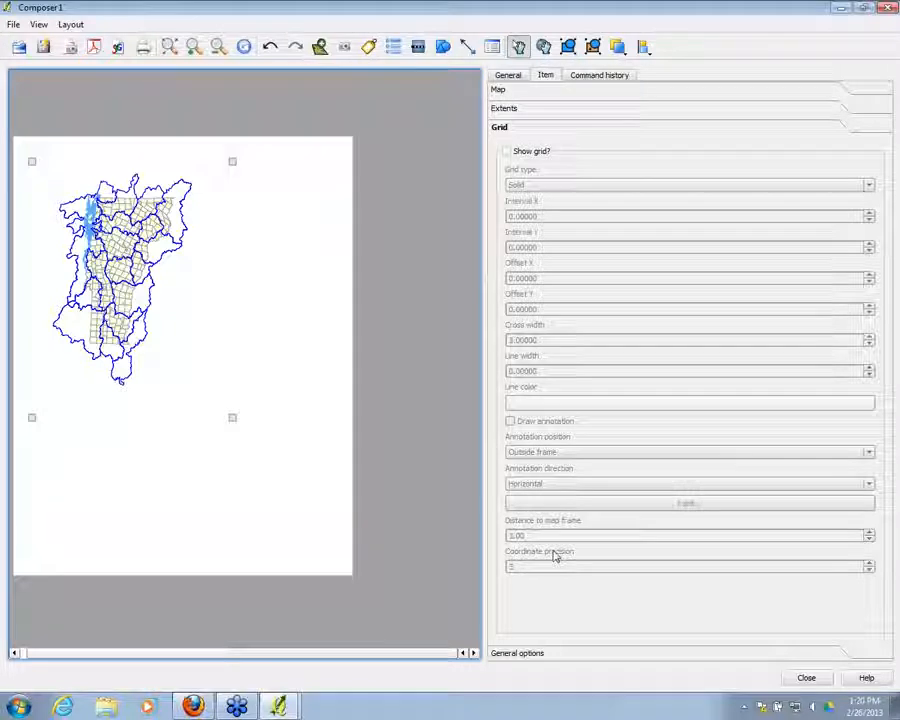
left_click(505, 109)
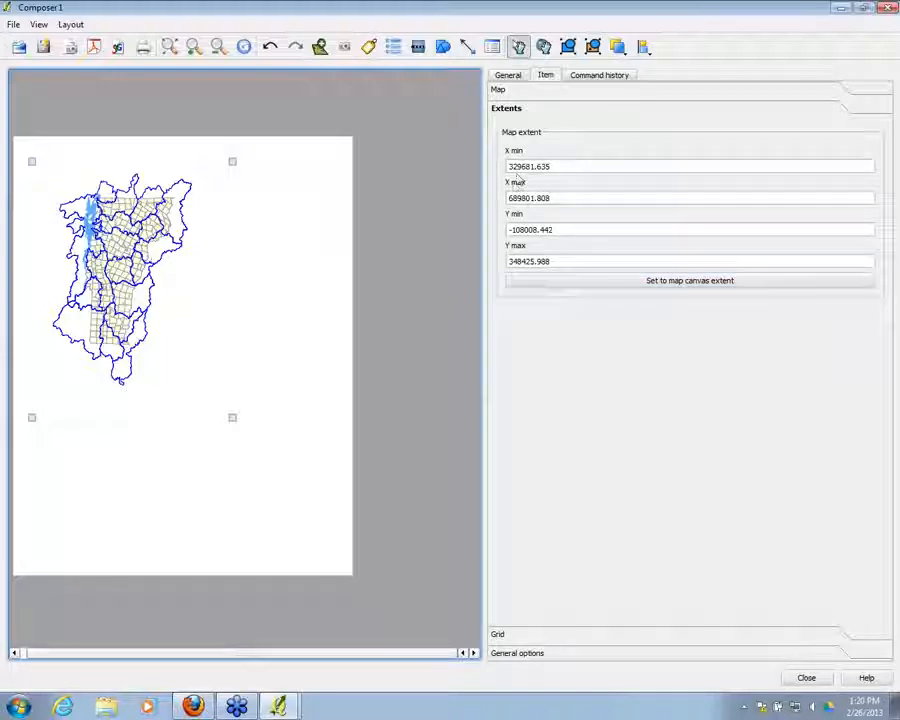
left_click(498, 91)
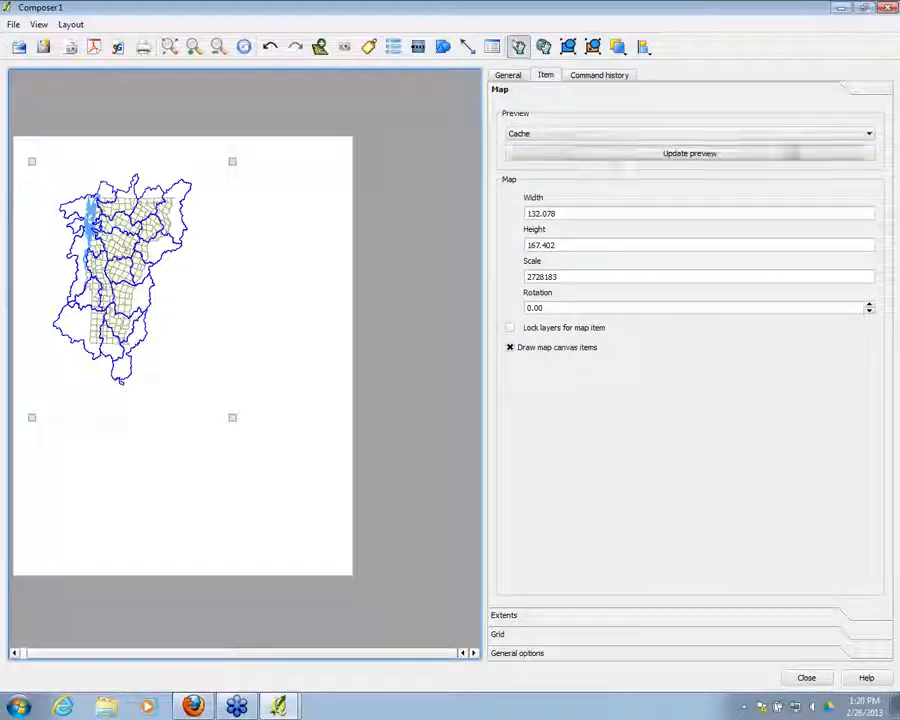
Switch the map item's preview mode to Rectangle and back to Cache
left_click(869, 137)
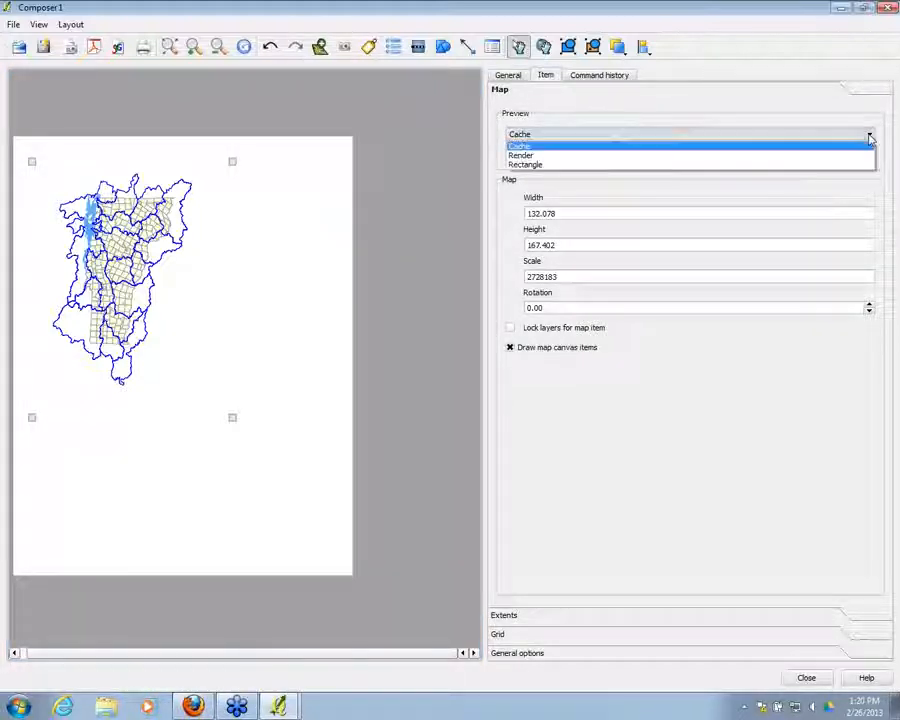
left_click(520, 165)
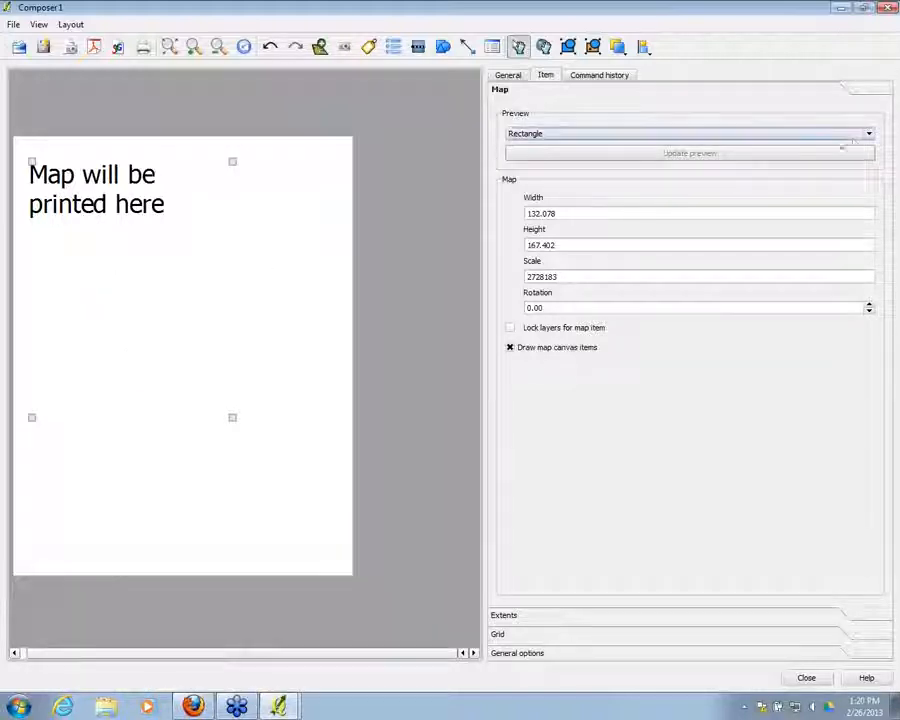
left_click(868, 140)
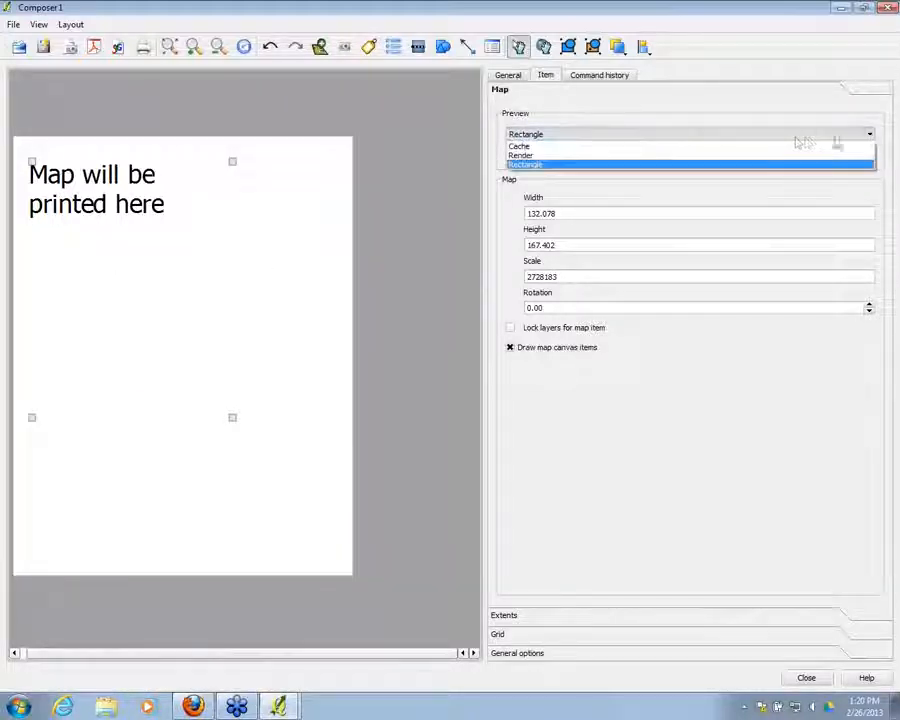
left_click(522, 148)
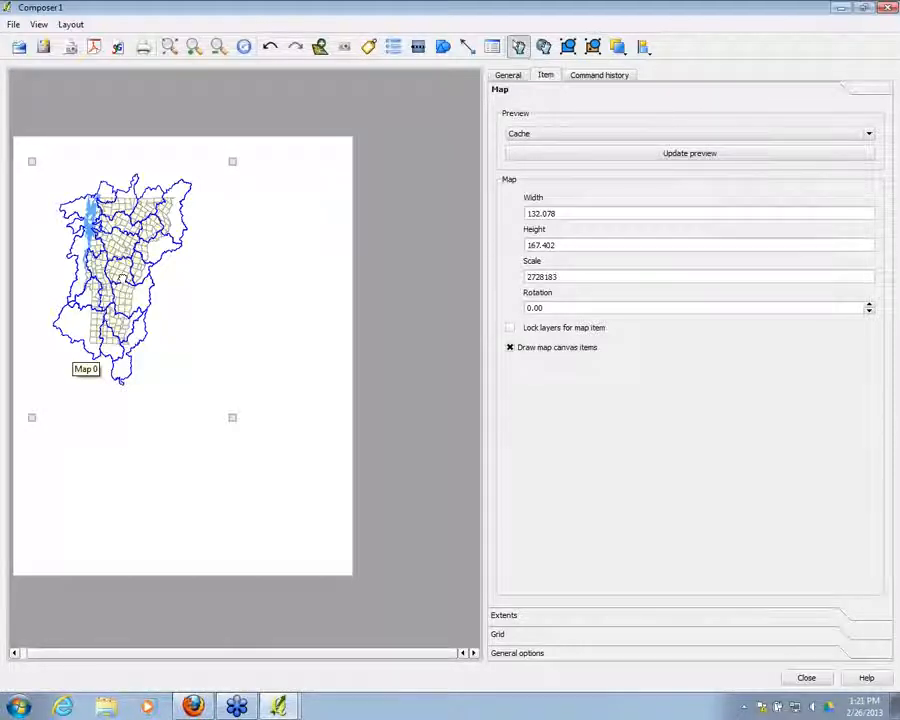
left_click(552, 133)
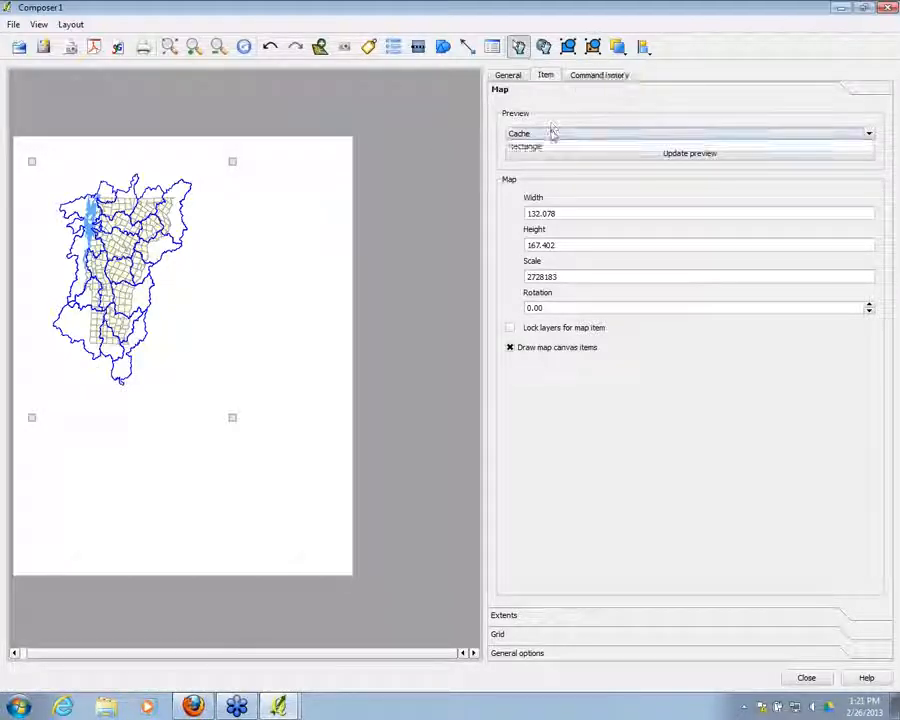
left_click(580, 146)
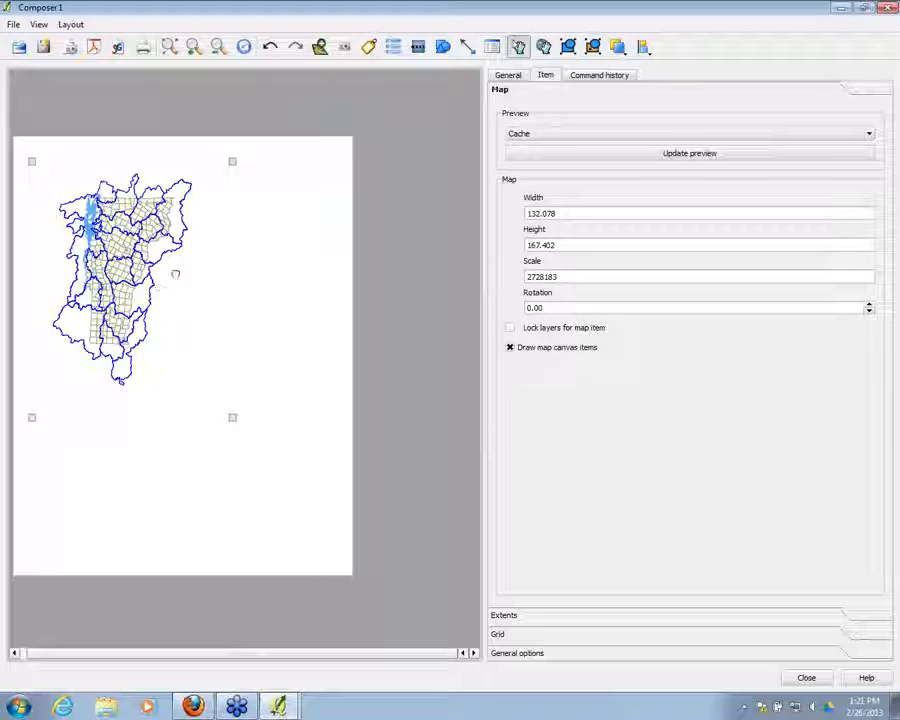
Move the map item down the page and add a label above it reading "Vermont Watershed Boundaries"
left_click_drag(130, 280, 130, 375)
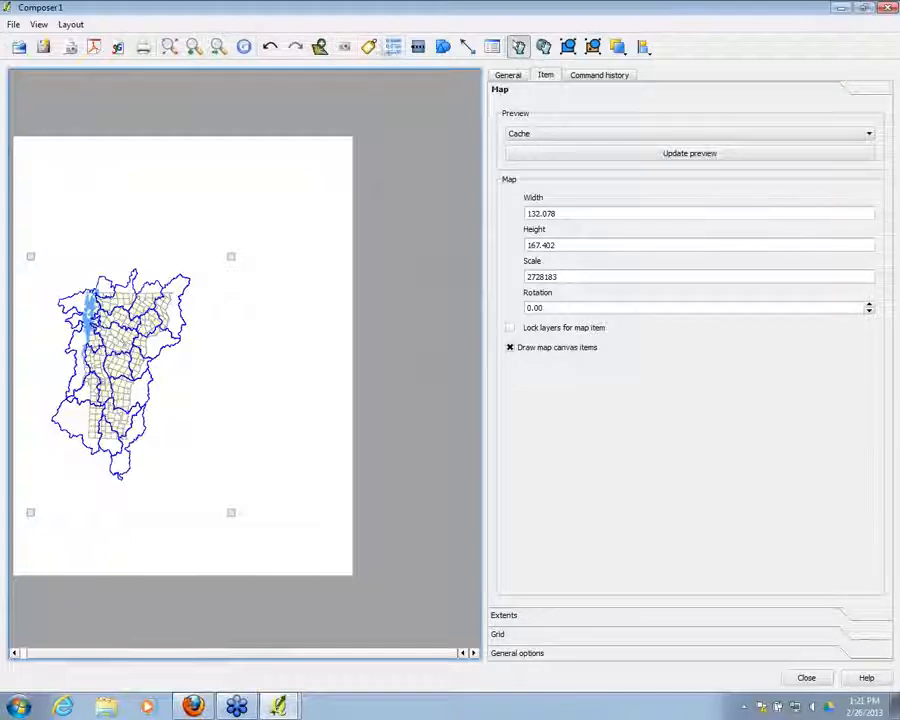
left_click(369, 48)
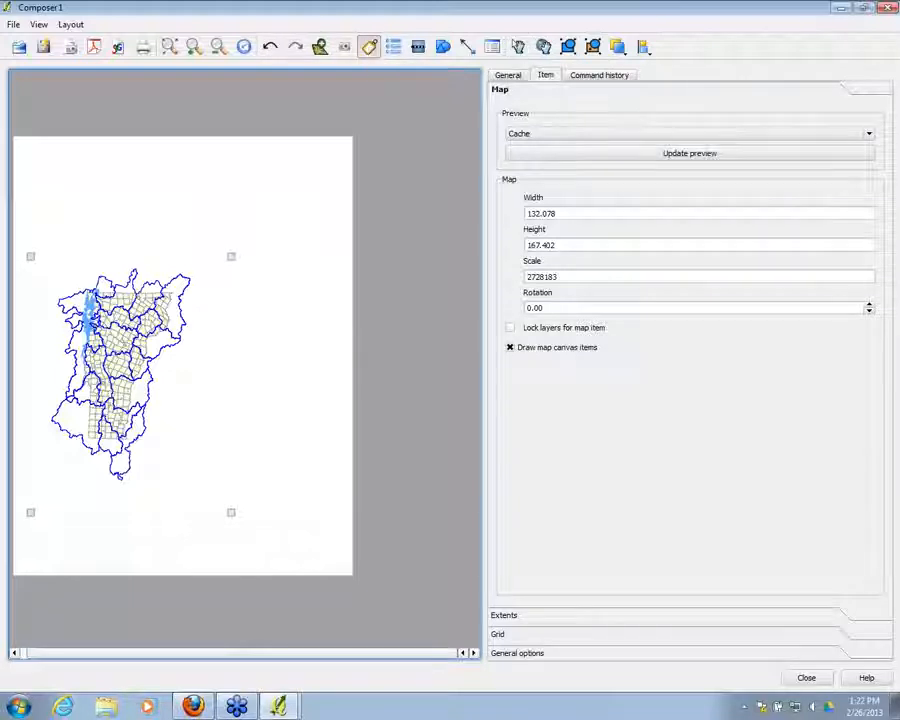
left_click(43, 173)
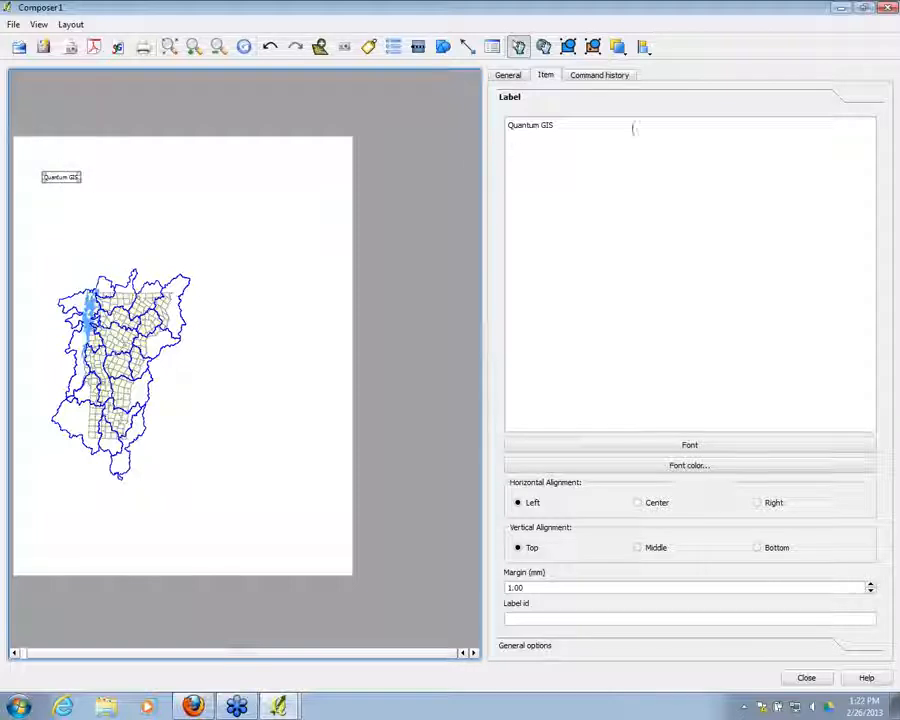
left_click_drag(560, 124, 421, 148)
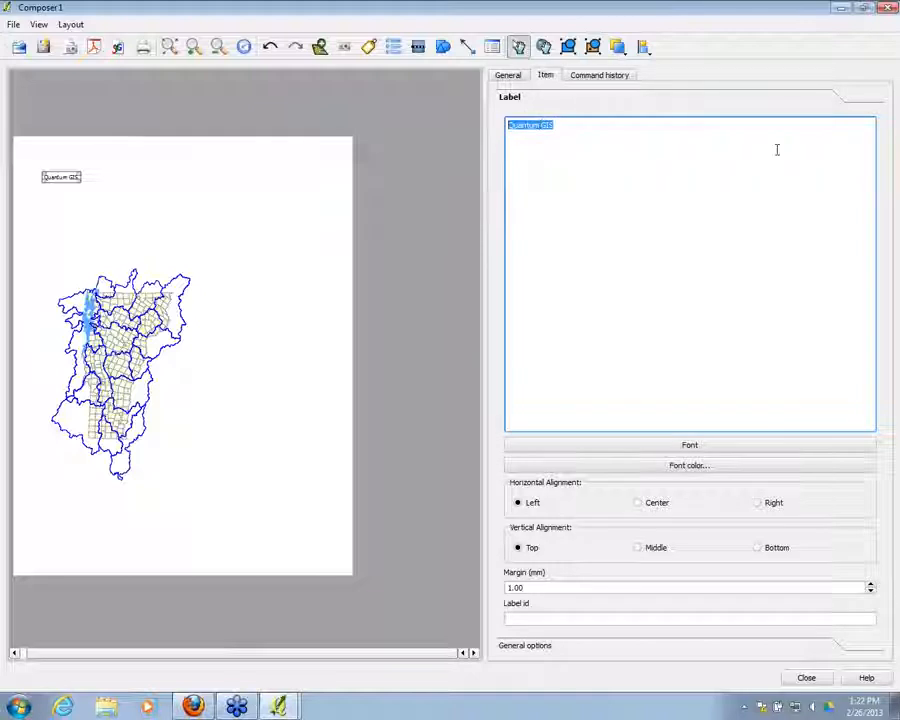
type("V")
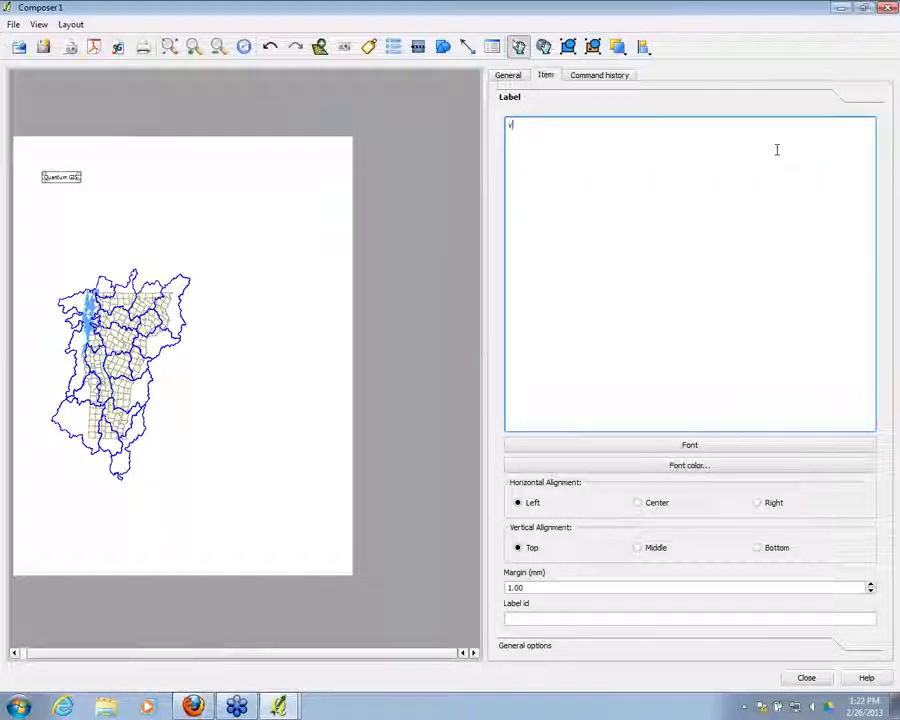
type("ermont ")
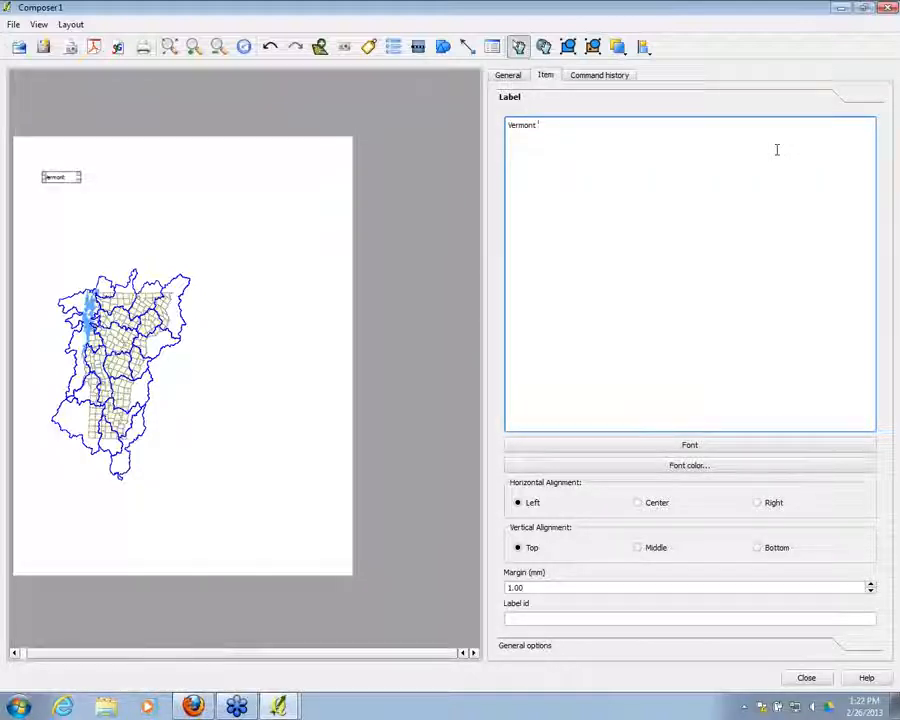
type("Watershed Boundaries")
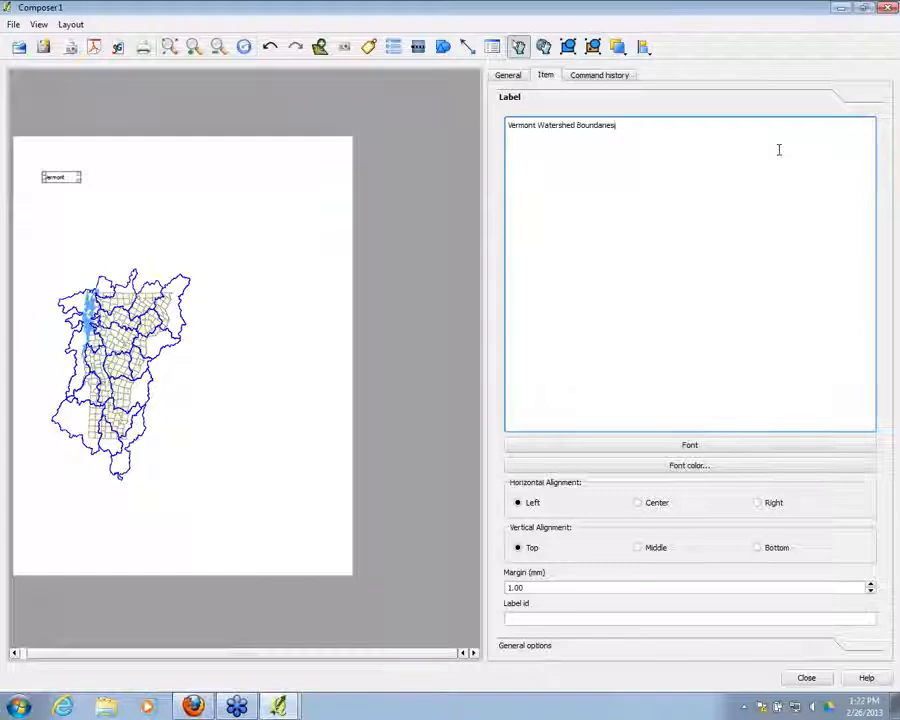
Set the title label's font to Mufferaw at size 24 and enlarge its box to fit the whole title
left_click(673, 446)
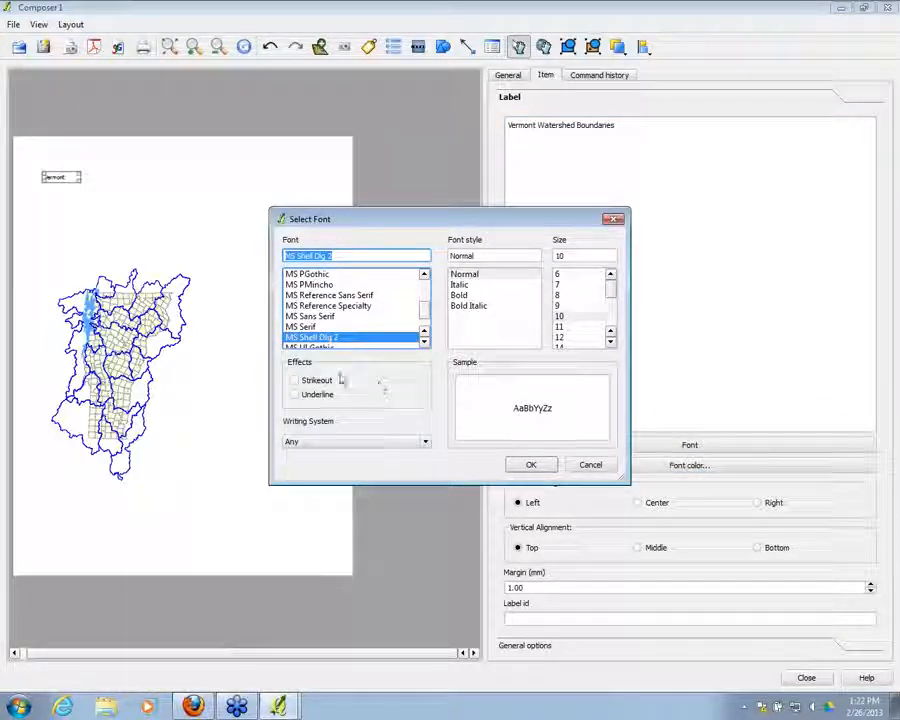
mouse_move(425, 311)
left_mouse_down()
mouse_move(426, 328)
mouse_move(429, 316)
left_mouse_up()
left_click(333, 308)
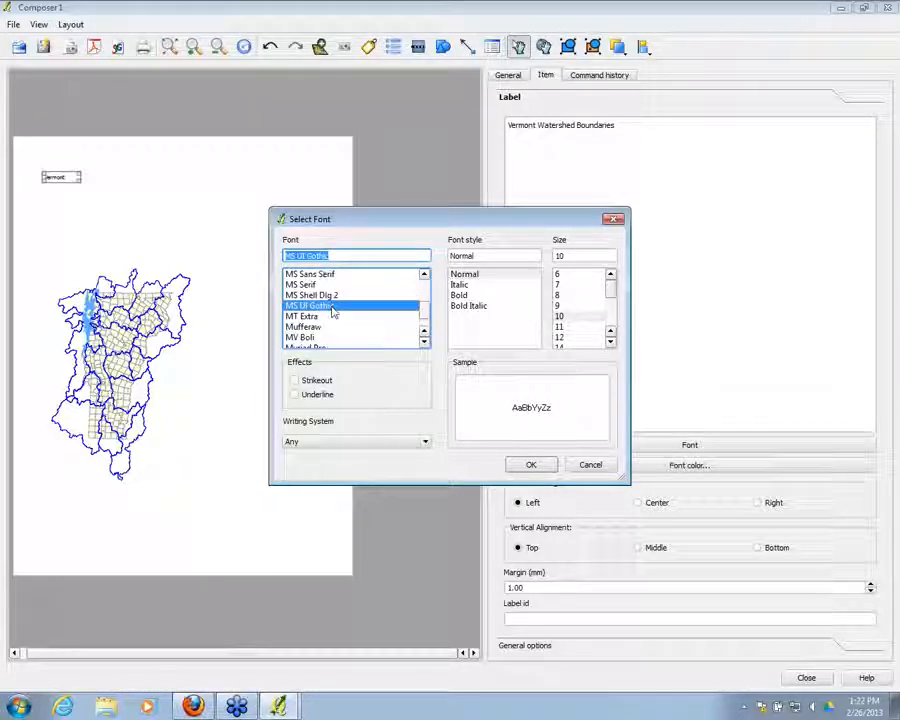
left_click(310, 316)
left_click(305, 327)
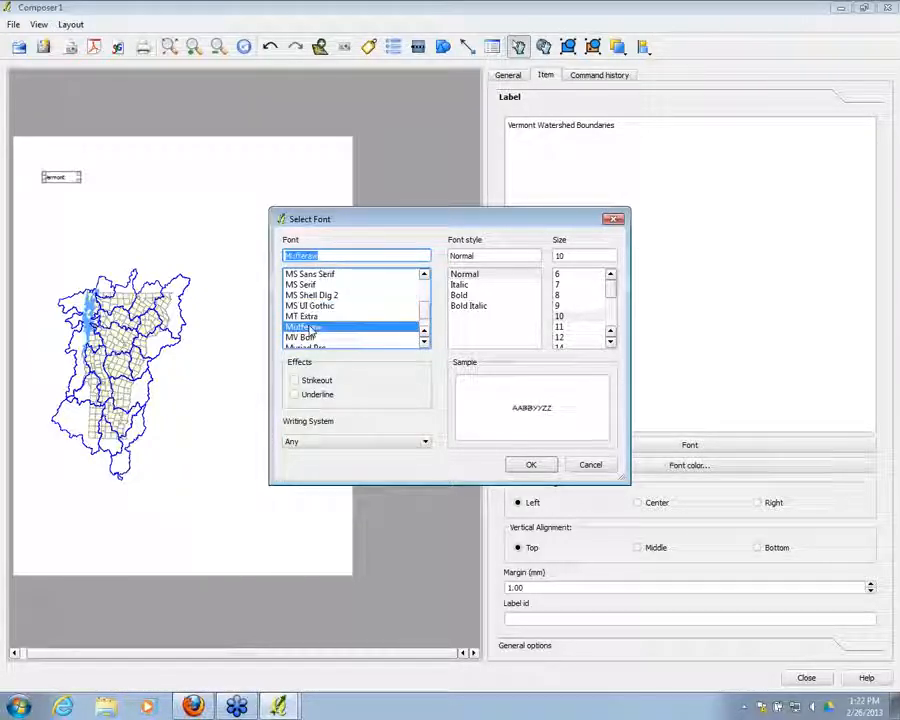
left_click(610, 341)
left_click(610, 341)
left_click(610, 341)
left_click(562, 326)
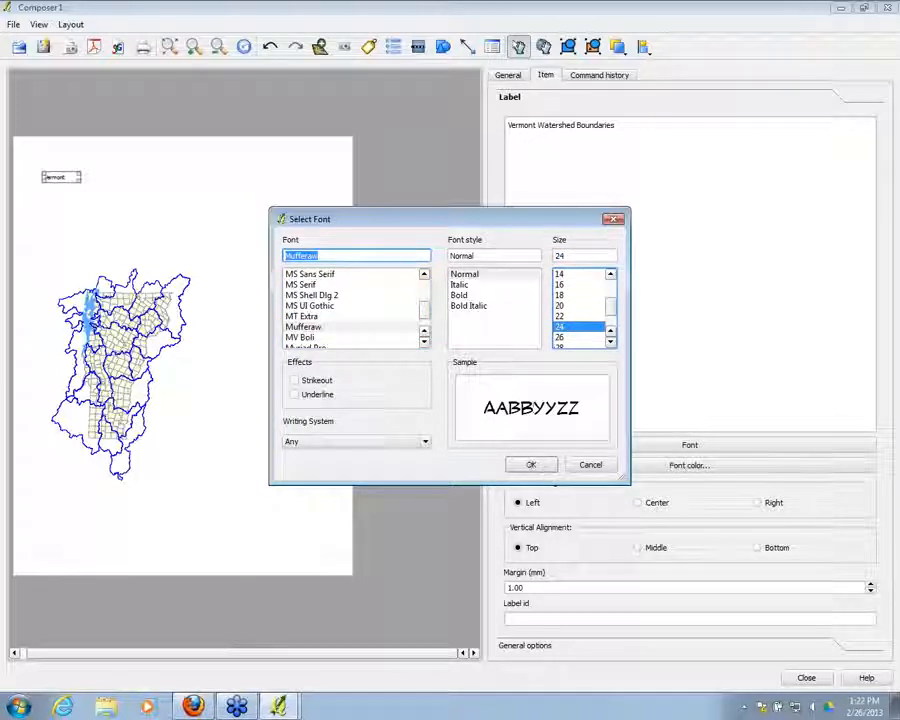
left_click(527, 466)
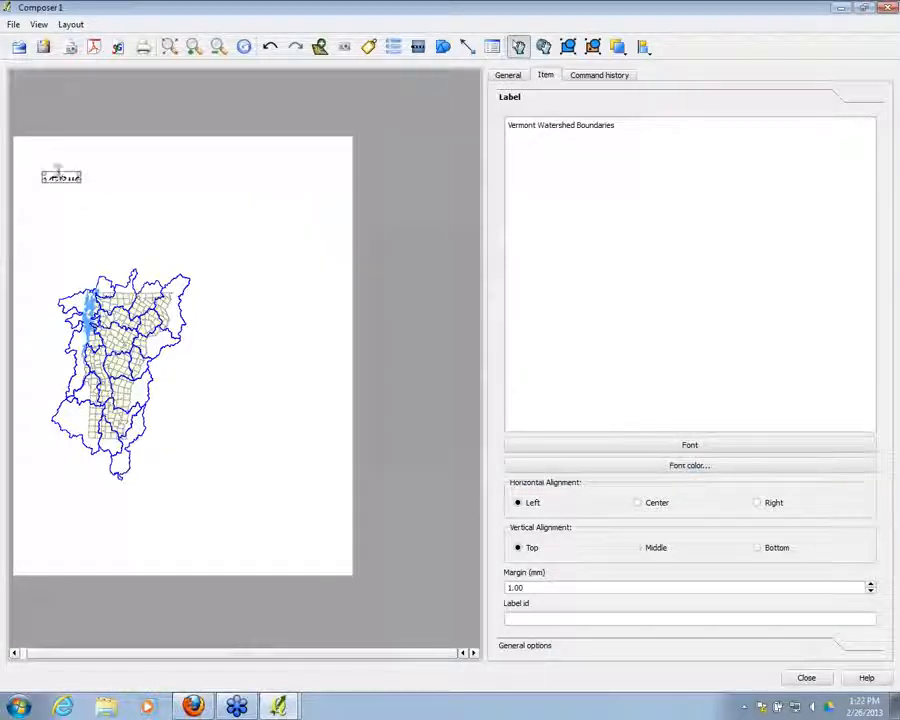
left_click_drag(82, 181, 276, 214)
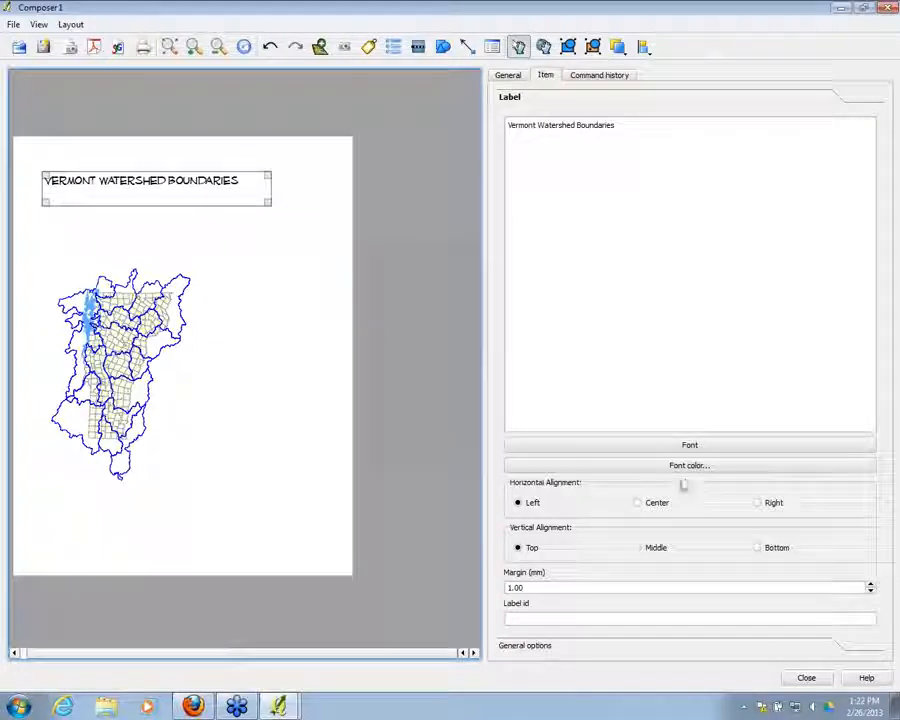
Color the title label's text green and align it to the center horizontally and the middle vertically
left_click(689, 466)
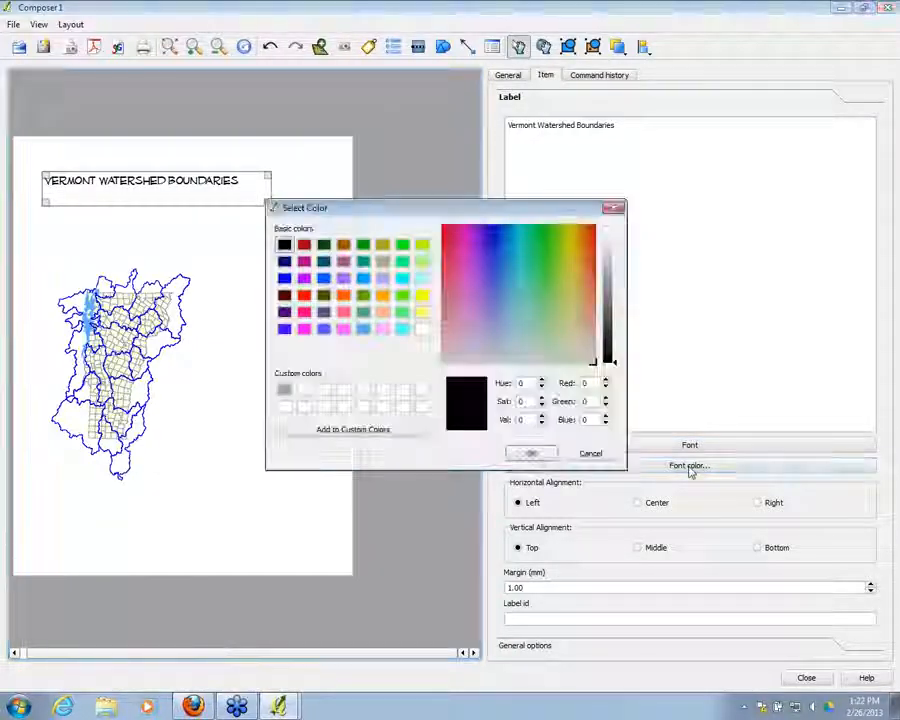
left_click(363, 244)
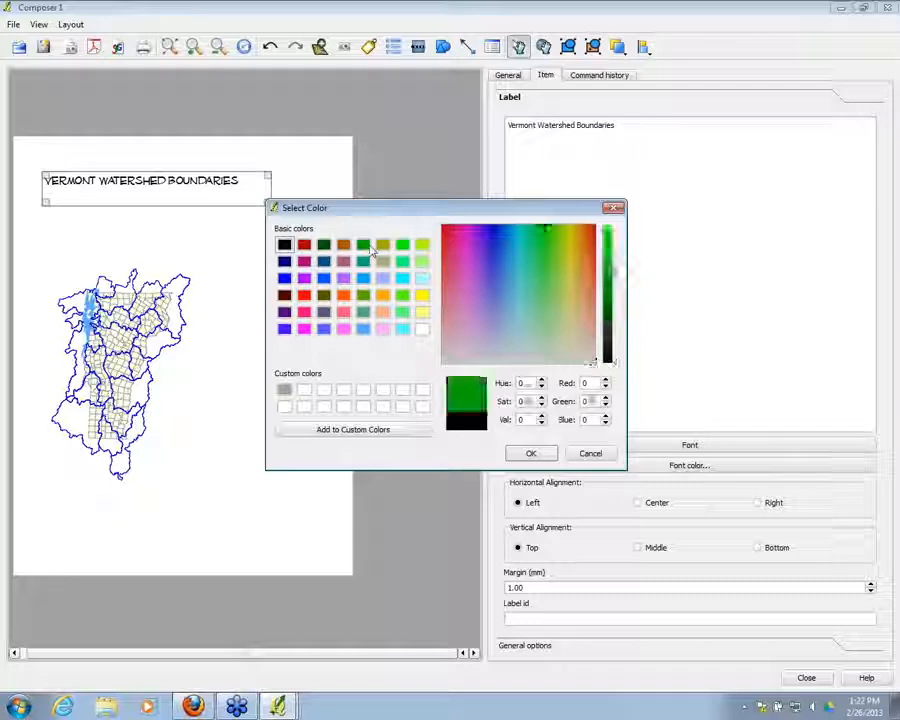
left_click(530, 453)
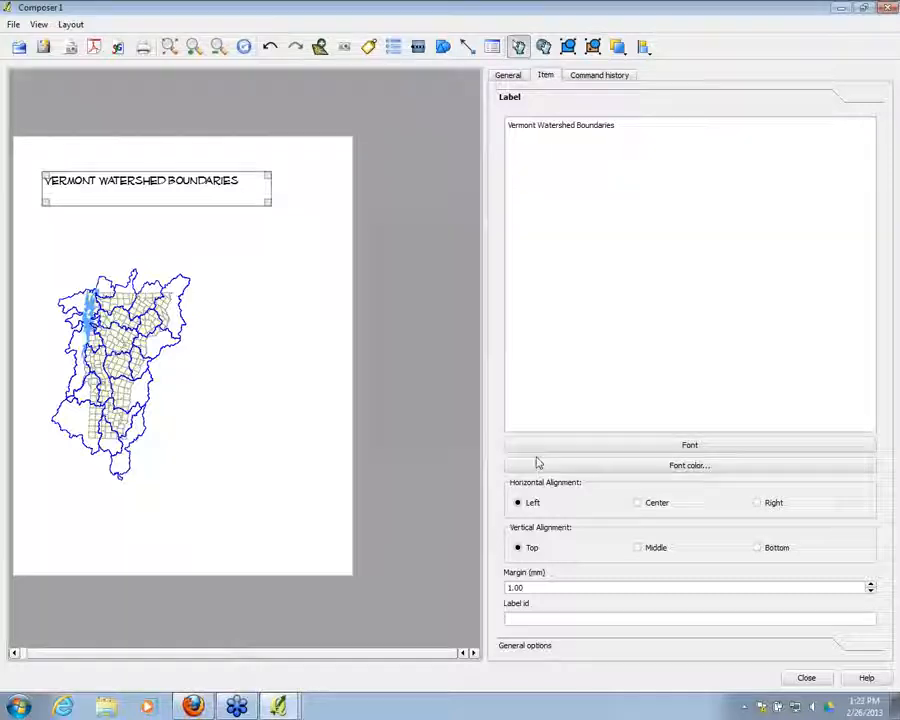
left_click(637, 503)
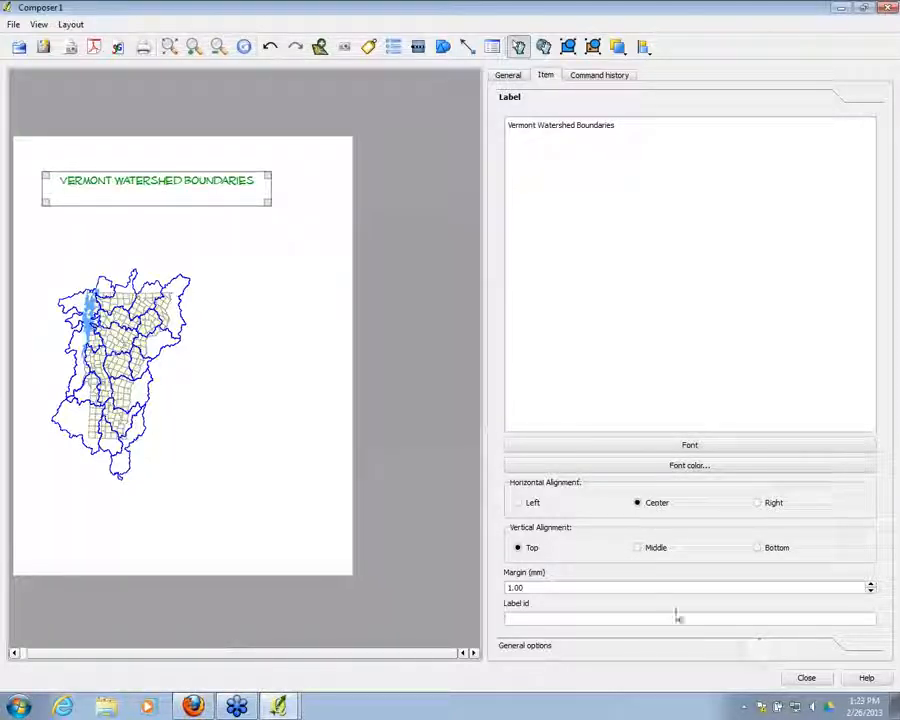
left_click(757, 548)
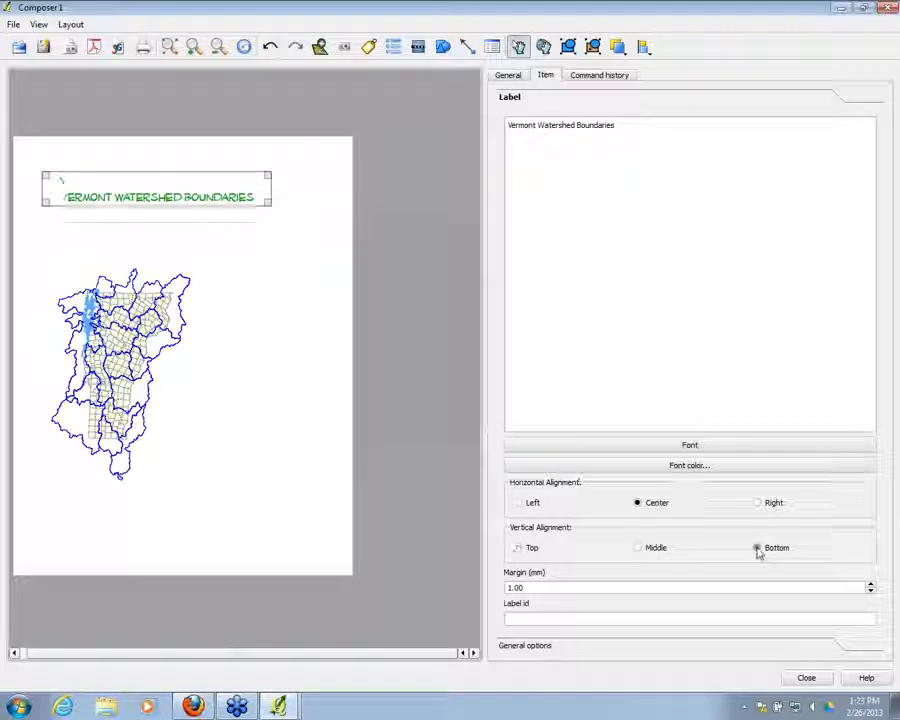
left_click(638, 549)
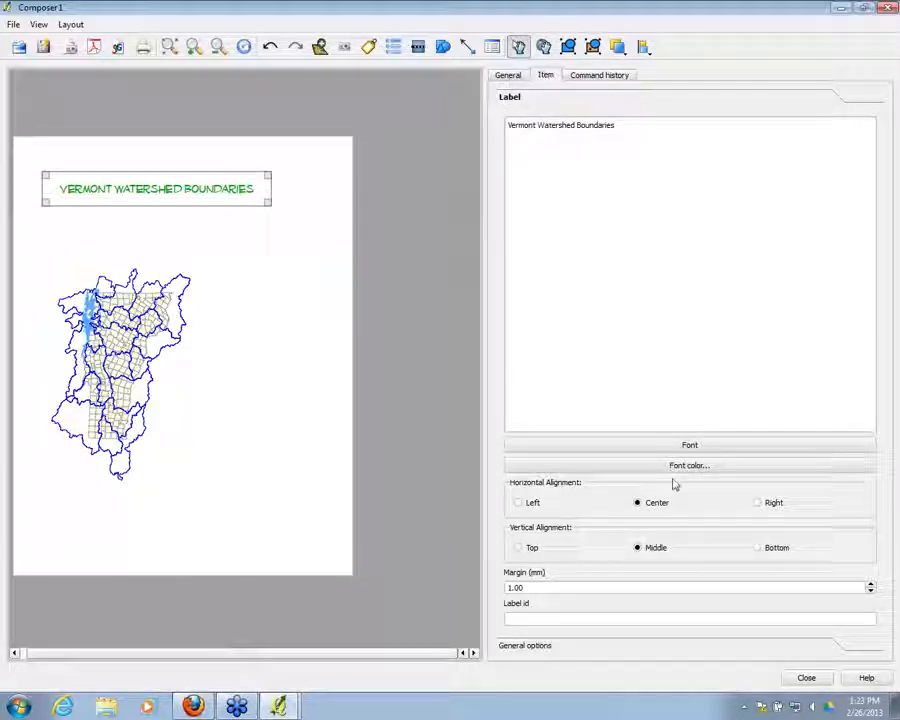
Hide the title label's frame, and look over the command history and the composition's general settings
left_click(517, 647)
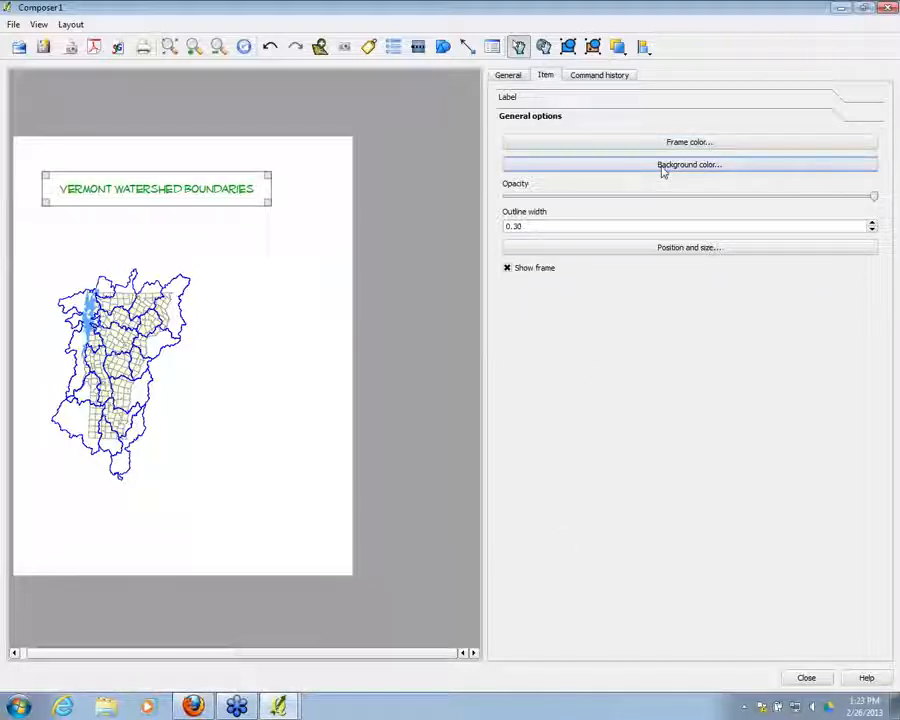
left_click(507, 268)
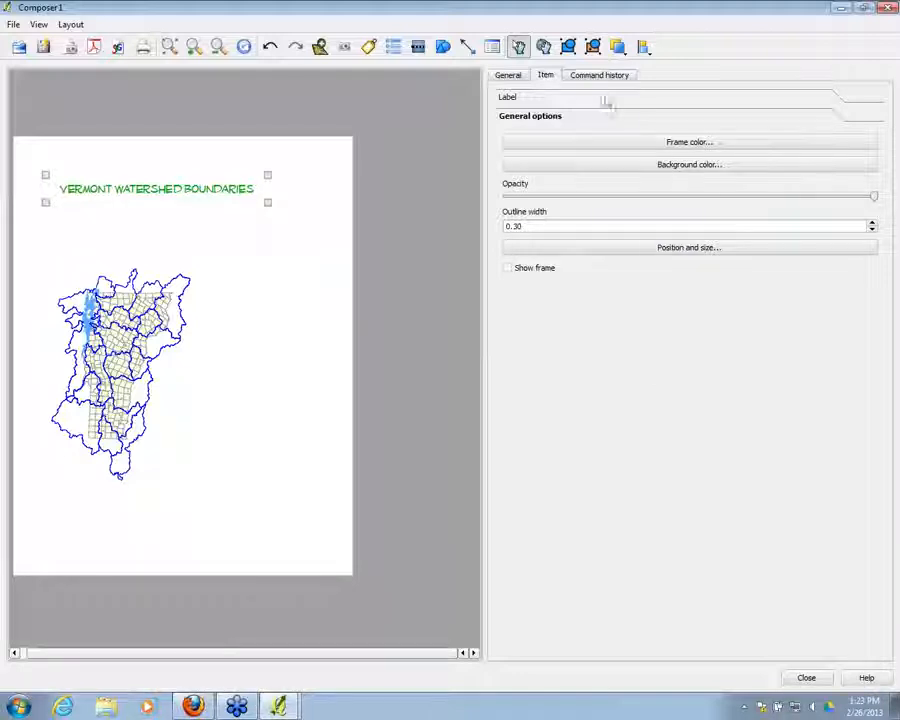
left_click(574, 76)
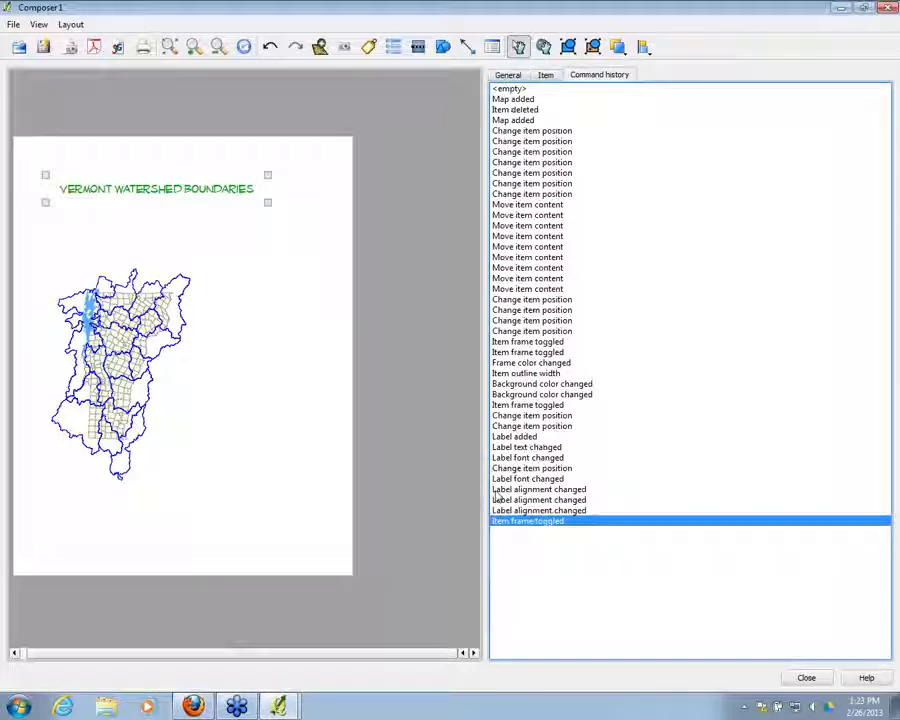
left_click(508, 76)
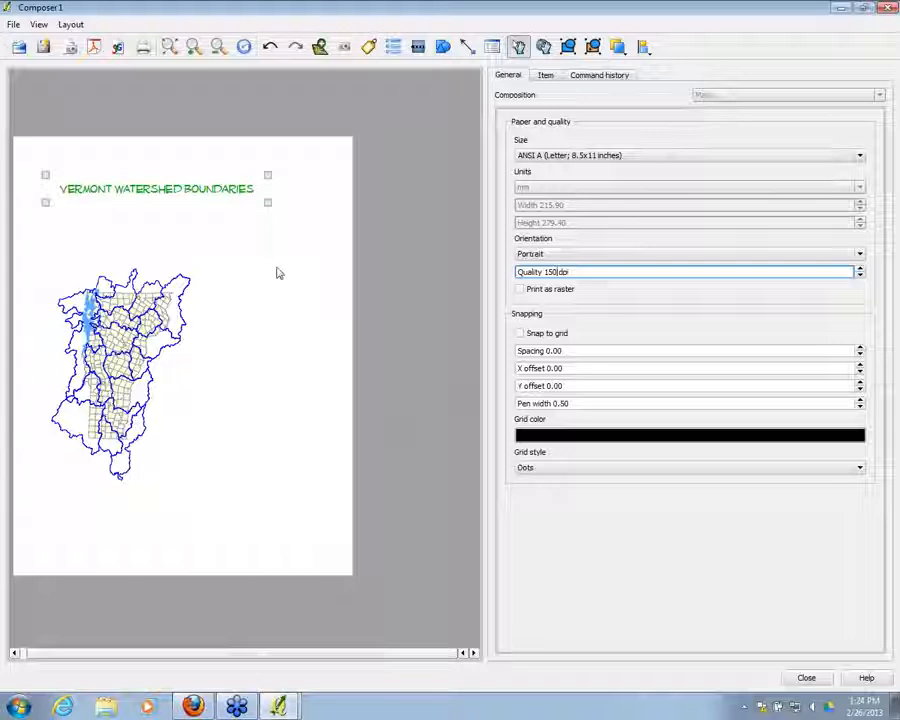
Enlarge the map item by extending its upper-left and lower-right corners to fill more of the page below the title
left_click(427, 643)
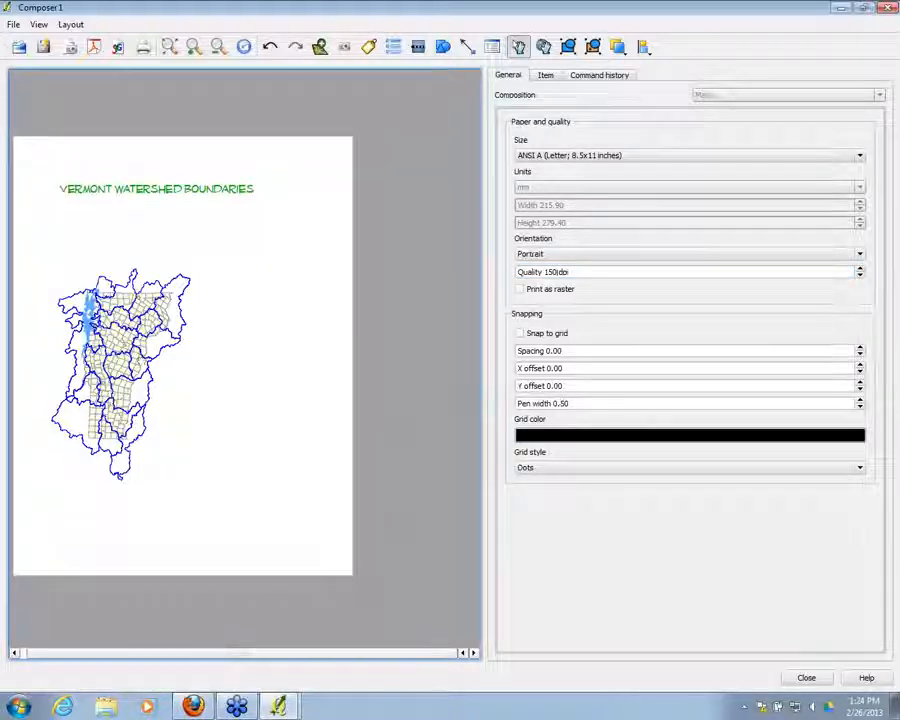
left_click(92, 242)
left_click_drag(28, 255, 24, 216)
left_click_drag(231, 512, 242, 553)
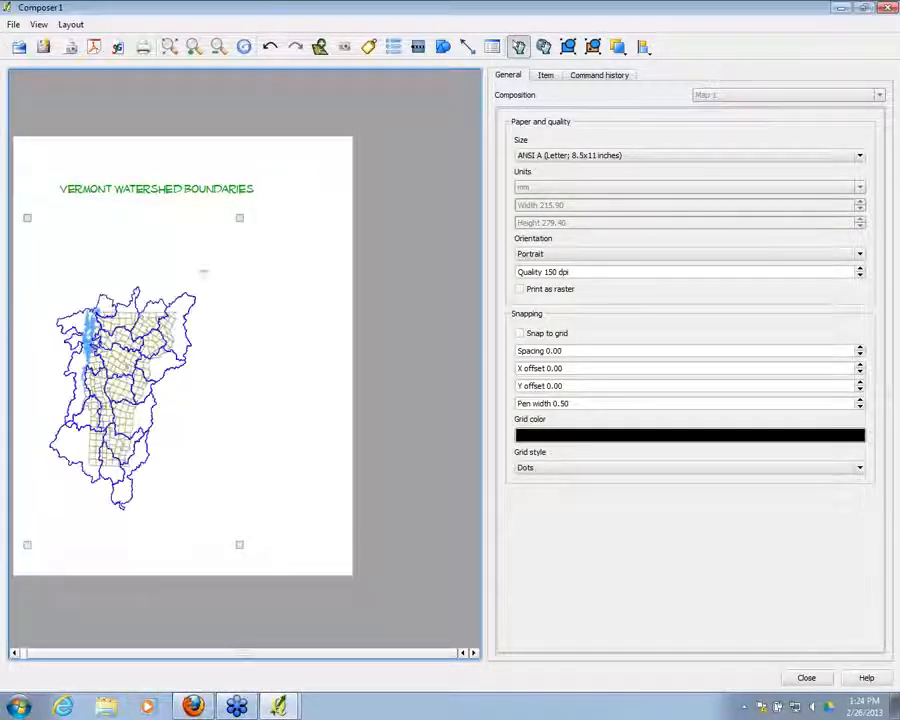
left_click(316, 192)
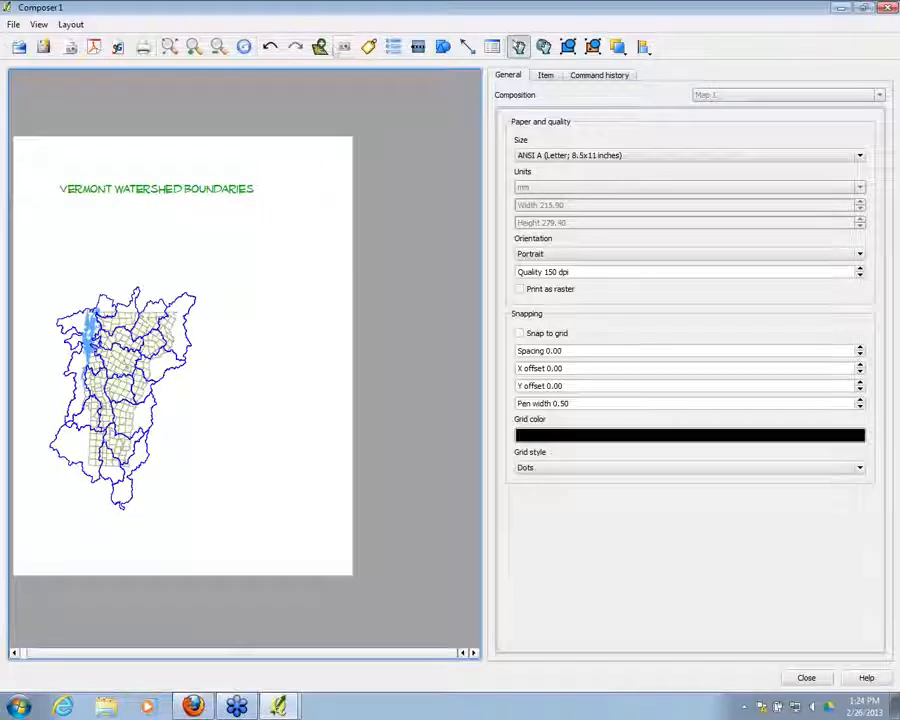
Add a vector legend to the page and place it in the empty area just right of the watershed map
left_click(394, 47)
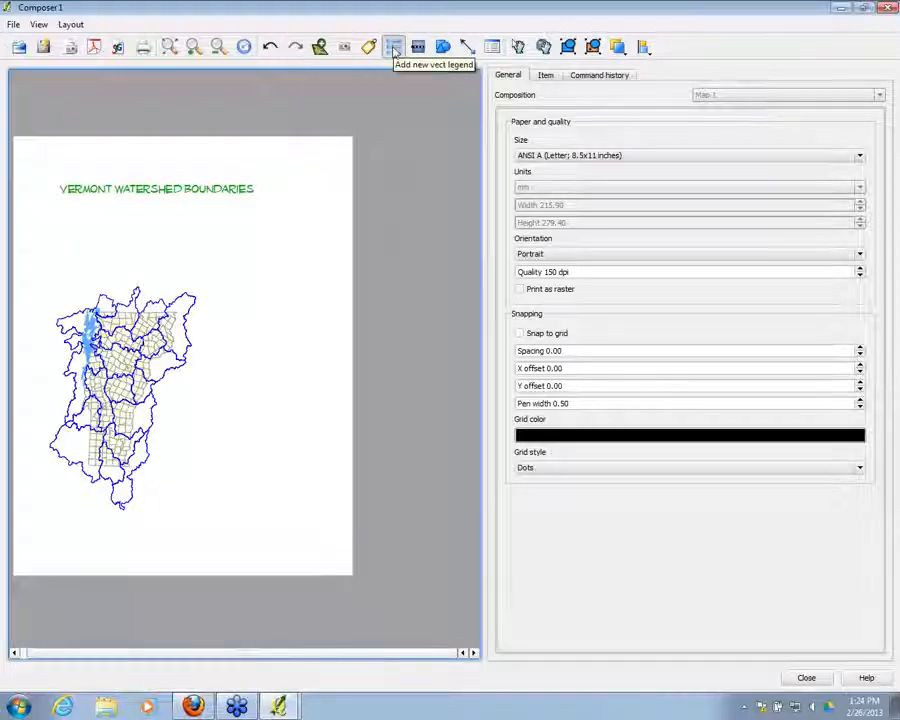
left_click(238, 341)
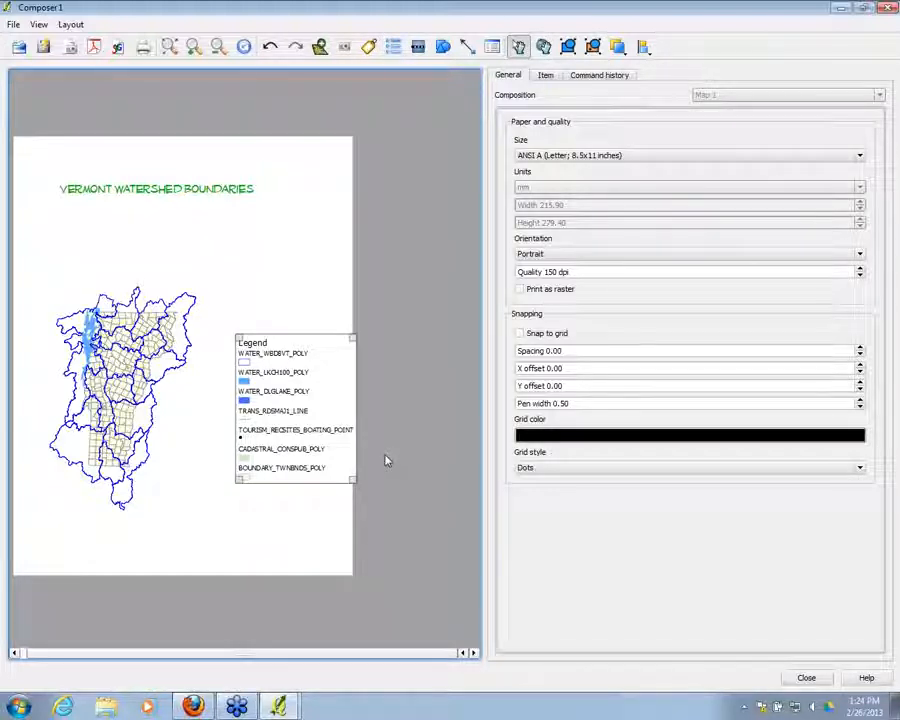
left_click_drag(323, 483, 298, 445)
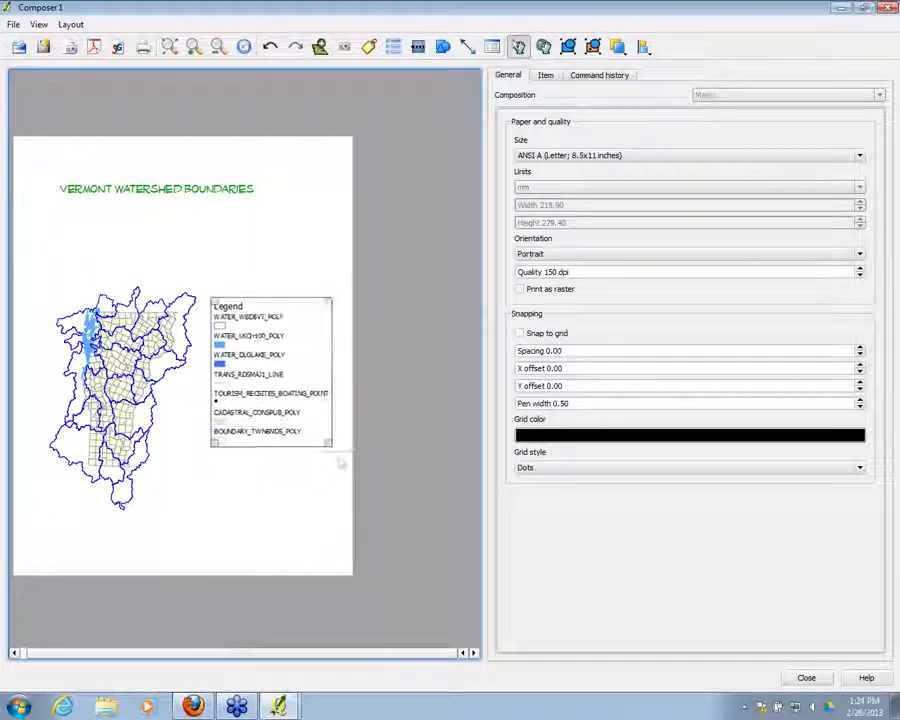
left_click(292, 533)
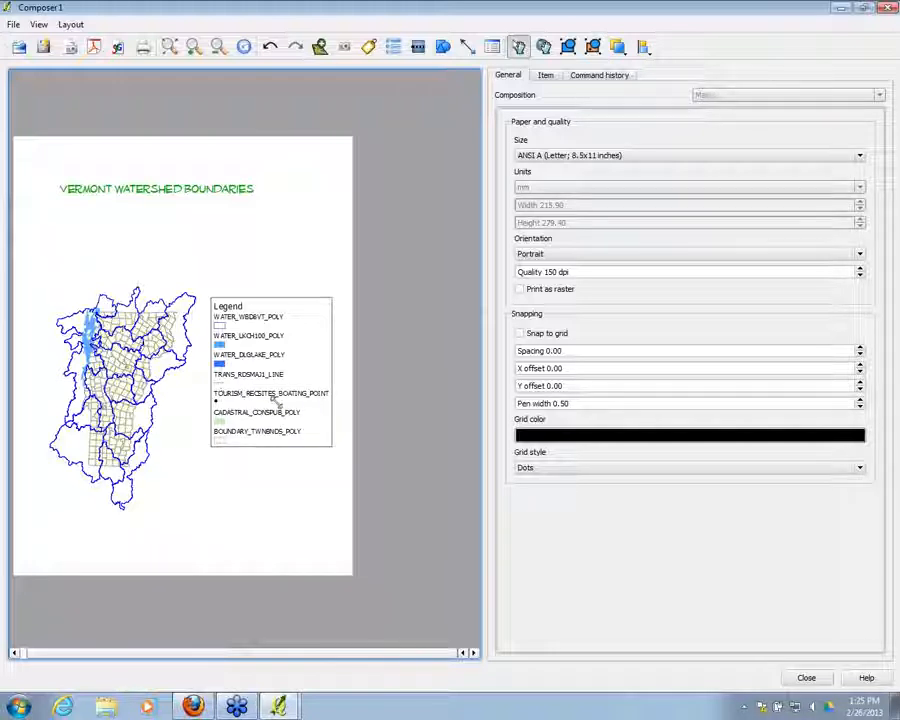
Set the legend's title font to Mufferaw
left_click(546, 76)
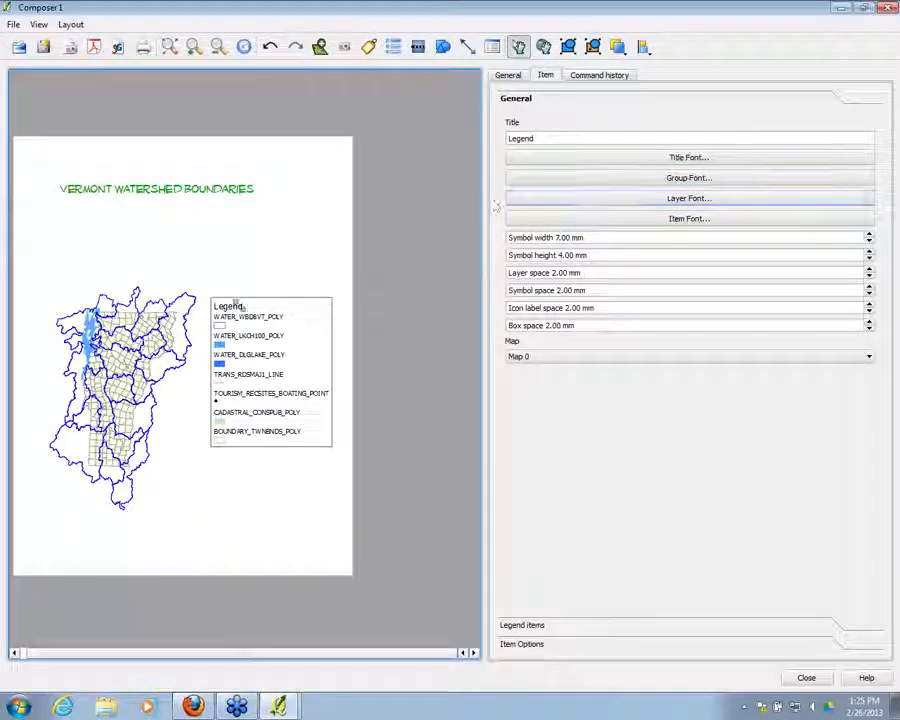
left_click(660, 160)
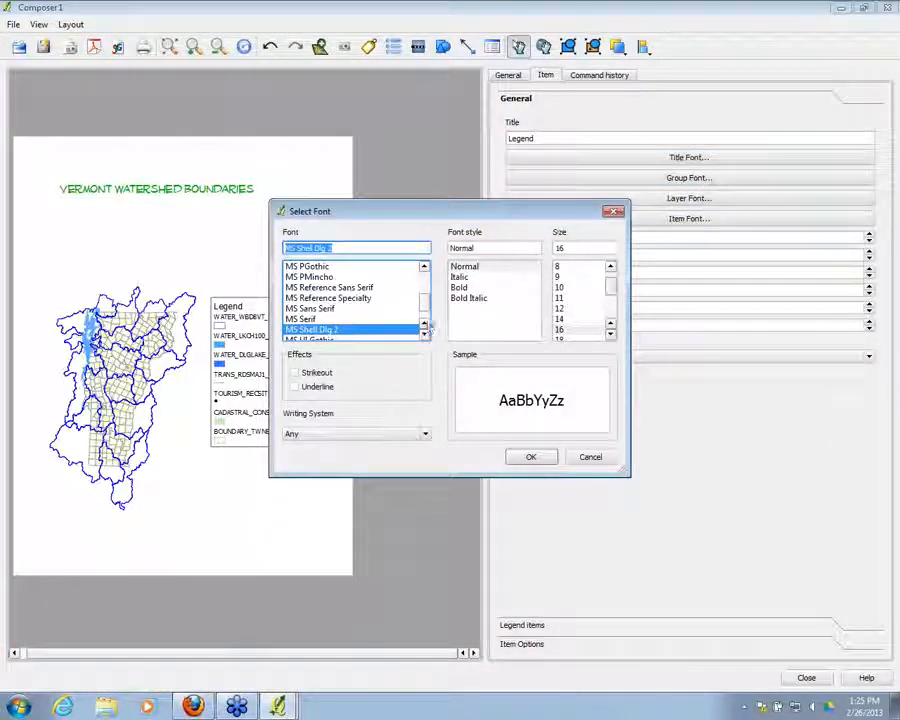
left_click(424, 336)
left_click(424, 336)
left_click(424, 336)
left_click(424, 336)
left_click(424, 336)
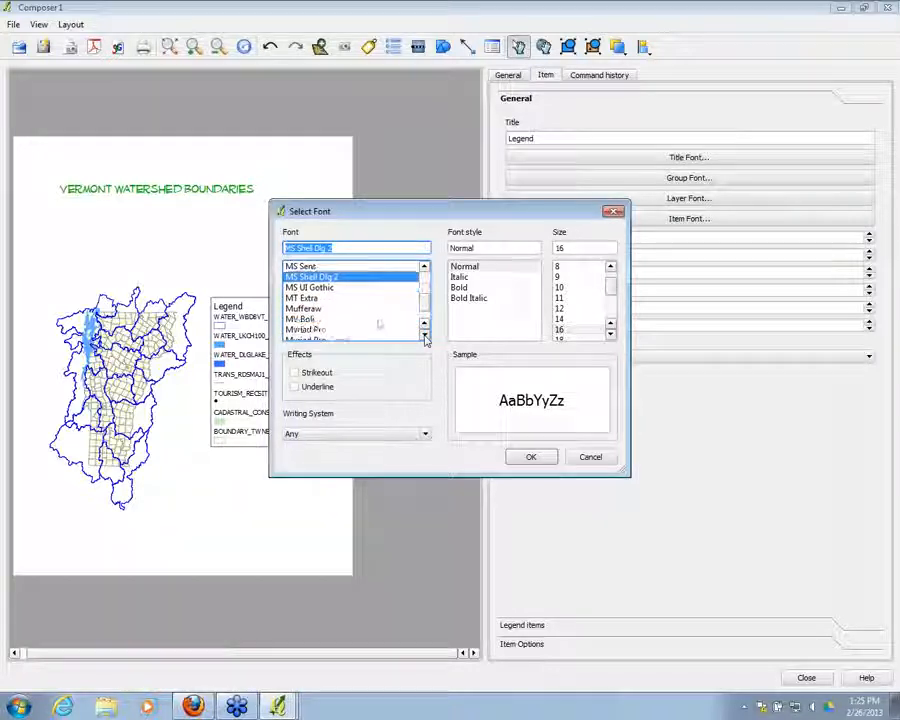
left_click(318, 308)
left_click(531, 457)
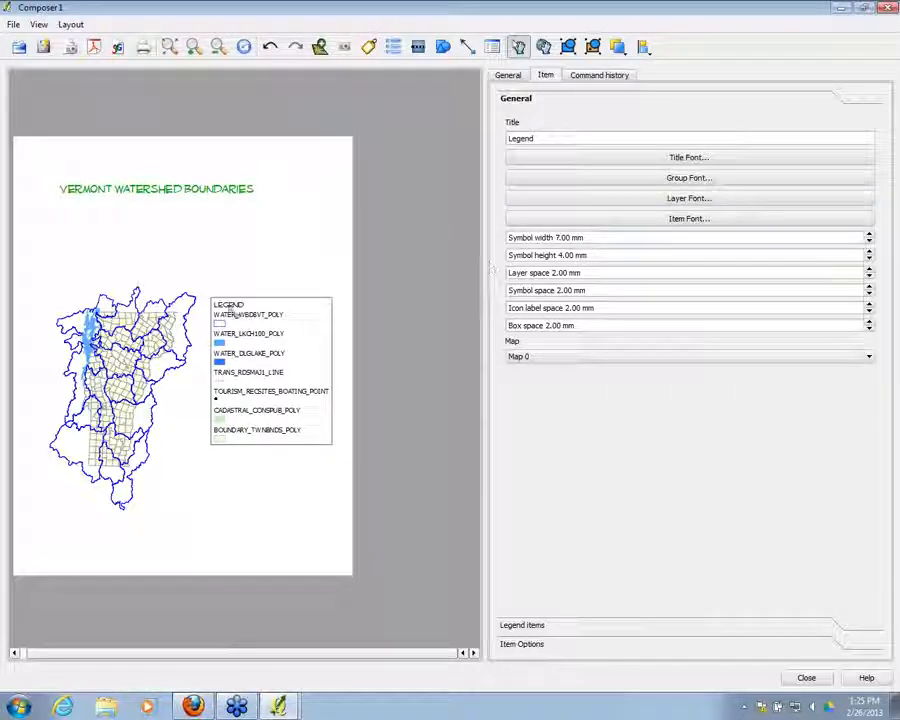
Preview a few Myriad Pro fonts for the legend's layer names, and set the layer font to MV Boli
left_click(680, 221)
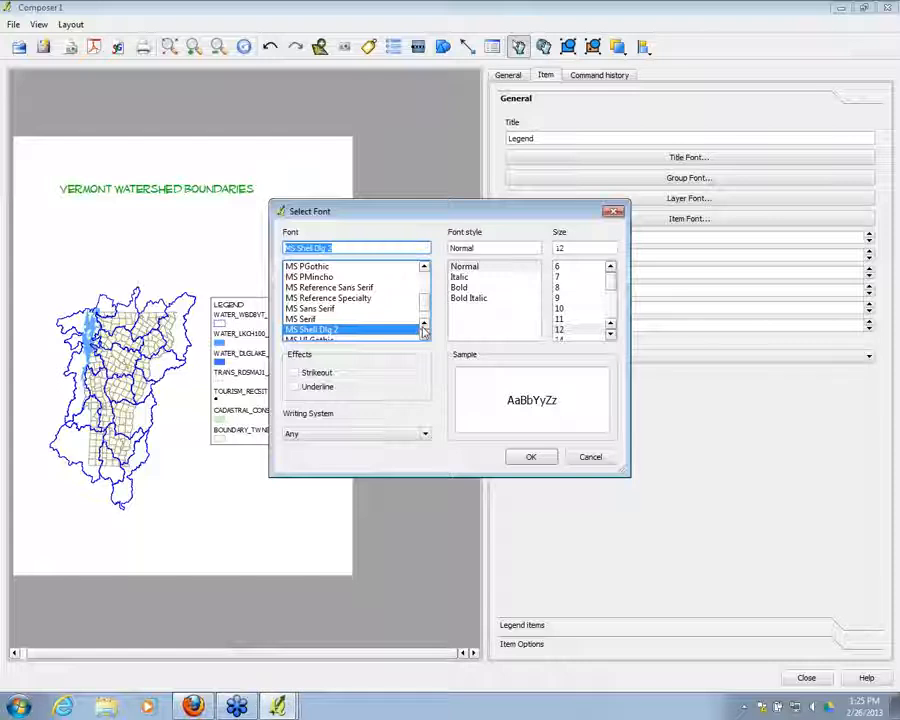
scroll(423, 331, "down", 3)
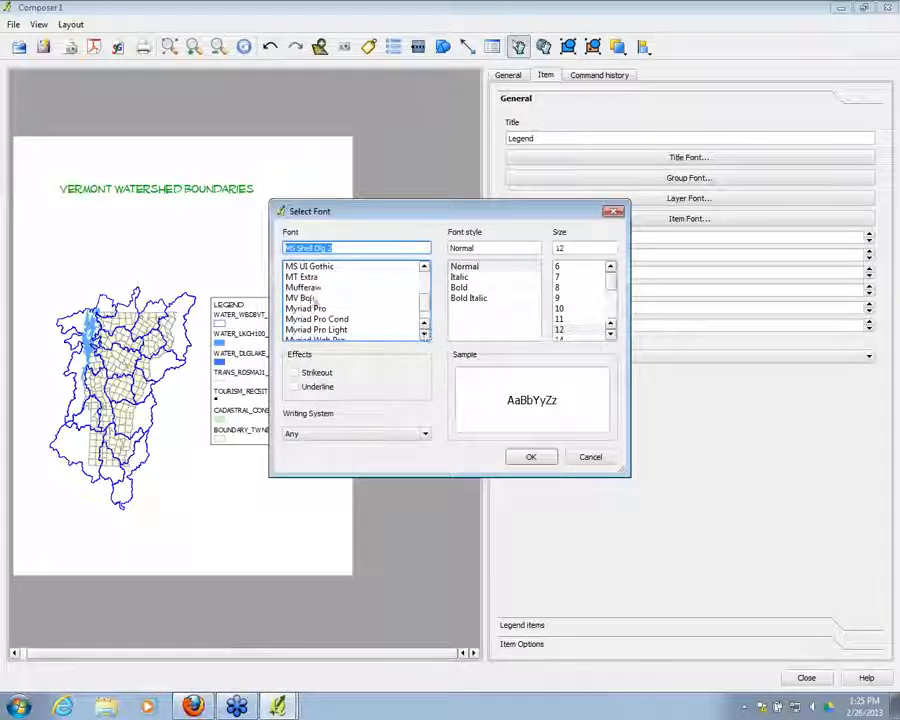
left_click(308, 298)
left_click(311, 309)
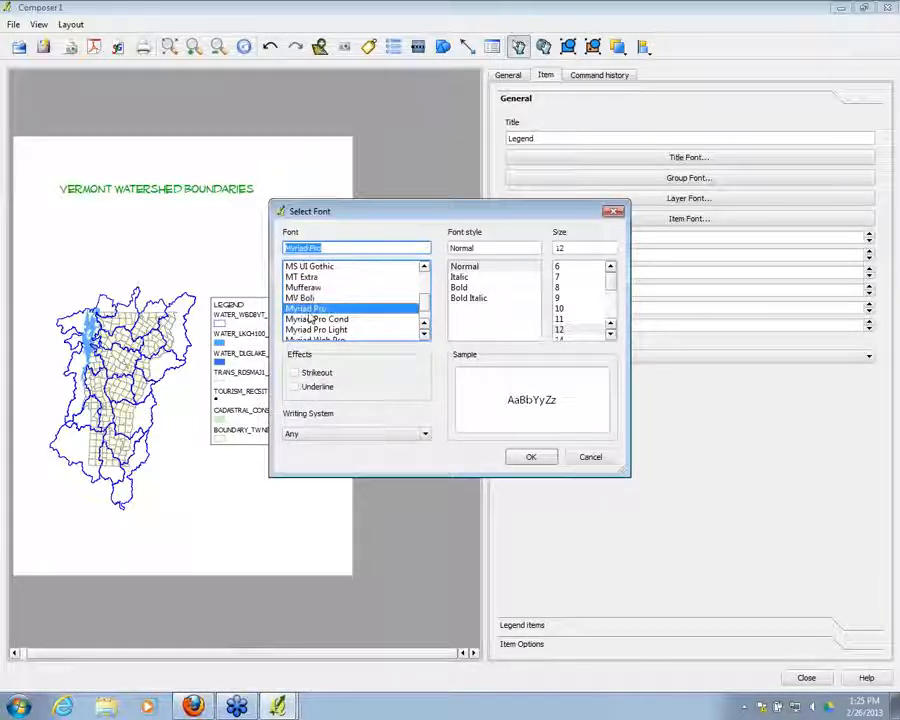
left_click(312, 319)
left_click(300, 329)
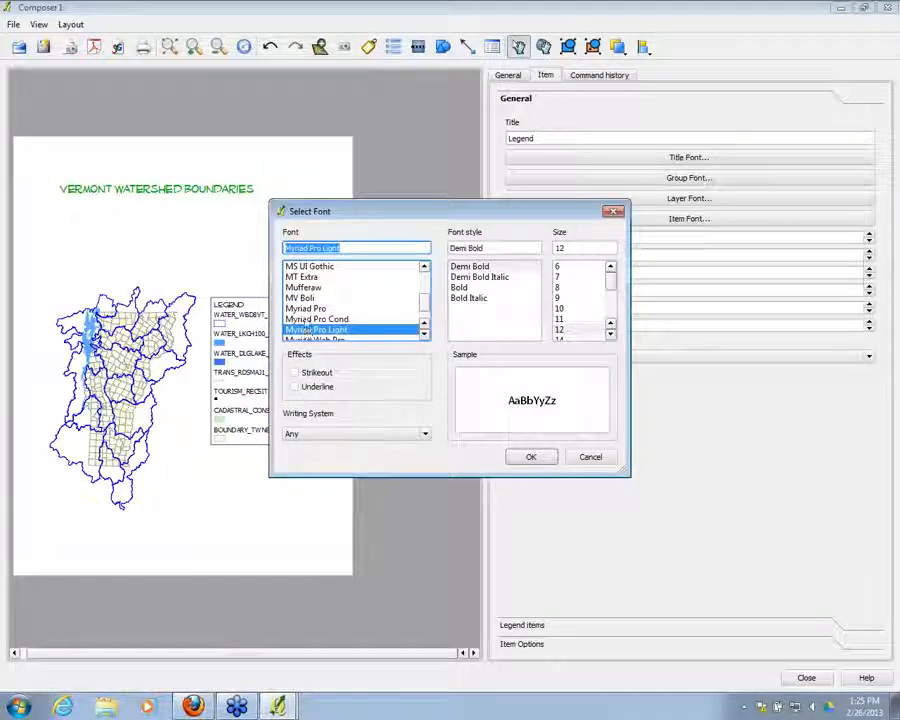
left_click(303, 298)
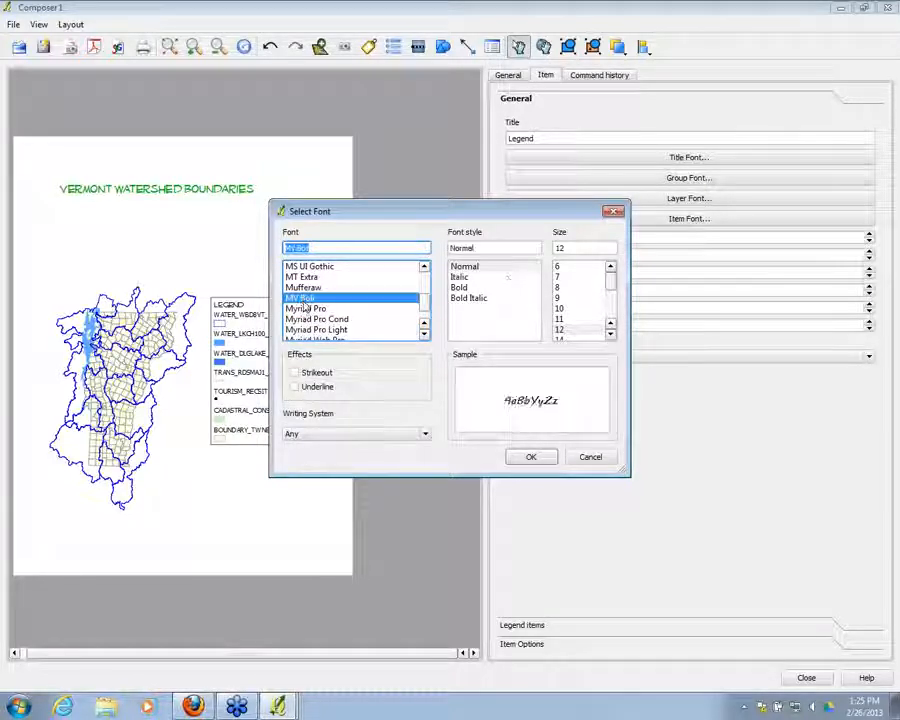
left_click(541, 457)
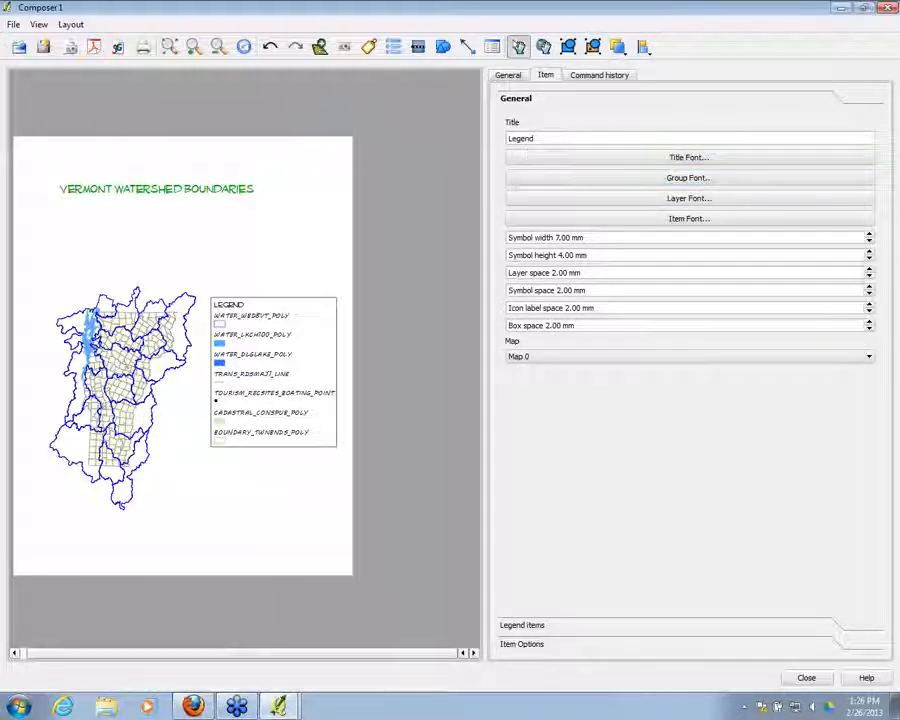
Remove the WATER_DLGLAKE_POLY, TRANS_RDSMAJ1_LINE, TOURISM_RECSITES_BOATING_POINT and CADASTRAL_CONSPUB_POLY entries from the legend items
left_click(523, 625)
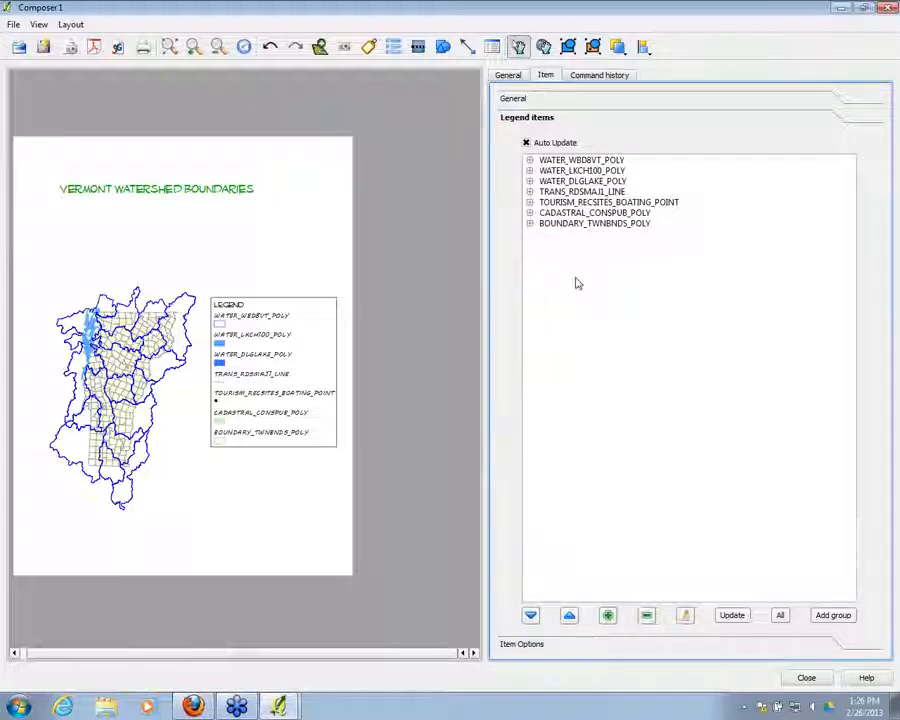
left_click(530, 166)
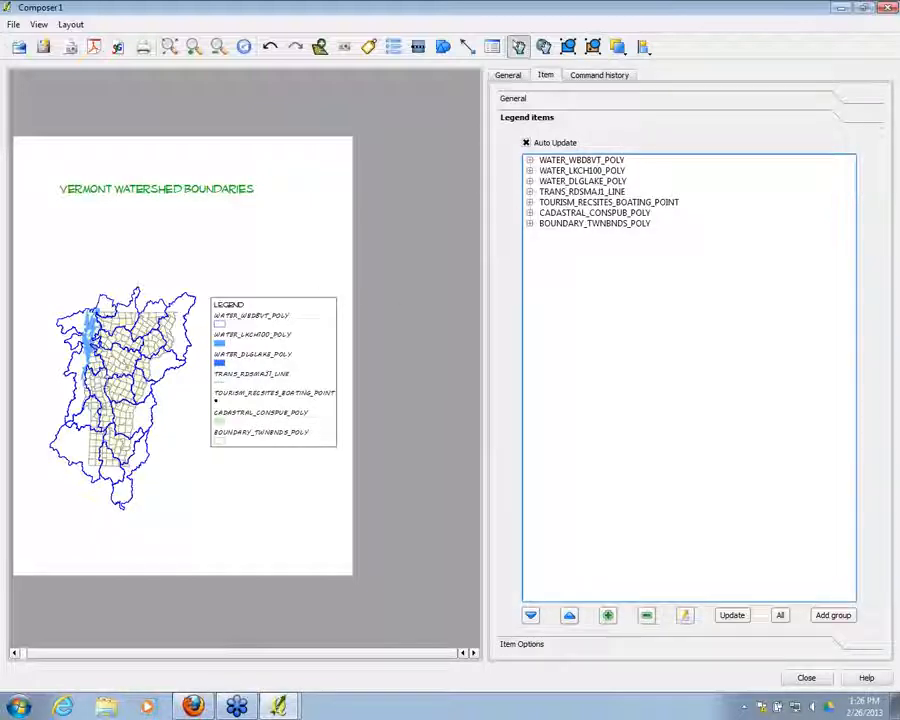
left_click(567, 185)
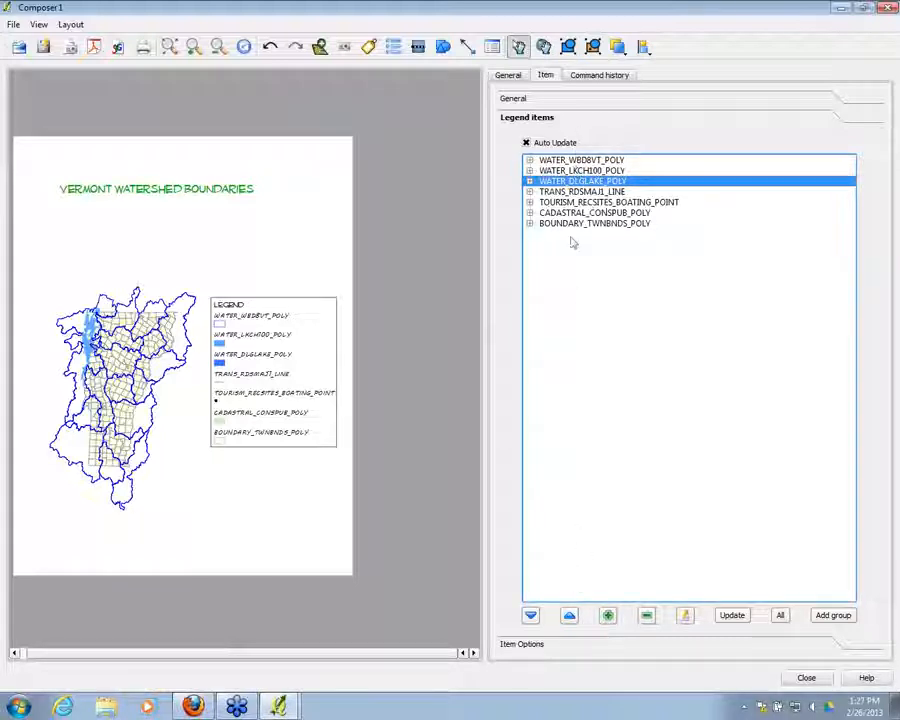
left_click(647, 616)
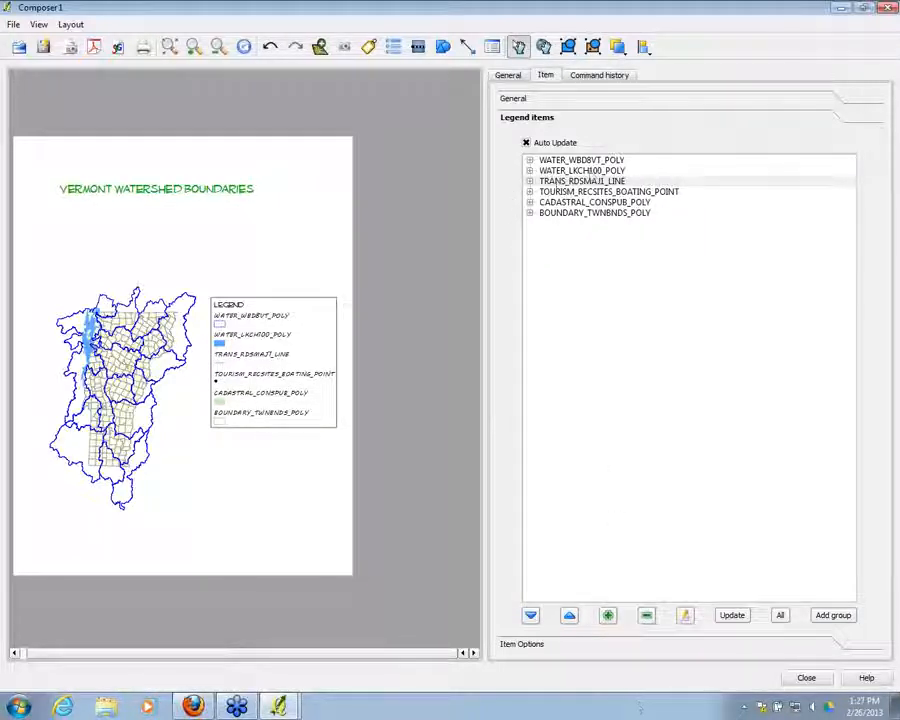
left_click(582, 181)
left_click(649, 619)
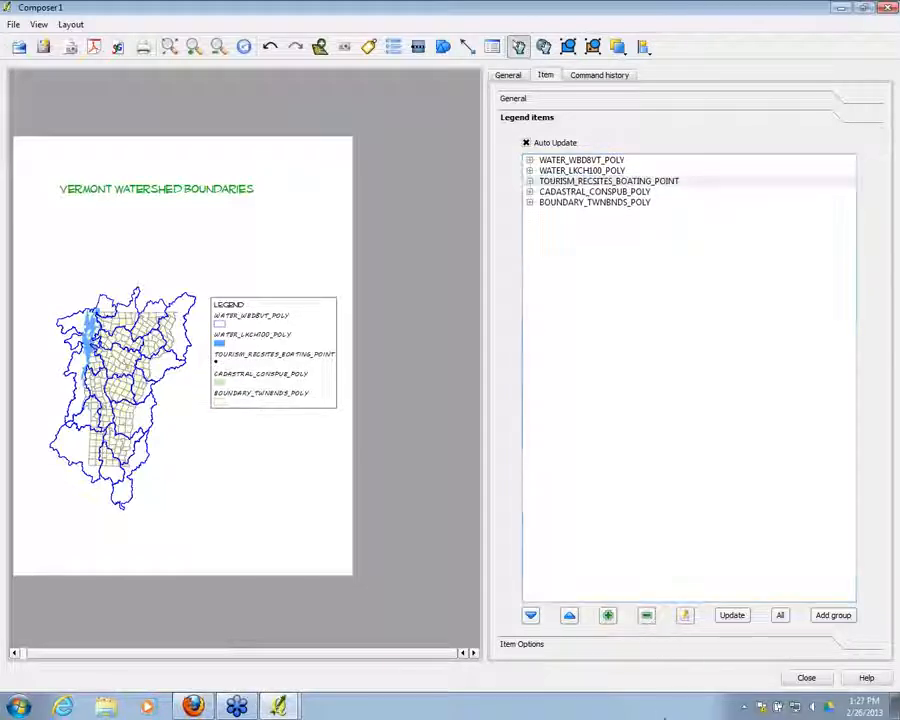
left_click(619, 182)
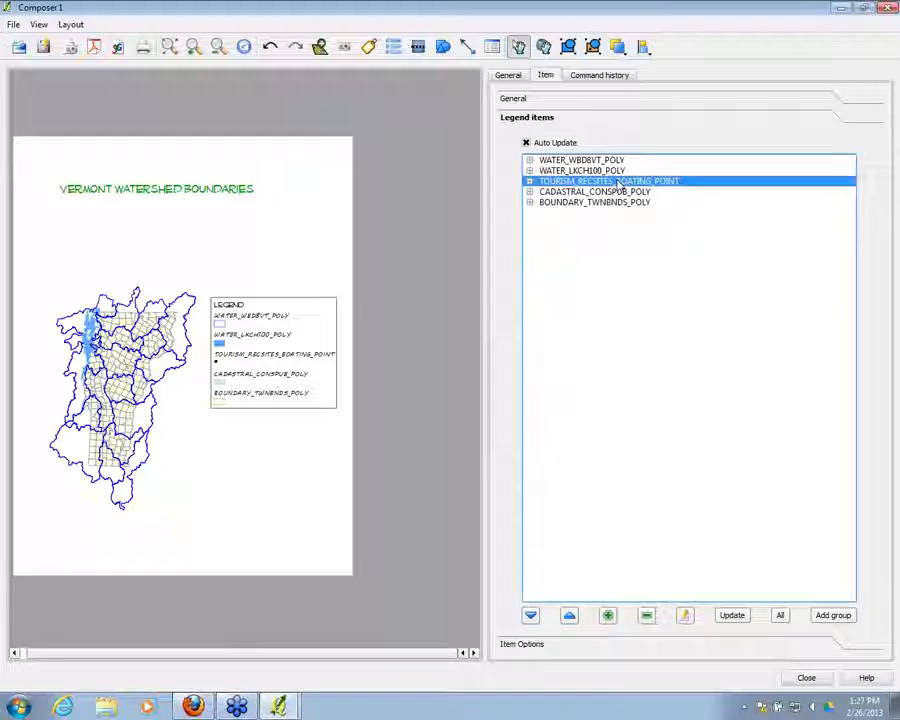
left_click(646, 615)
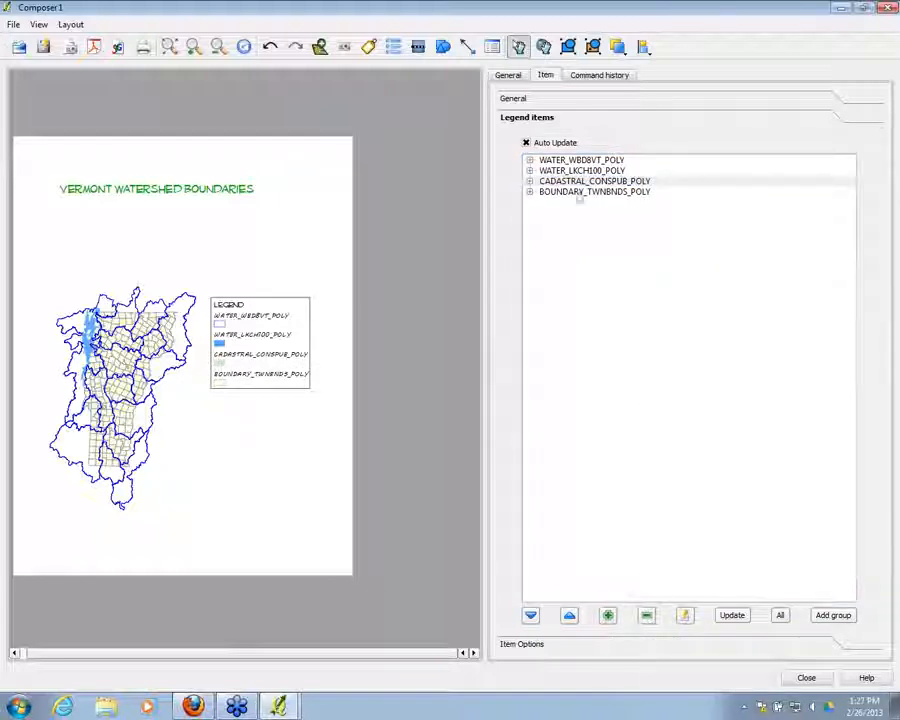
left_click(634, 182)
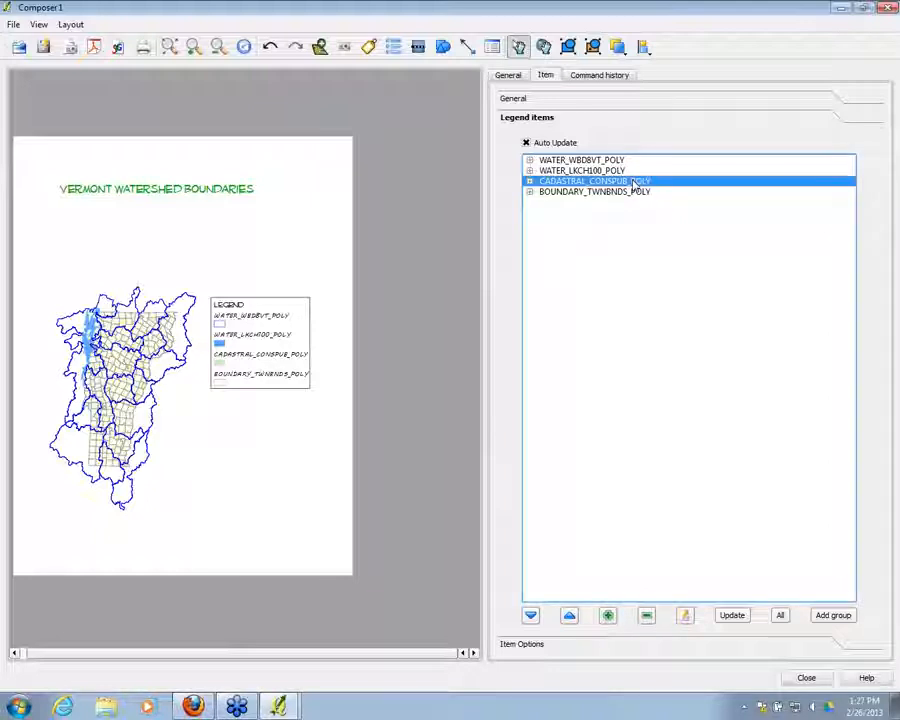
left_click(646, 615)
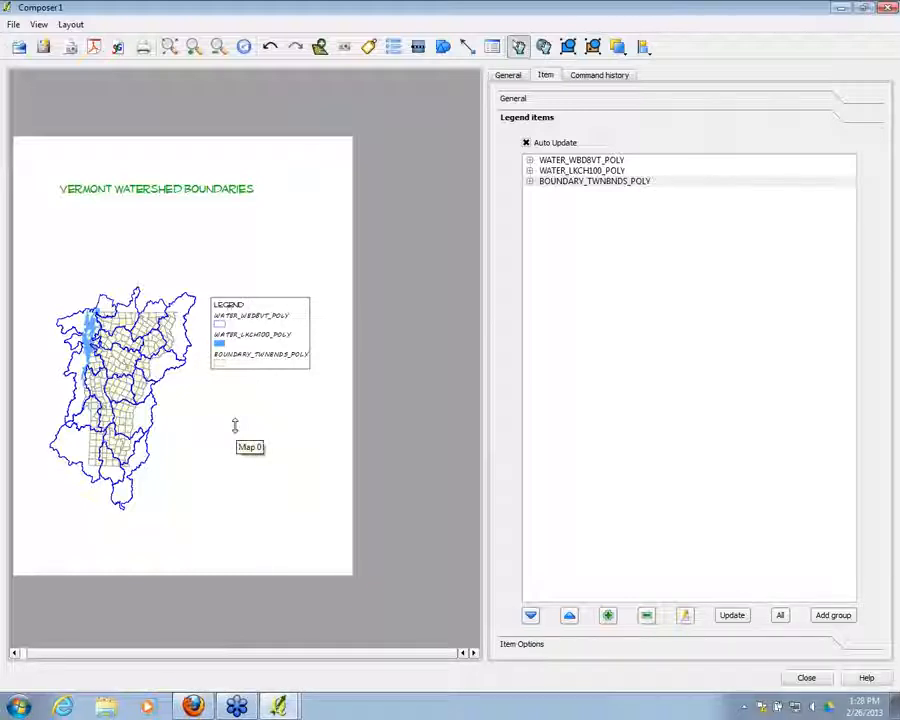
Rename the WATER_WBD8VT_POLY legend entry to "Watershed Boundaries"
left_click(592, 160)
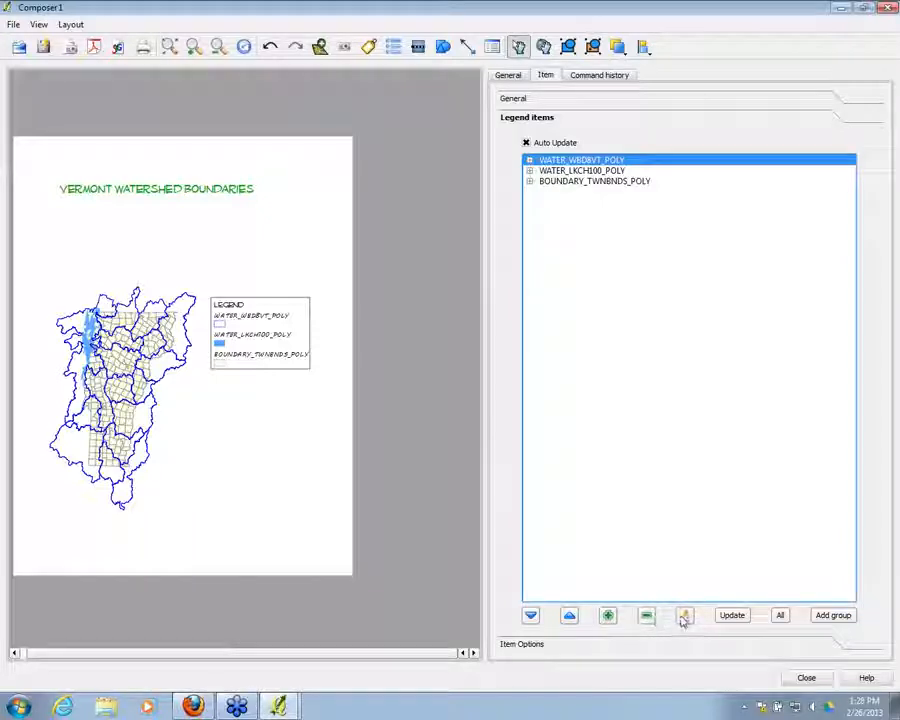
left_click(684, 615)
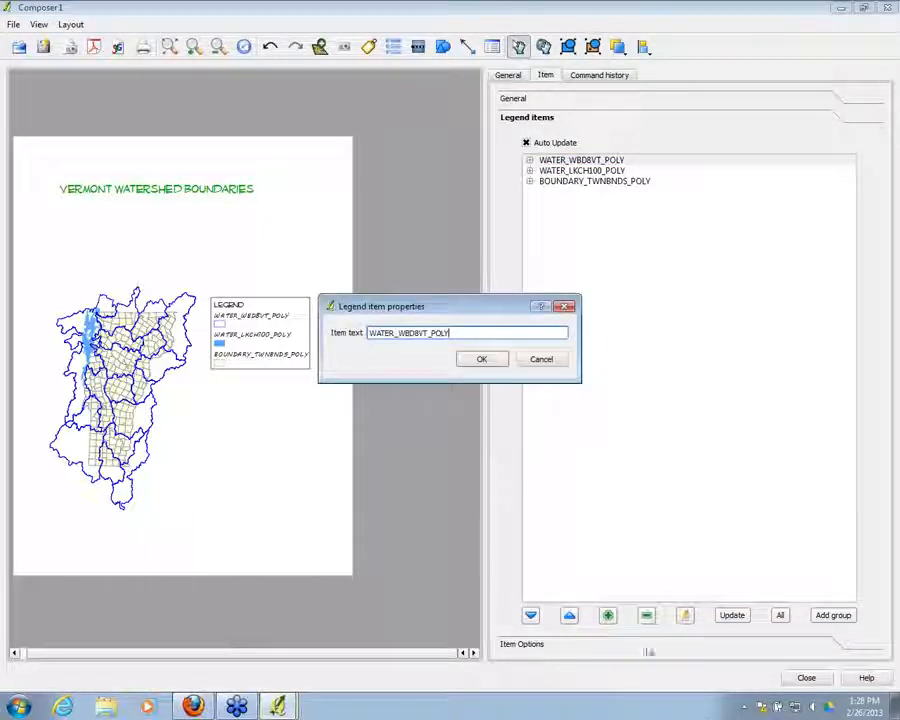
double_click(460, 332)
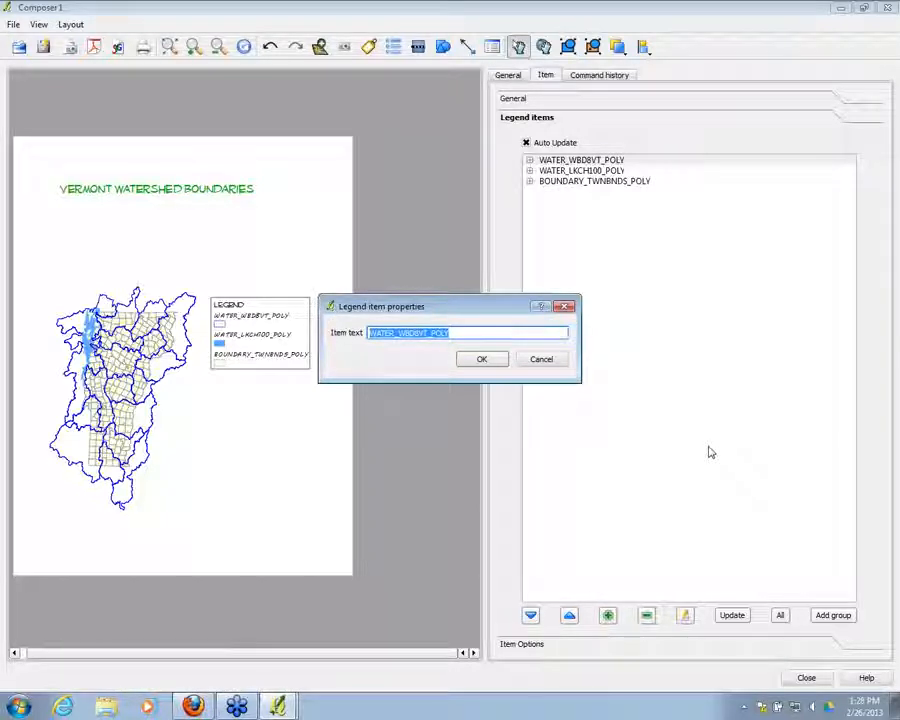
type("Water")
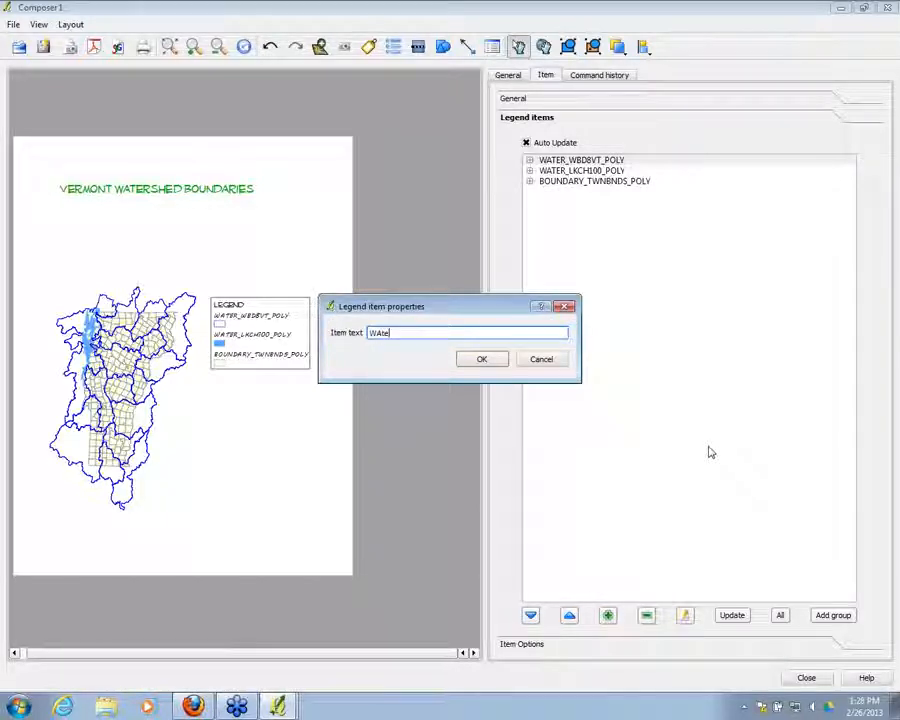
key("BackSpace")
key("BackSpace")
key("BackSpace")
key("BackSpace")
type("atershed Boundaries")
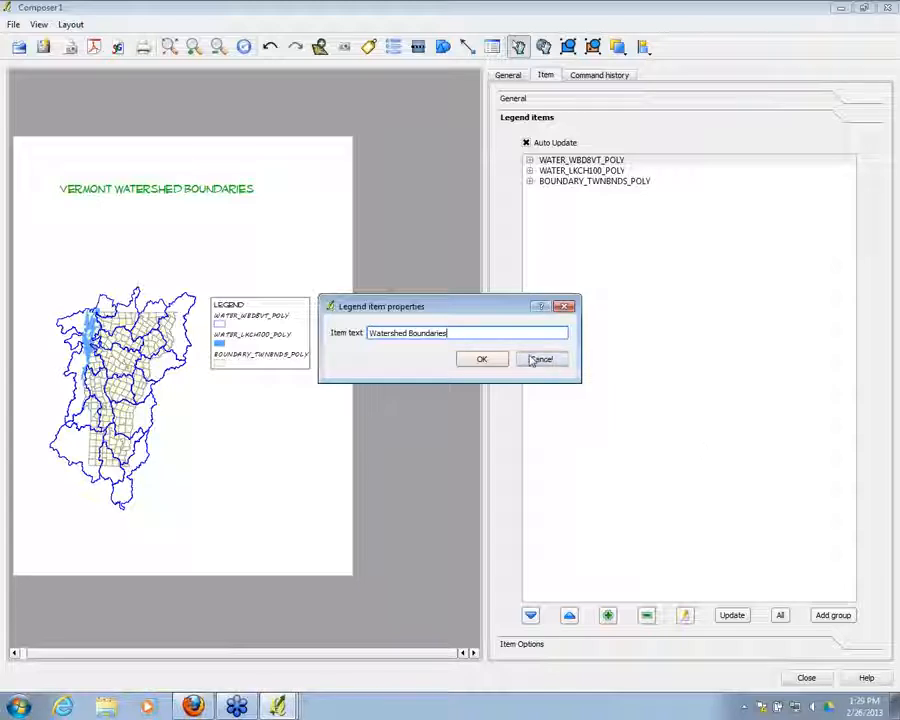
left_click(484, 359)
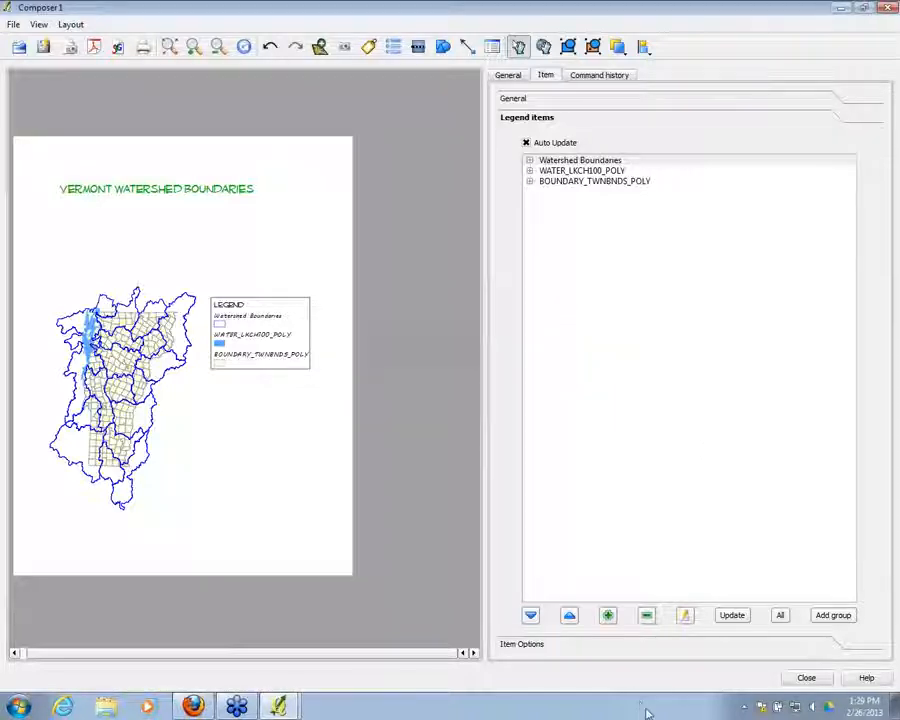
Rename the WATER_LKCH100_POLY legend entry to "Lake Champlain"
left_click(580, 171)
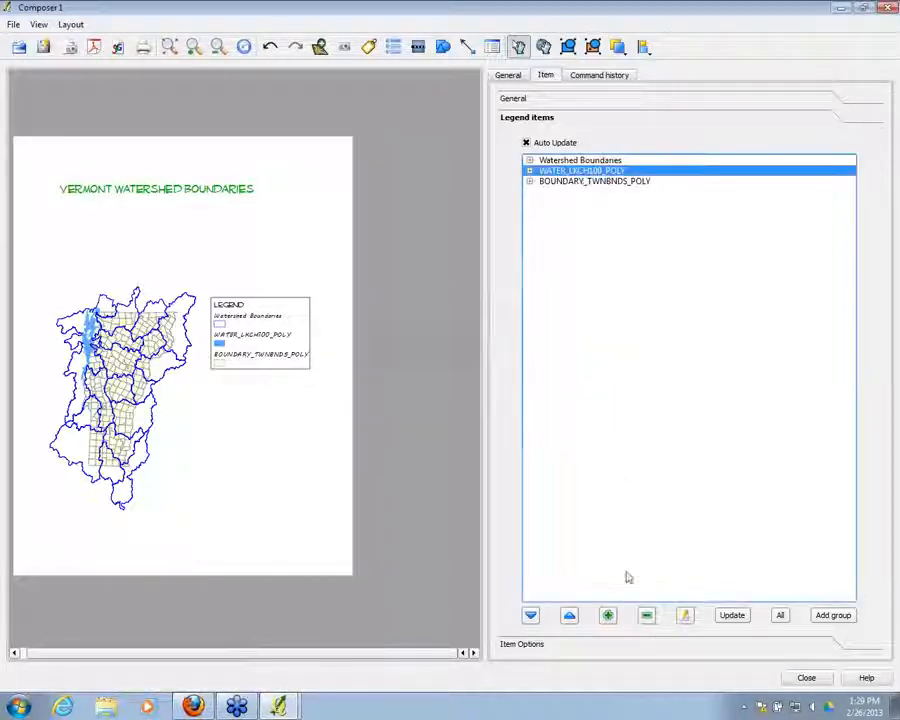
left_click(684, 615)
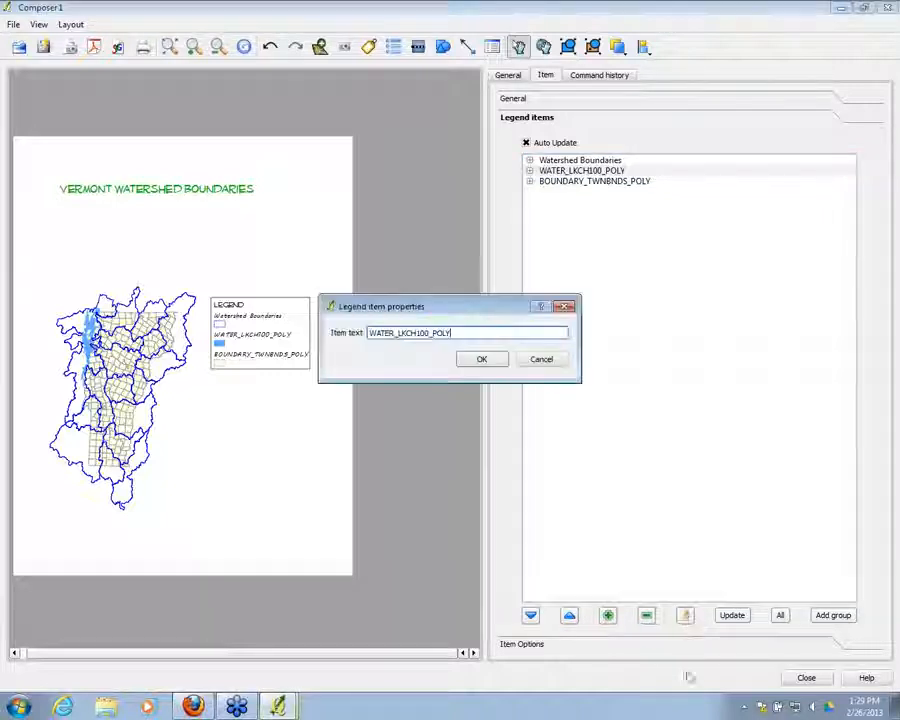
type("La")
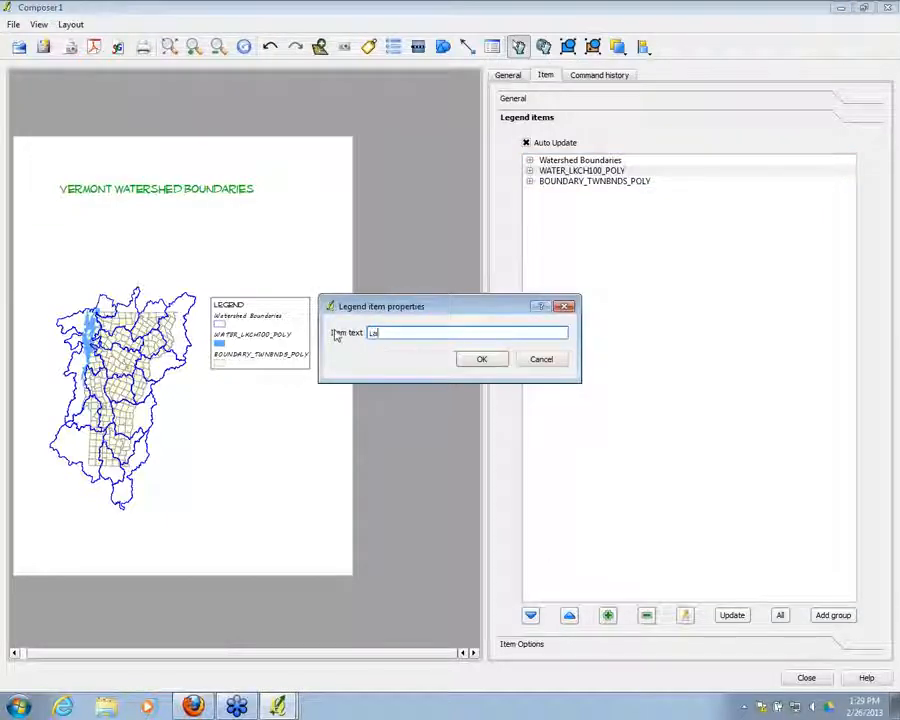
type("ke Champlain")
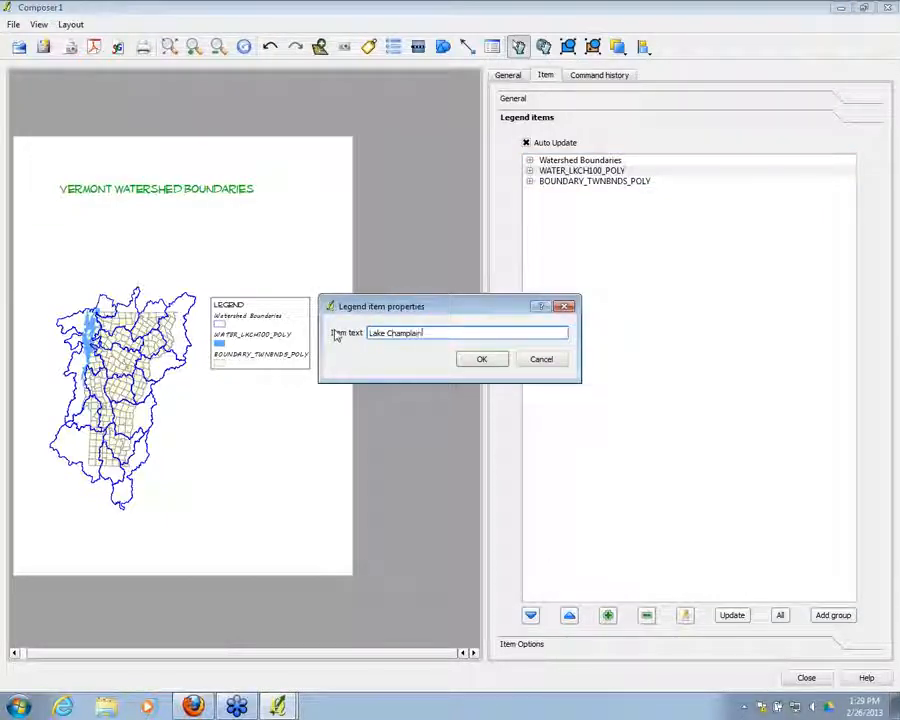
left_click(481, 359)
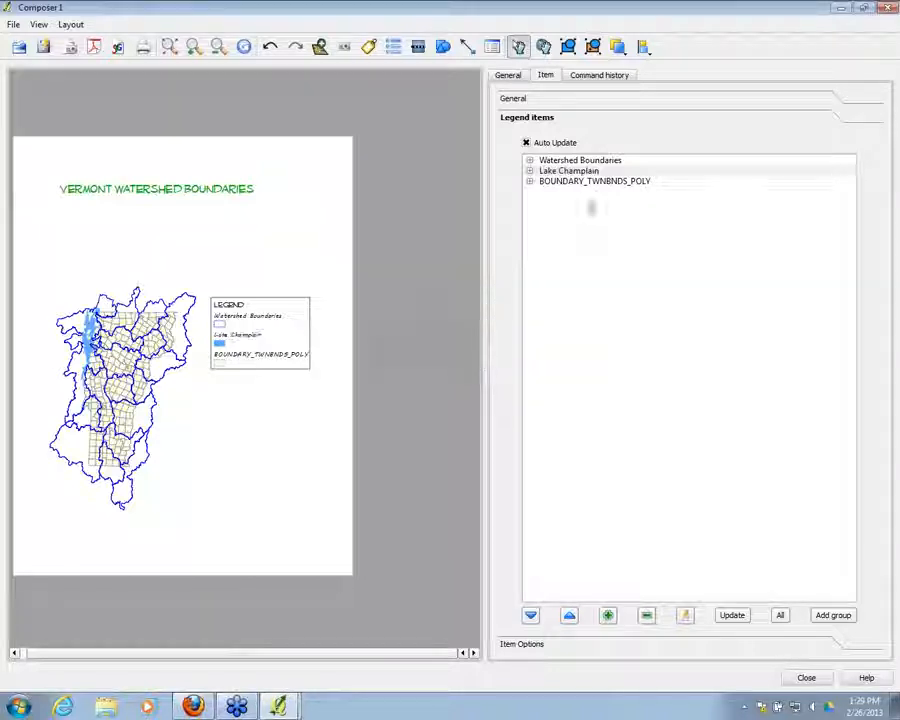
Rename the BOUNDARY_TWNBNDS_POLY legend entry to "Town Boundaries"
left_click(610, 182)
left_click(684, 615)
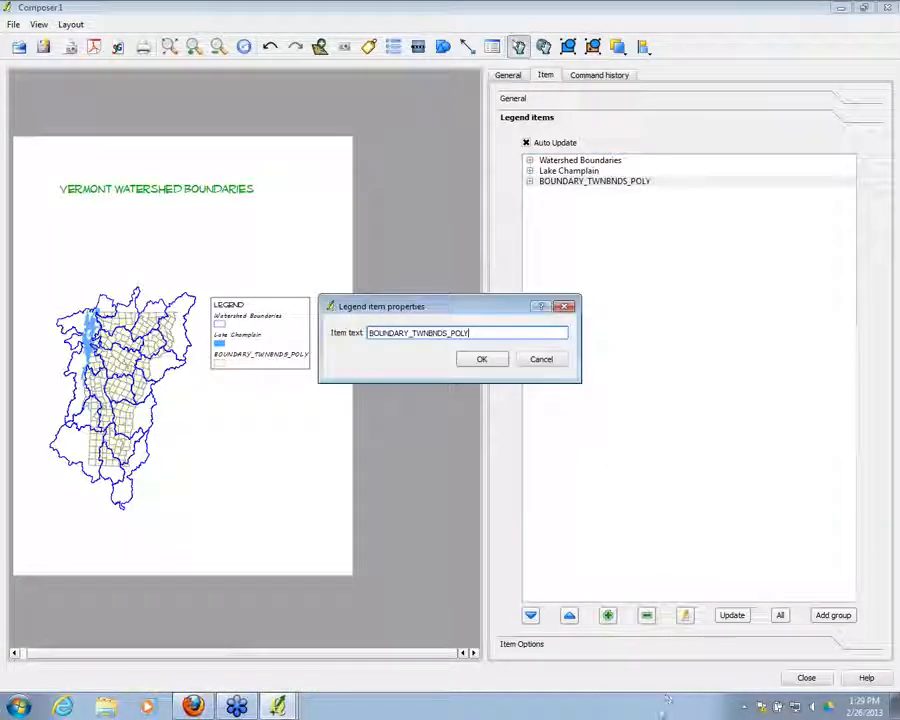
key("ctrl+a")
type("To")
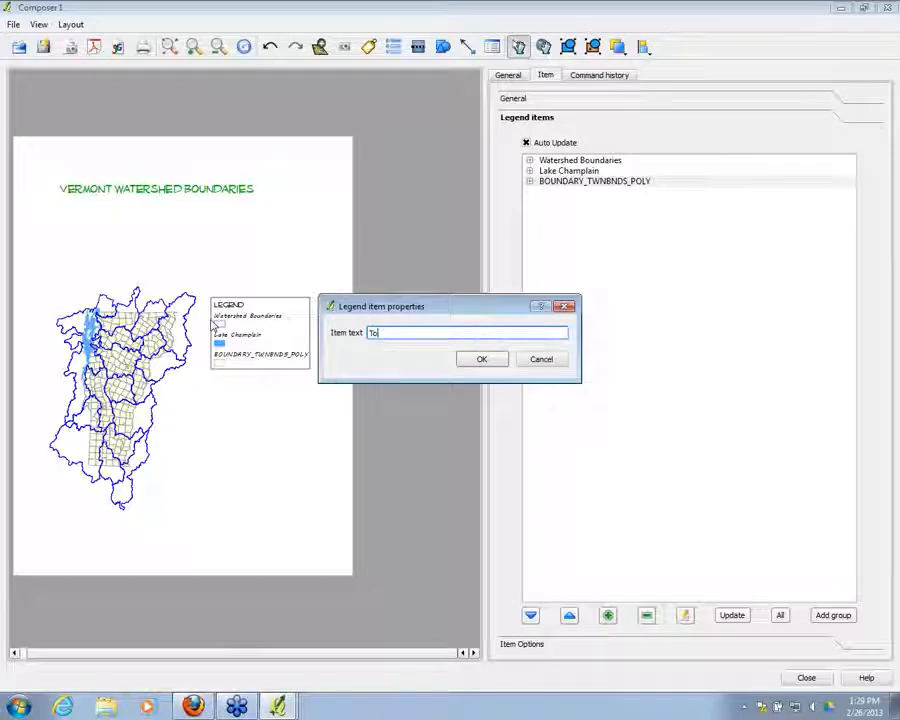
type("wn Boundaries")
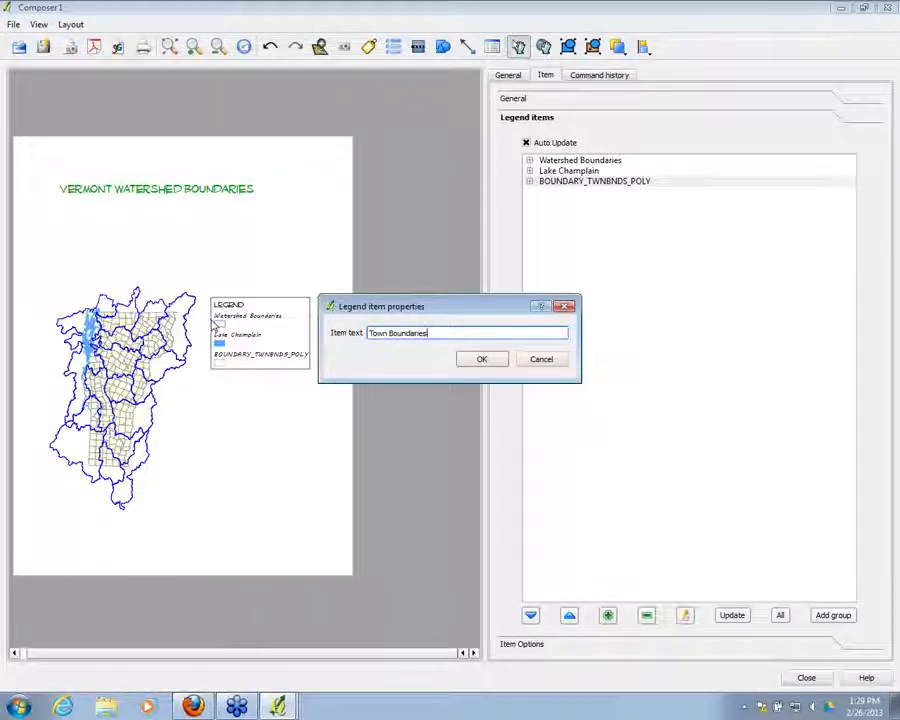
left_click(480, 359)
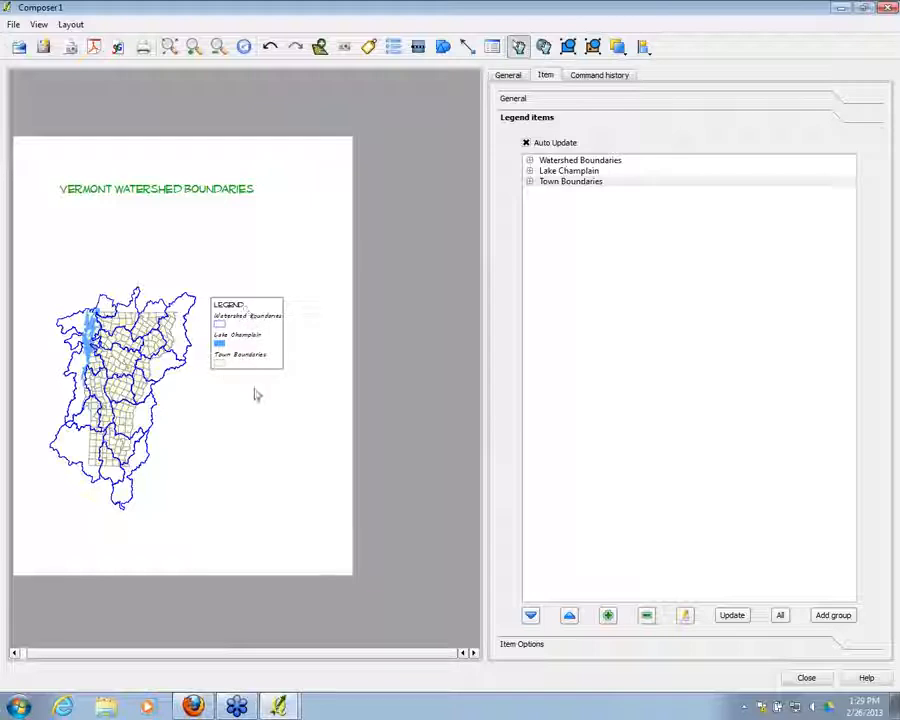
Move the Lake Champlain legend entry below Town Boundaries and update that entry from its source layer
left_click(575, 173)
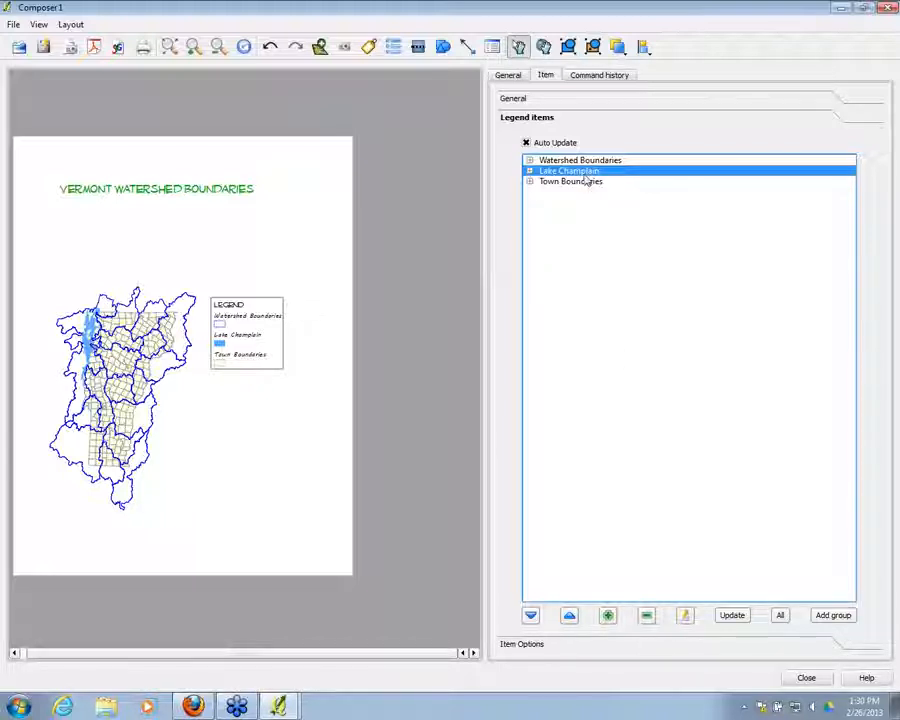
left_click(531, 616)
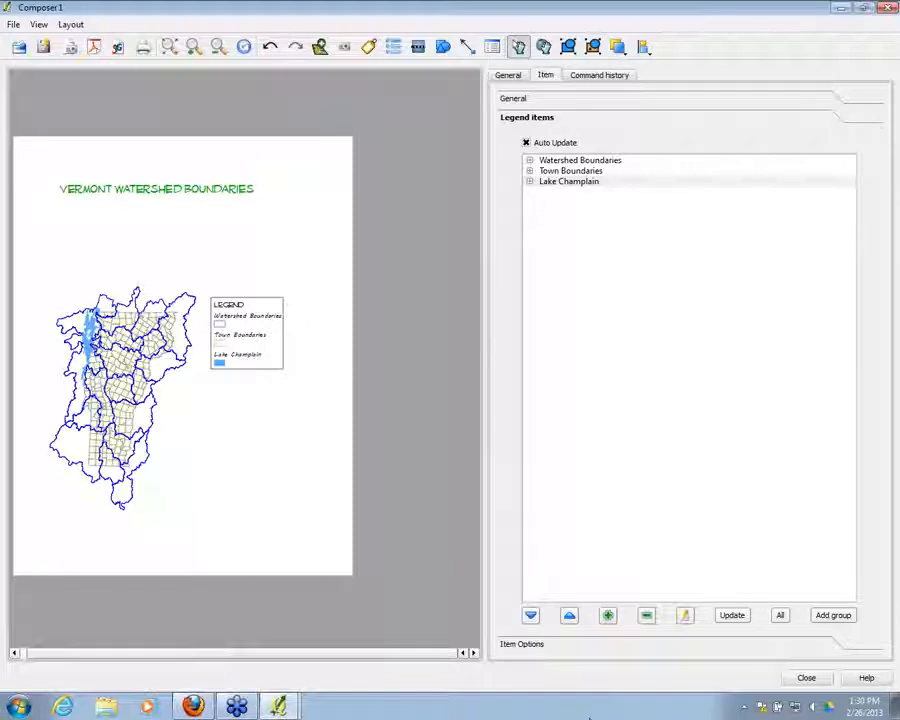
left_click(734, 615)
left_click(734, 615)
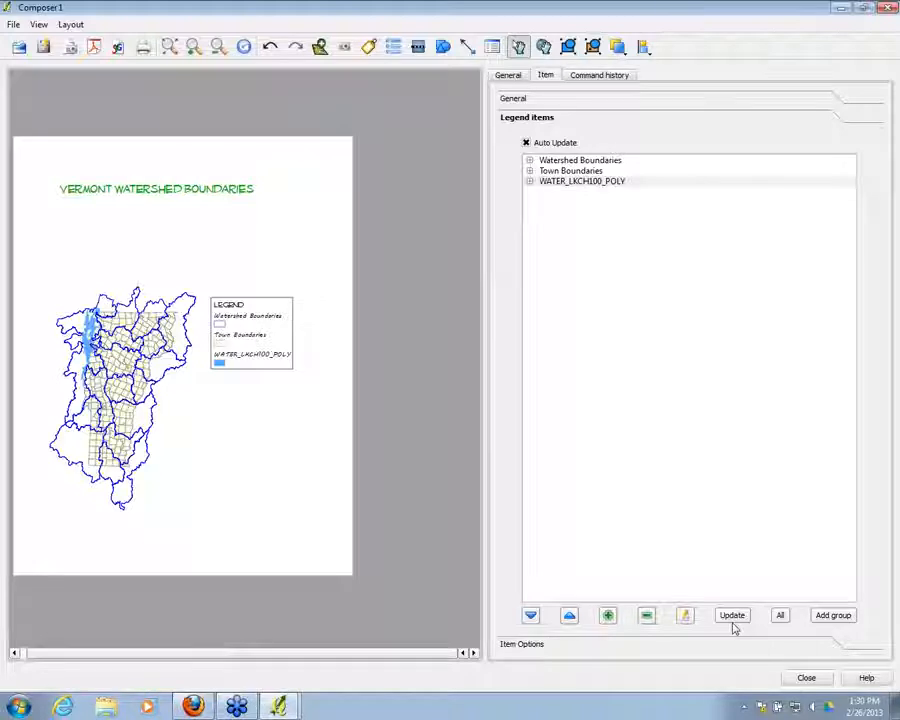
Reload all project layers into the legend and remove the CADASTRAL_CONSPUB_POLY entry with Auto Update on
left_click(780, 616)
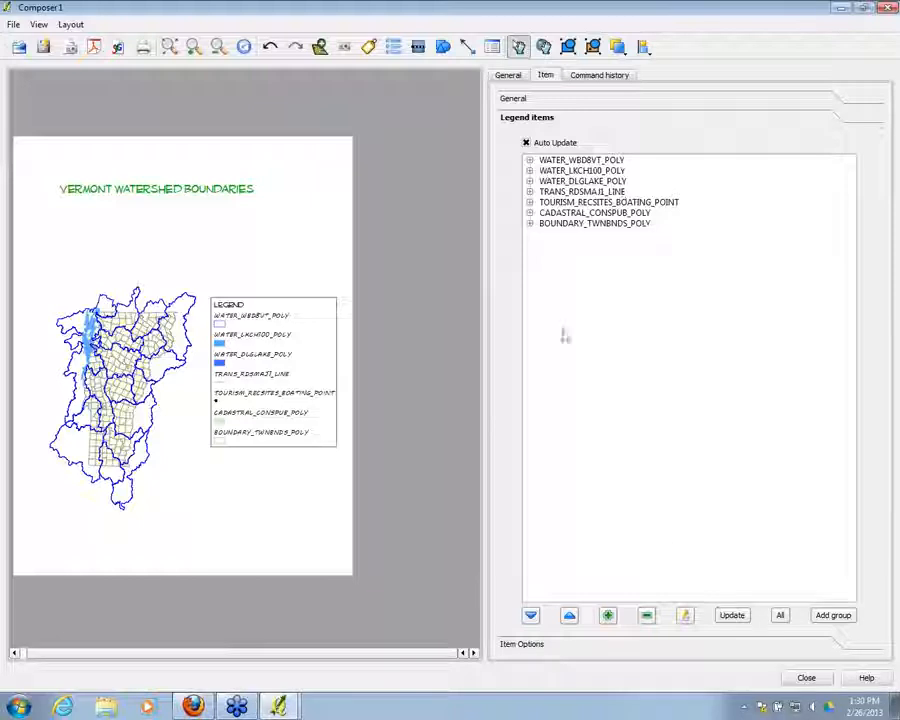
left_click(570, 213)
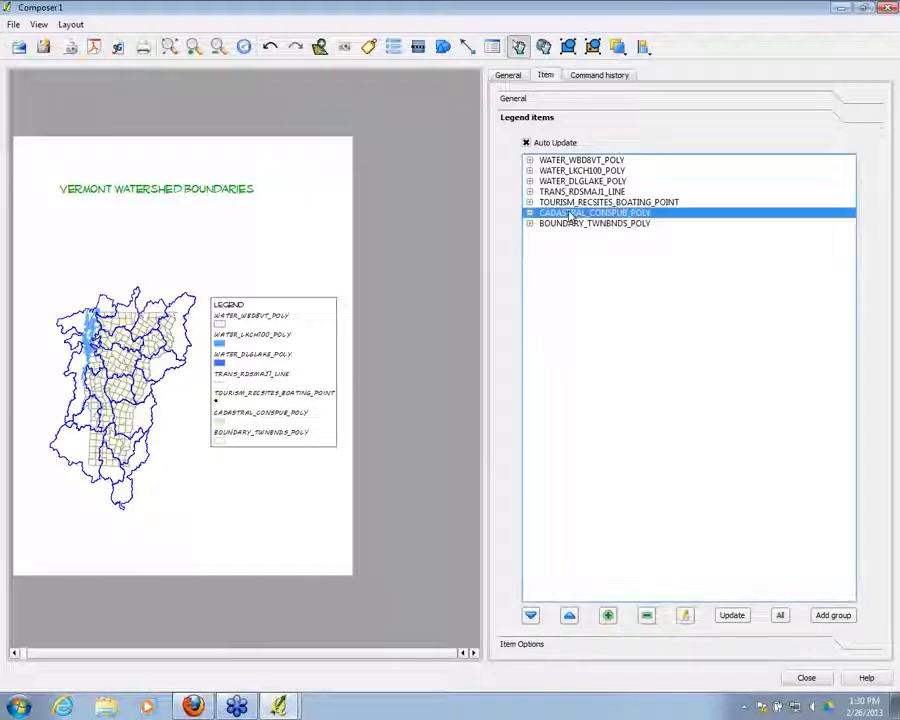
left_click(646, 615)
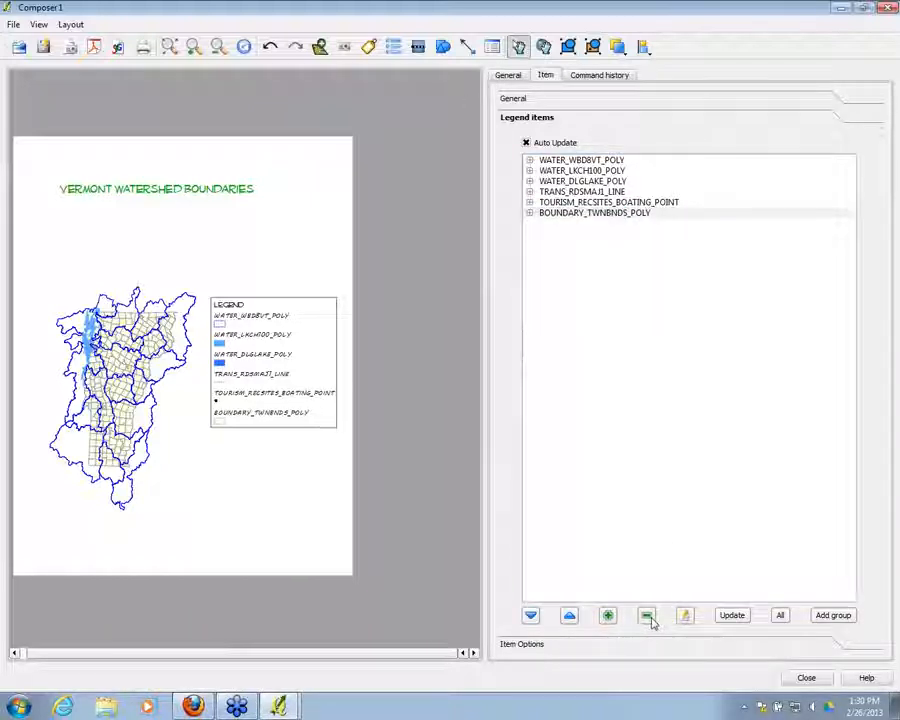
Restore the full set of project layers in the legend items and update the legend
left_click(780, 615)
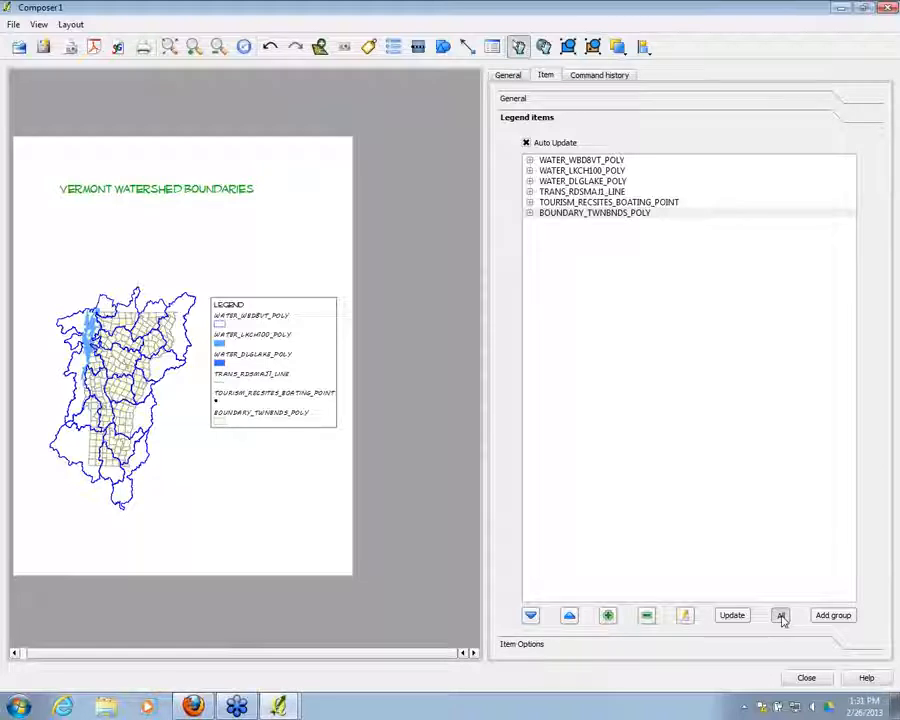
left_click(780, 615)
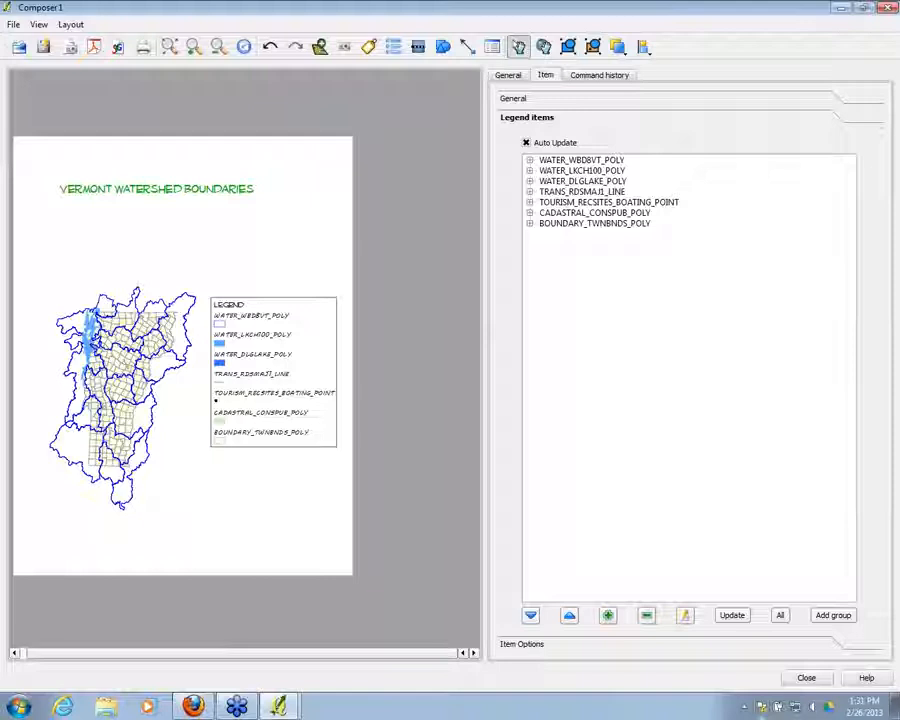
left_click(736, 616)
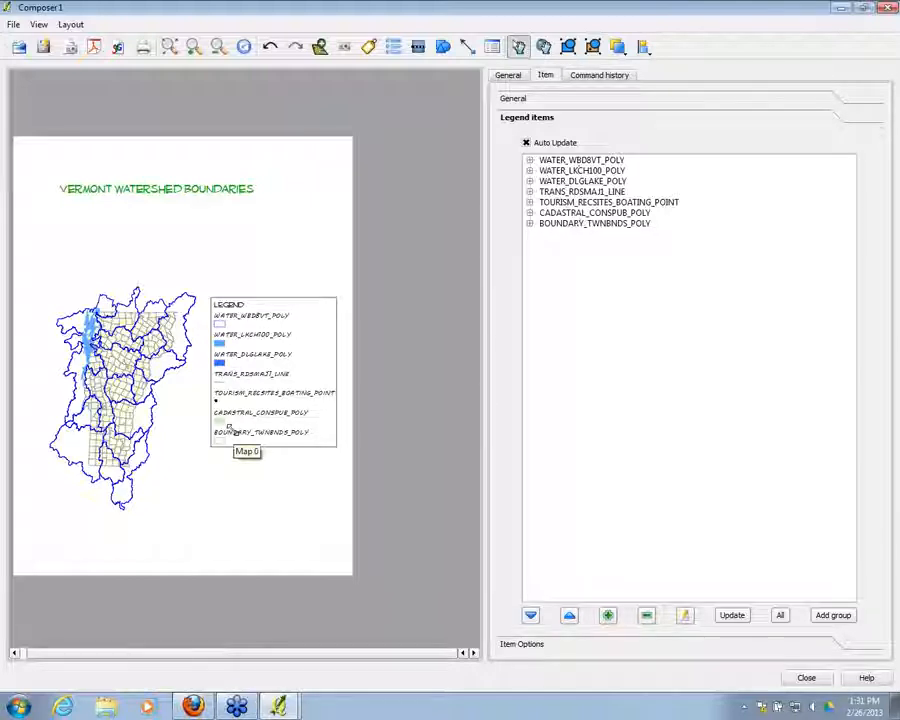
Remove the CADASTRAL_CONSPUB_POLY legend entry with Auto Update turned off, and turn Auto Update back on
left_click(526, 142)
left_click(566, 213)
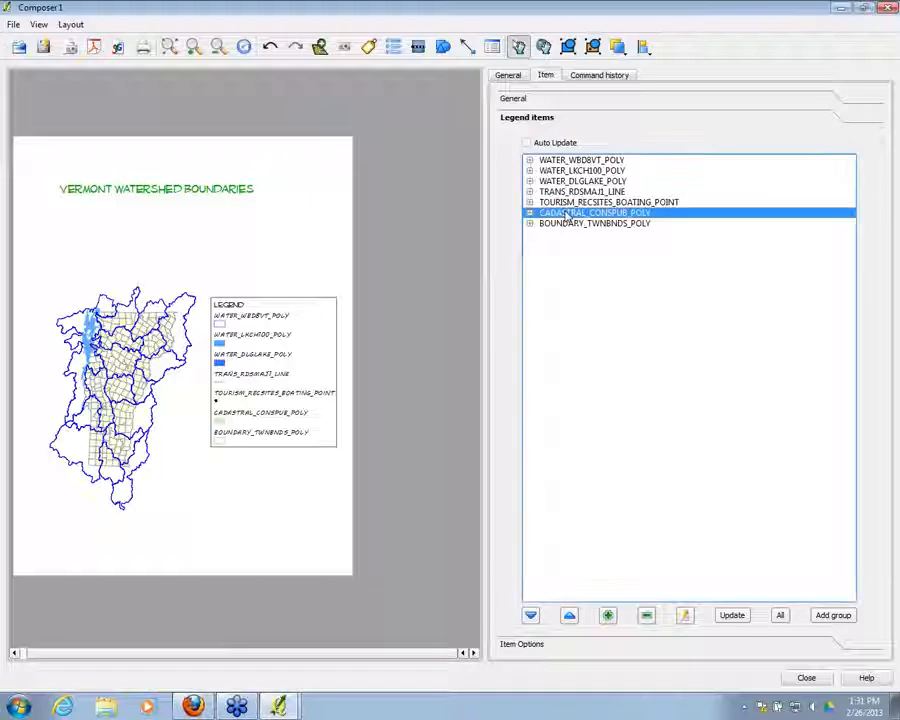
left_click(647, 617)
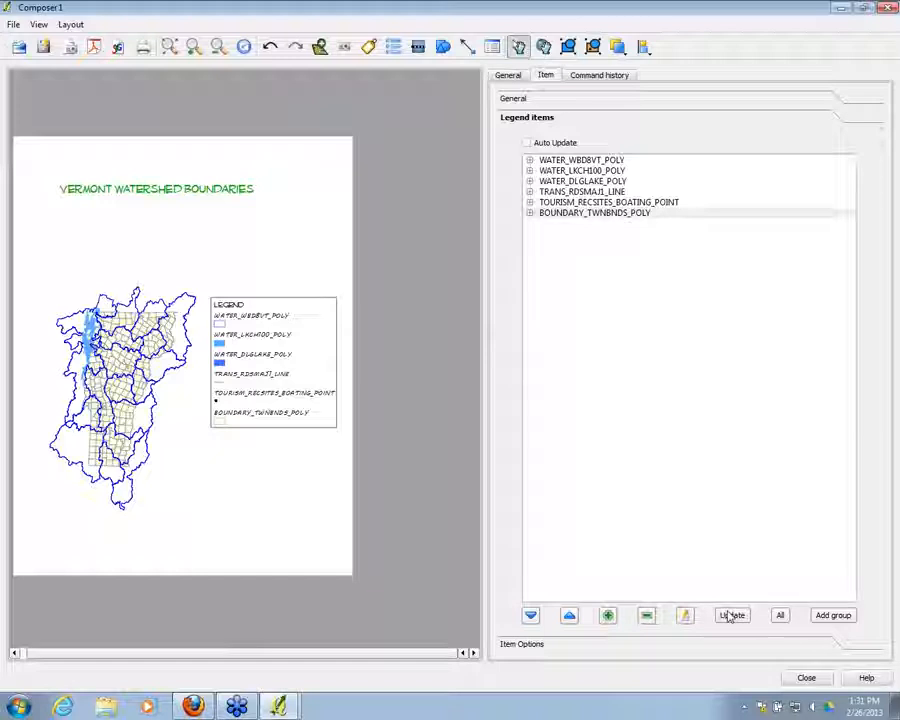
left_click(526, 142)
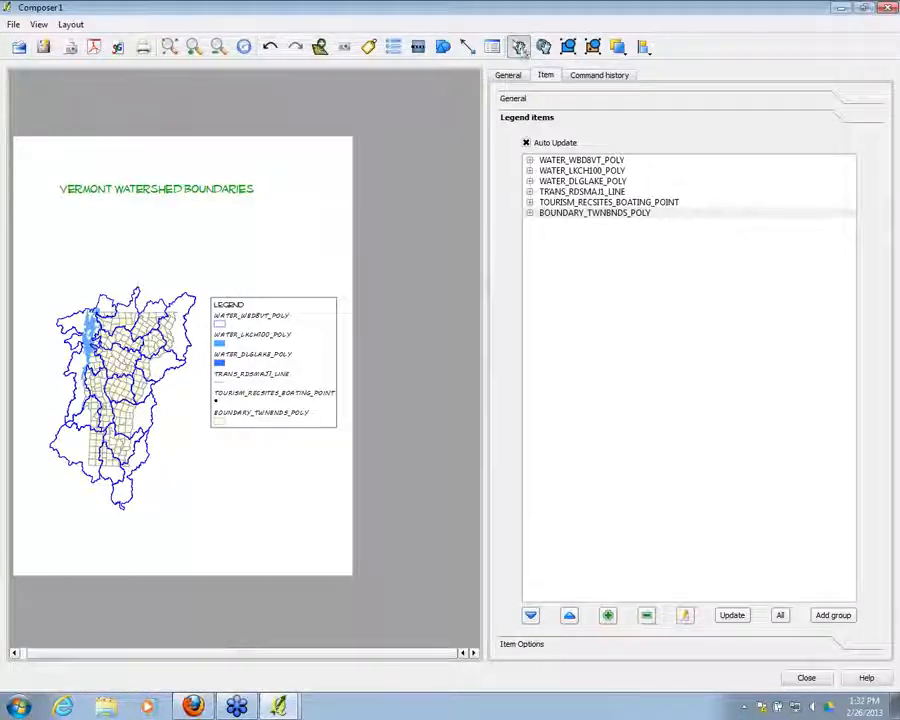
Move the legend down beside the lower part of the map and enlarge its box slightly
left_click_drag(275, 333, 270, 438)
mouse_move(325, 405)
left_mouse_down()
mouse_move(355, 366)
mouse_move(320, 403)
mouse_move(337, 390)
left_mouse_up()
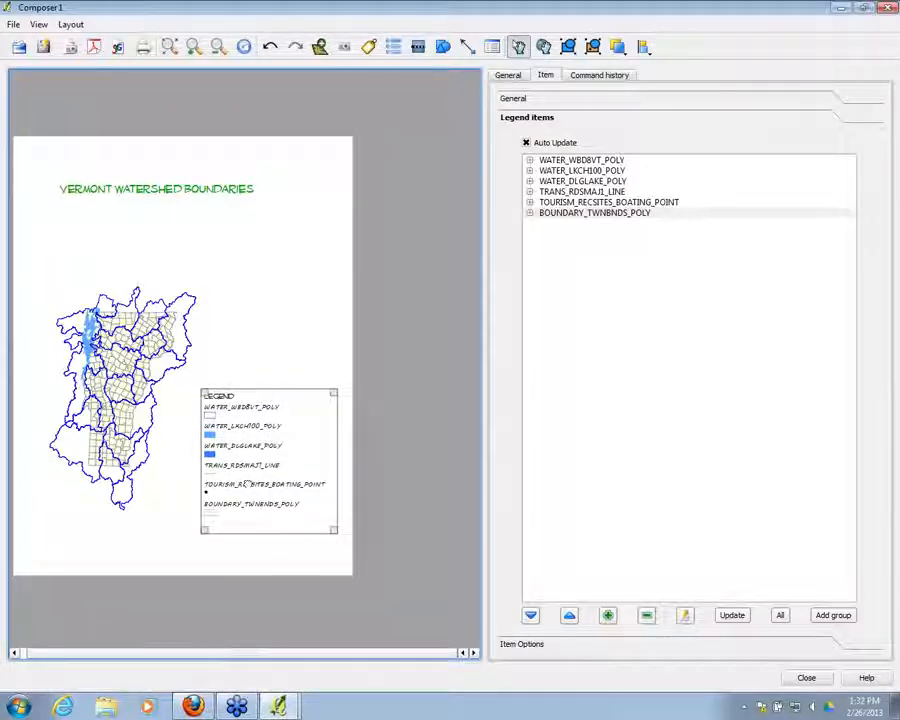
Review the legend's general settings and item options, and toggle its frame off and on again
left_click(510, 645)
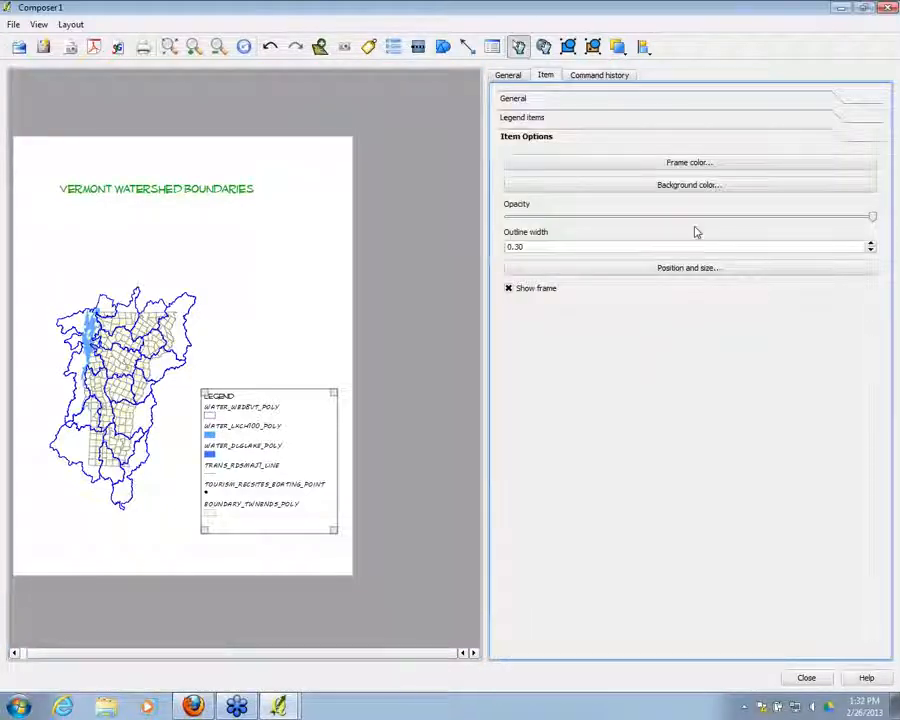
left_click(515, 98)
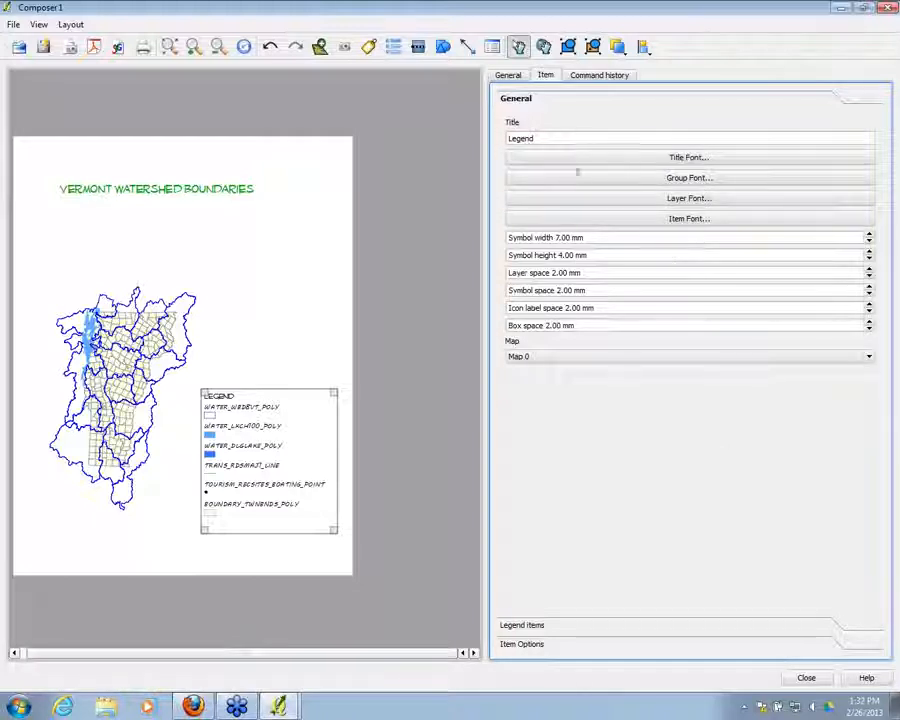
left_click(518, 645)
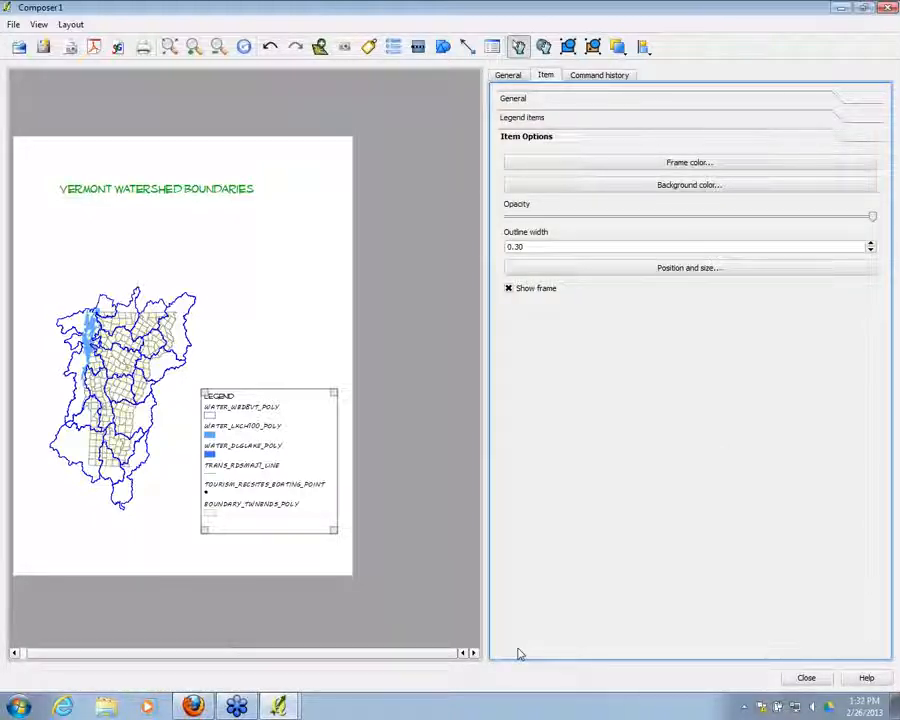
left_click(516, 100)
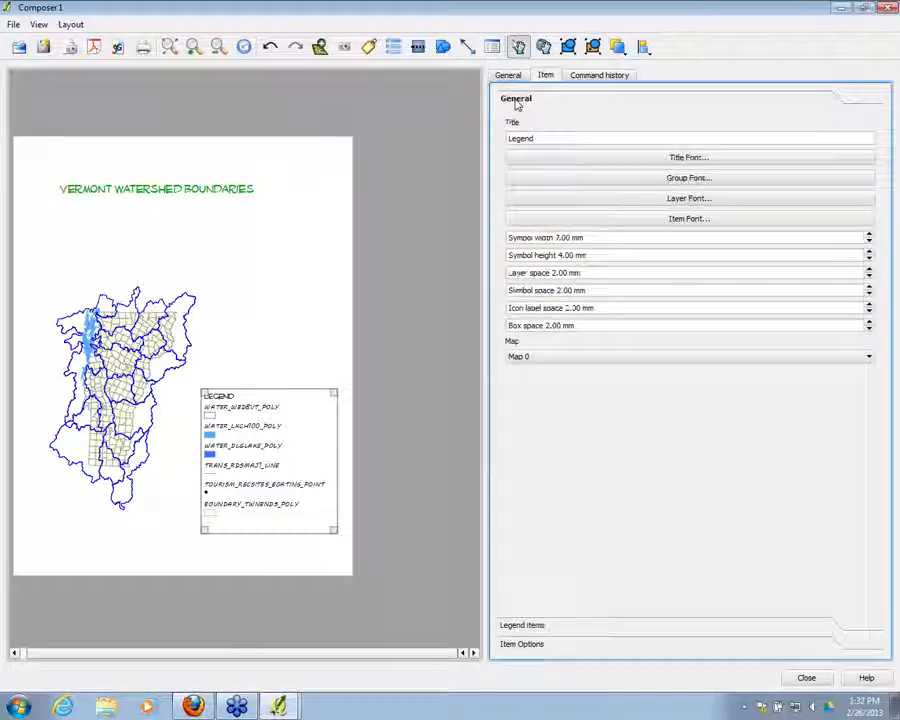
left_click(530, 645)
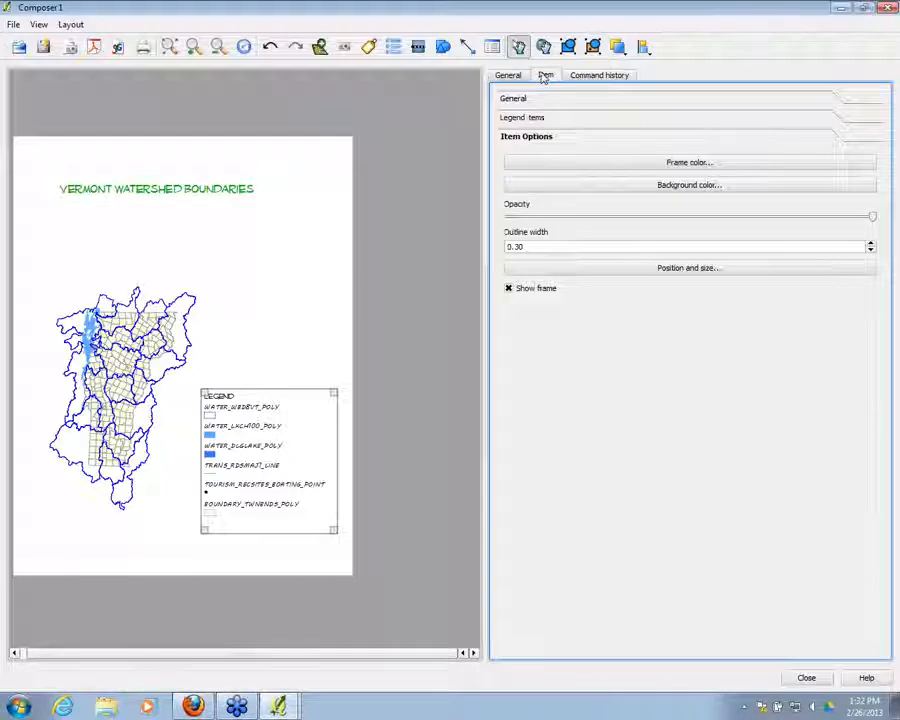
left_click(518, 291)
left_click(510, 290)
Change the legend's background color to pale yellow by lowering its blue value
left_click(618, 186)
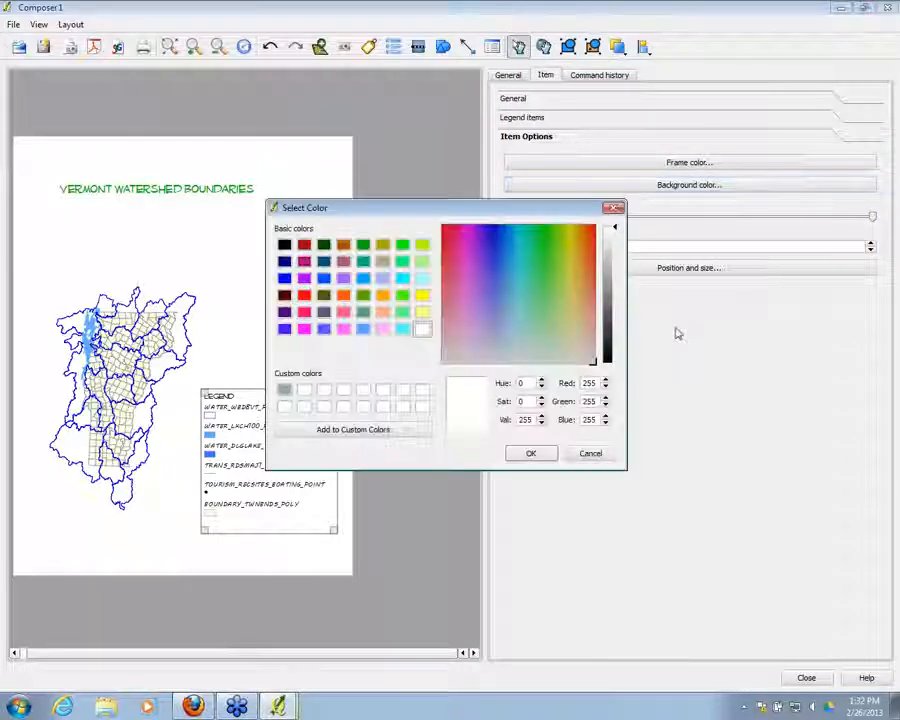
left_click_drag(597, 419, 572, 420)
type("22")
left_click(531, 453)
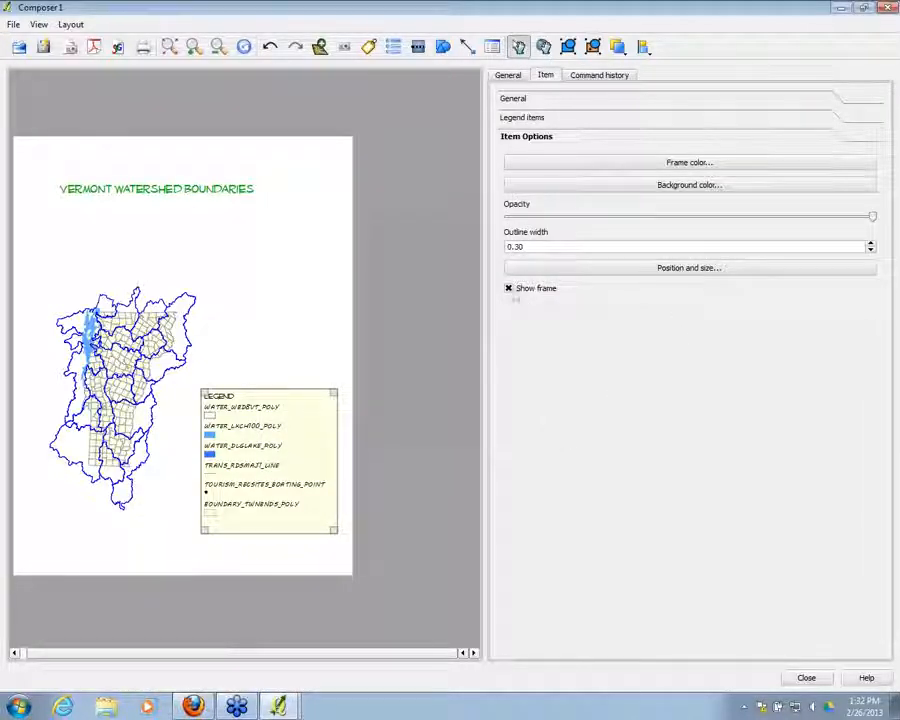
Set the legend's background color back to white, and toggle its frame off and on again
left_click(662, 189)
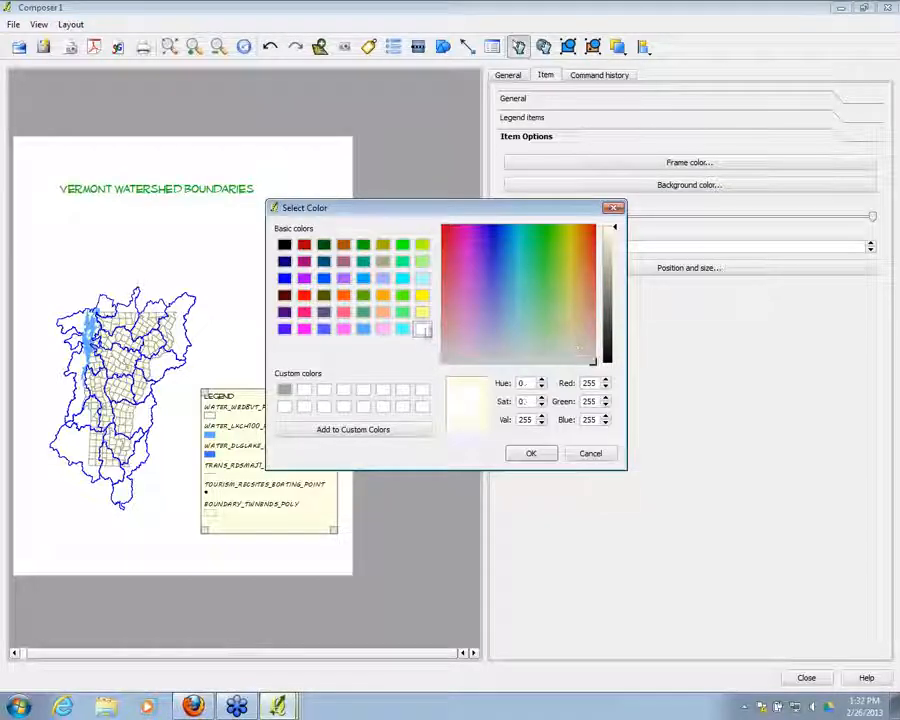
left_click(529, 452)
left_click(508, 288)
left_click(508, 288)
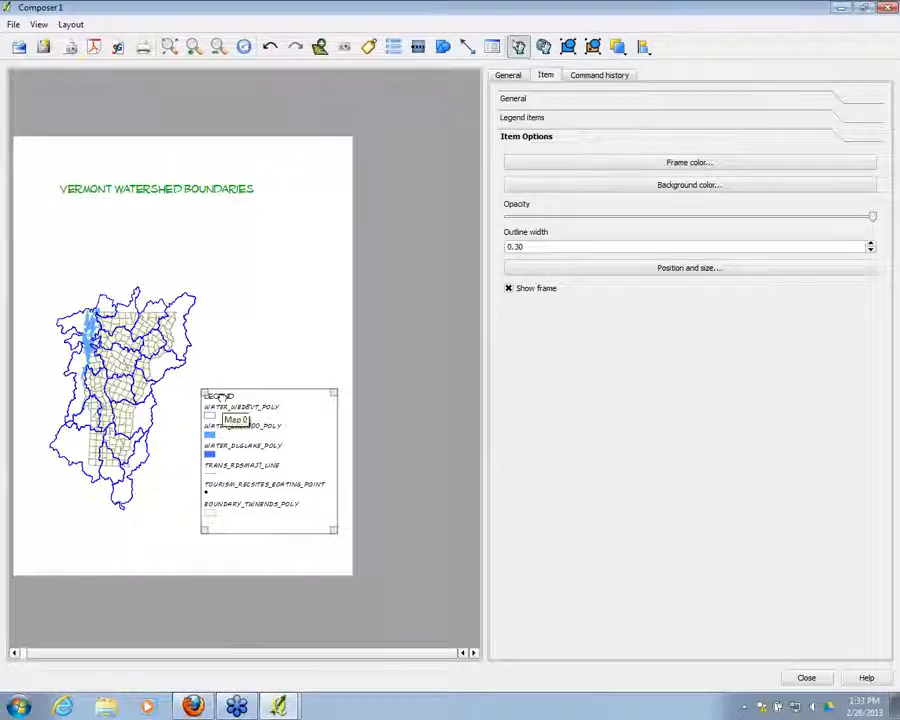
Clear the legend's title, re-enter it as "Legend", and deselect the legend
left_click(510, 99)
left_click_drag(566, 140, 422, 142)
key("BackSpace")
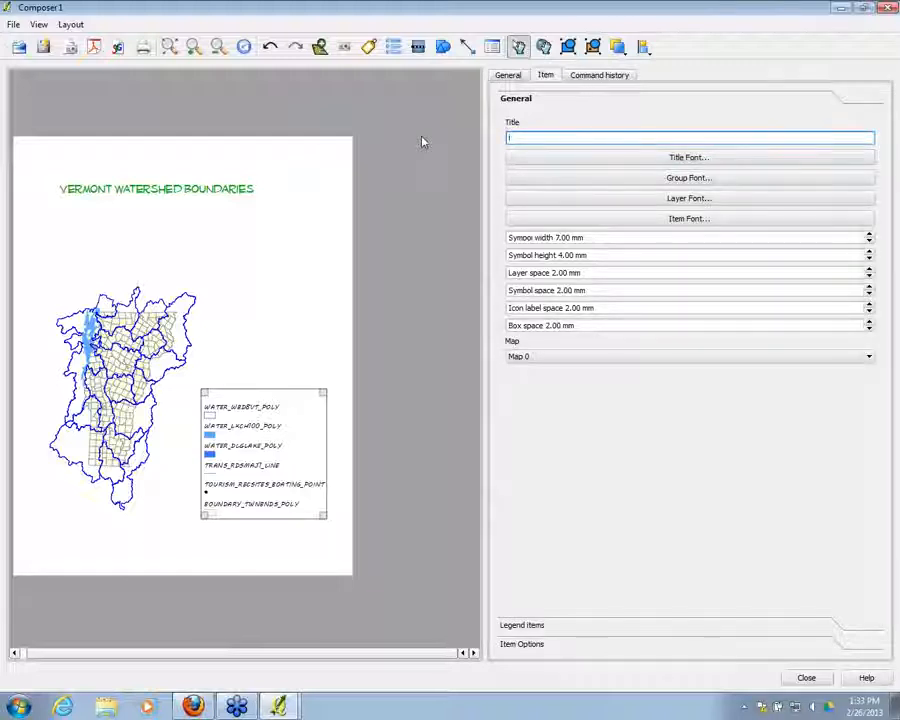
type("Legend")
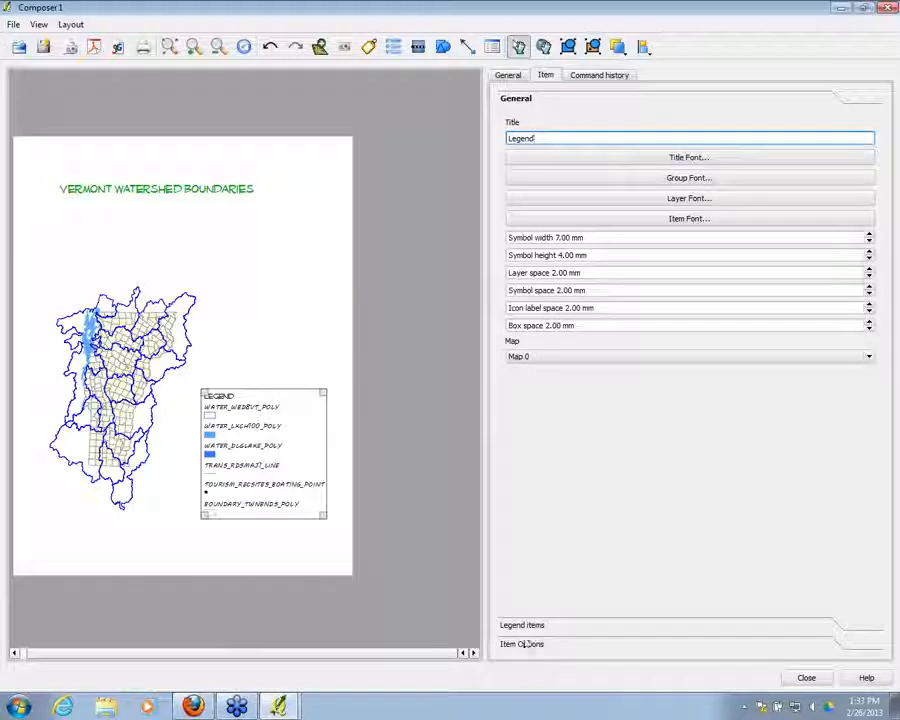
left_click(250, 352)
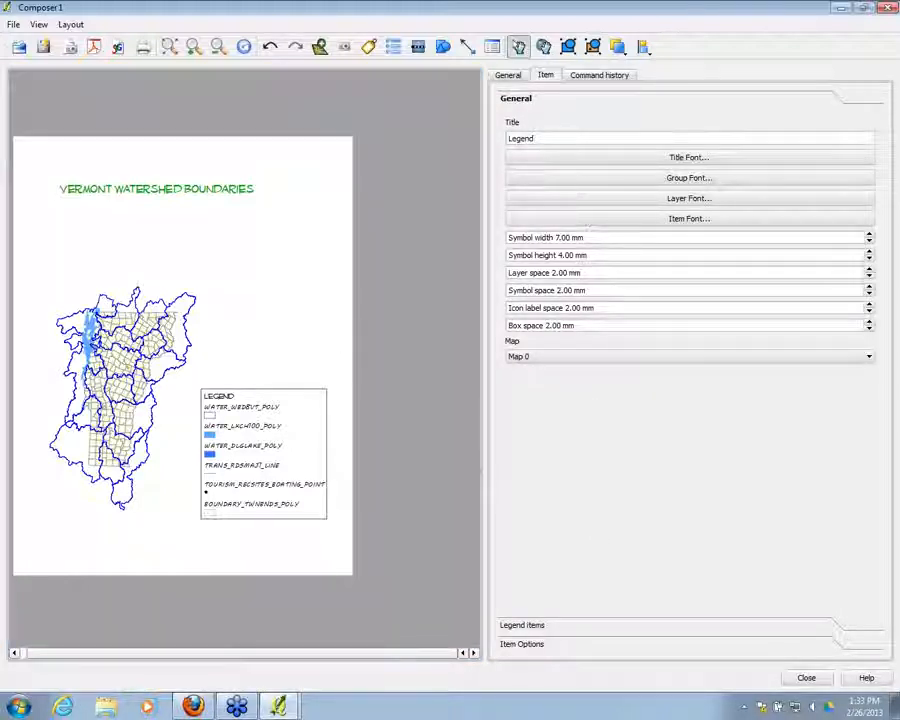
Place a scale bar for Map 0 between the page title and the legend, and delete it
left_click(418, 47)
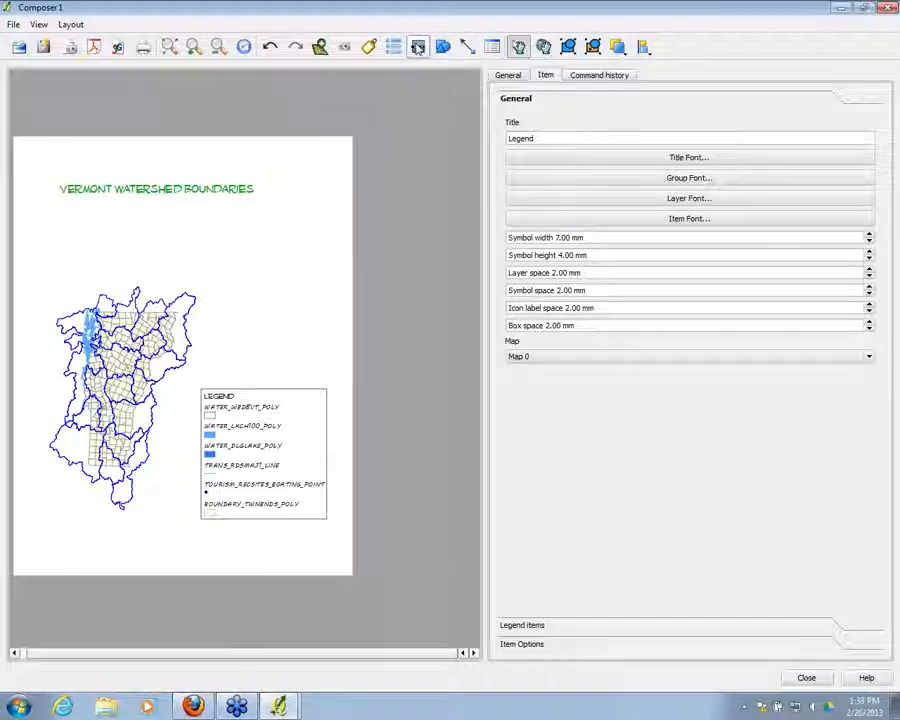
left_click(203, 242)
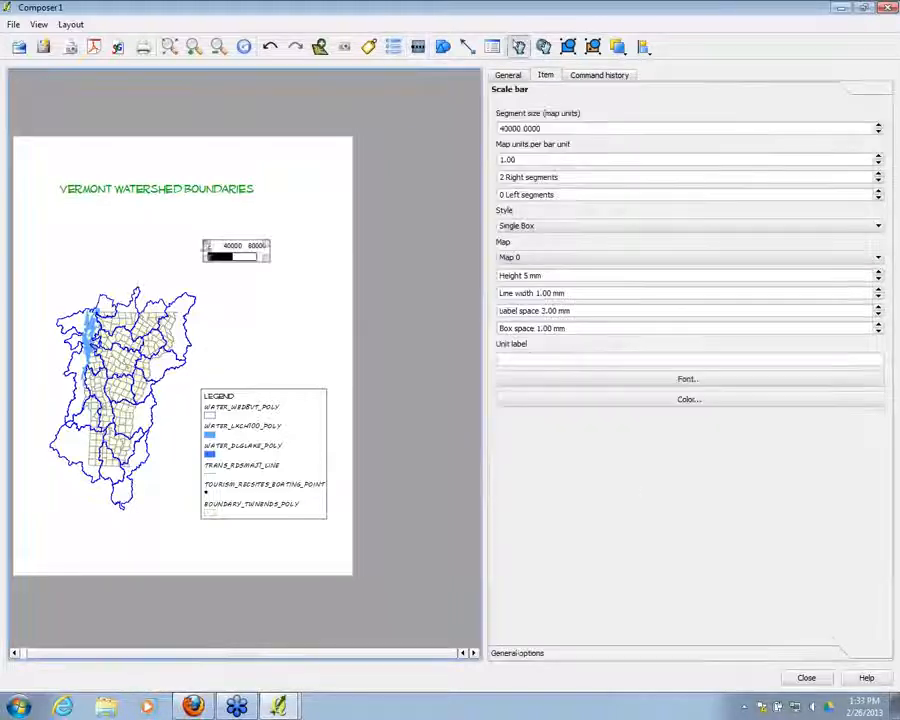
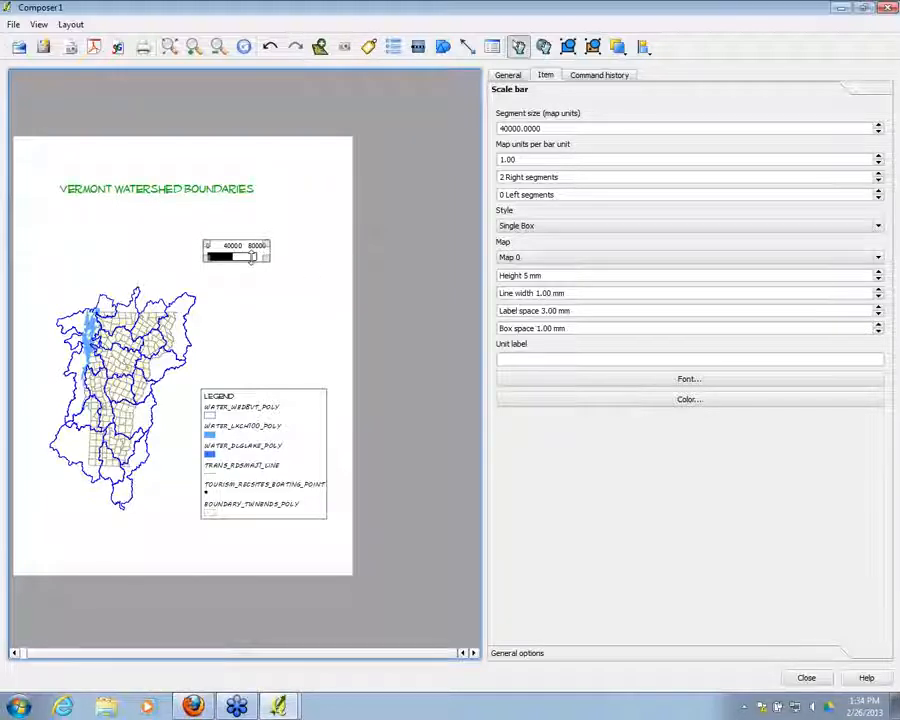
key("Delete")
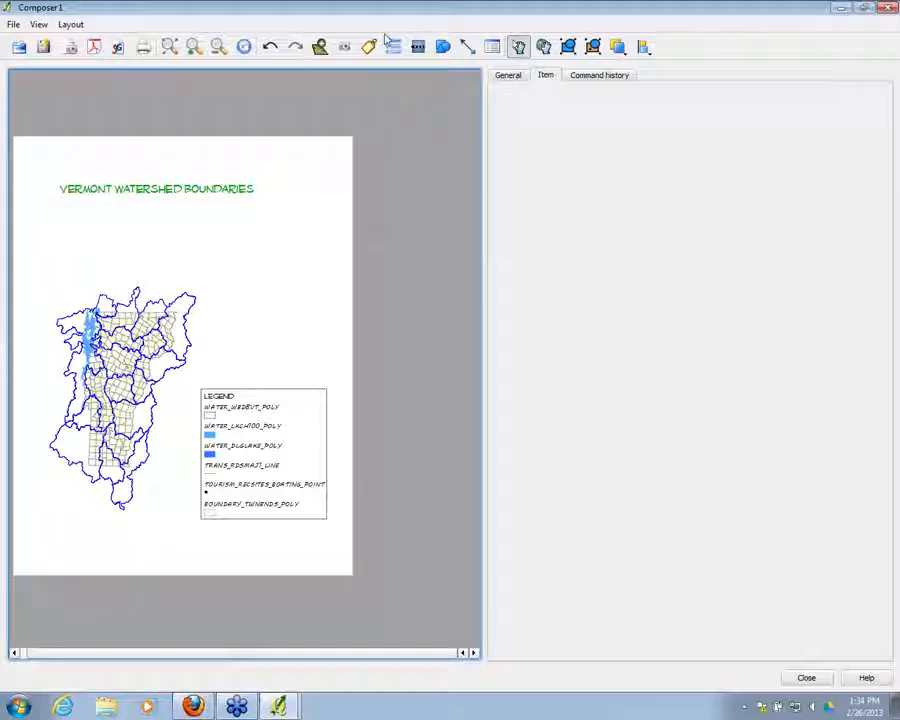
Place a small arrow on the page above the legend
left_click(471, 49)
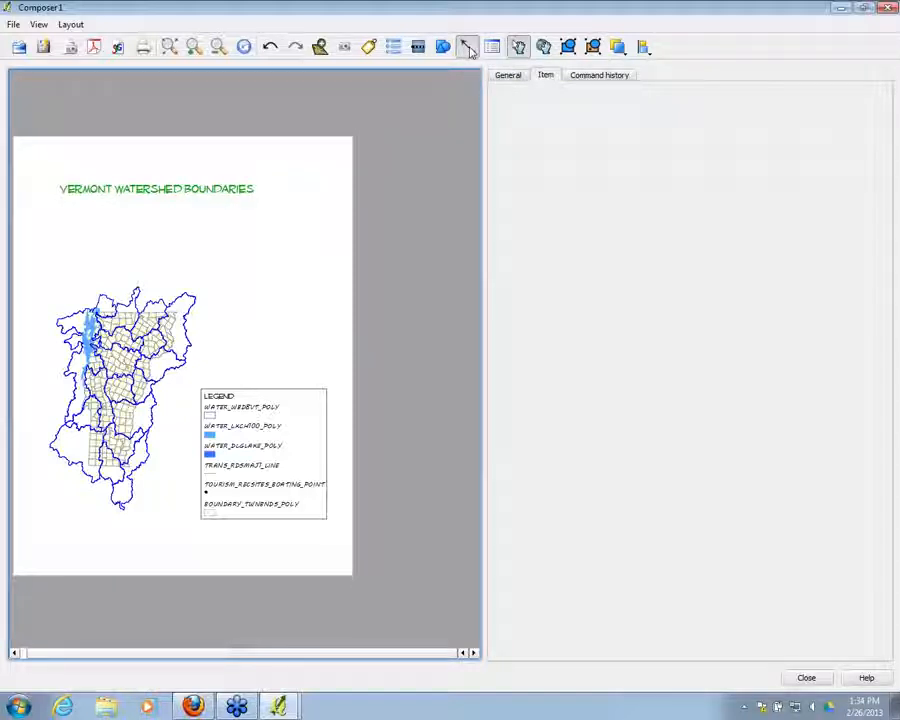
left_click(241, 288)
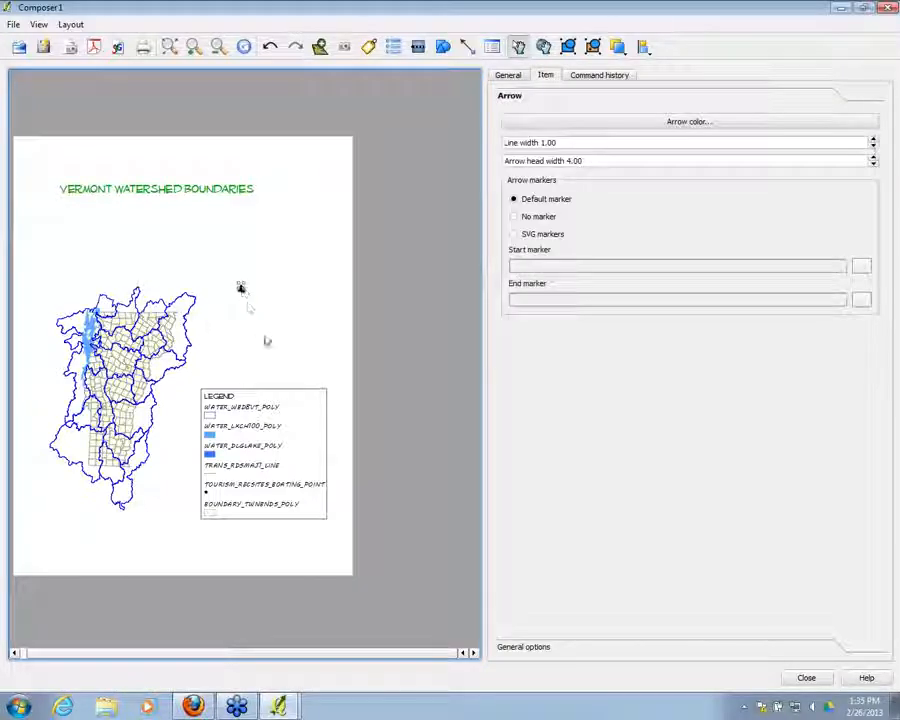
Reposition the small arrow within the empty area between the page title and the legend
left_click_drag(240, 289, 210, 279)
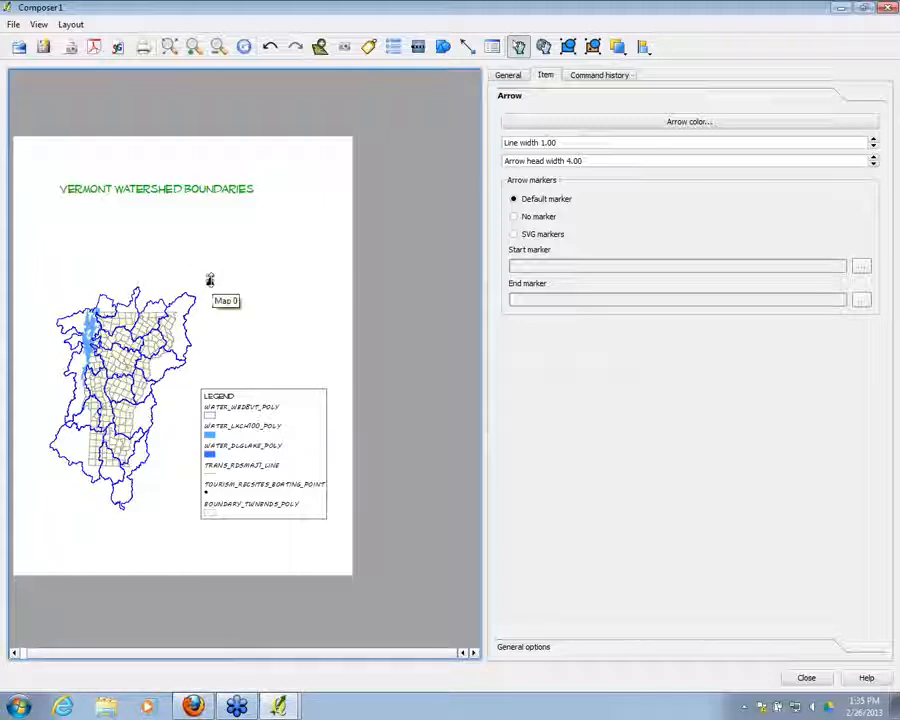
left_click_drag(215, 284, 280, 316)
left_click_drag(246, 288, 300, 242)
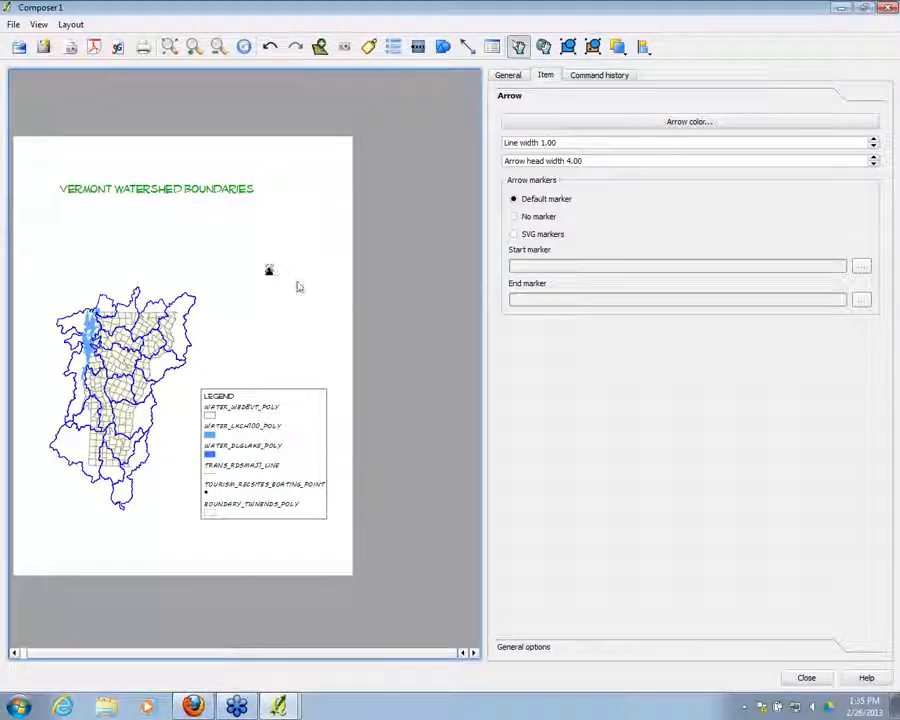
Replace the small arrow with a new one placed above the legend's upper-right corner, and select it
left_click(368, 302)
left_click(469, 47)
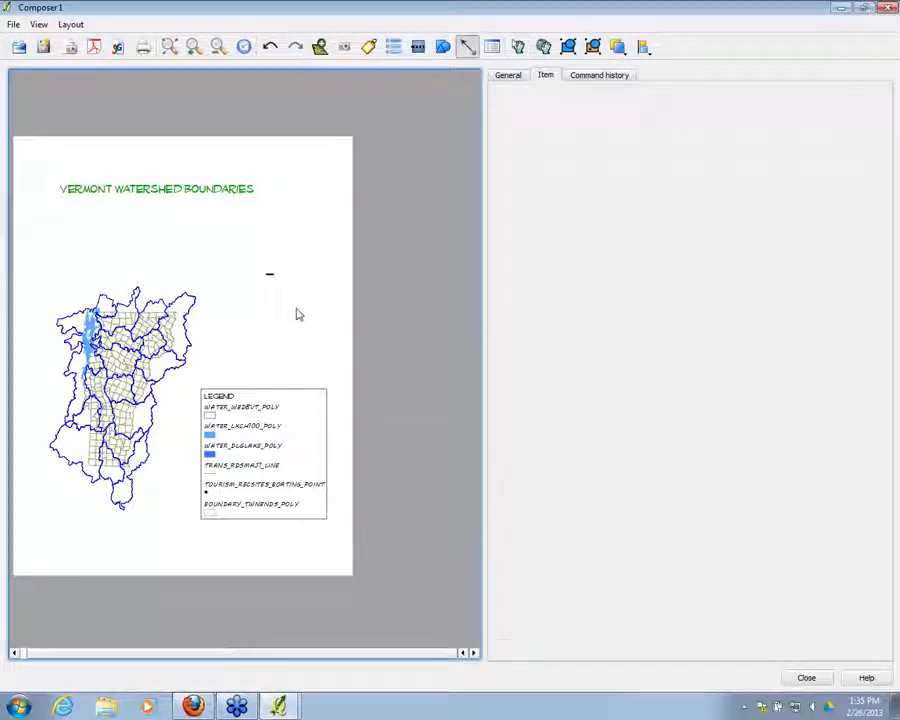
left_click(296, 306)
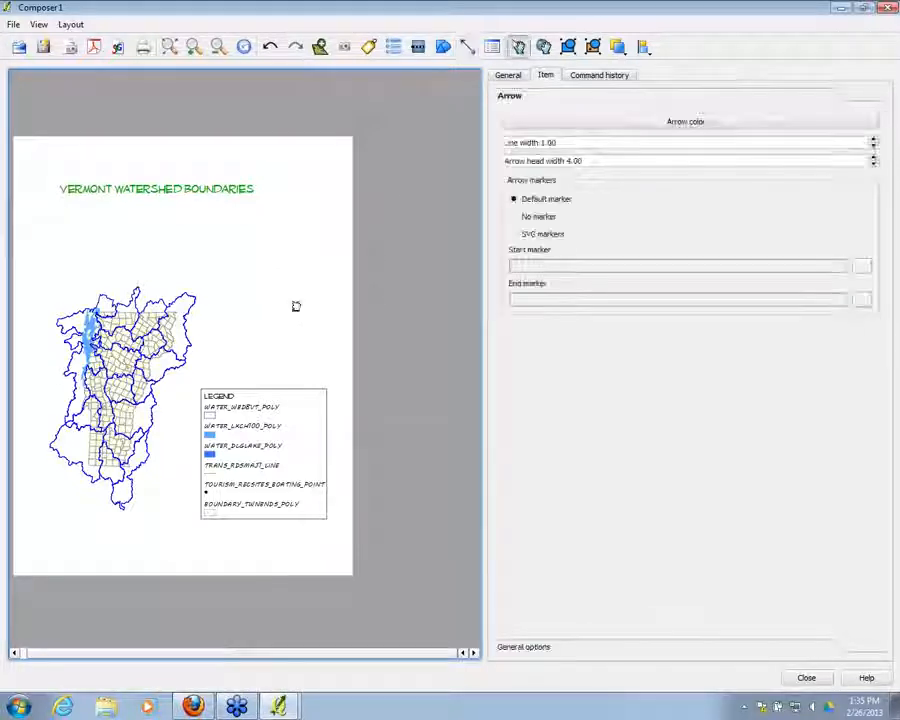
left_click(185, 255)
left_click(281, 251)
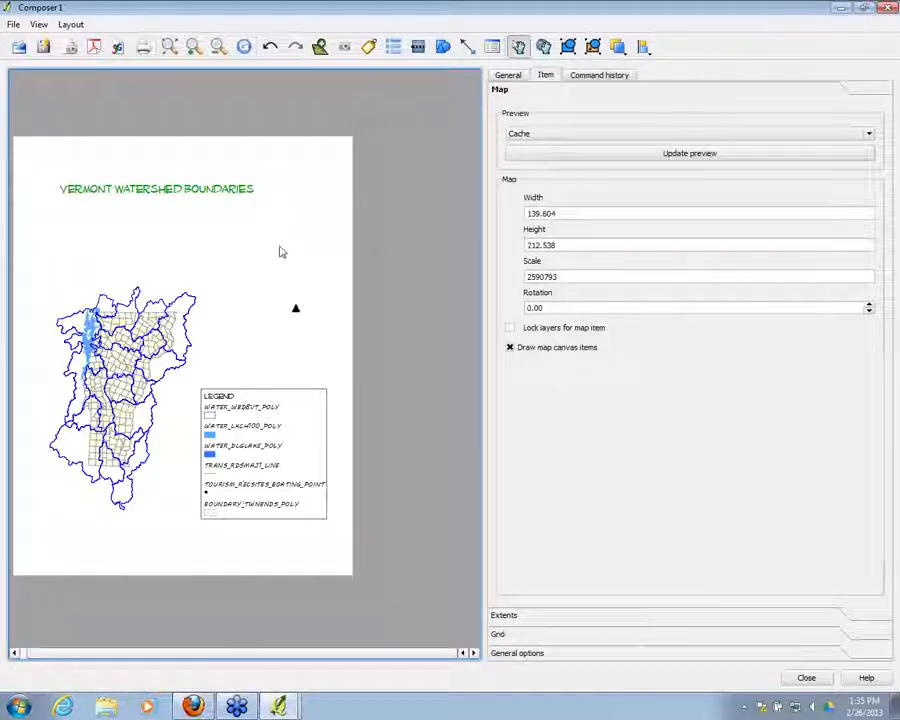
left_click(296, 306)
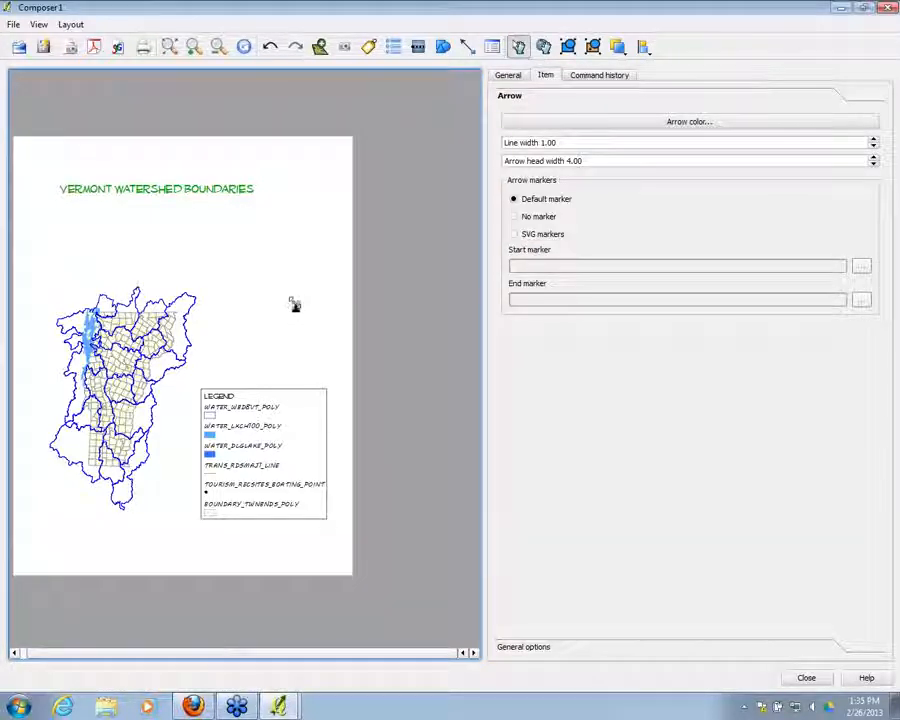
Stretch the arrow into a longer vertical arrow, shift it toward the map, and view its item and general options
left_click(194, 47)
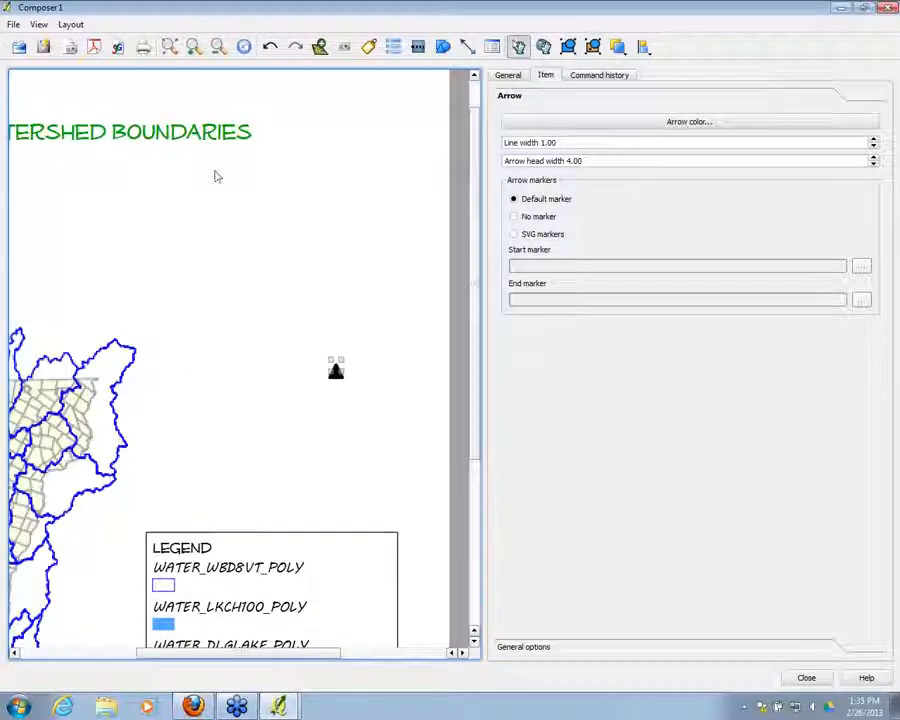
left_click_drag(326, 354, 292, 440)
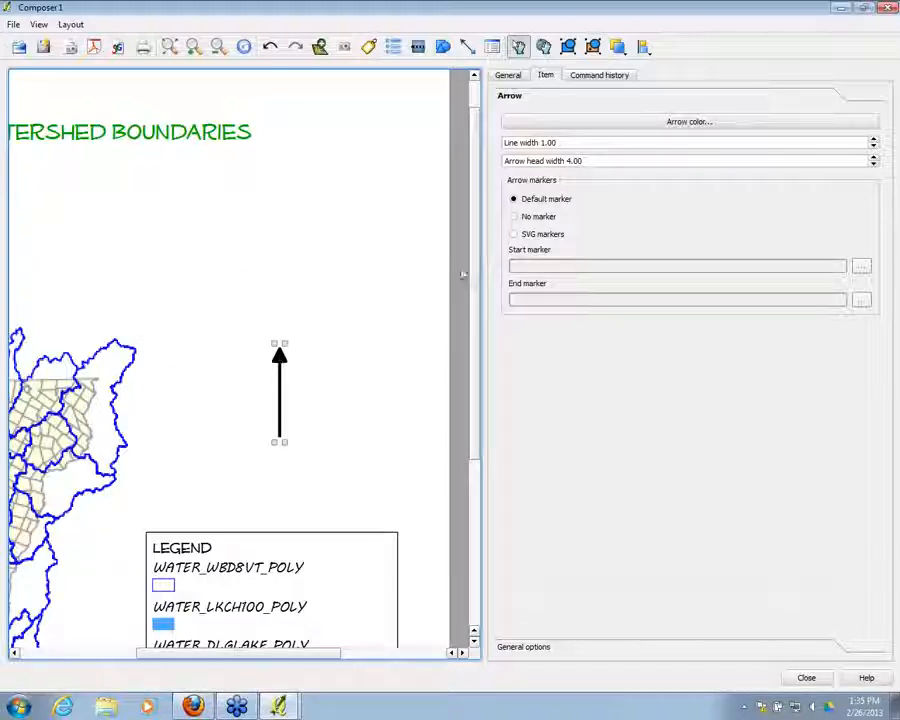
left_click(527, 647)
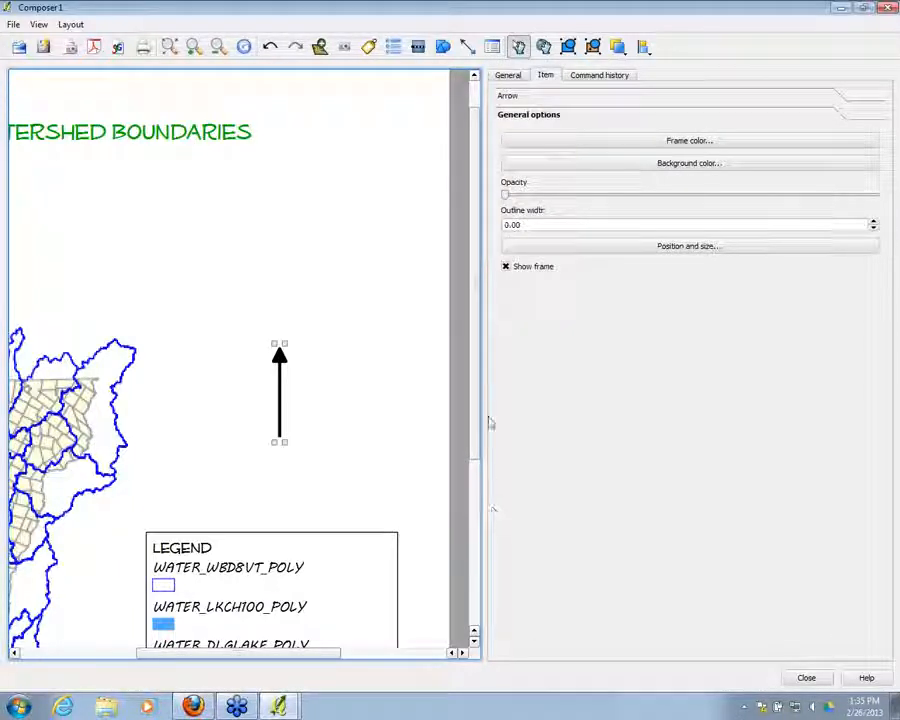
left_click_drag(284, 343, 238, 343)
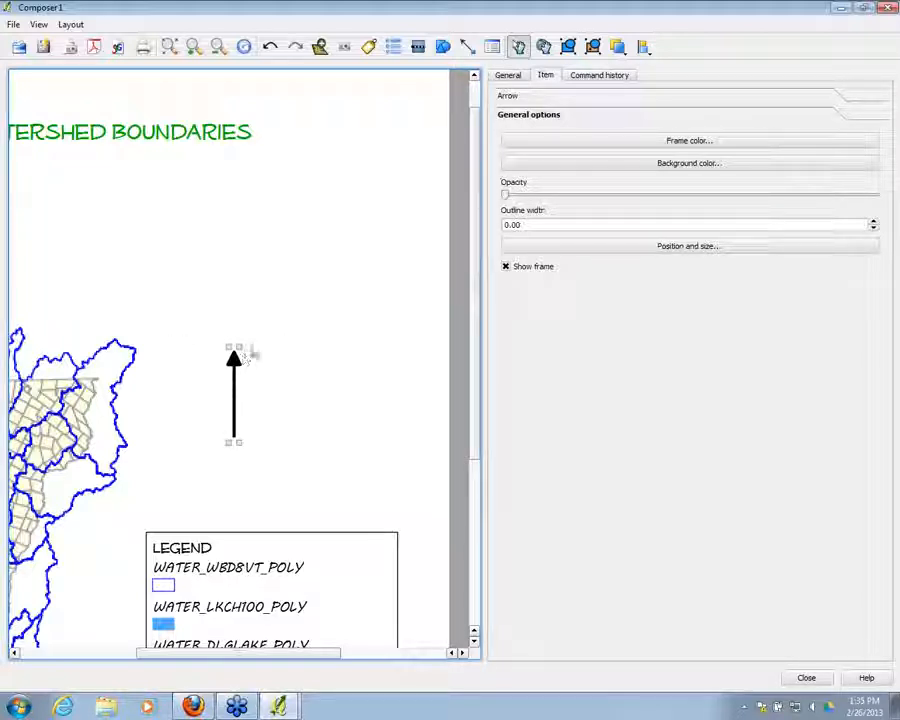
left_click(507, 100)
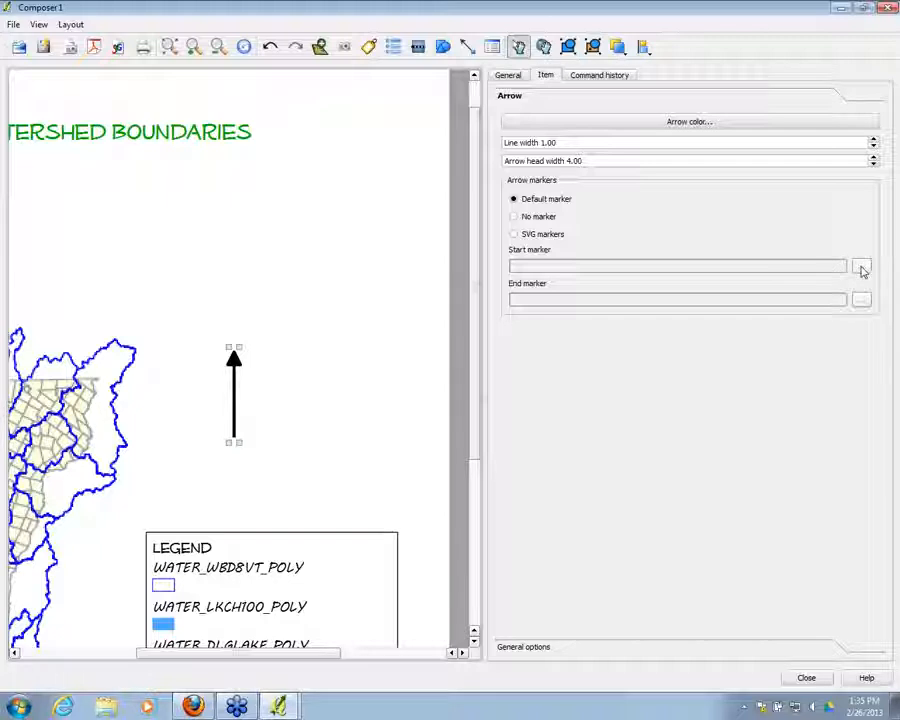
left_click(528, 647)
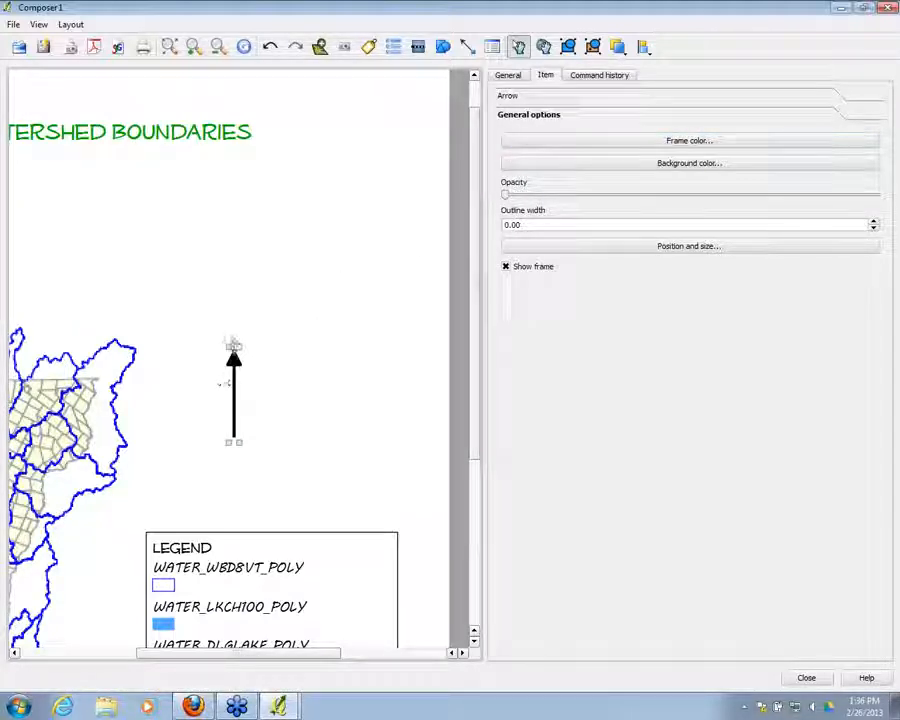
Lengthen the vertical arrow from its head and its tail, and delete it from the page
left_click_drag(231, 343, 155, 305)
left_click_drag(201, 440, 197, 496)
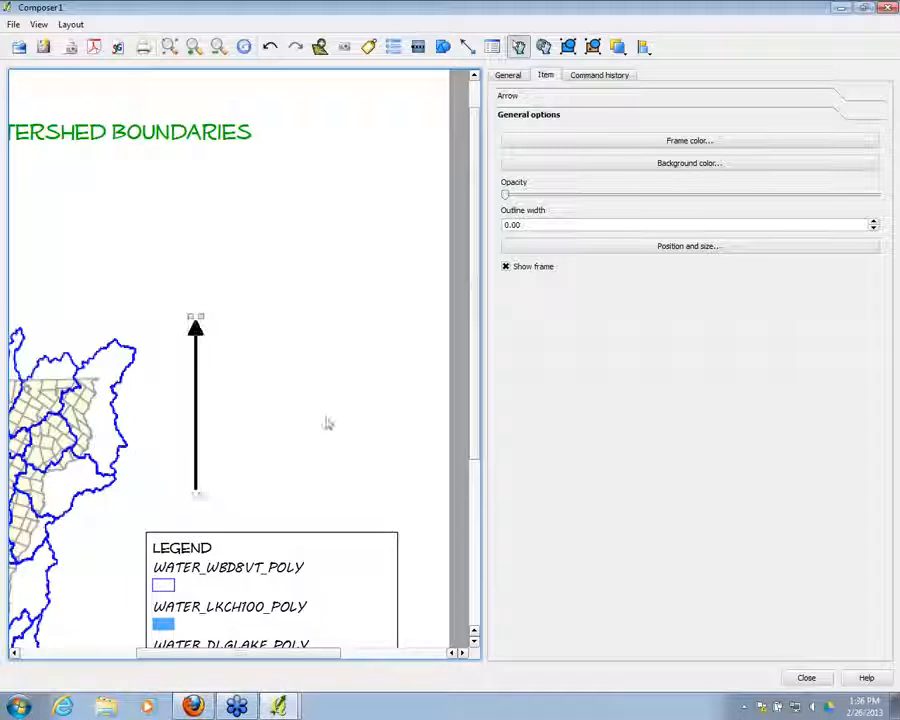
key("Delete")
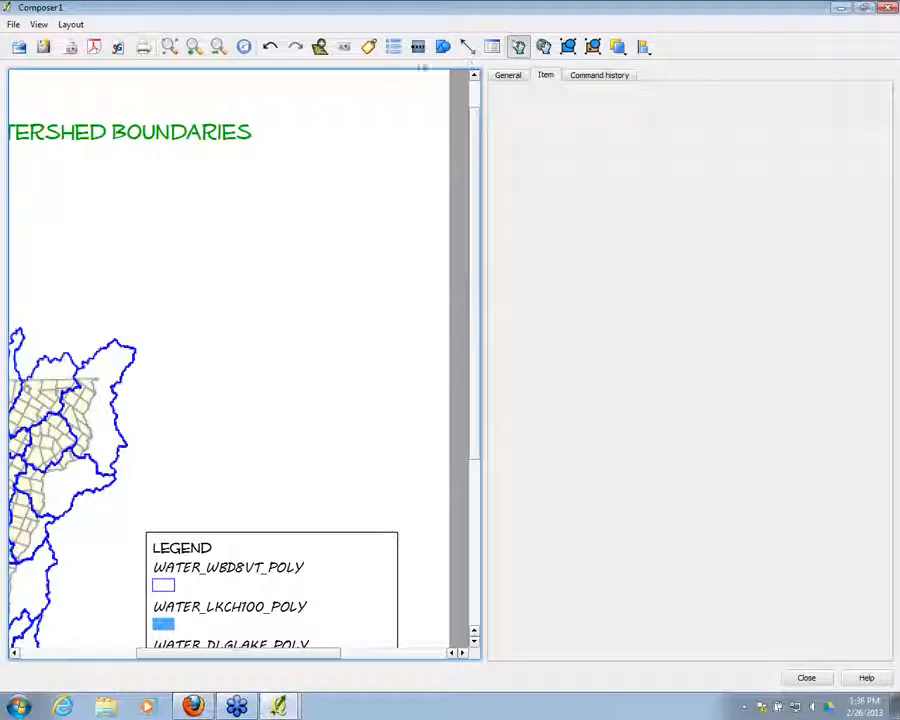
Add a square image frame about 30 mm wide and high in the empty area above the legend
left_click(344, 46)
left_click(71, 25)
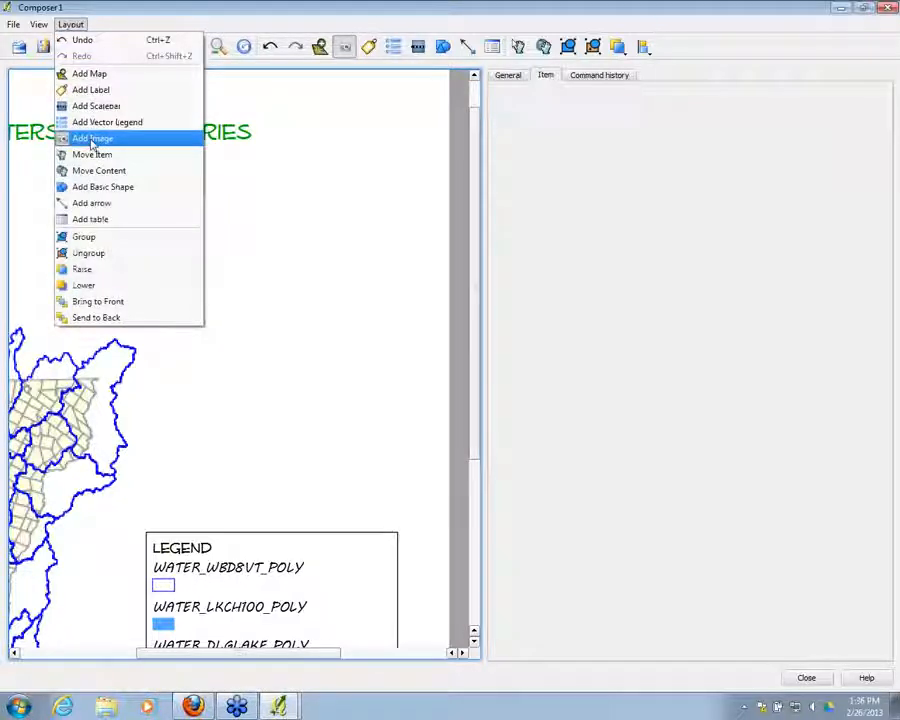
left_click(352, 53)
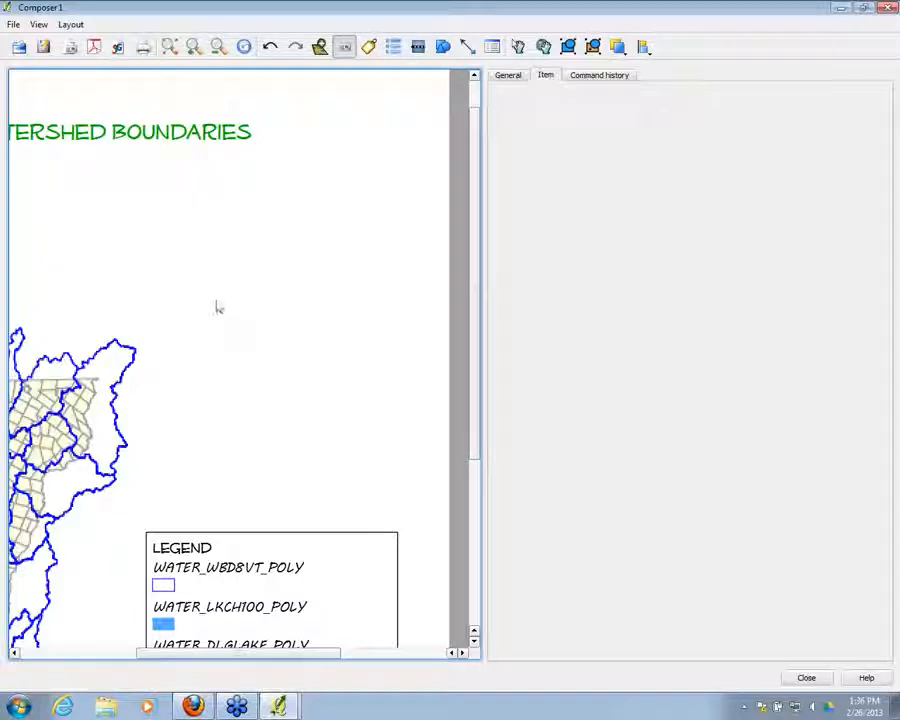
left_click_drag(210, 298, 298, 382)
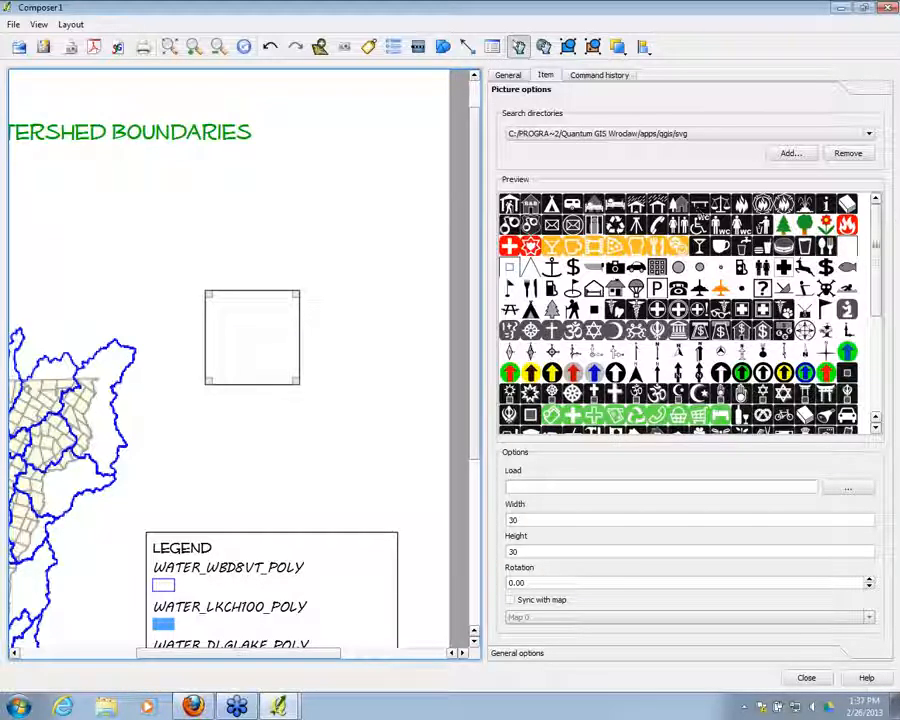
Try the circled small-N north arrow for the picture, and settle on north-arrow_3_simple_symmetric_triangular.svg
mouse_move(877, 225)
left_mouse_down()
mouse_move(882, 349)
mouse_move(879, 222)
left_mouse_up()
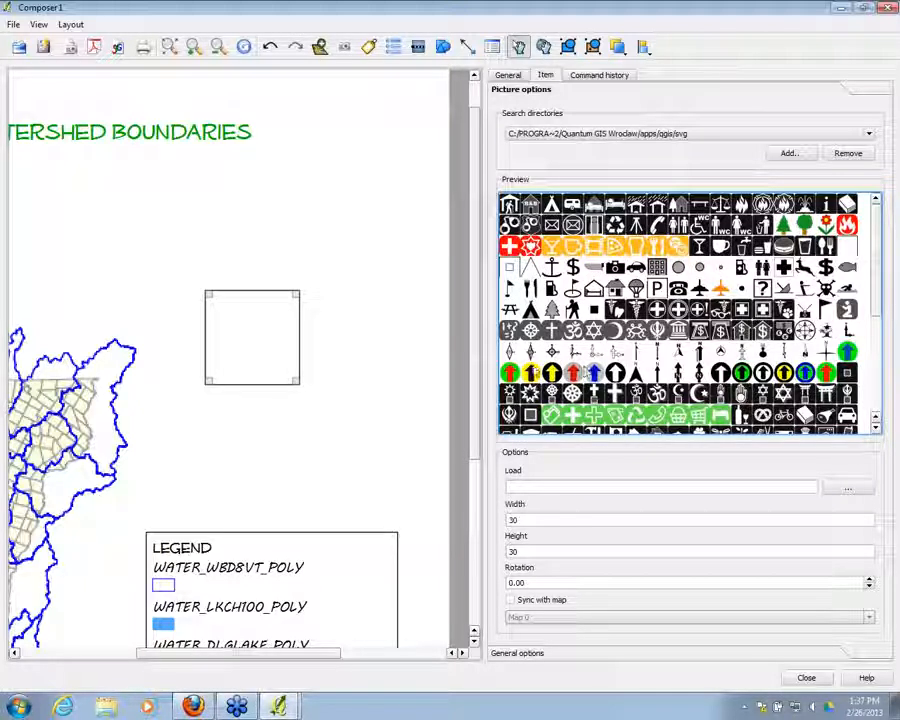
left_click(679, 352)
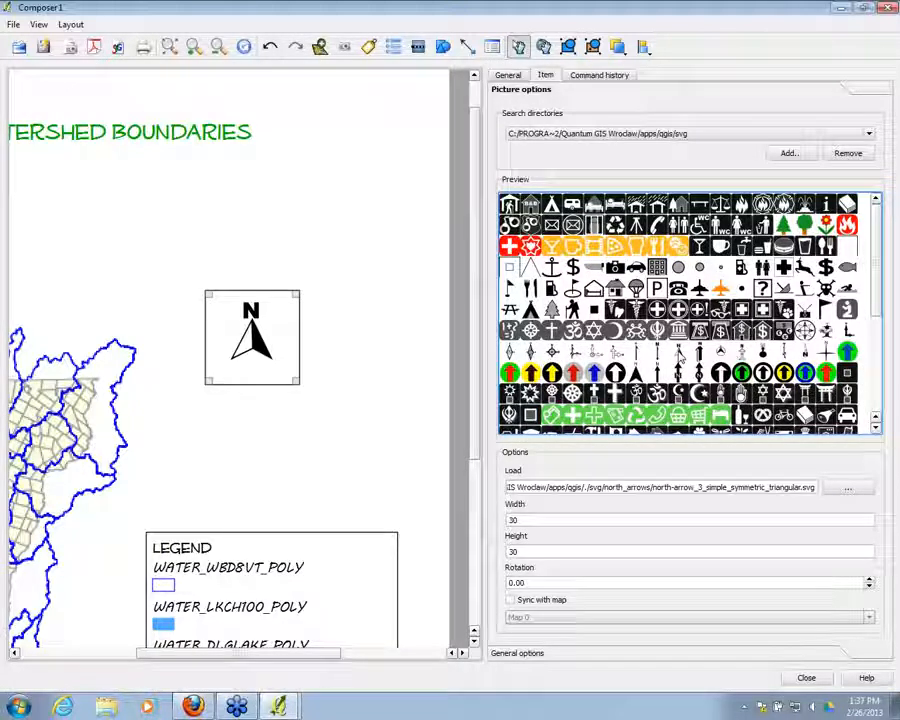
left_click(720, 353)
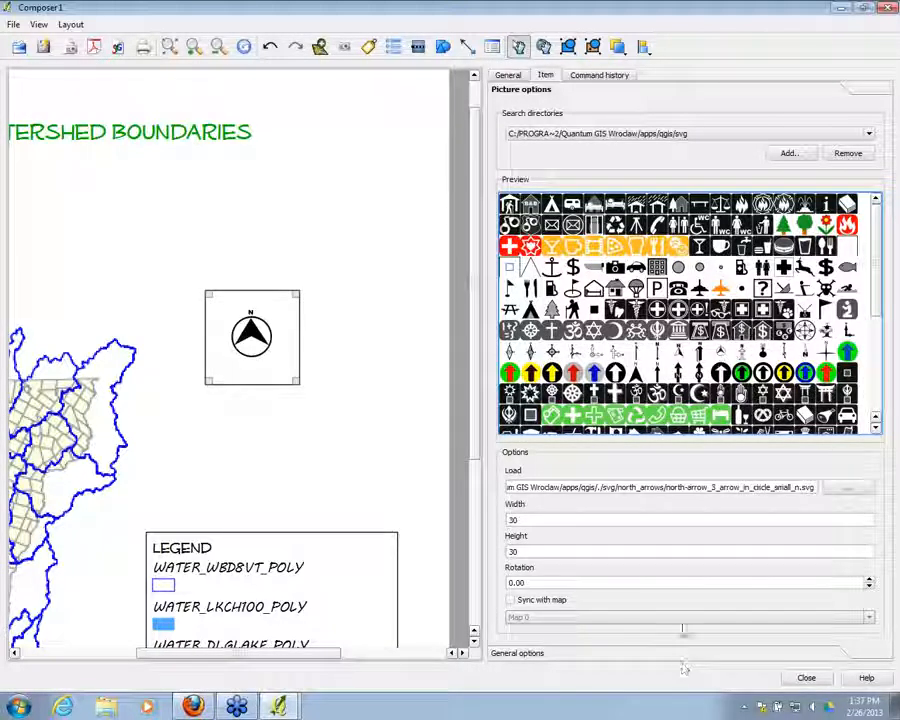
left_click(680, 355)
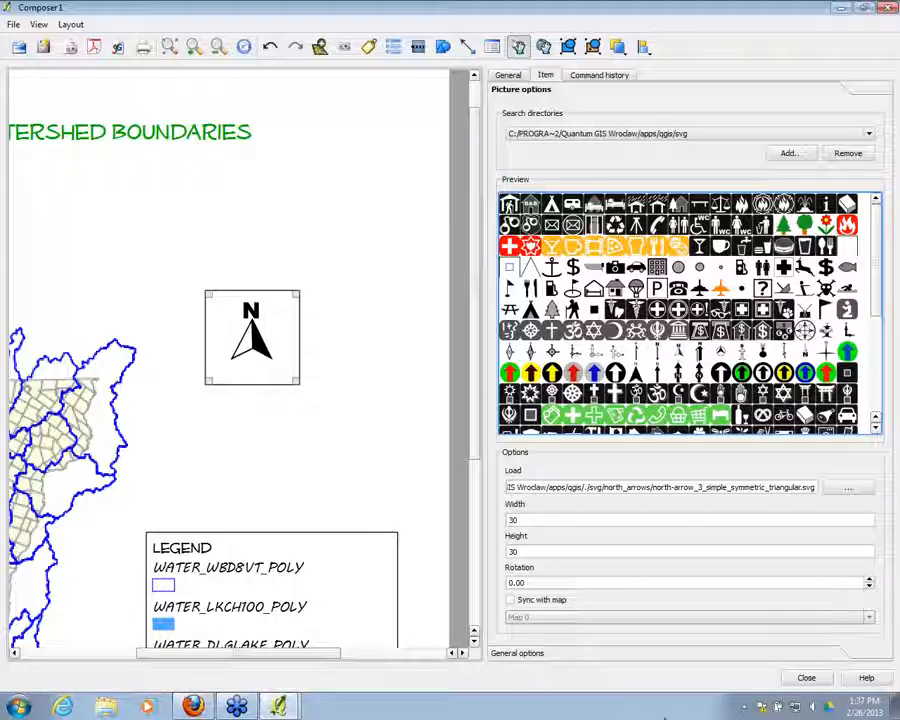
mouse_move(877, 252)
left_mouse_down()
mouse_move(879, 368)
mouse_move(876, 236)
left_mouse_up()
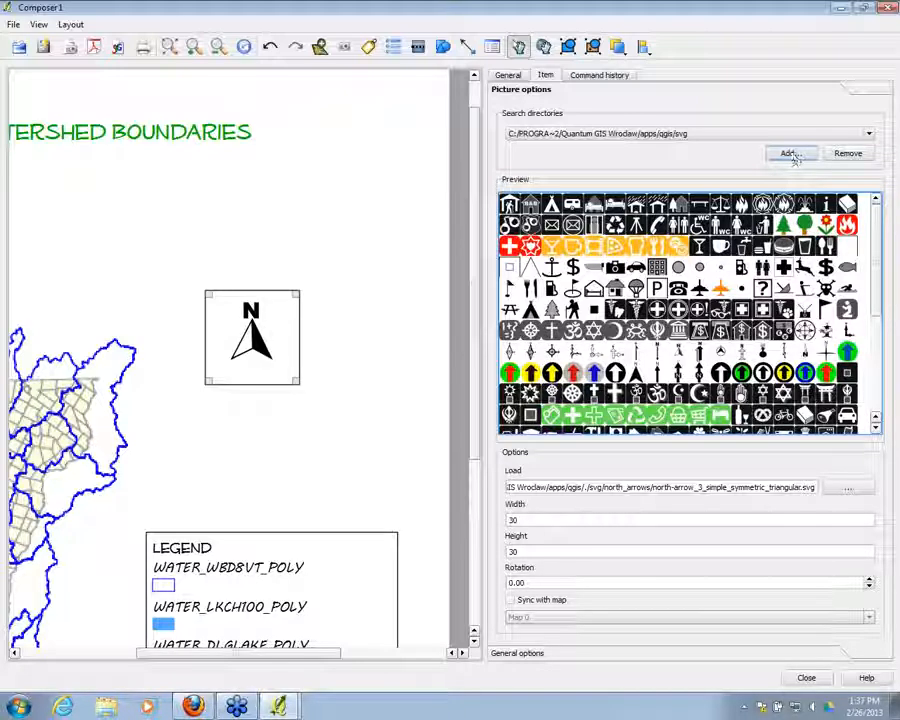
left_click(789, 154)
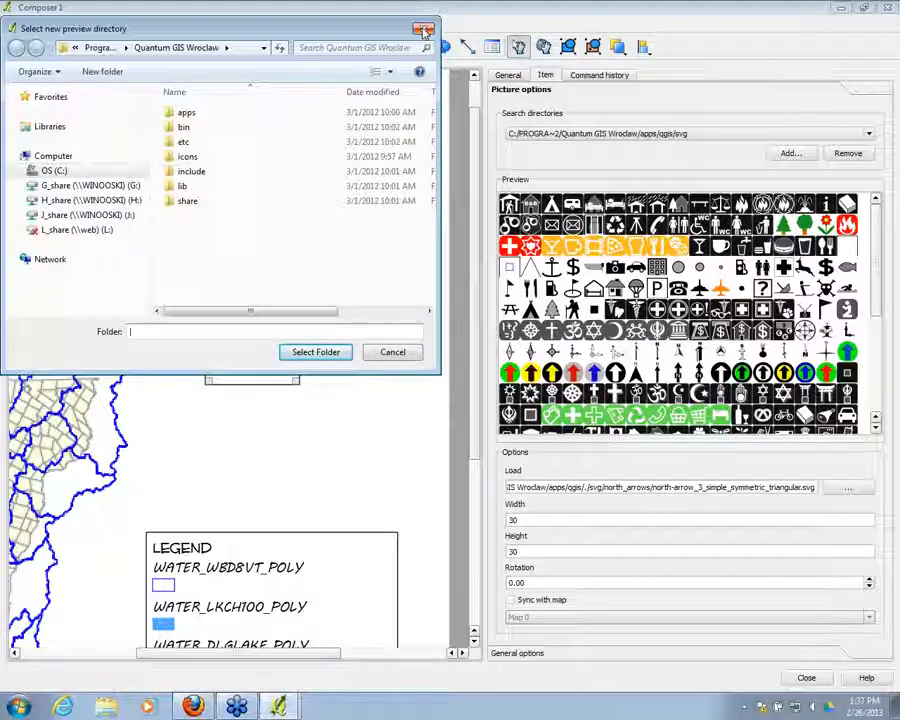
left_click(186, 158)
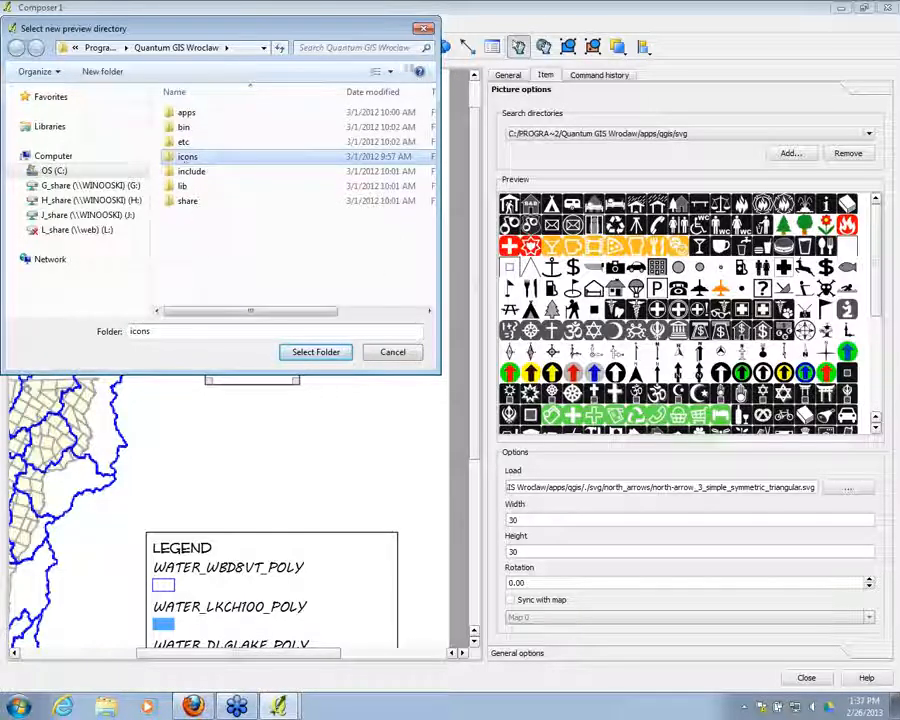
left_click(397, 353)
scroll(622, 298, "down", 3)
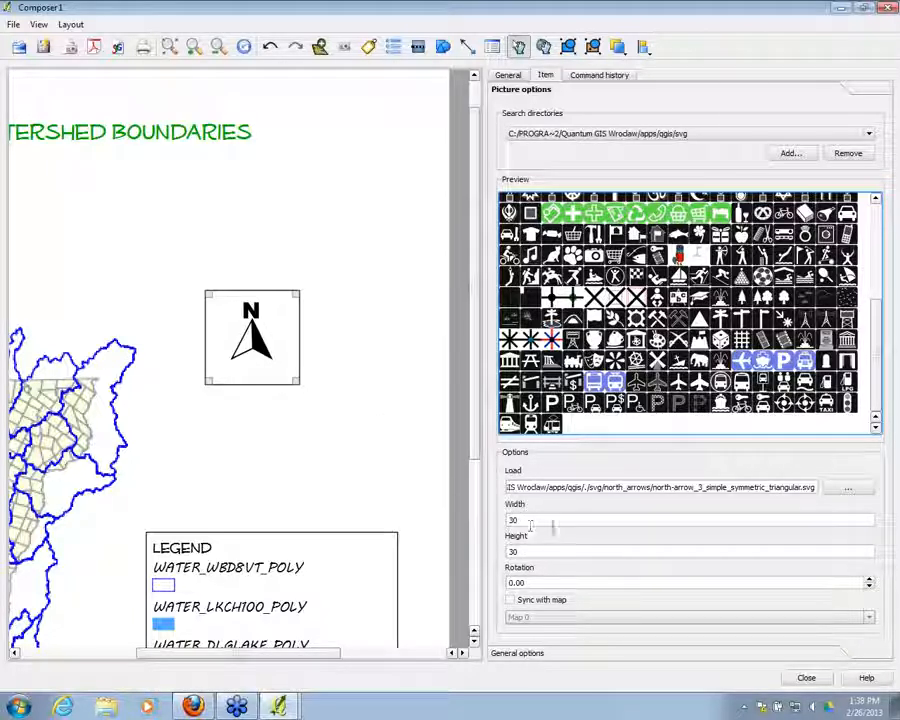
Set the north arrow picture's width to 60 mm, and set it back to 30 mm
left_click_drag(528, 519, 428, 531)
type("50")
key("Return")
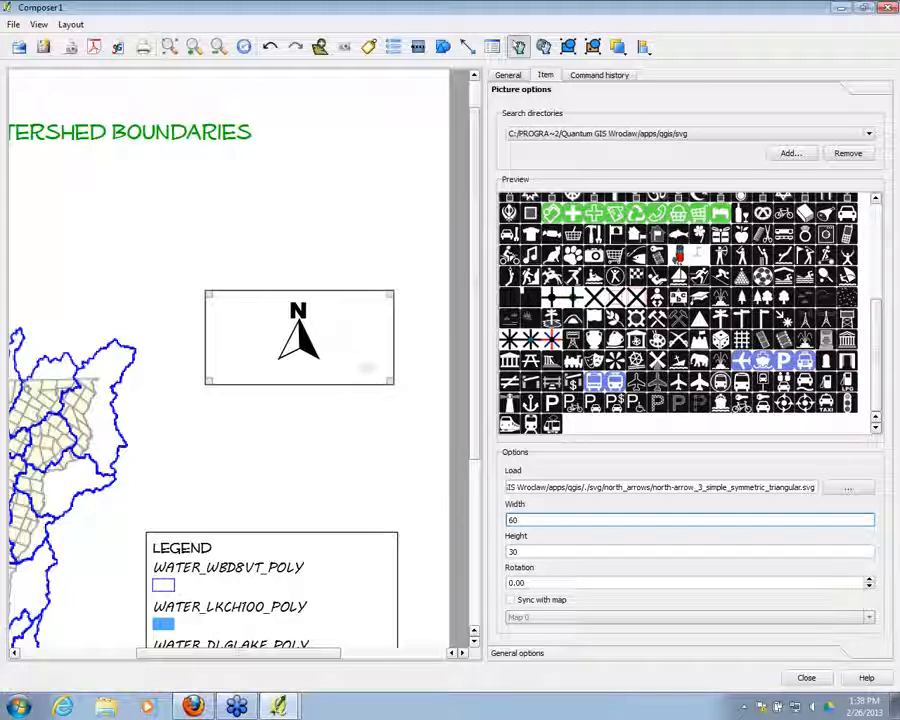
double_click(513, 519)
type("30")
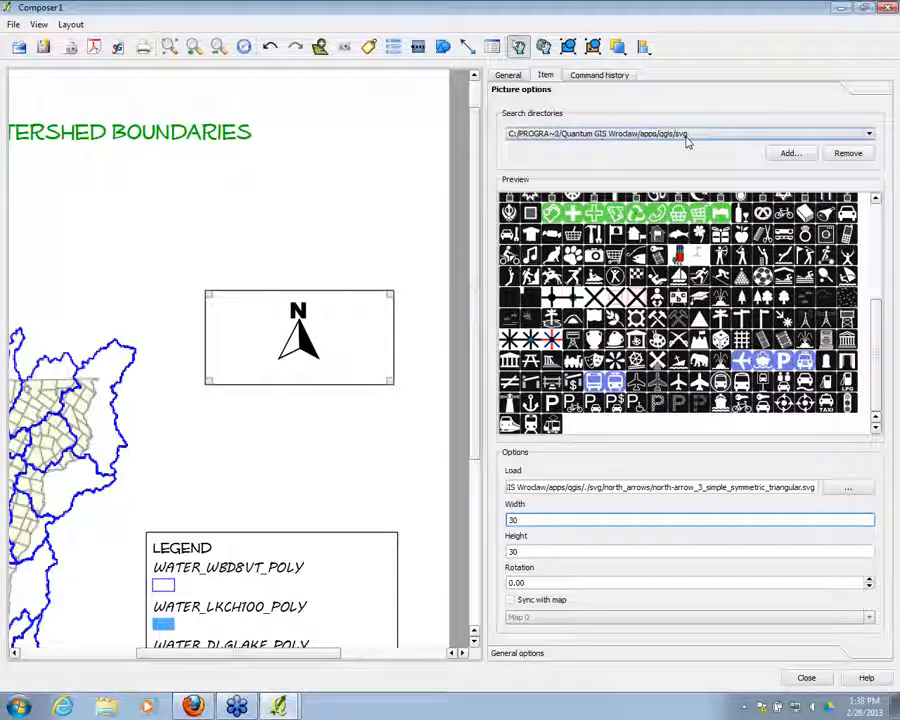
key("Return")
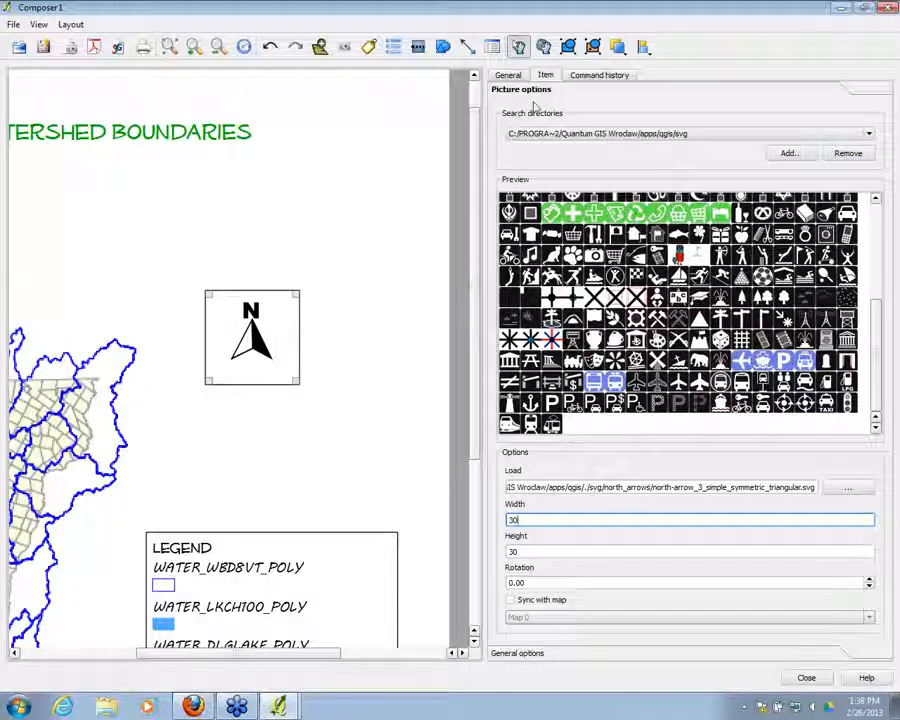
Move the framed north arrow picture down so it sits just above the legend
left_click(512, 78)
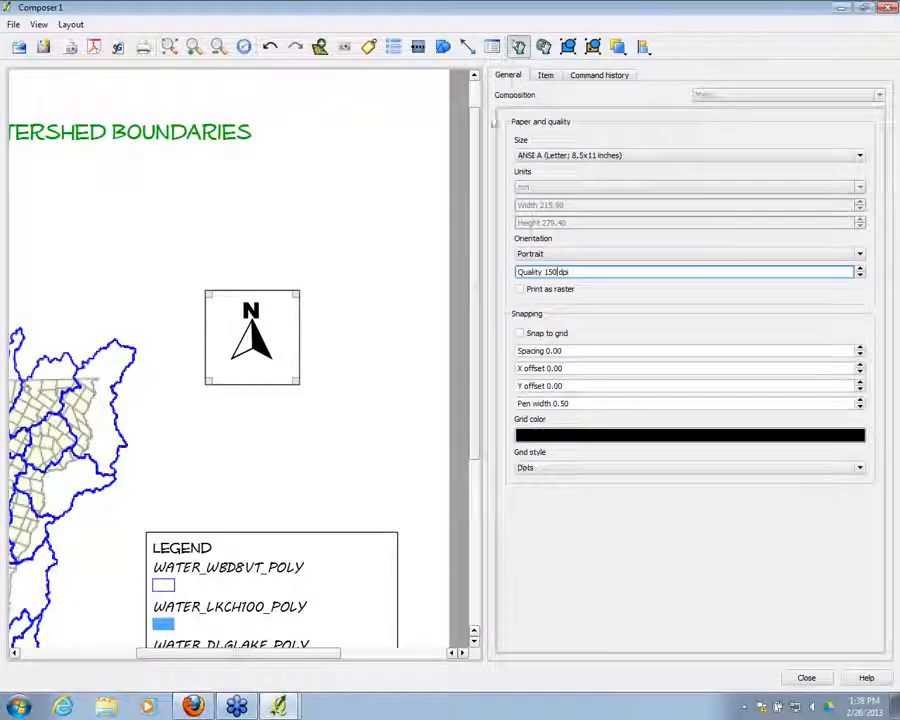
left_click_drag(252, 311, 266, 444)
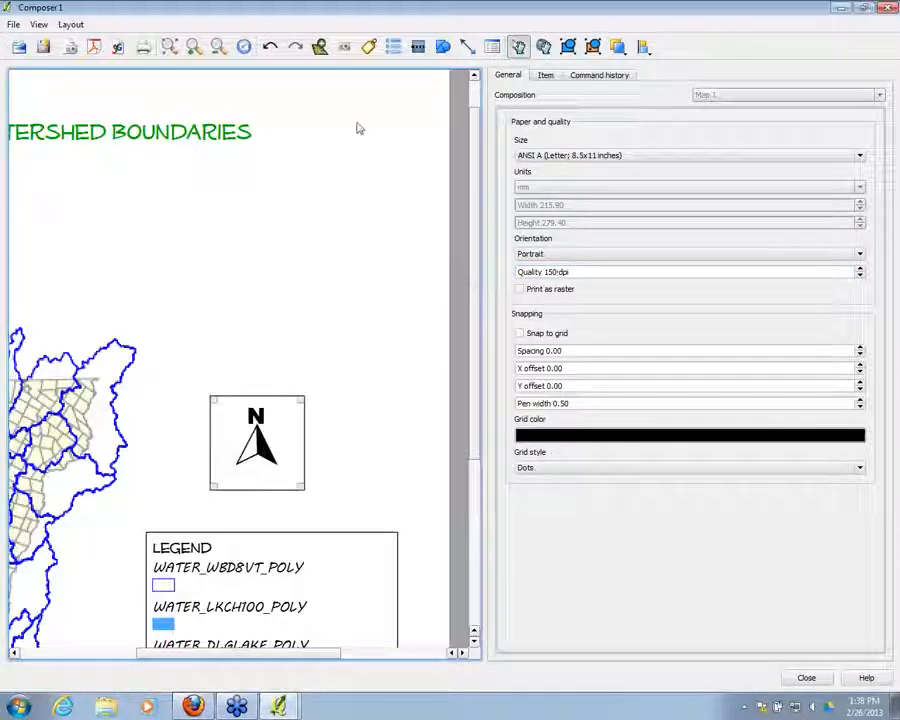
left_click(217, 46)
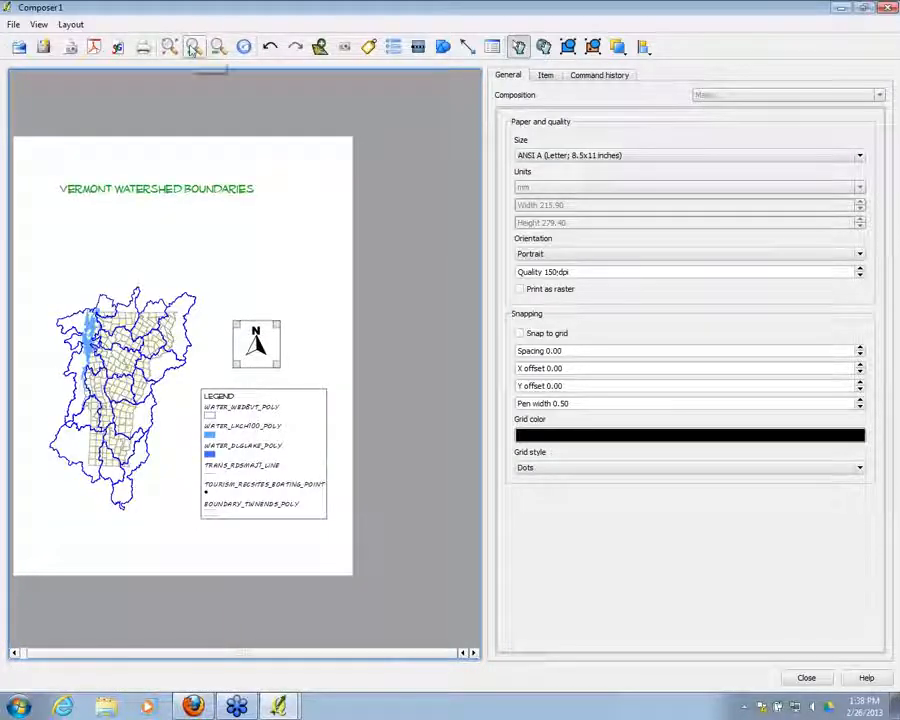
left_click(193, 48)
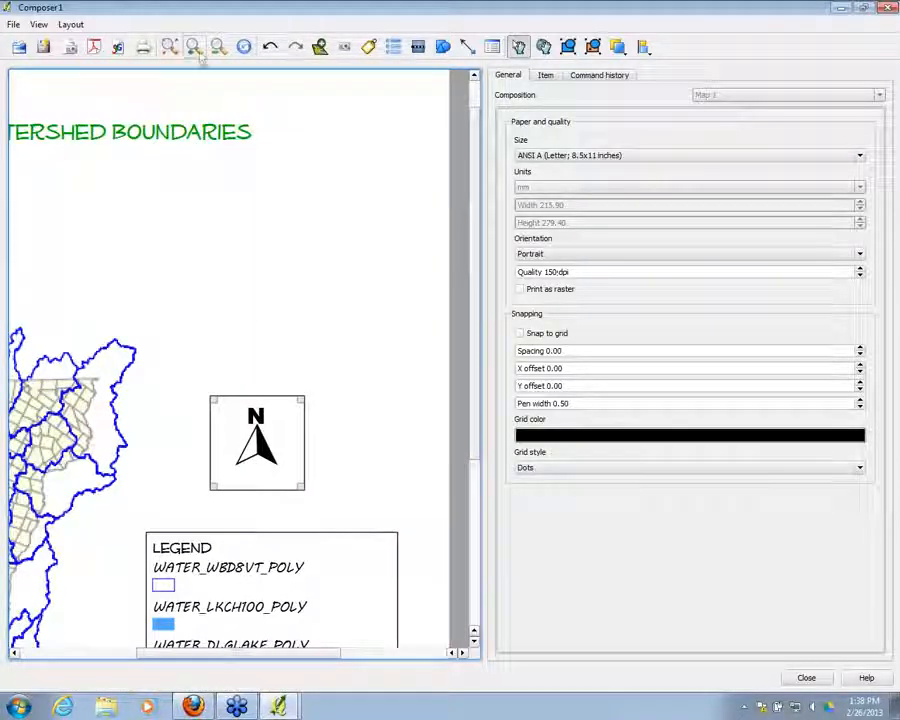
left_click(196, 50)
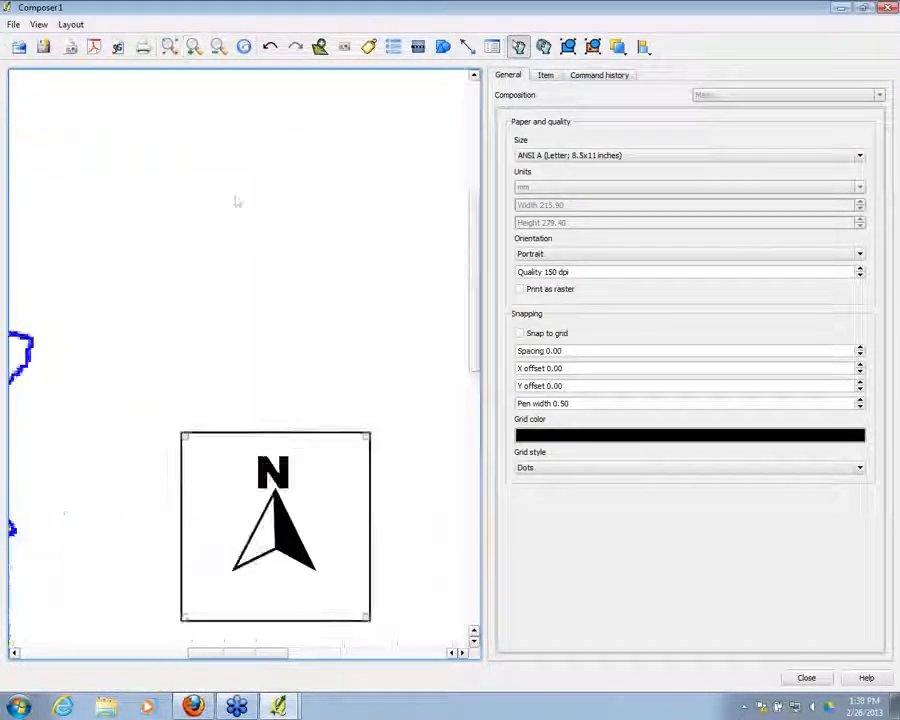
left_click(218, 46)
left_click(218, 46)
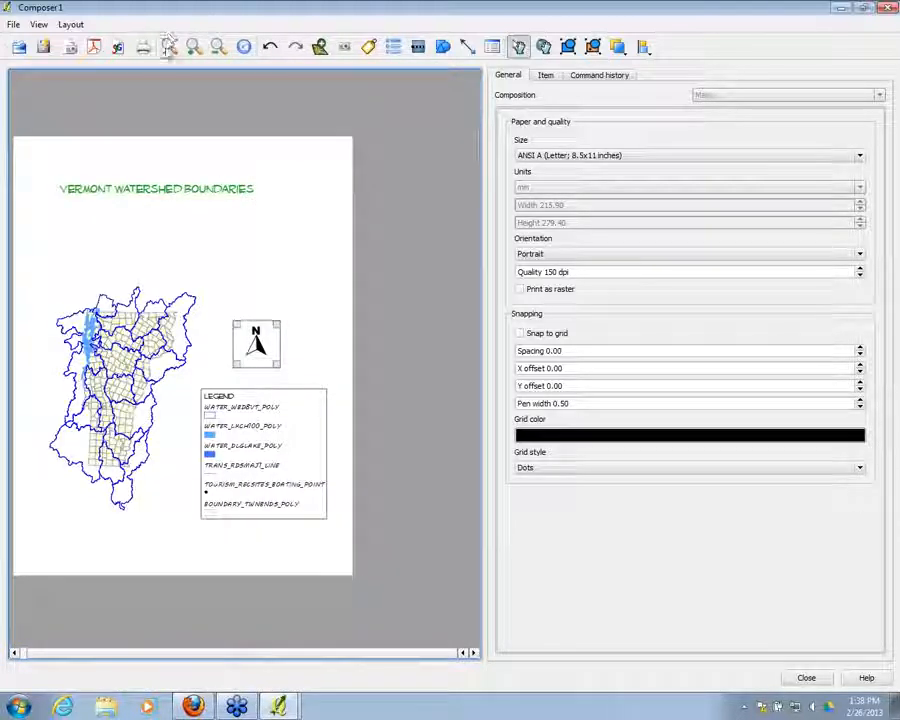
left_click(194, 47)
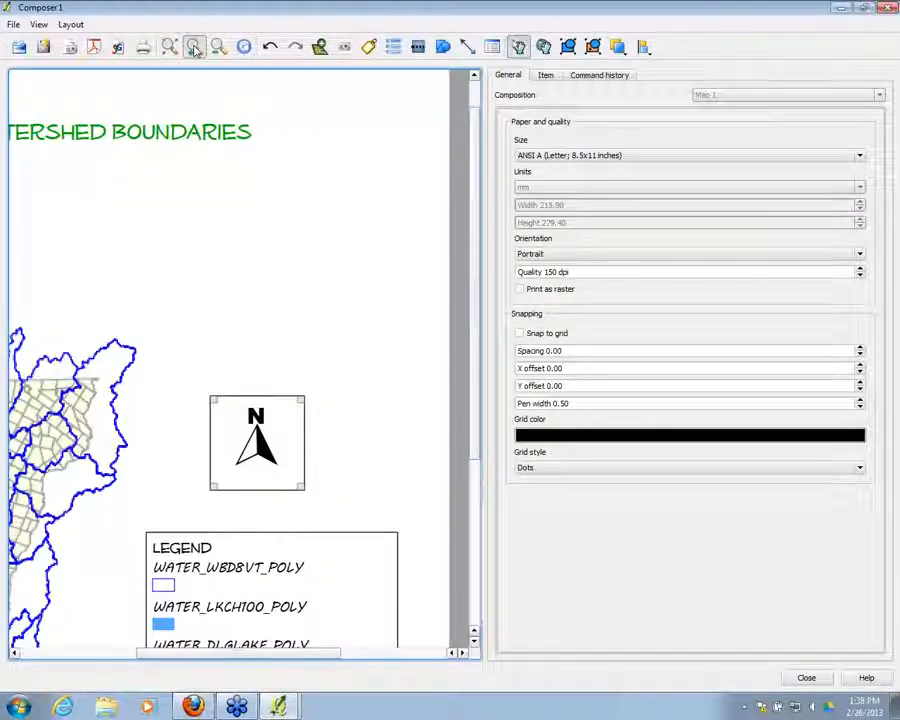
Place a tiny ellipse shape in the empty area between the title and the north arrow
left_click(194, 47)
left_click(171, 47)
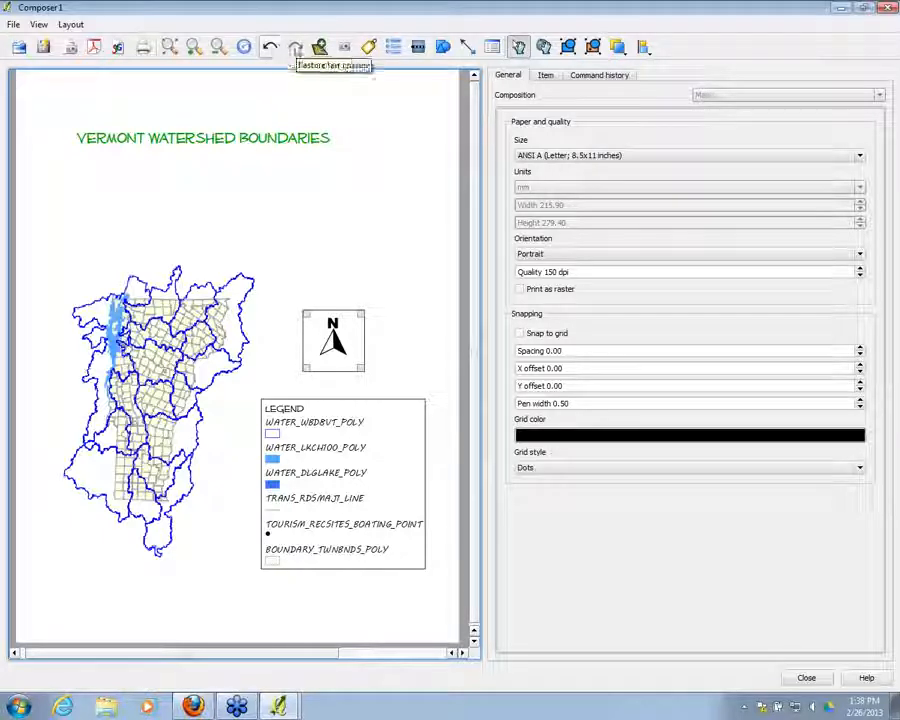
left_click(444, 49)
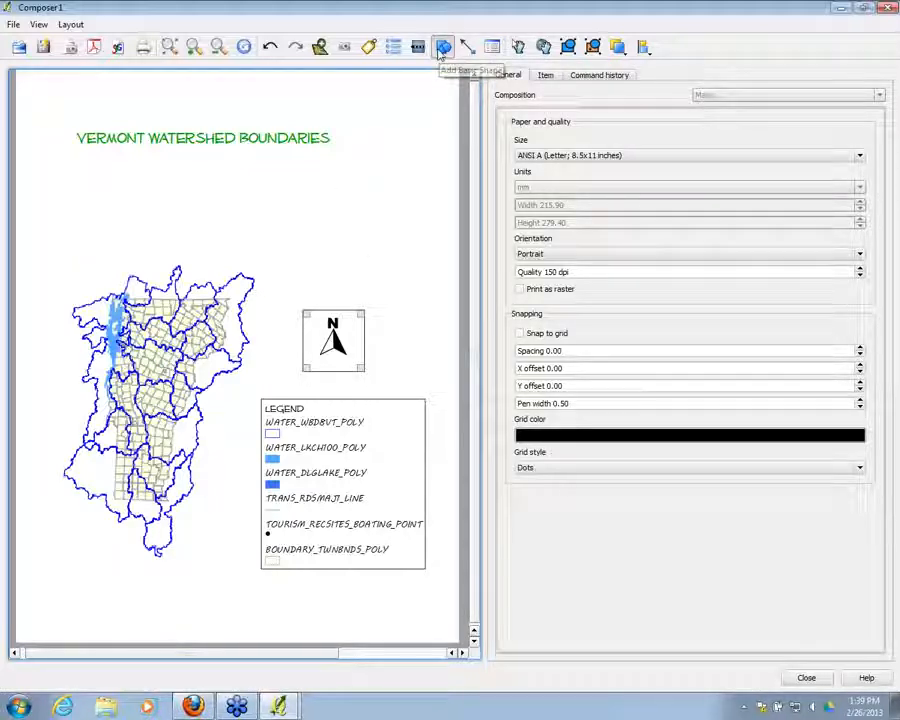
left_click(545, 75)
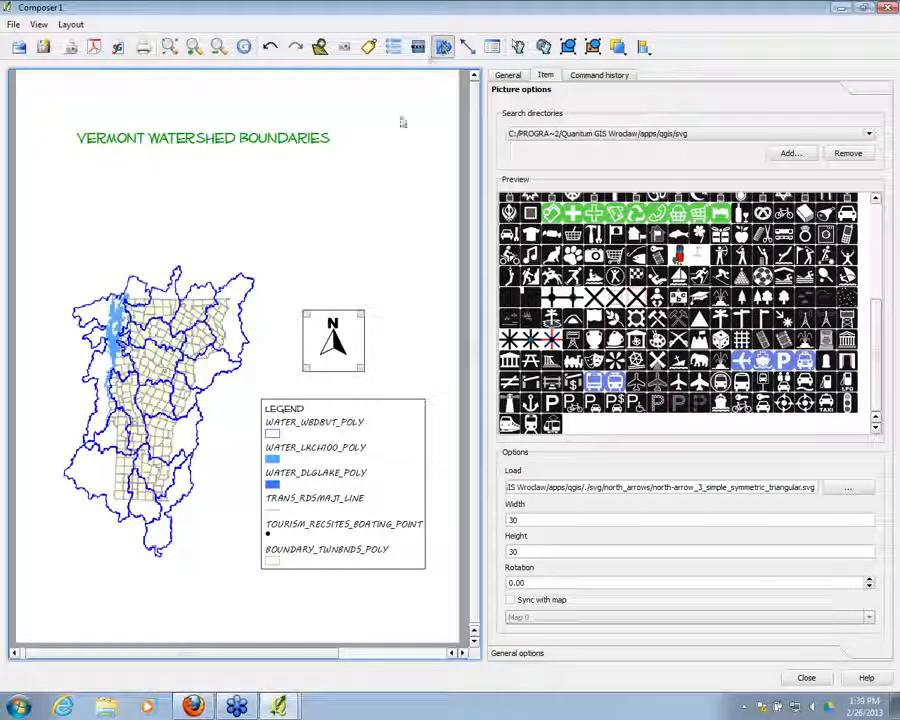
left_click(305, 202)
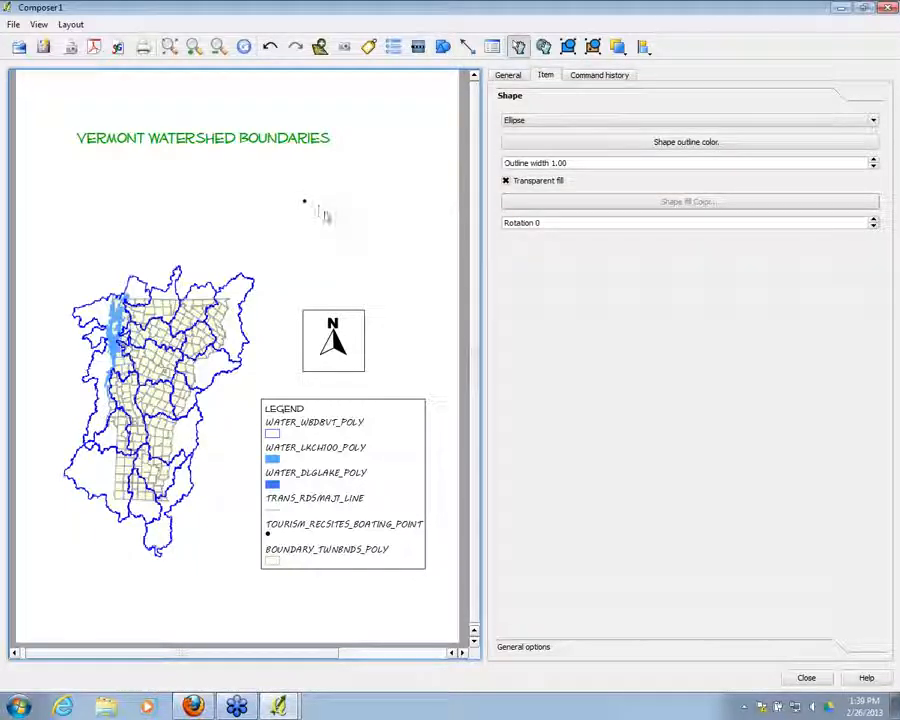
Draw a circle above and right of the north arrow, and try it as a rectangle and a triangle
left_click(443, 46)
mouse_move(361, 205)
left_mouse_down()
mouse_move(395, 262)
mouse_move(413, 258)
left_mouse_up()
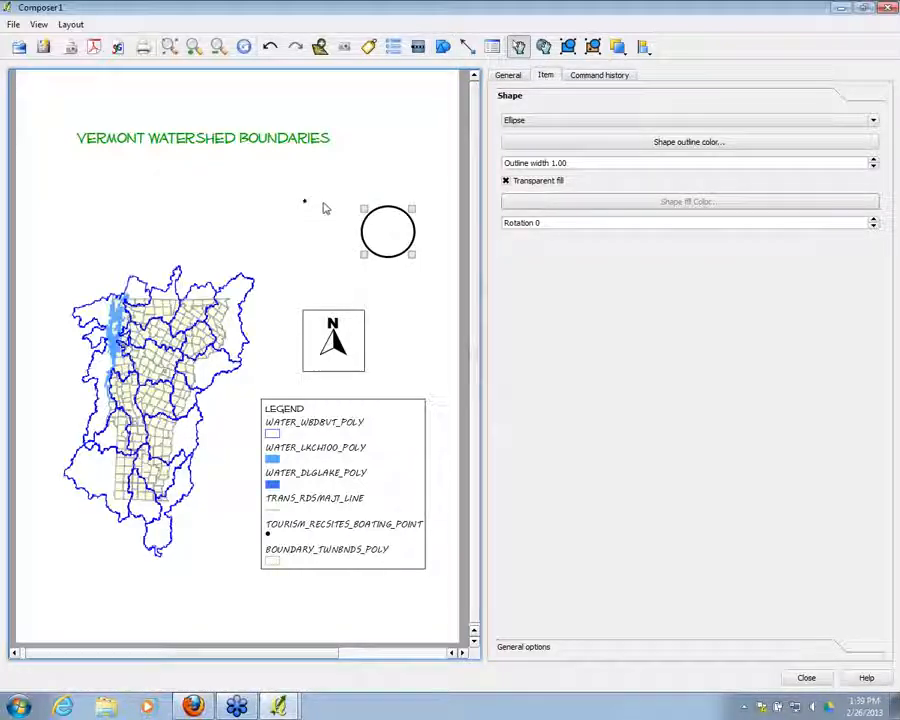
left_click(697, 119)
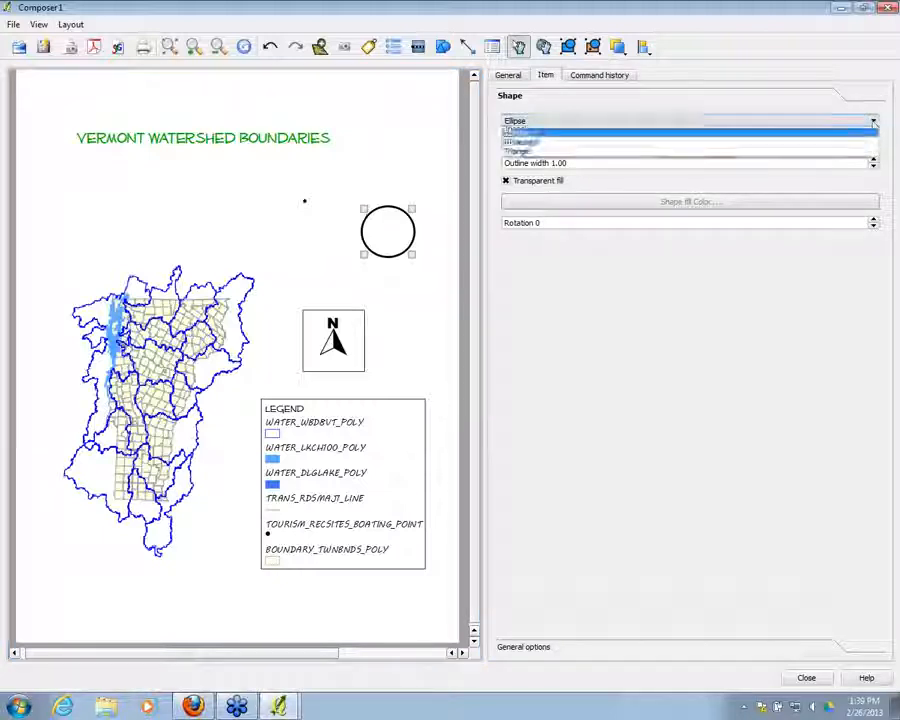
left_click(548, 142)
left_click(553, 120)
left_click(538, 152)
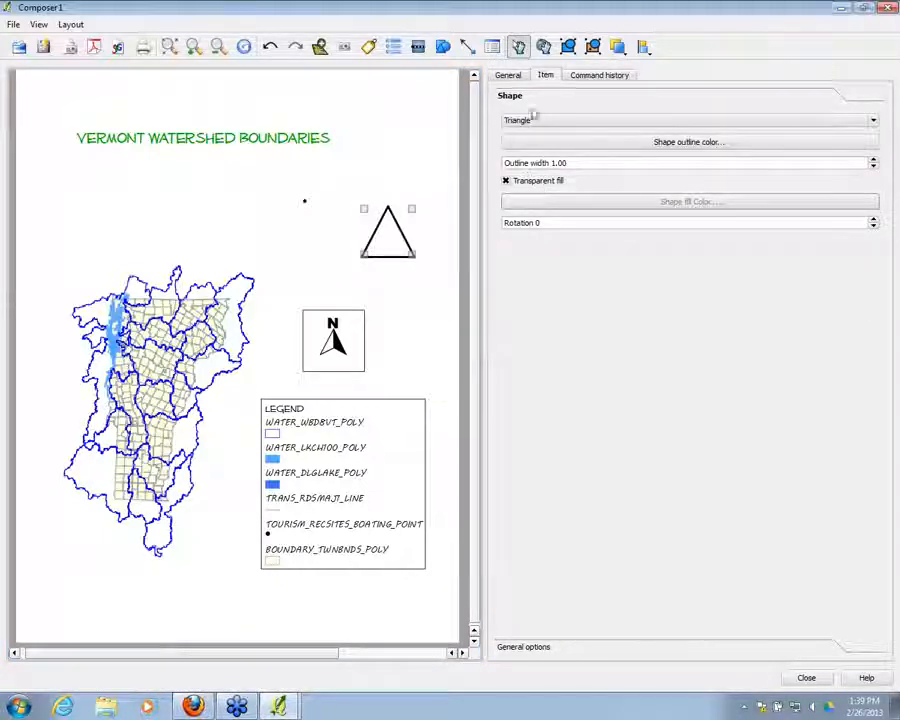
Switch the triangle's transparent fill off and on again, and delete the triangle
left_click(507, 182)
left_click(506, 181)
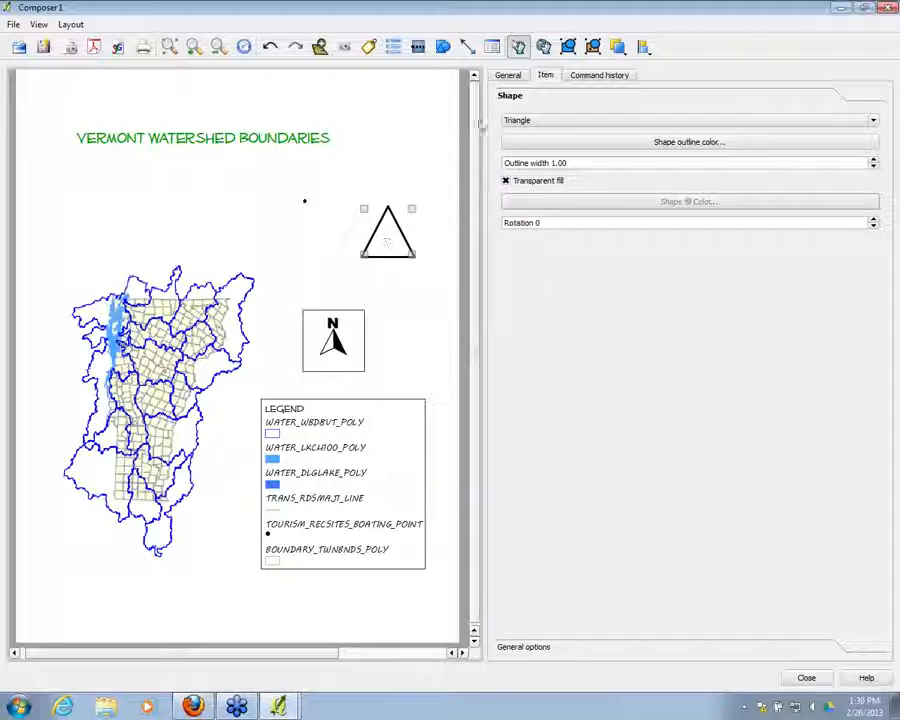
key("Delete")
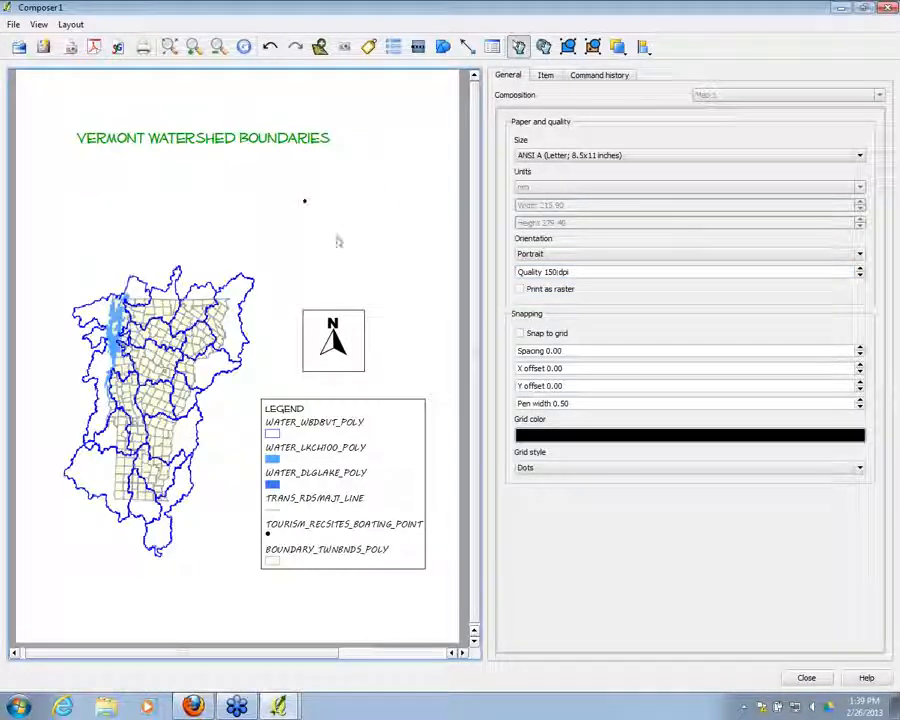
Lower the map item in the stacking order and send it to the back
left_click(305, 201)
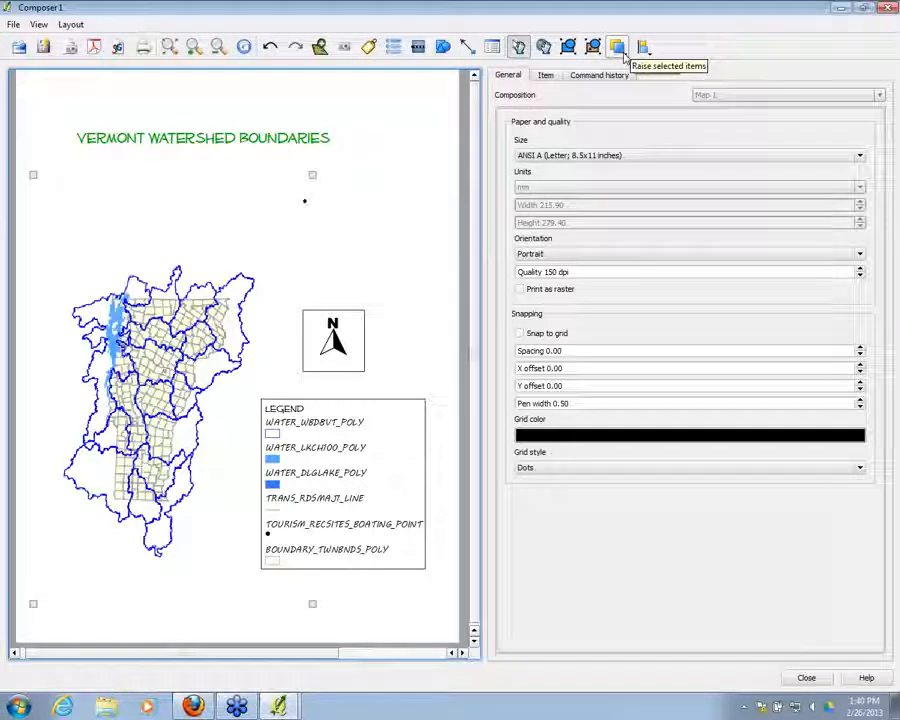
left_click(622, 51)
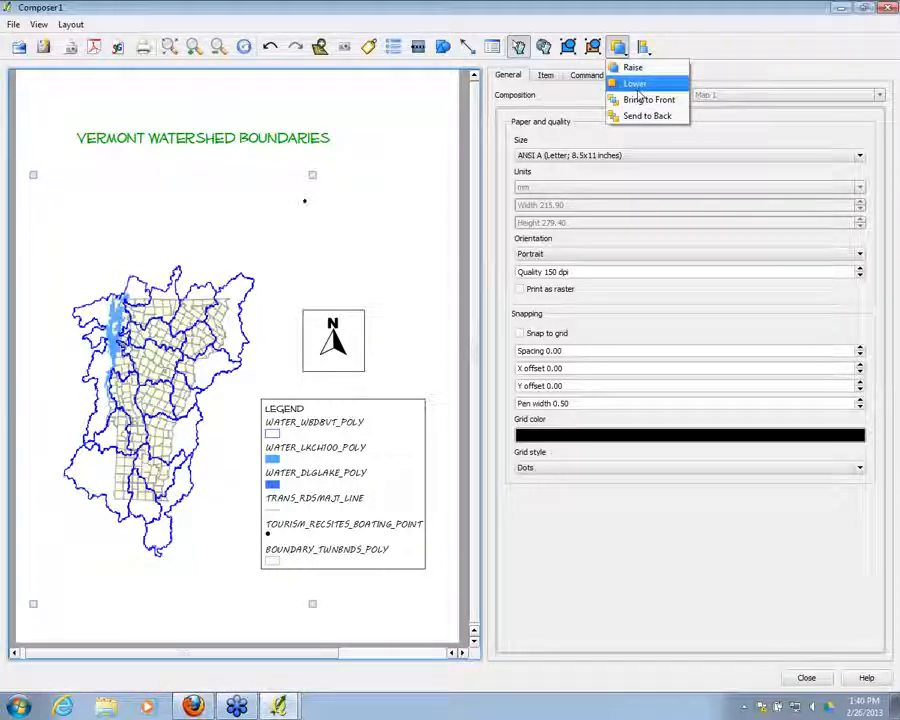
left_click(636, 89)
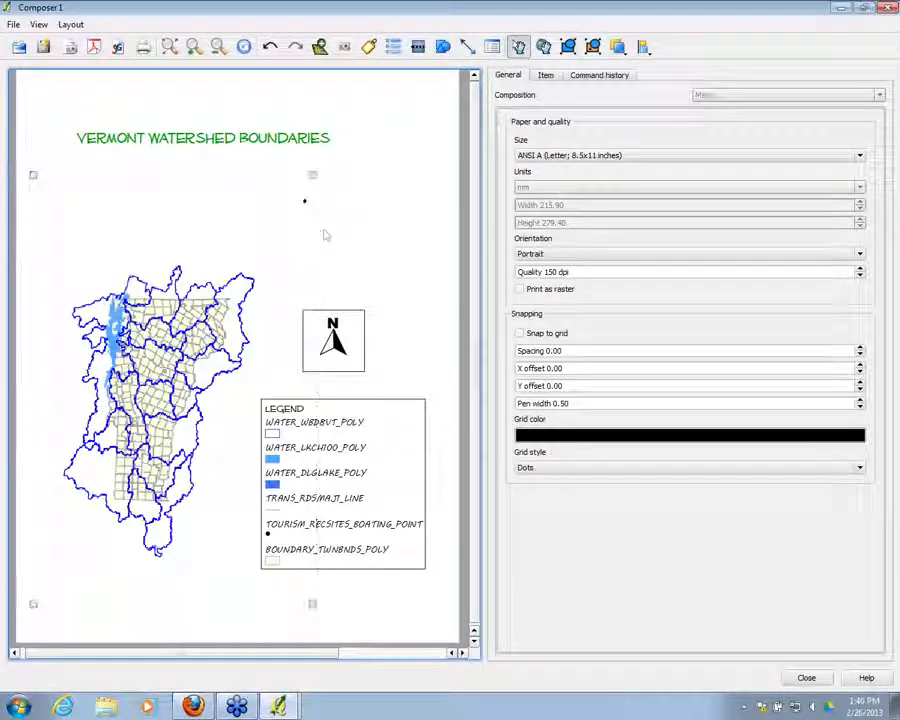
left_click(618, 47)
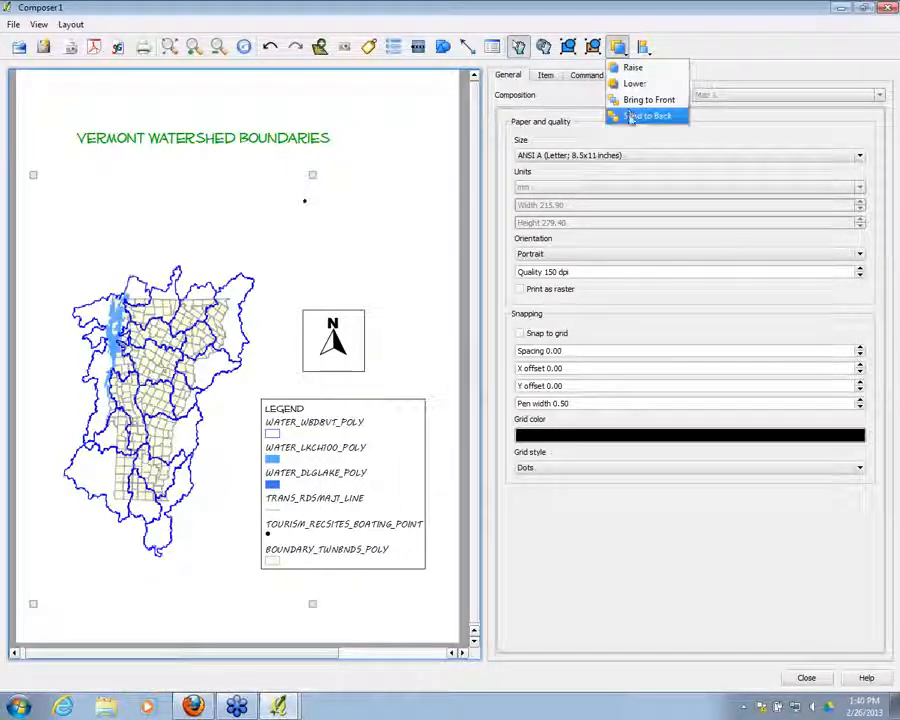
left_click(634, 116)
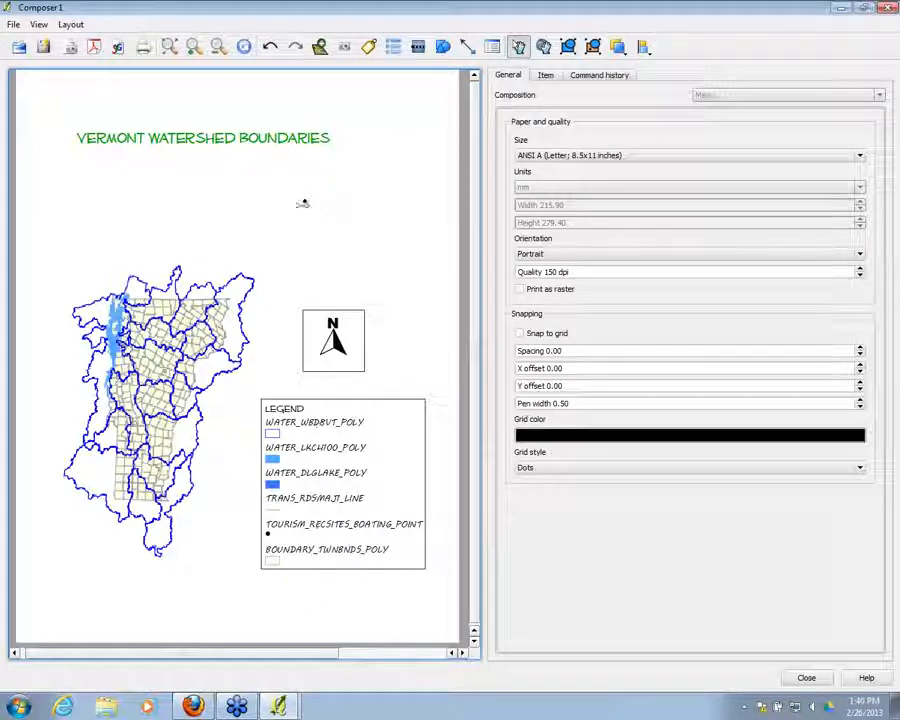
Pull the map frame's upper edge down below the tiny ellipse, and try to select the ellipse
left_click(377, 206)
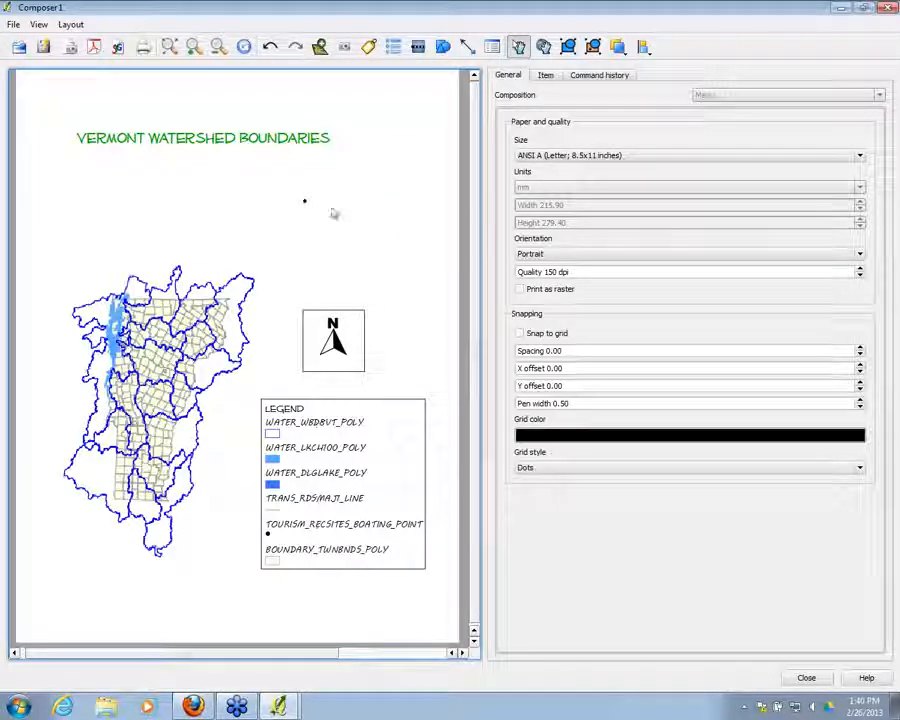
left_click(280, 213)
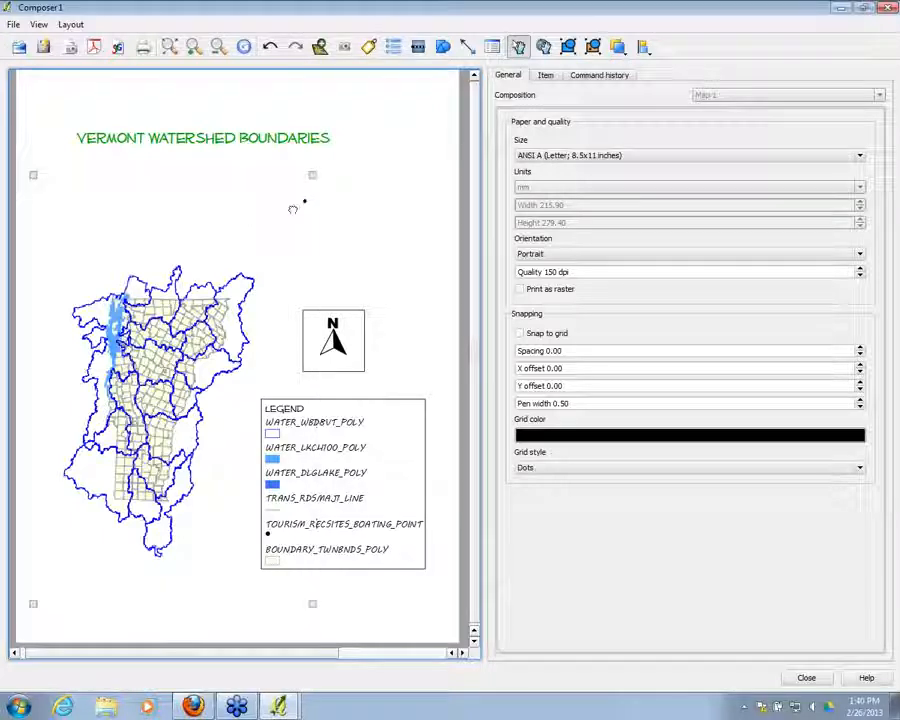
left_click(374, 210)
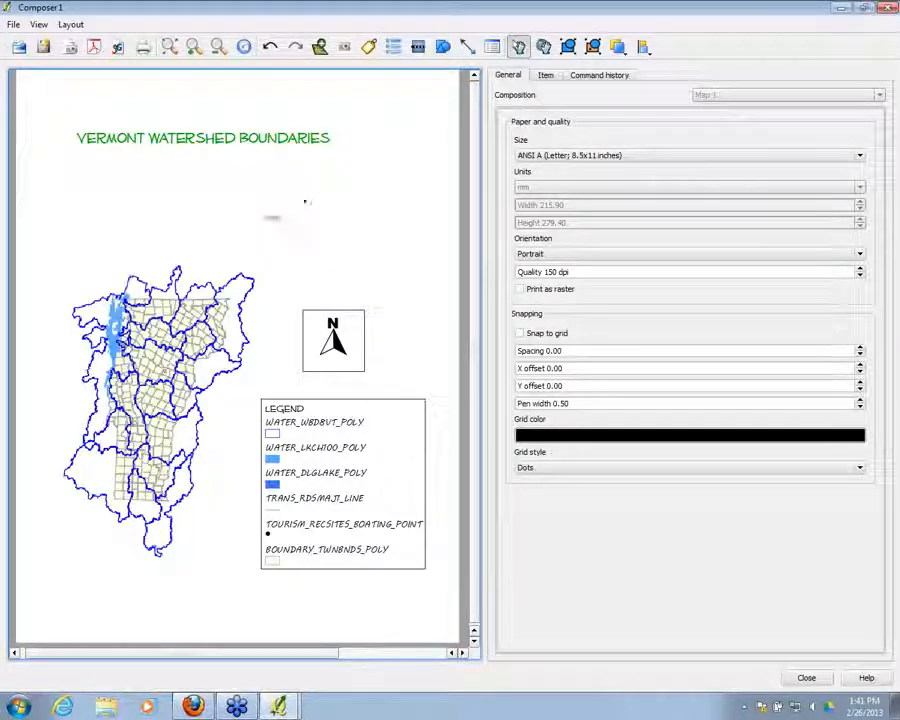
left_click_drag(276, 177, 325, 221)
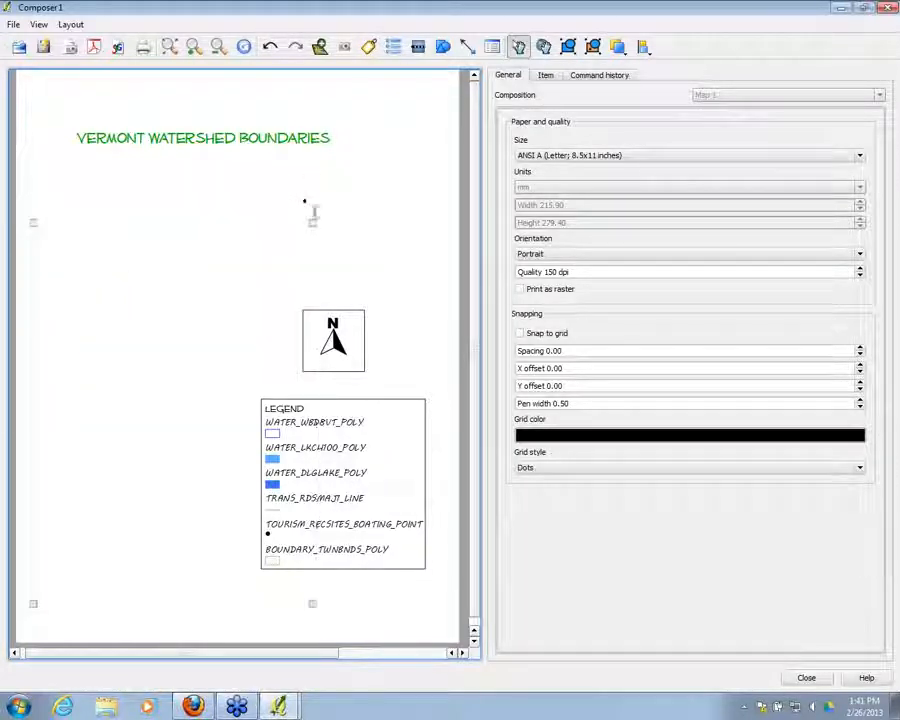
left_click(307, 205)
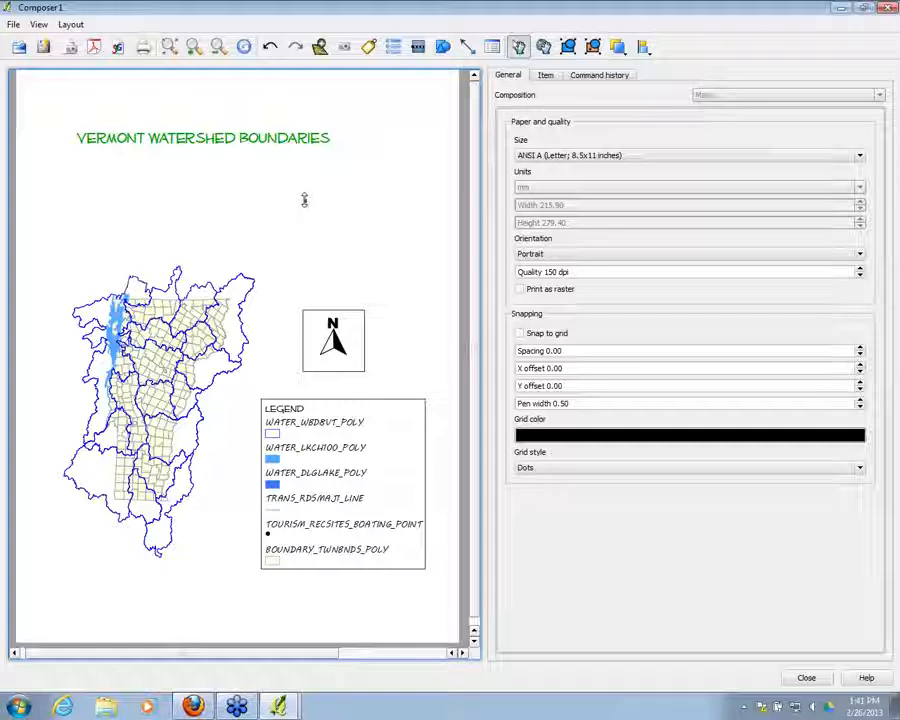
left_click(518, 47)
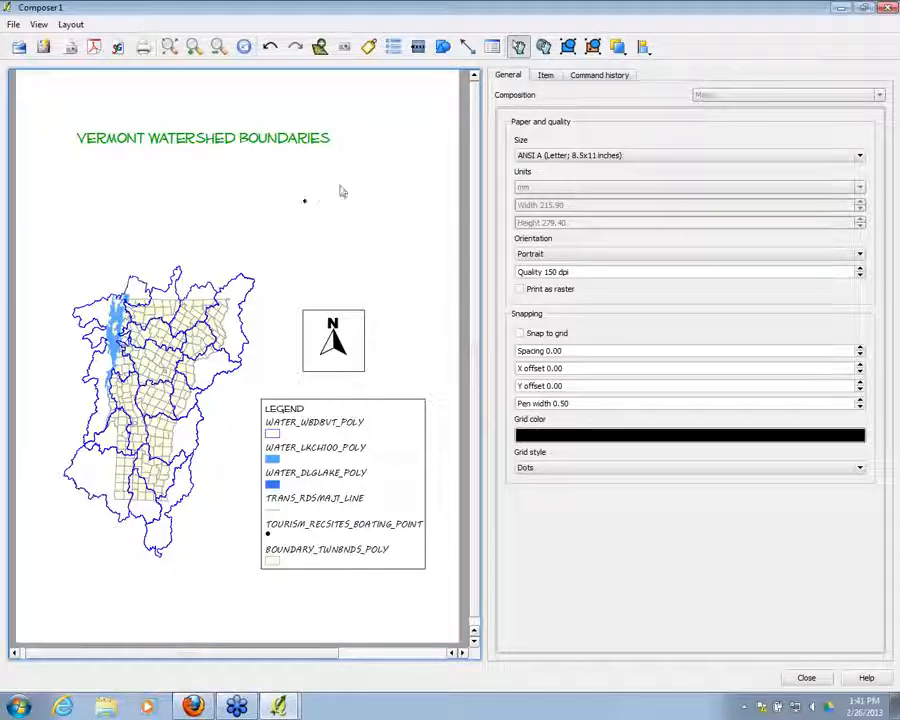
Examine the tiny ellipse below the title up close, together with its shape settings
left_click(195, 47)
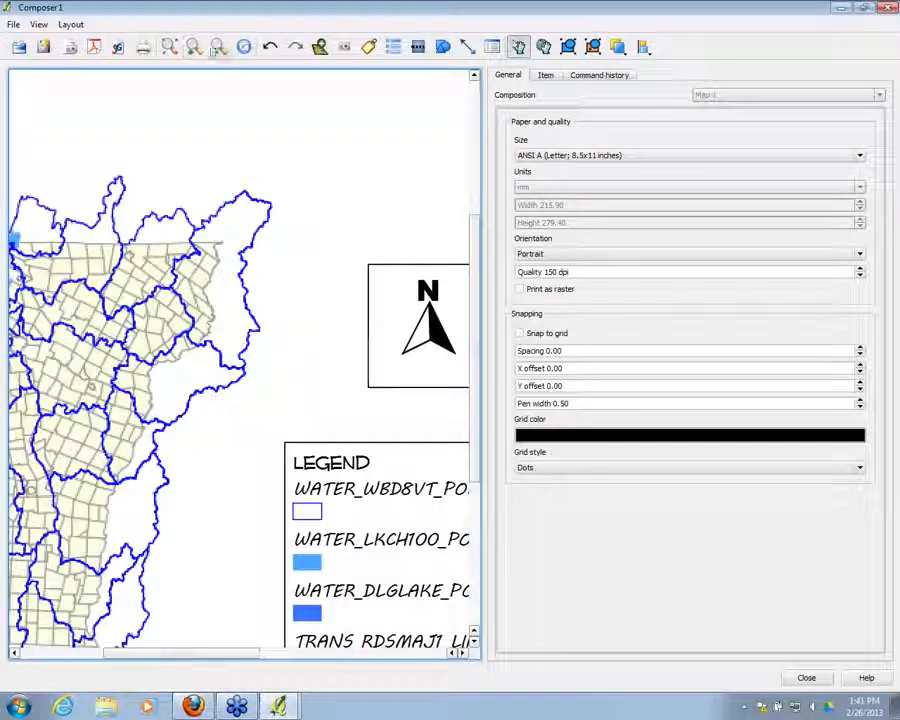
scroll(477, 240, "up", 3)
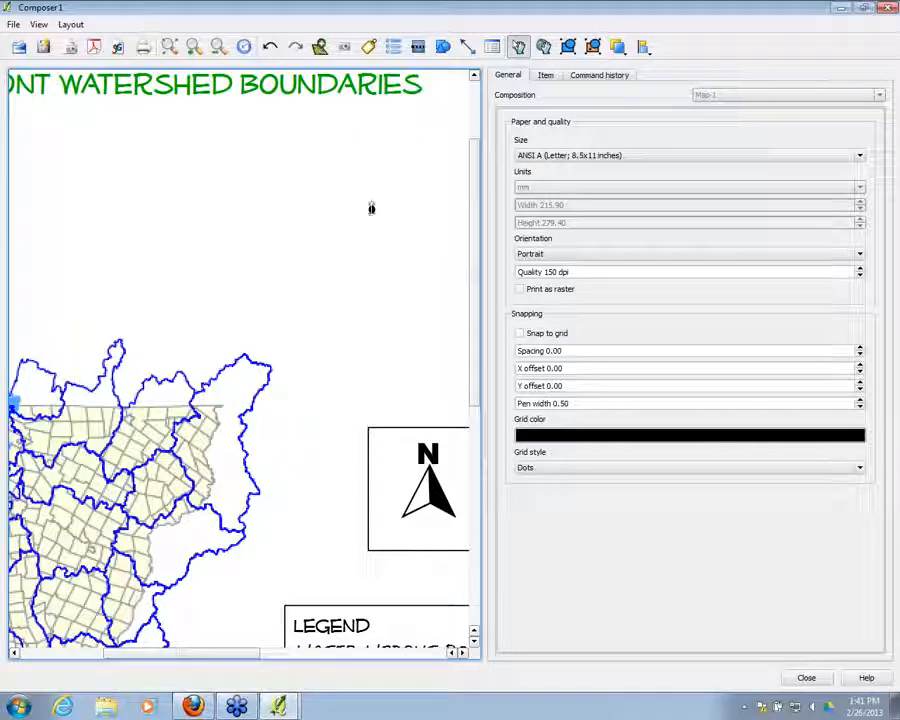
left_click(545, 77)
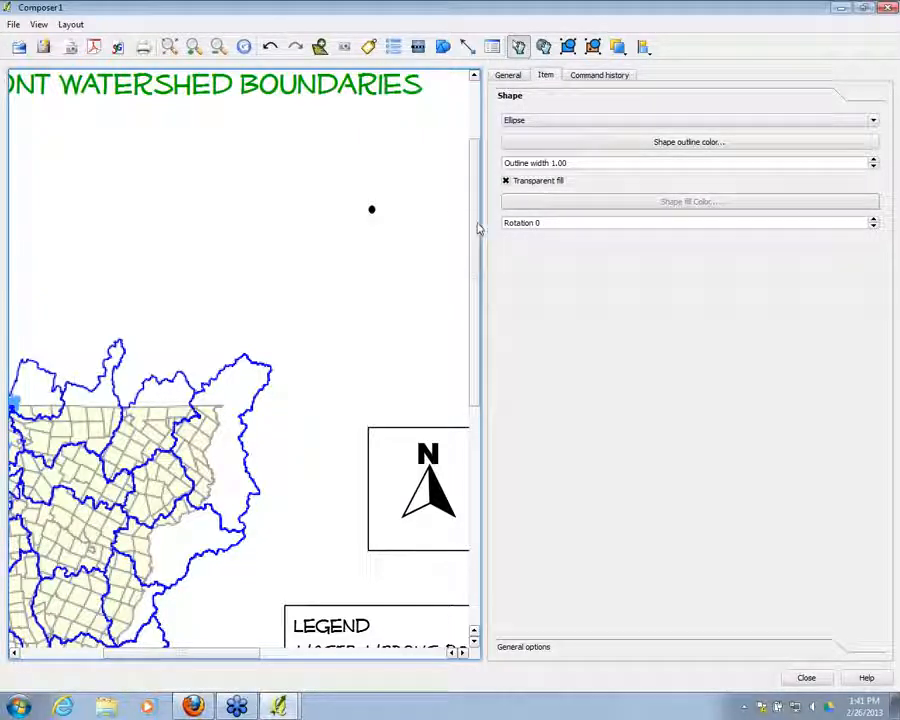
scroll(382, 260, "up", 1)
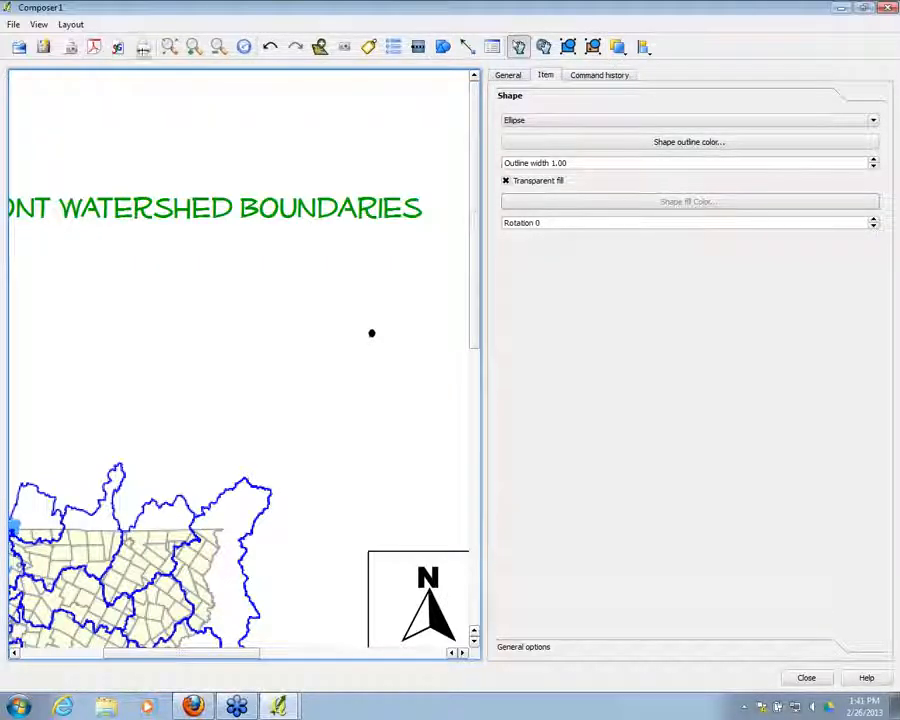
Enlarge the map frame from its upper left corner to about 145 mm wide and 208 mm high
left_click(169, 47)
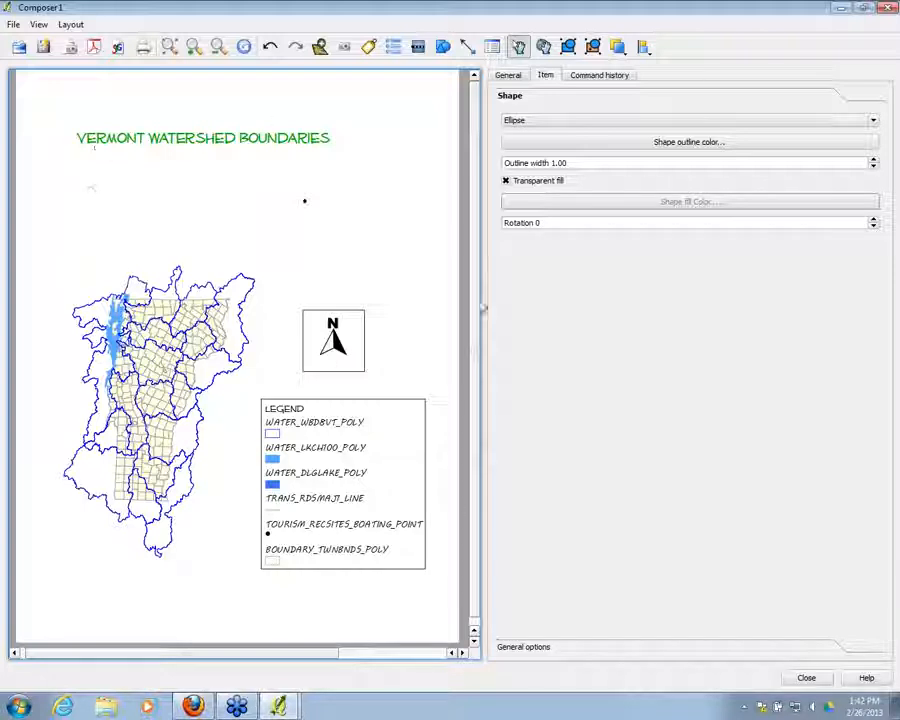
left_click(120, 238)
left_click_drag(33, 222, 23, 183)
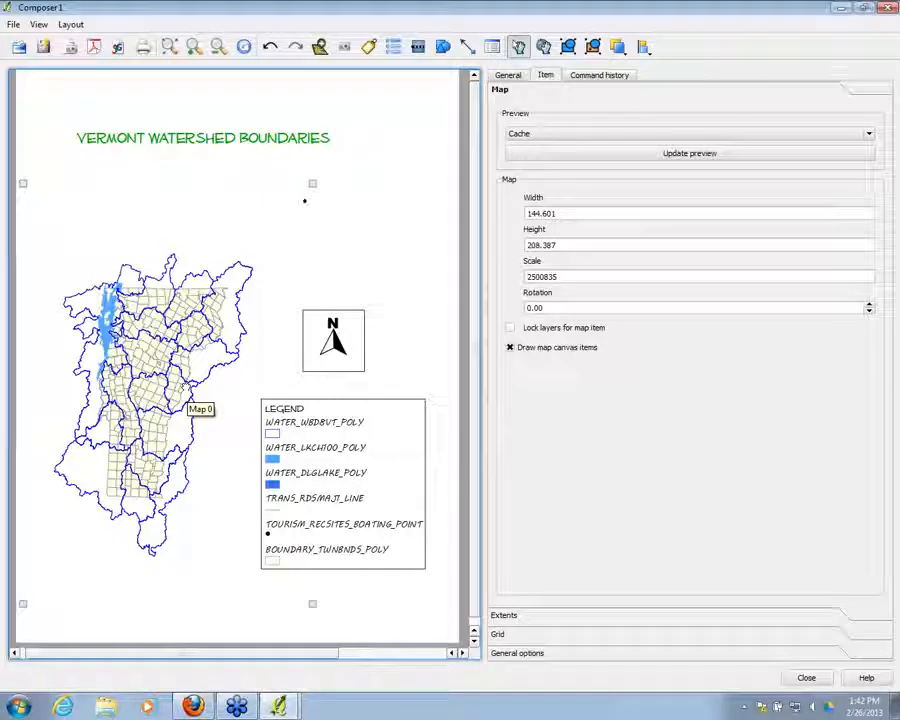
Add the title, north arrow and legend to the map selection, and group the four items
left_click(185, 140)
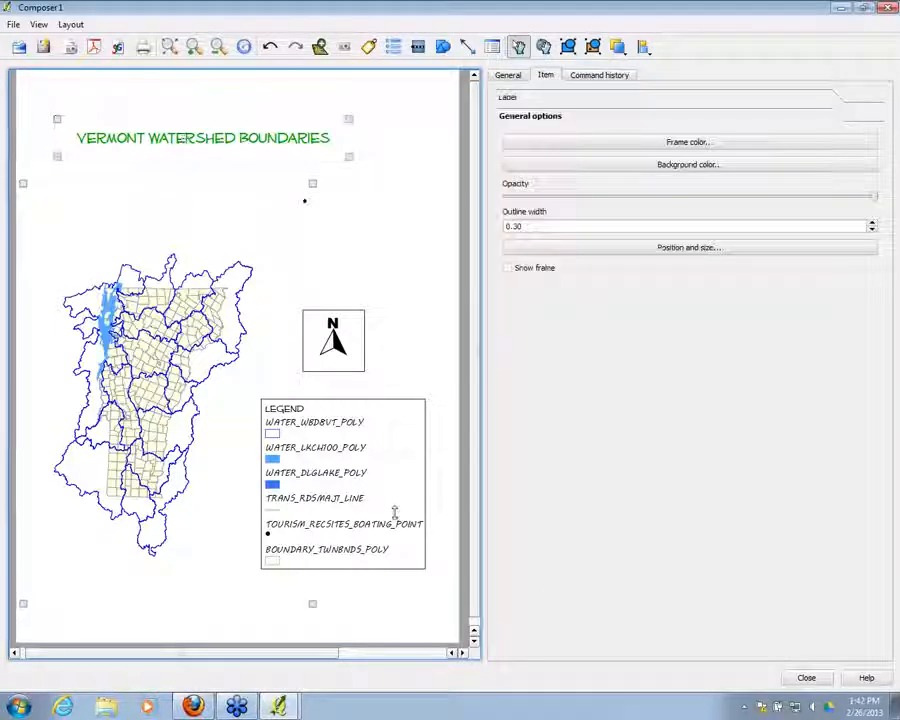
left_click(336, 342)
left_click(350, 468)
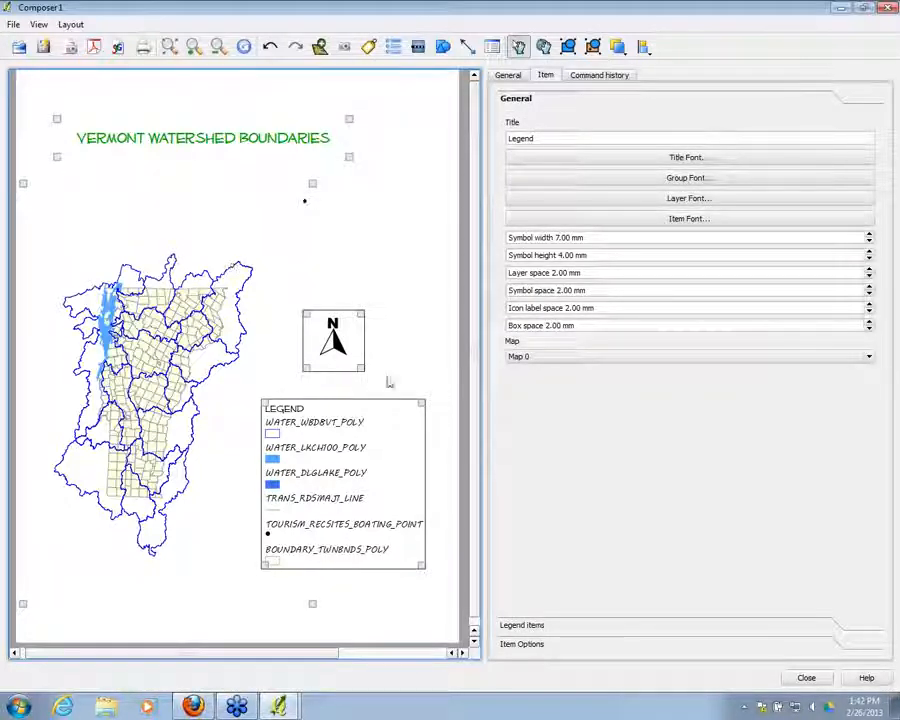
left_click(568, 47)
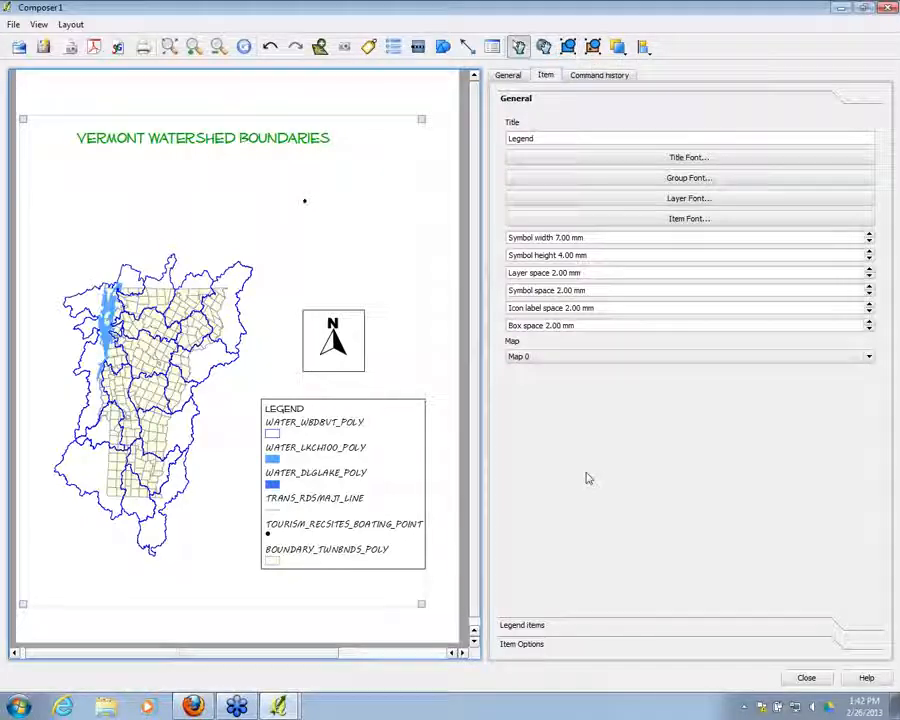
Move the grouped layout items slightly down and to the left on the page
left_click(299, 107)
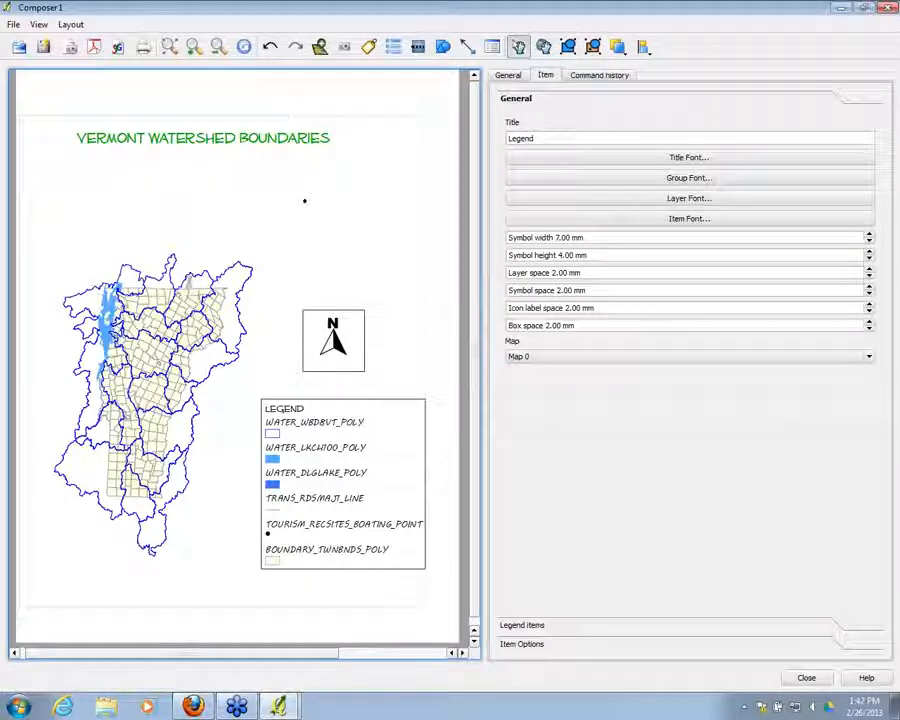
left_click_drag(184, 304, 238, 263)
left_click_drag(298, 221, 191, 311)
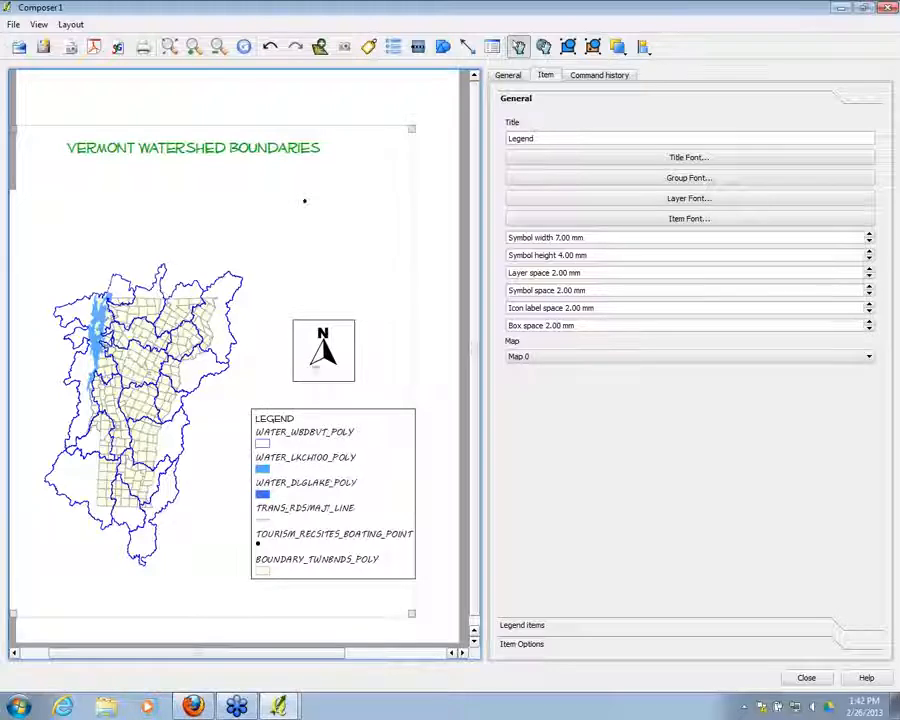
left_click(431, 186)
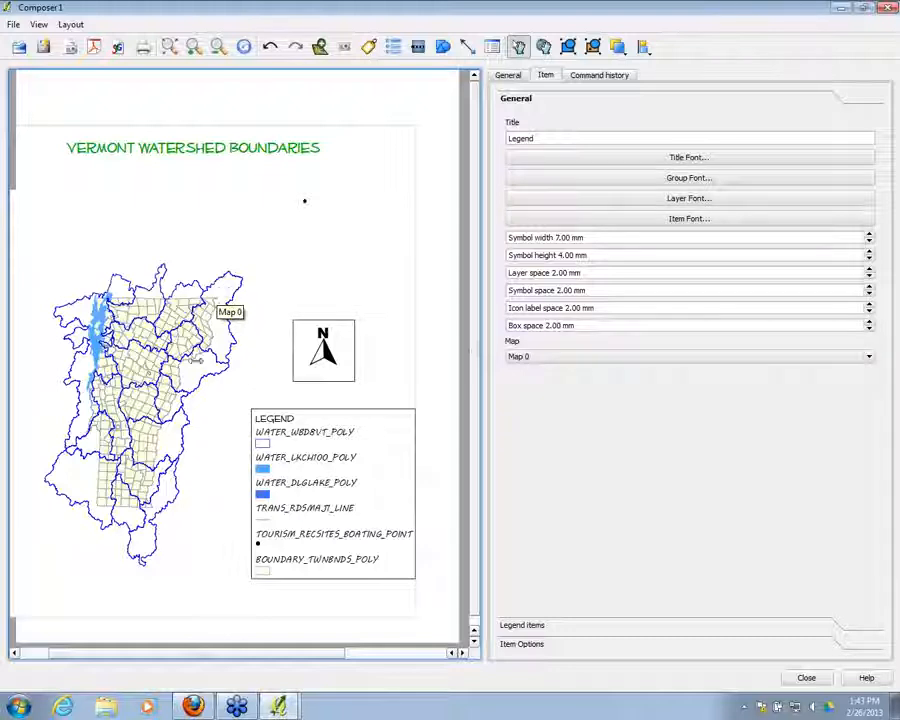
Ungroup the map, title, north arrow and legend, and clear the selection
left_click(212, 288)
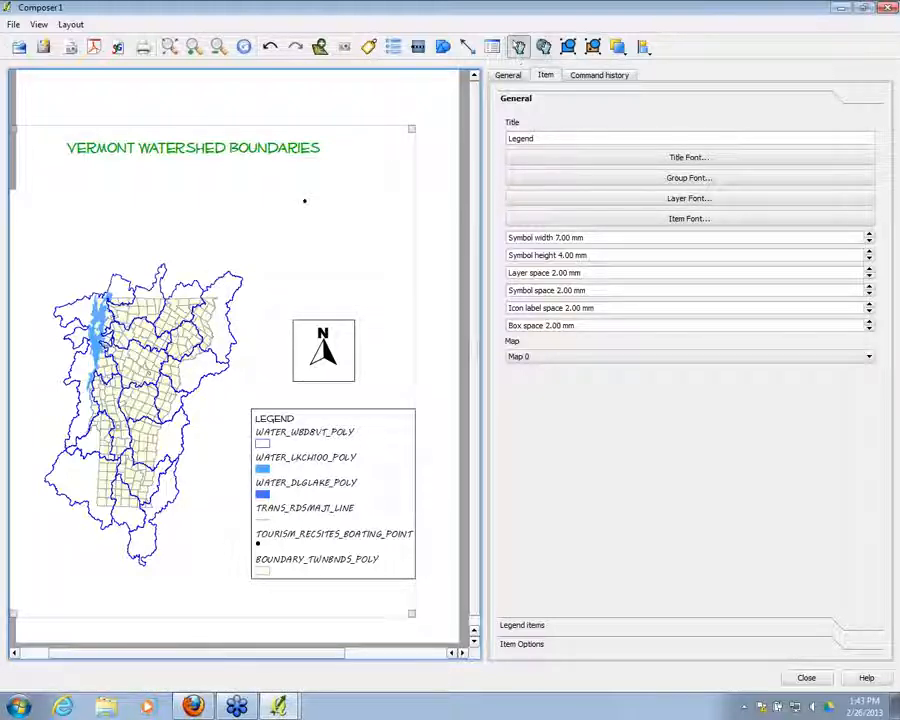
left_click(593, 47)
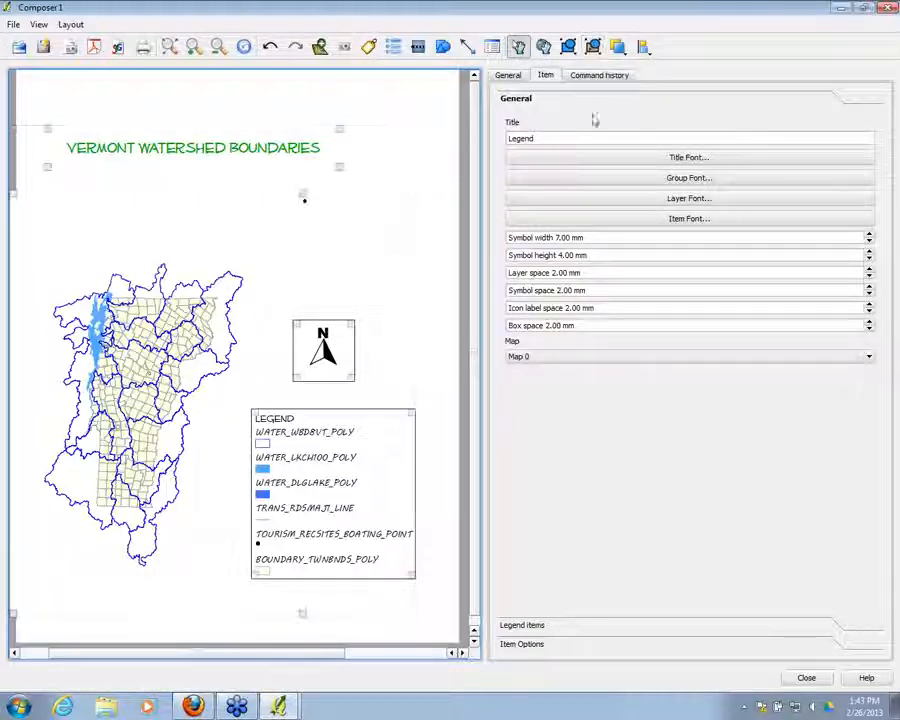
left_click(425, 530)
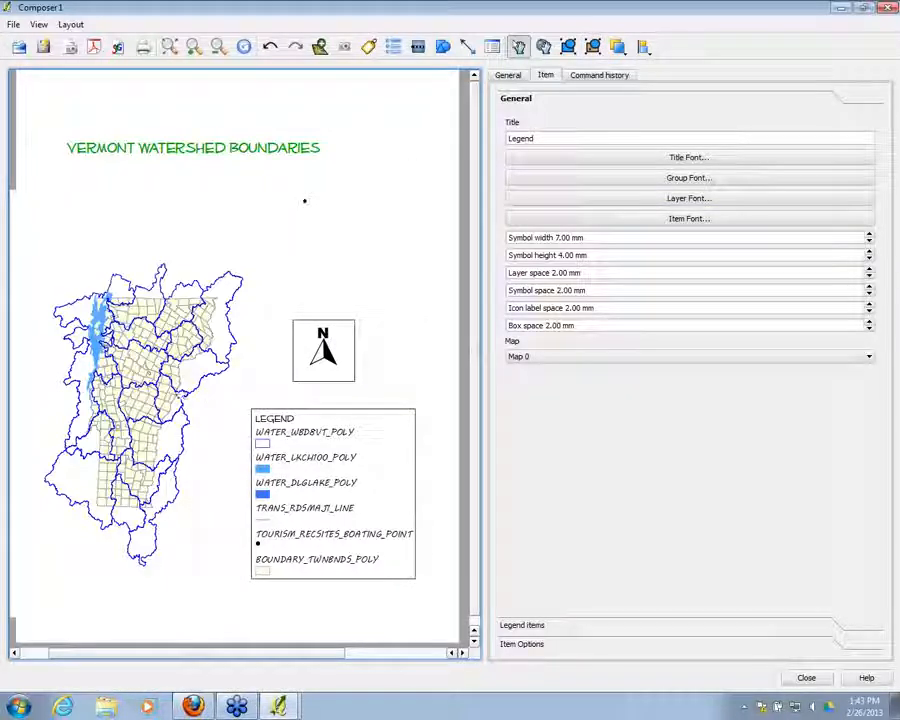
left_click(304, 200)
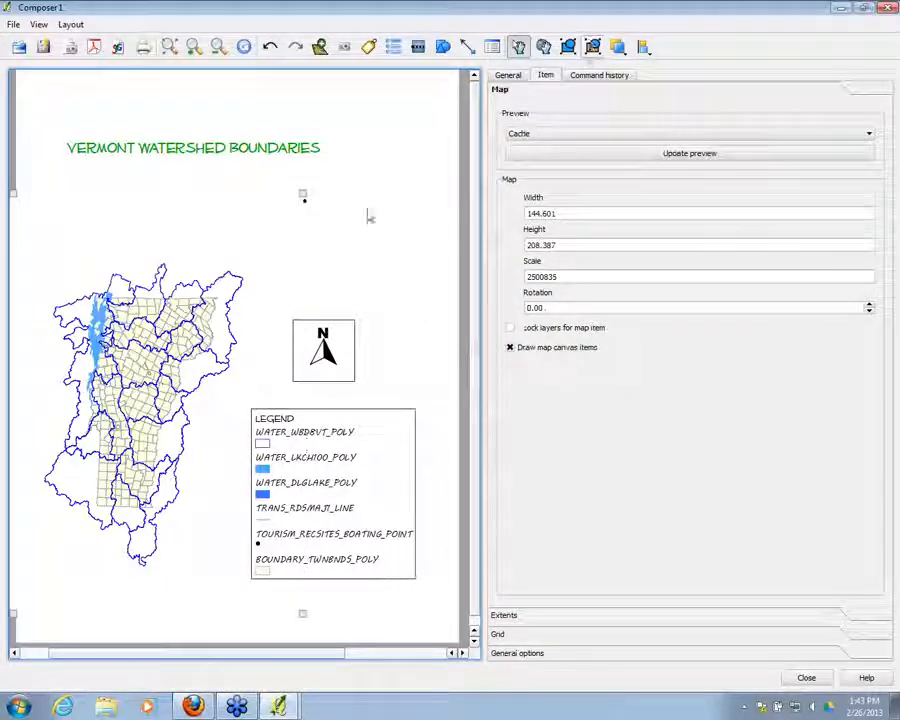
left_click(425, 96)
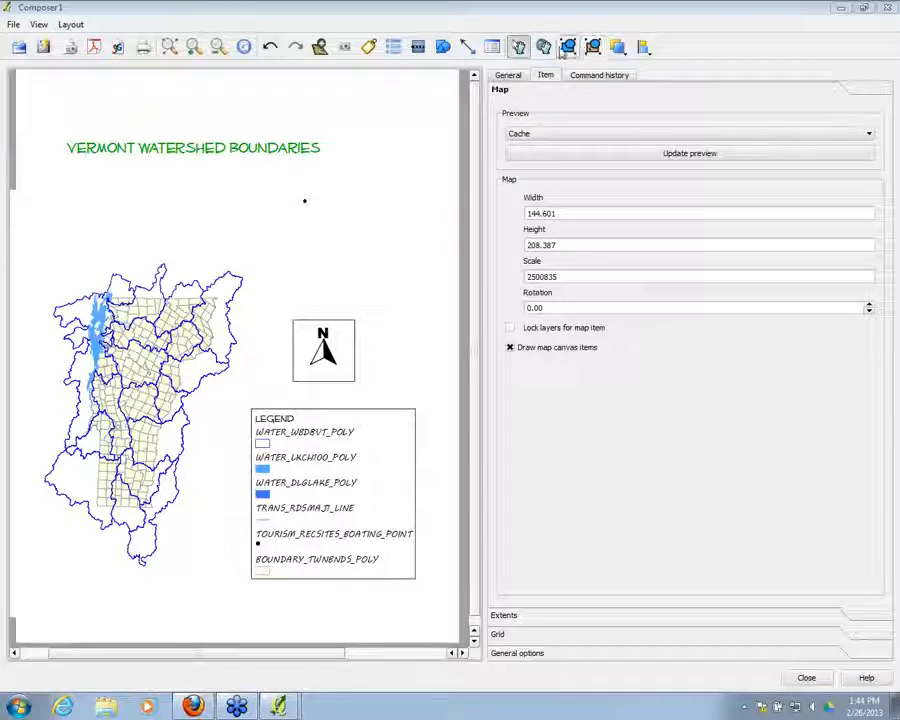
left_click(645, 47)
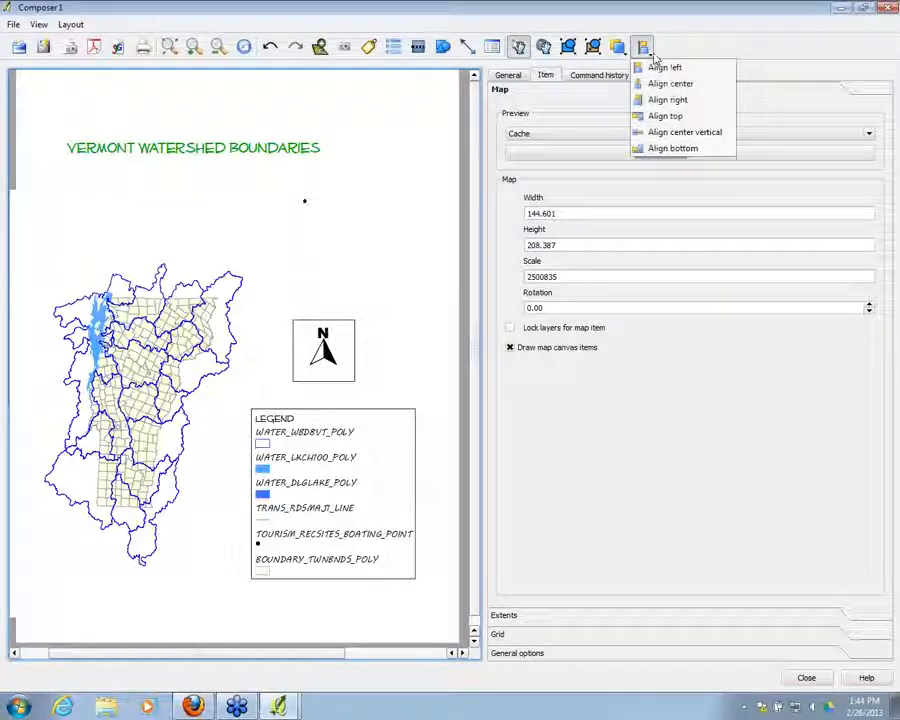
left_click(432, 279)
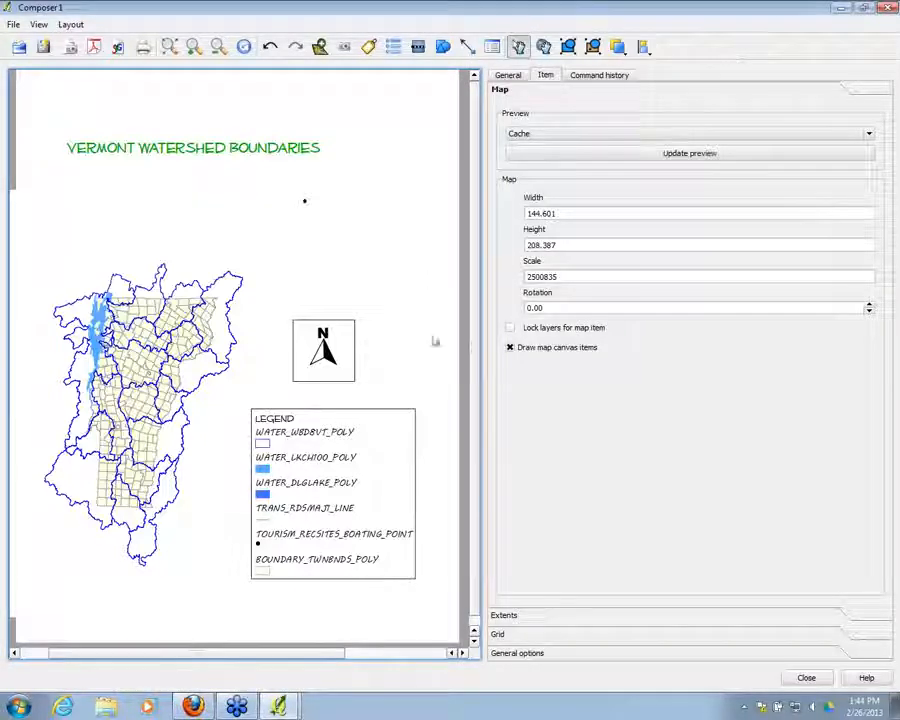
Select the north arrow and the legend together and align them along their left edges
left_click(323, 352)
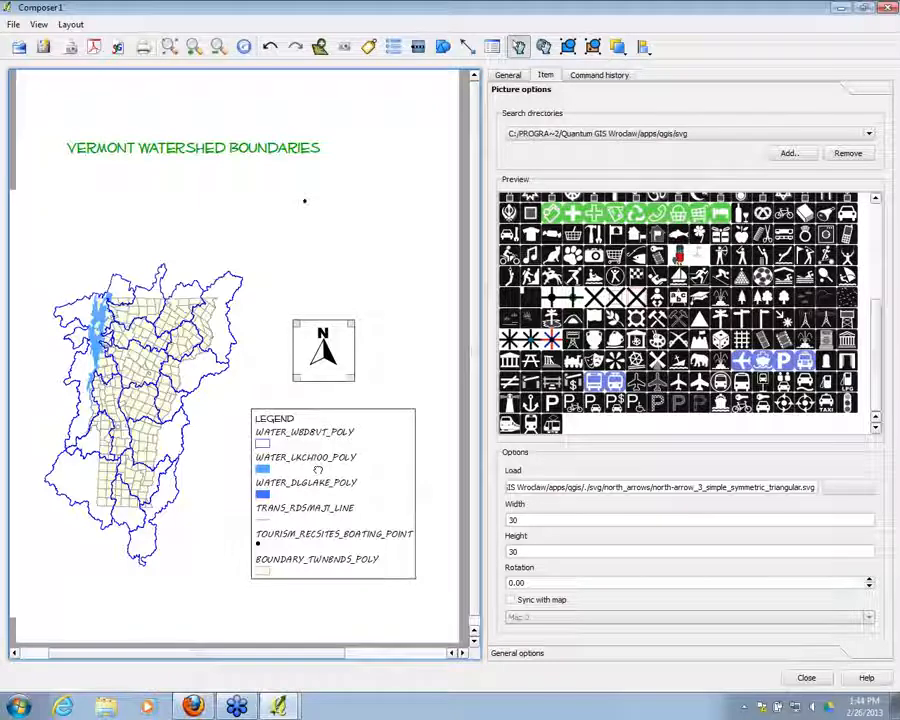
left_click(288, 466)
left_click(645, 46)
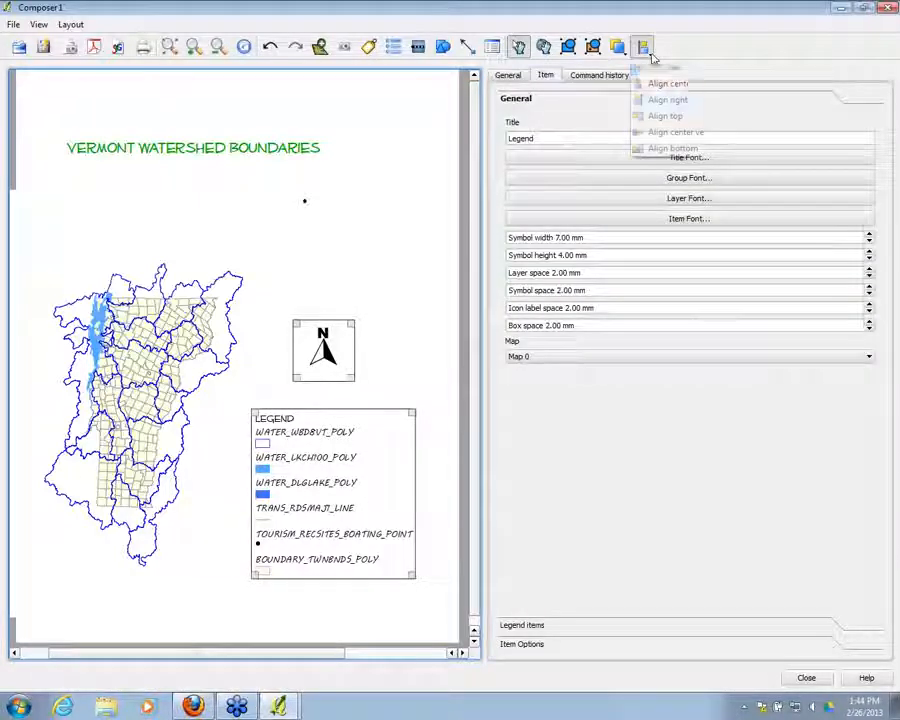
left_click(647, 64)
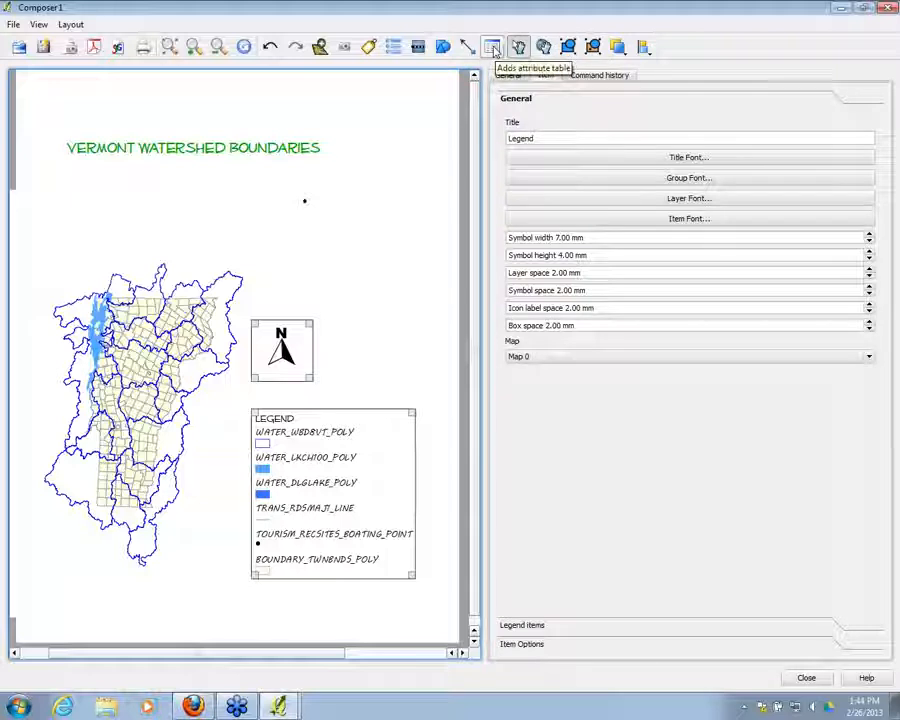
Try an attribute table of the BOUNDARY_TWNBNDS_POLY layer, placing it below the title and extending it downward to 39 rows
left_click(492, 48)
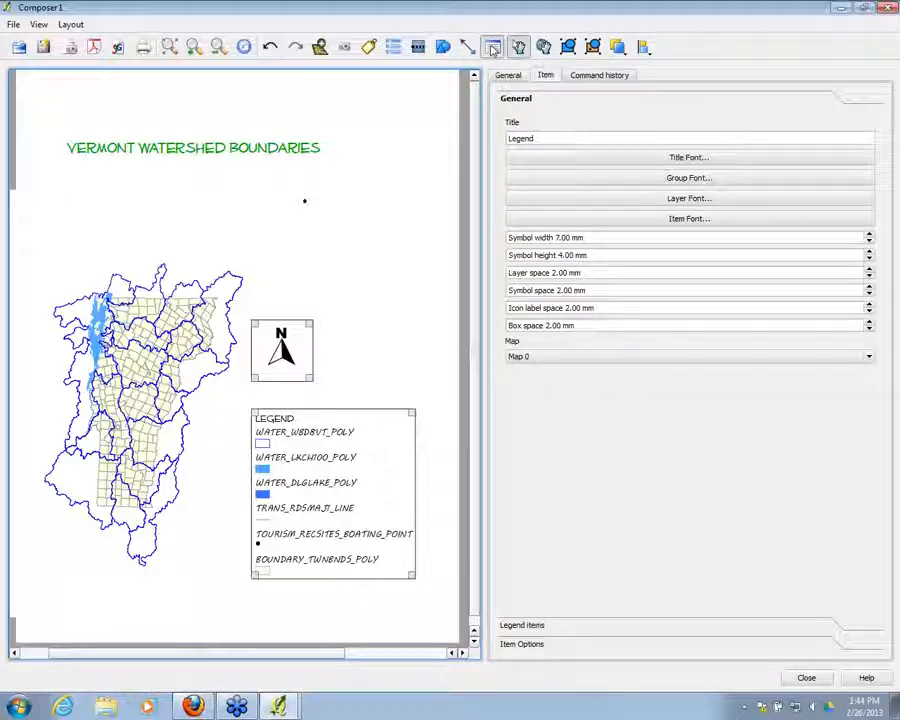
left_click(279, 224)
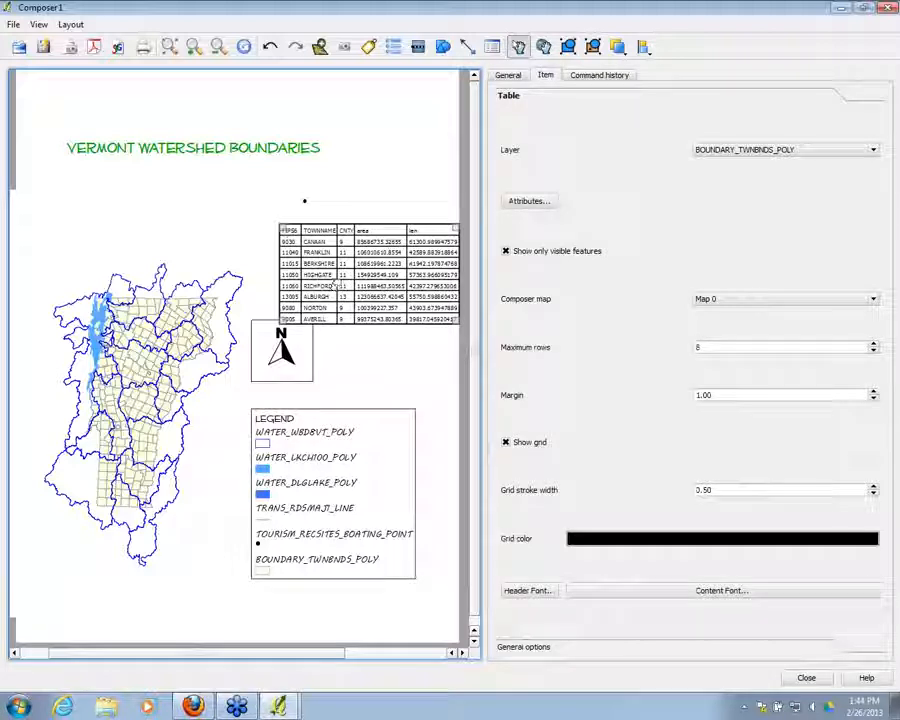
left_click_drag(347, 263, 266, 195)
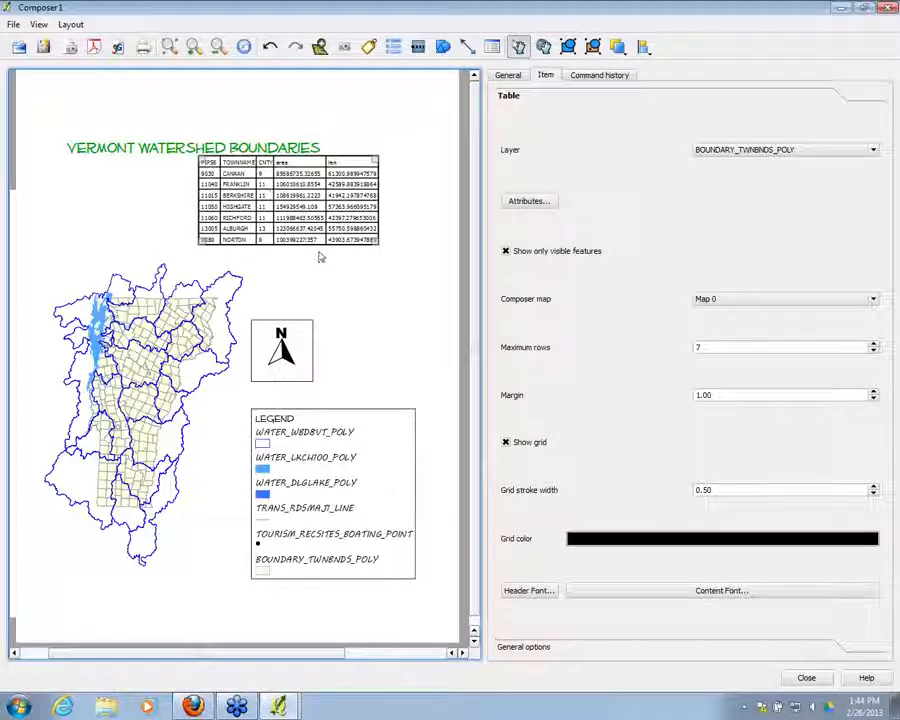
left_click_drag(378, 243, 395, 455)
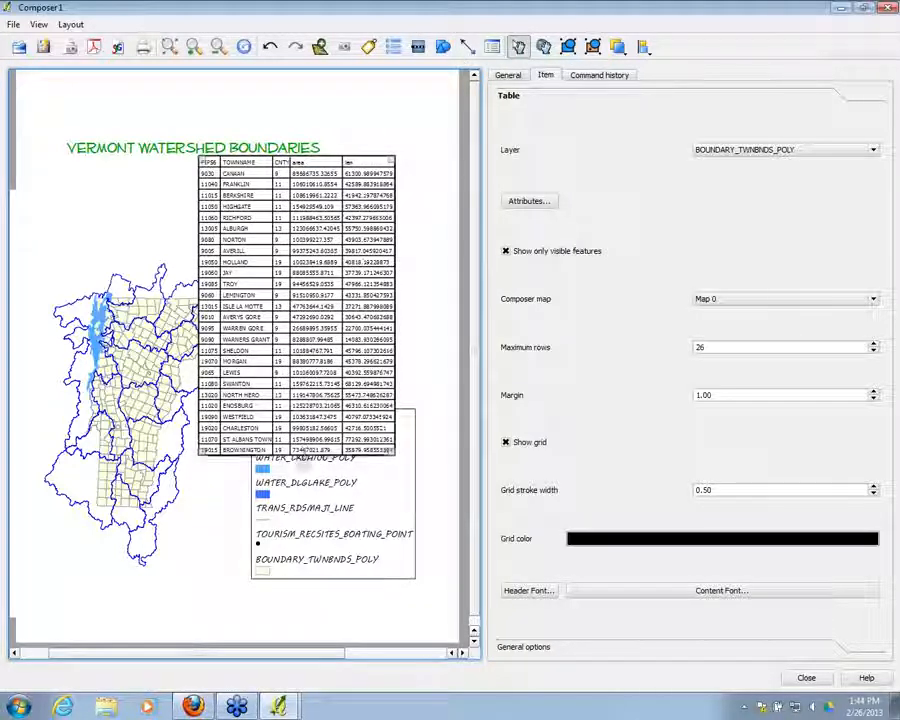
left_click_drag(296, 455, 307, 614)
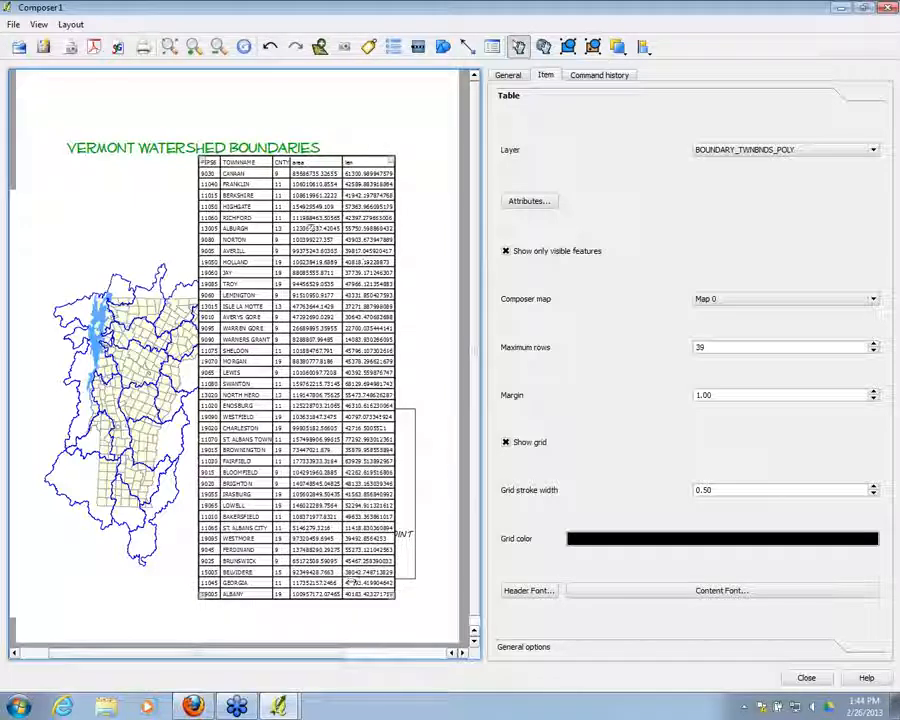
Reposition the attribute table and extend it to 47 rows, then delete the table from the layout
left_click_drag(311, 229, 135, 154)
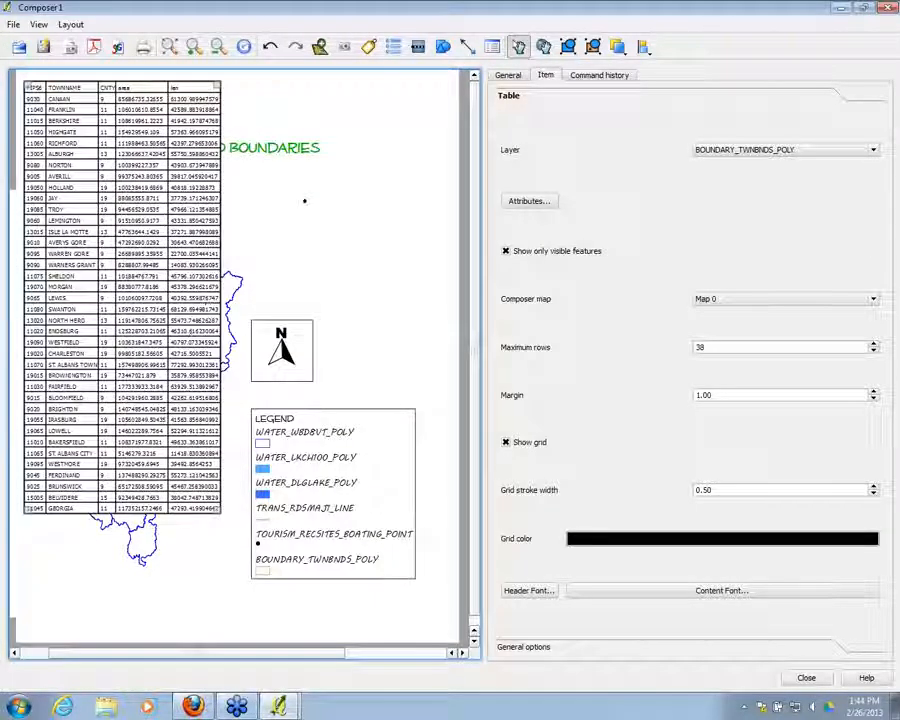
left_click_drag(112, 512, 113, 613)
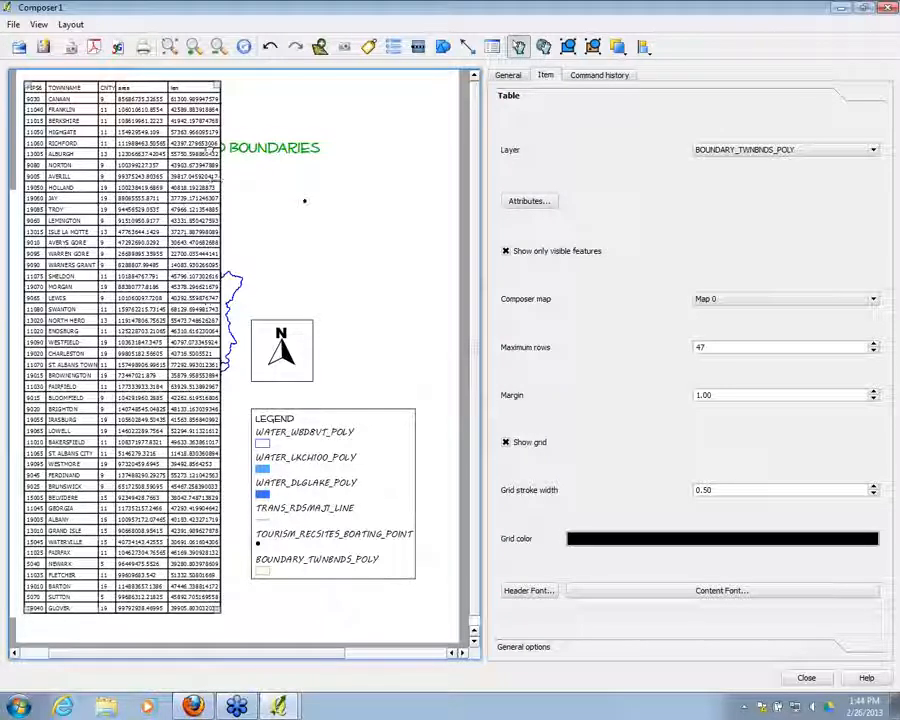
left_click_drag(128, 264, 321, 265)
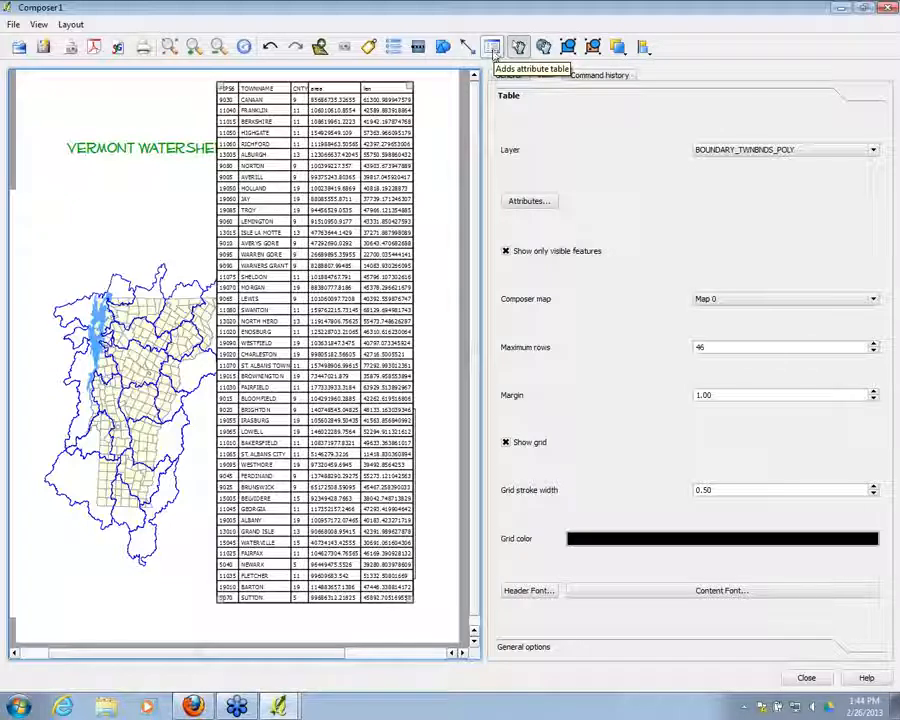
key("Delete")
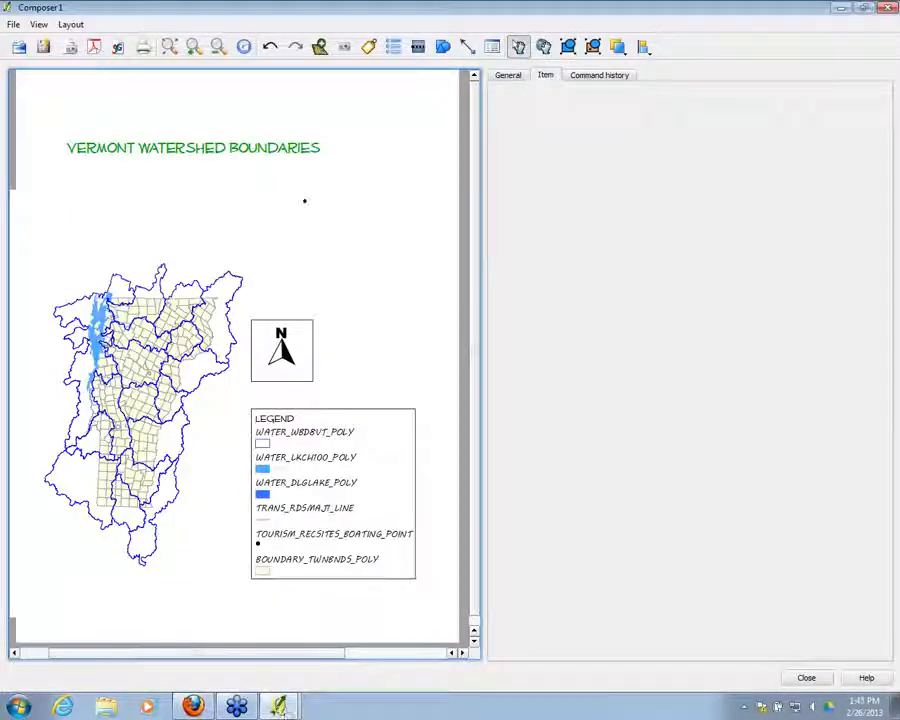
mouse_move(278, 706)
left_click(213, 652)
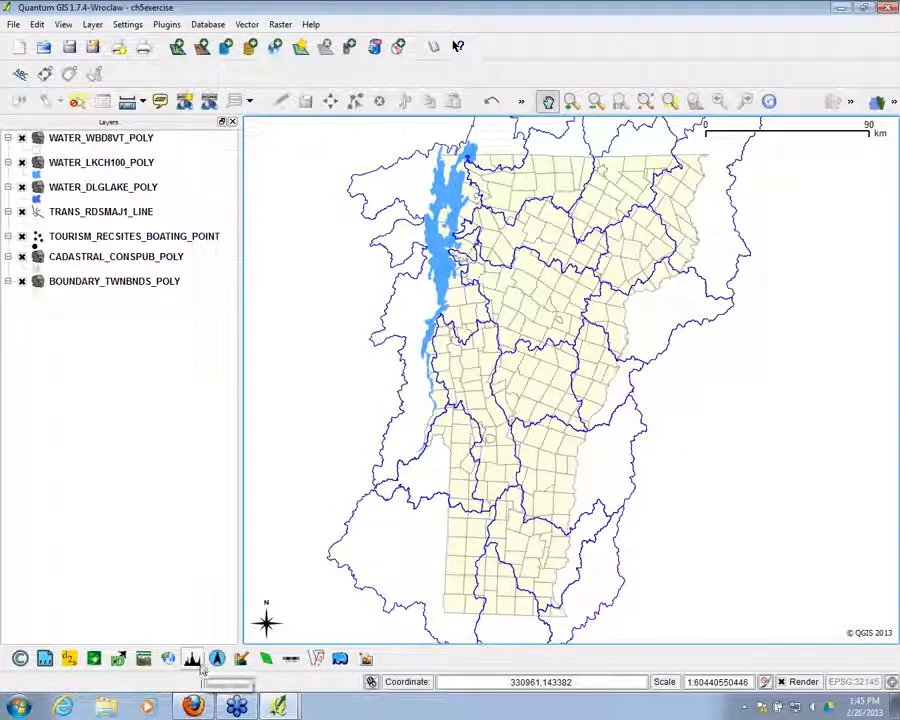
mouse_move(300, 707)
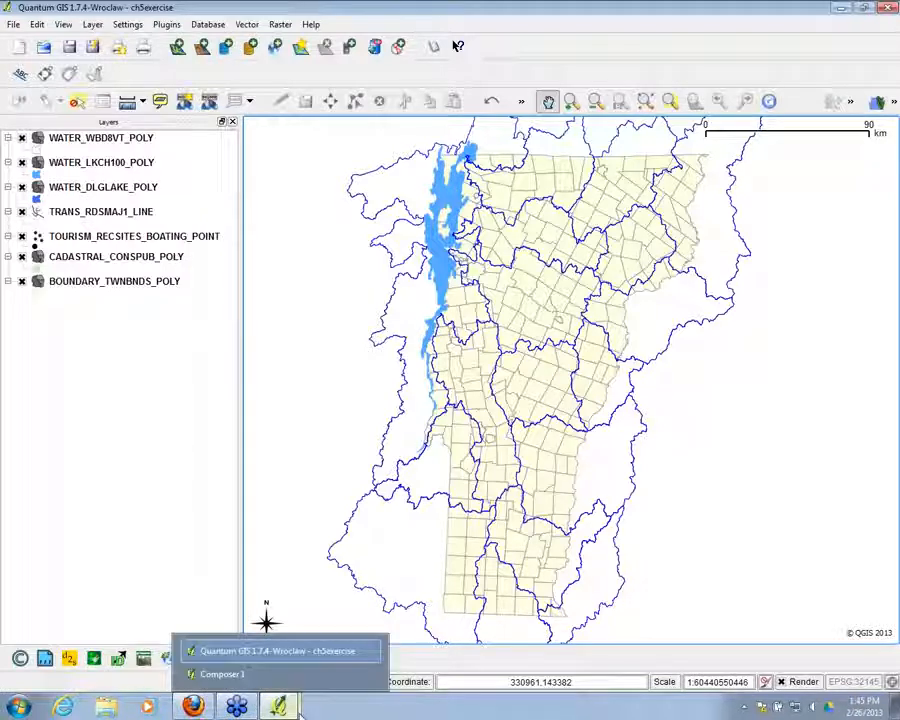
left_click(222, 674)
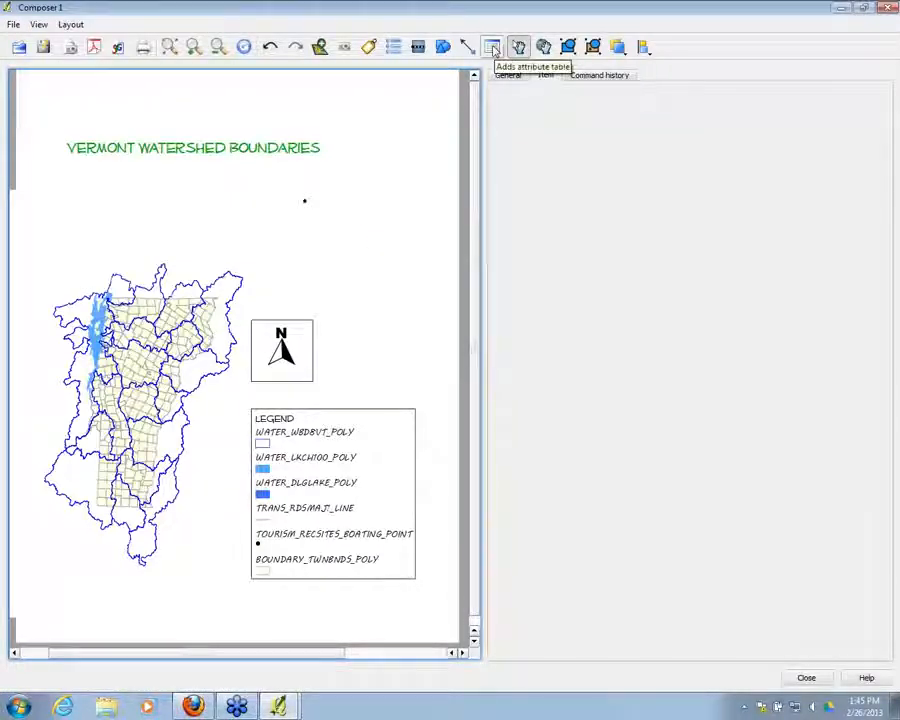
Switch to the main QGIS window and move the CADASTRAL_CONSPUB_POLY layer below BOUNDARY_TWNBNDS_POLY in the layer order
mouse_move(283, 709)
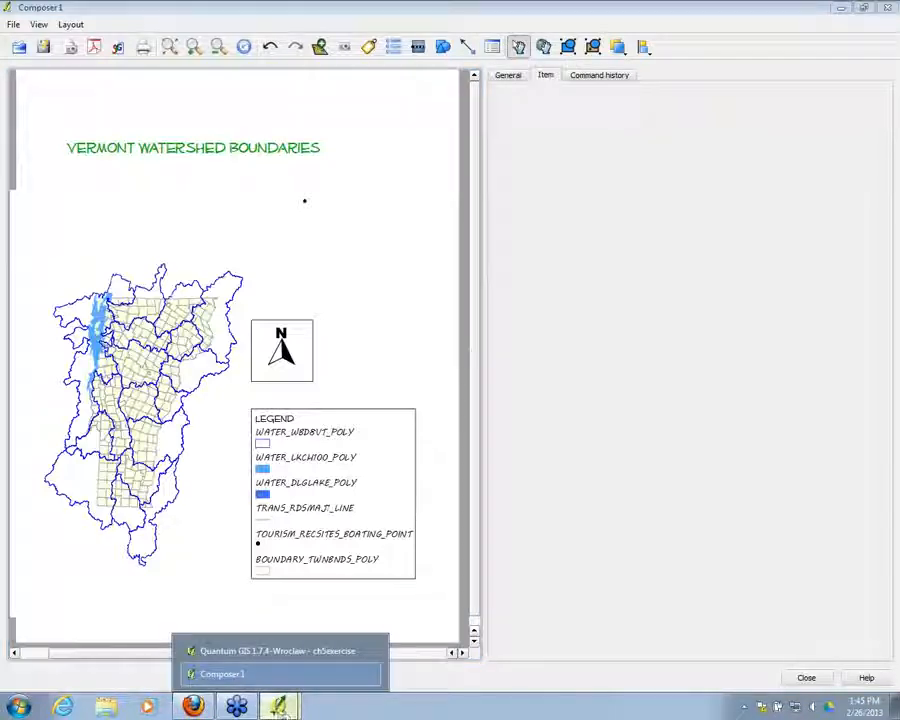
left_click(242, 651)
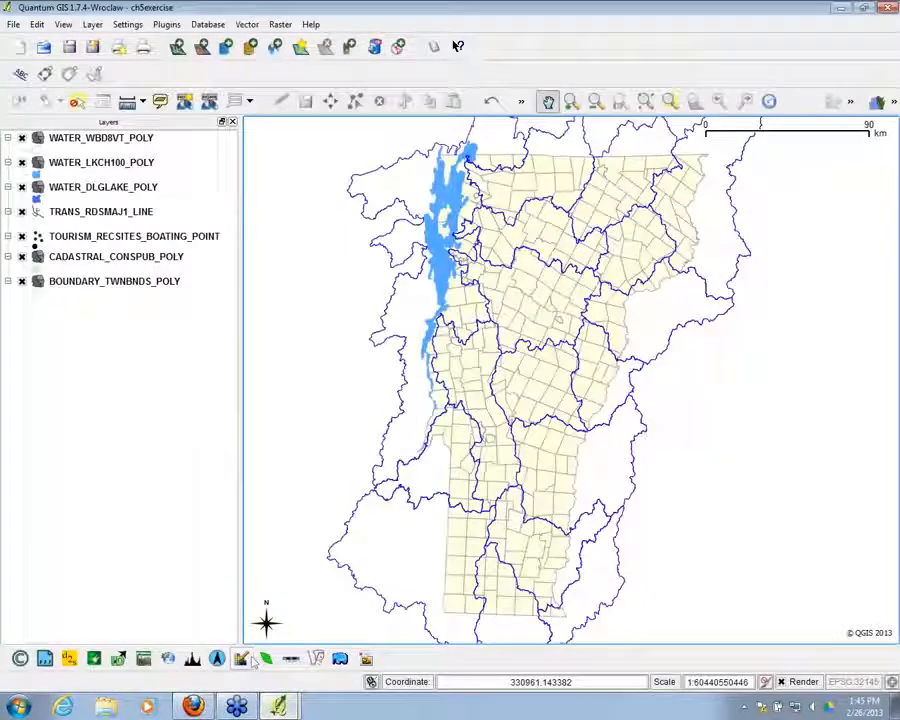
left_click(110, 259)
left_click_drag(110, 259, 120, 324)
Switch back to the print composer, try an attribute table above the north arrow, and delete it
mouse_move(278, 706)
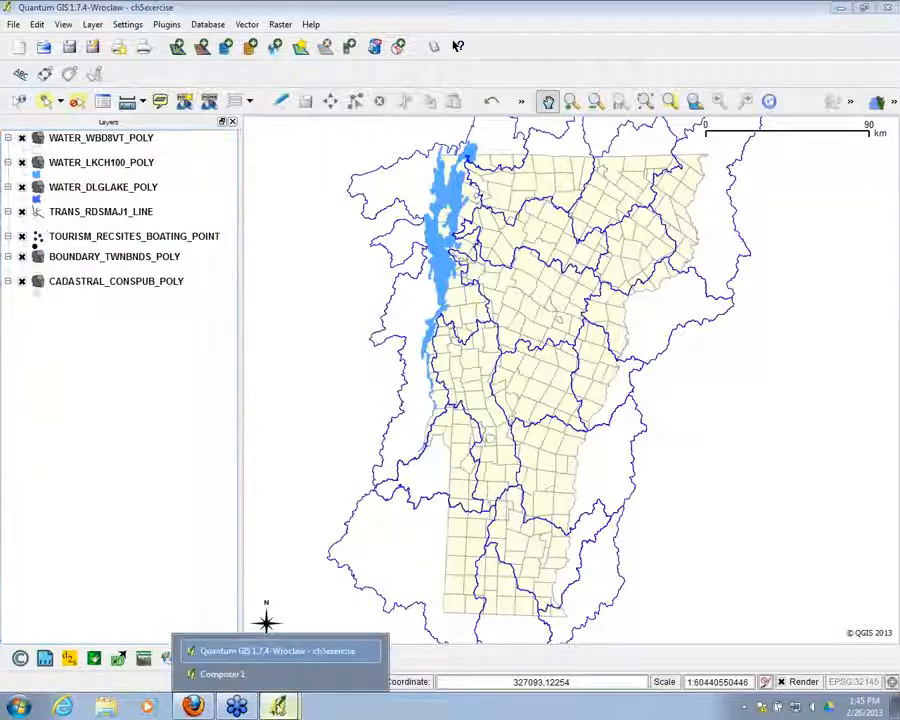
left_click(207, 671)
left_click(492, 46)
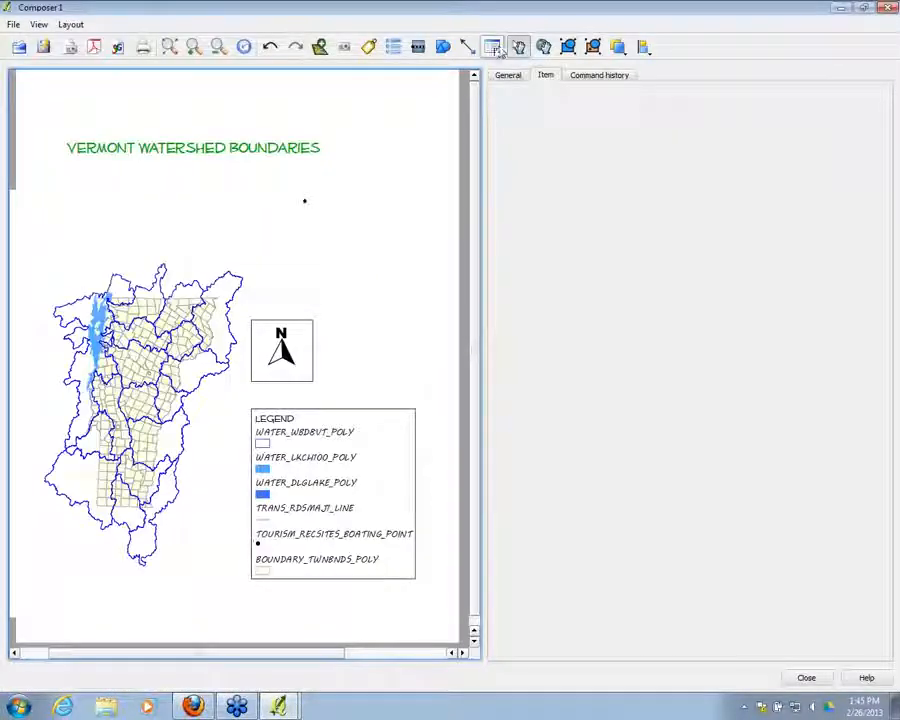
left_click(305, 200)
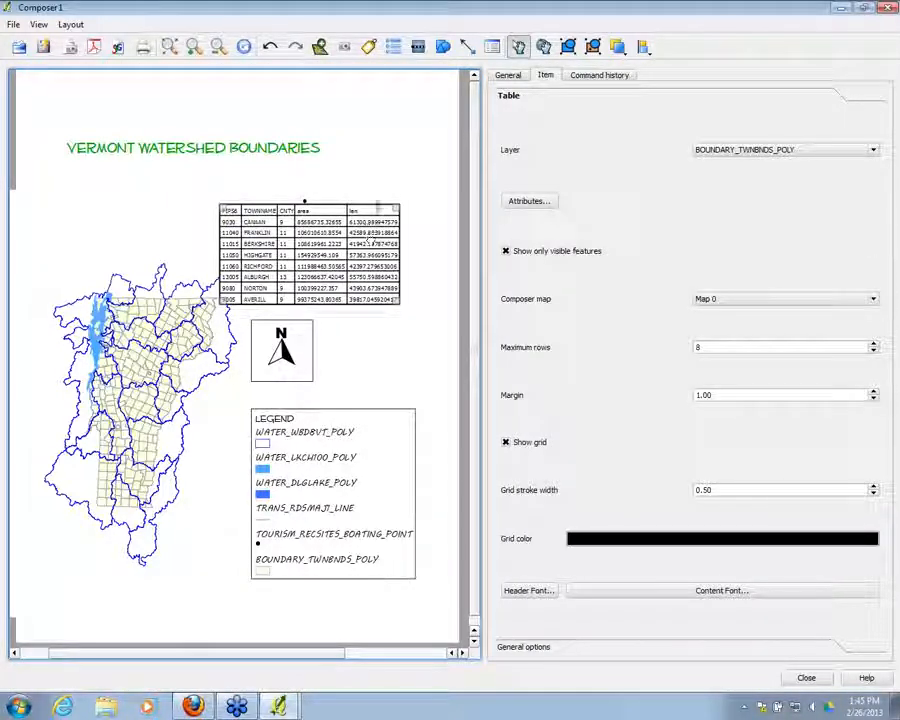
key("Delete")
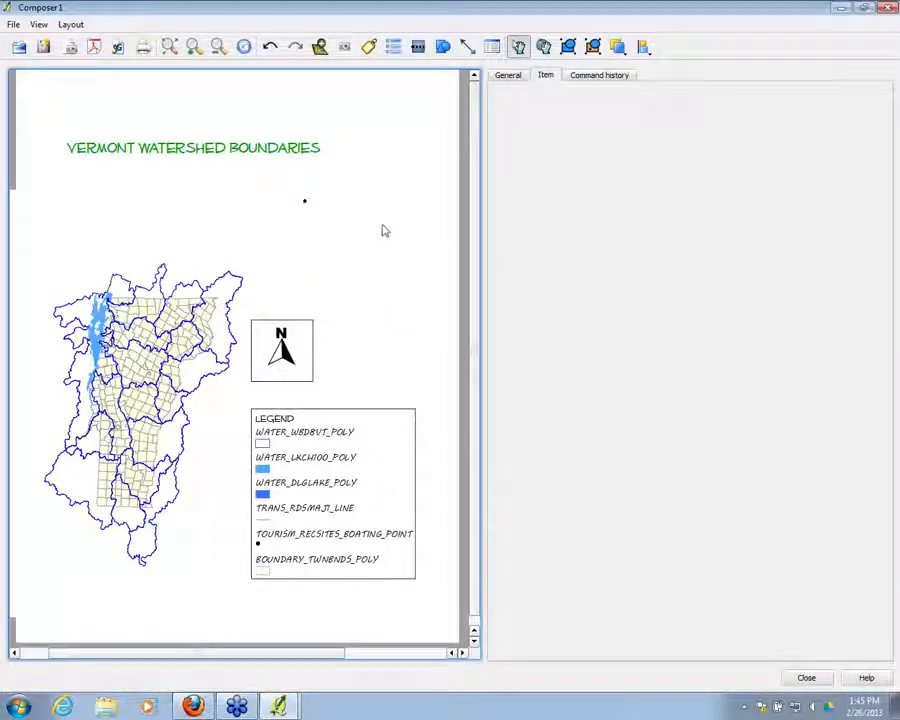
Switch to the main QGIS window and move the WATER_WBD8VT_POLY layer to the end of the layer order
left_click(278, 706)
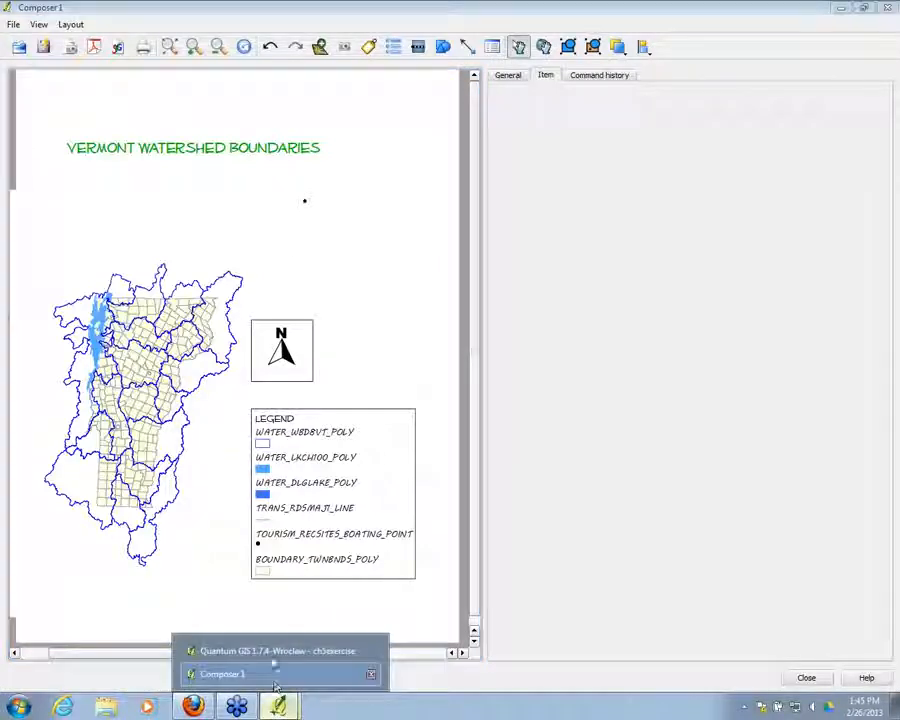
left_click(260, 646)
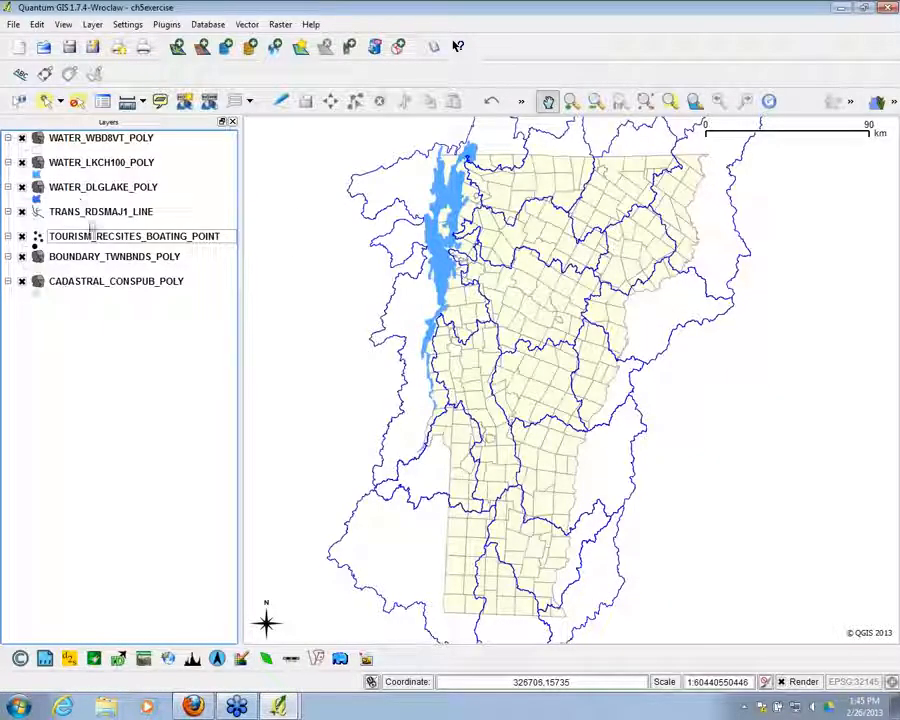
left_click(93, 139)
left_click_drag(93, 139, 90, 283)
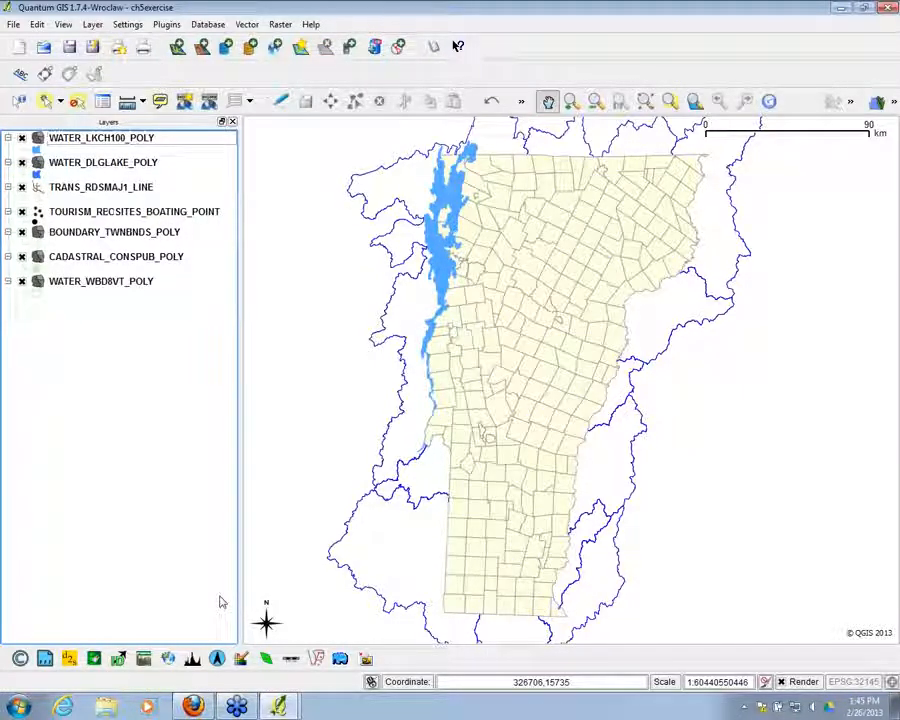
Return to the print composer, try an attribute table to the right of the north arrow, and delete it
mouse_move(278, 704)
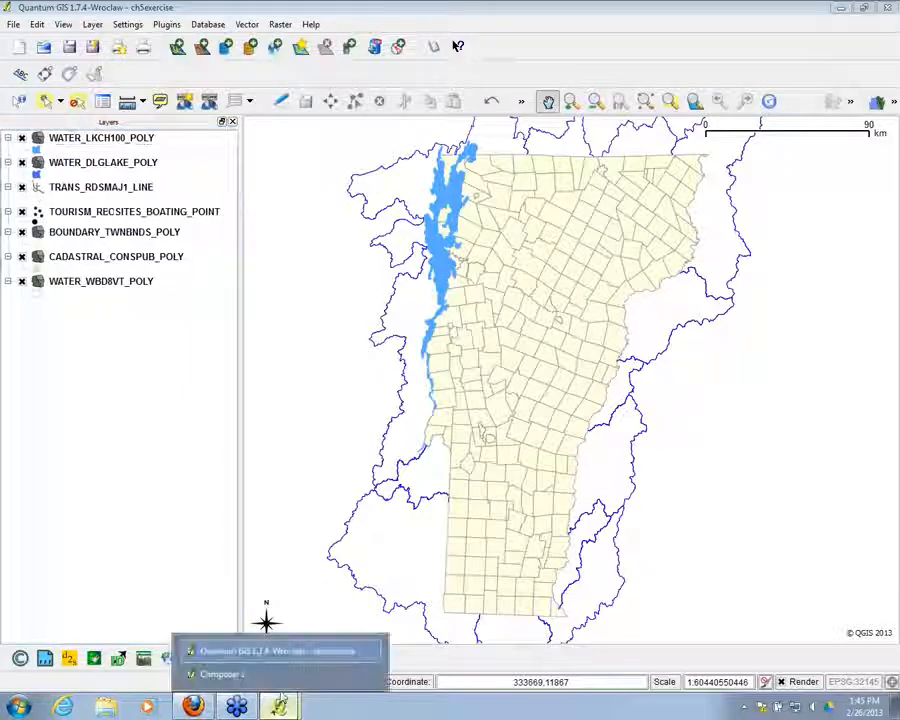
left_click(222, 675)
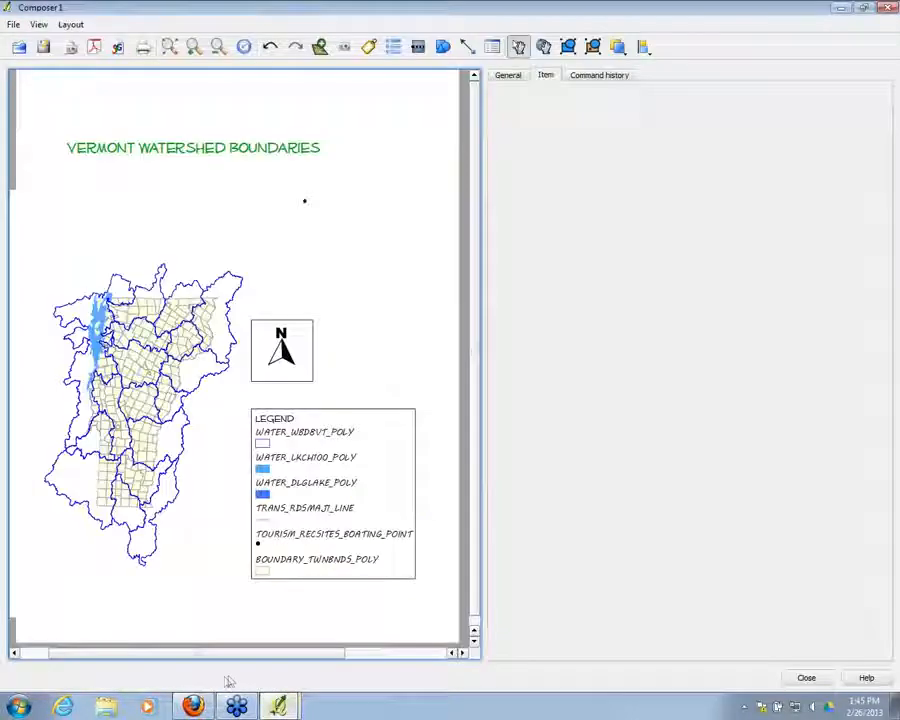
left_click(492, 47)
left_click(358, 248)
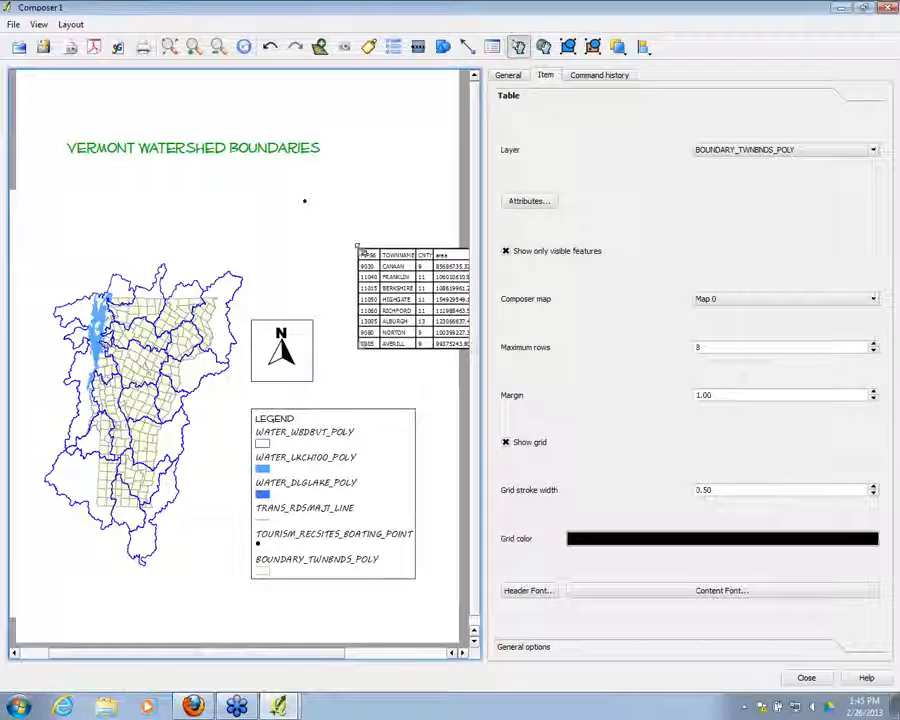
key("Delete")
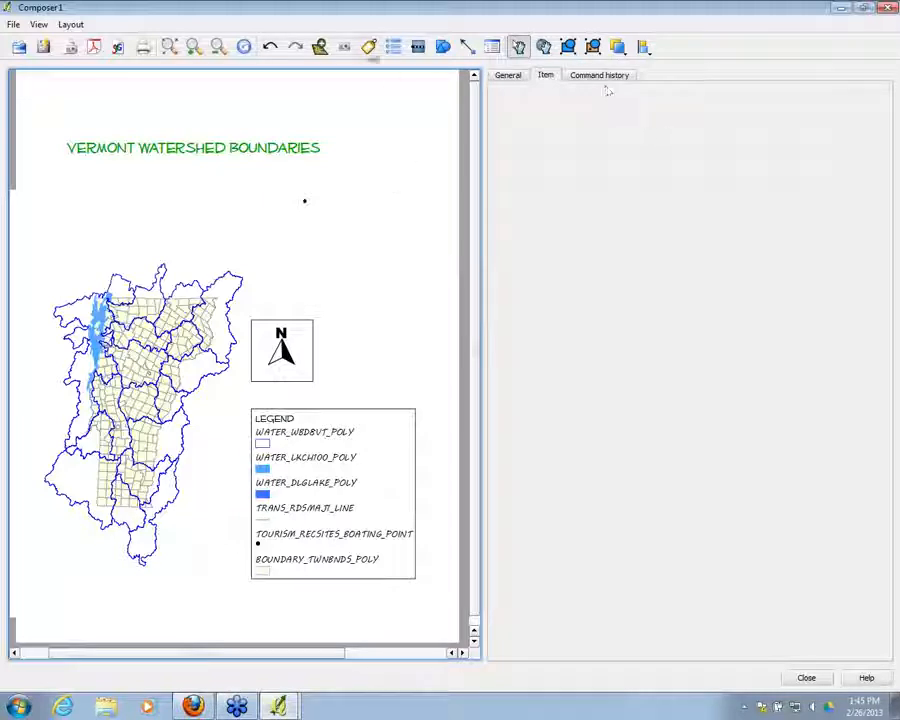
Refresh the composer view to redraw the map with the changed layer order
left_click(245, 48)
Try another attribute table in the blank area right of the map on the refreshed layout, and delete it
left_click(518, 48)
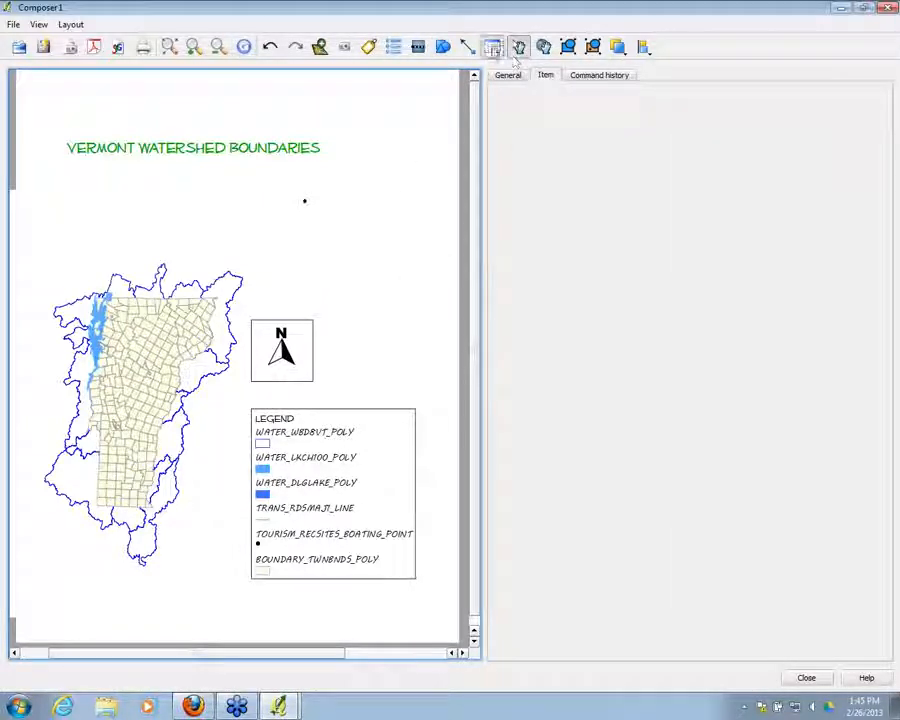
left_click_drag(343, 209, 390, 268)
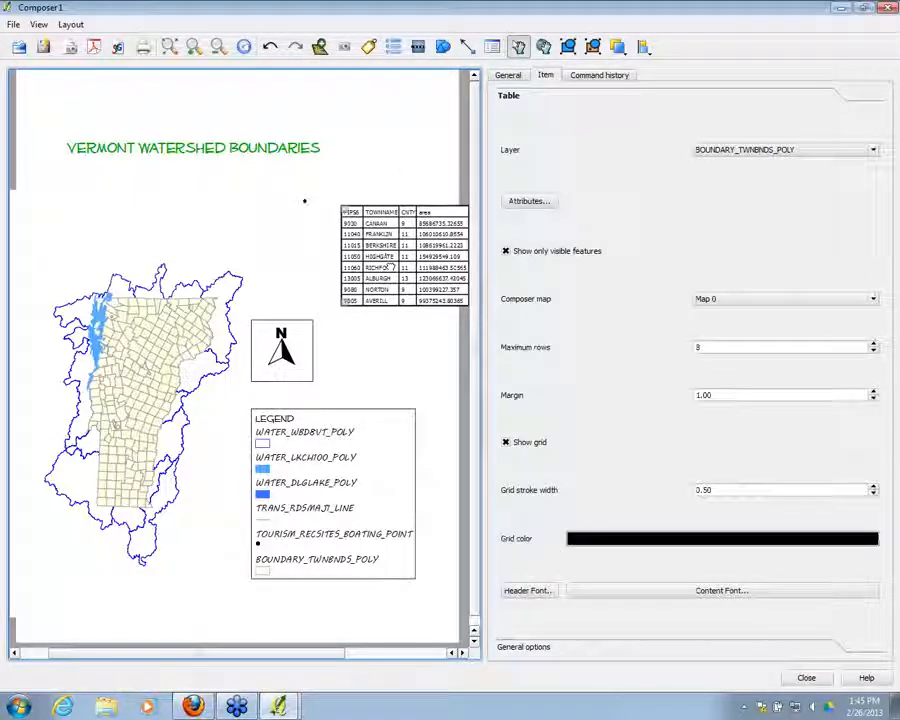
key("Delete")
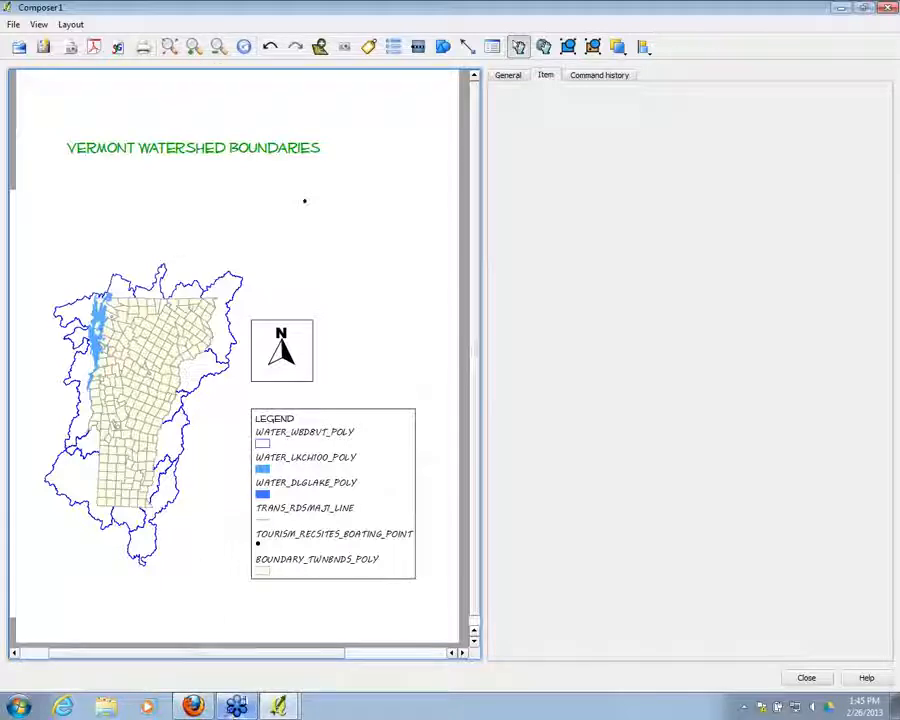
Switch to the main QGIS window and move the WATER_WBD8VT_POLY layer to the start of the layer order
left_click(277, 707)
left_click(265, 651)
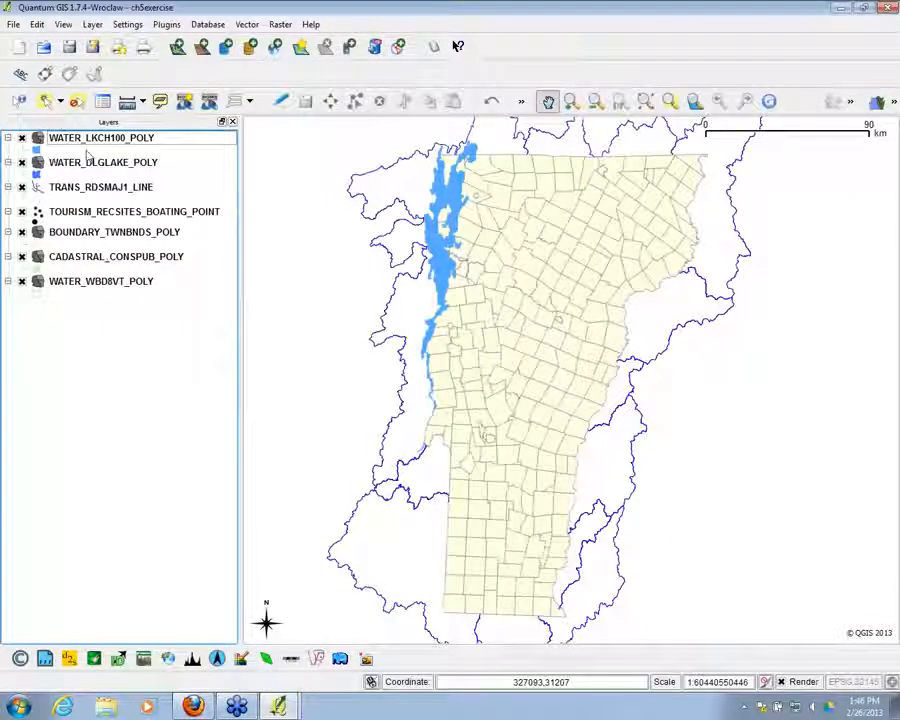
left_click(88, 284)
key("ctrl+d")
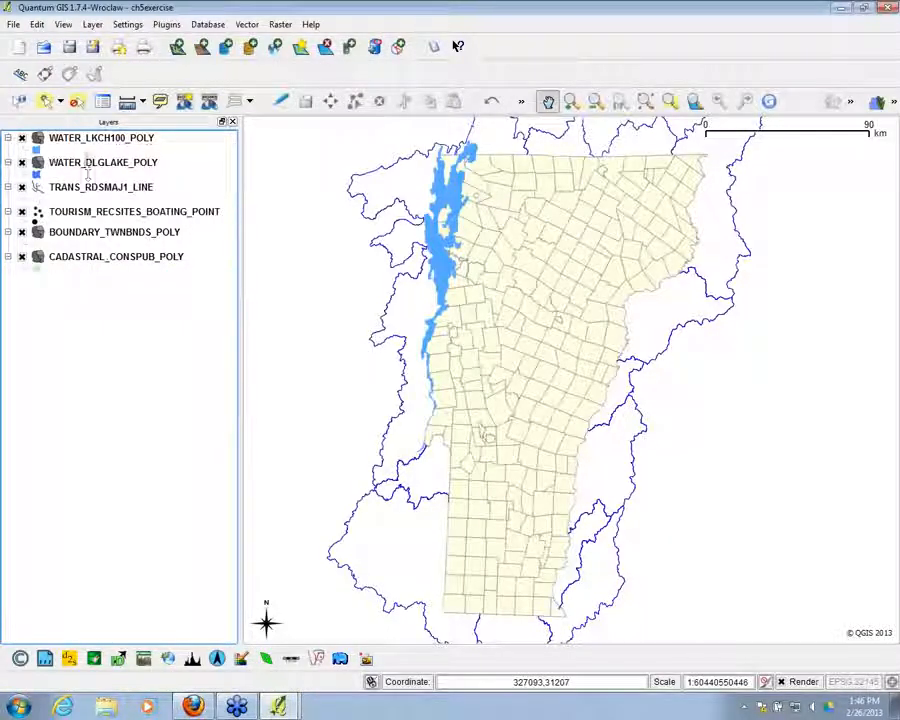
Return to the print composer and refresh the view to redraw the watershed boundaries over the towns
left_click(278, 706)
left_click(222, 674)
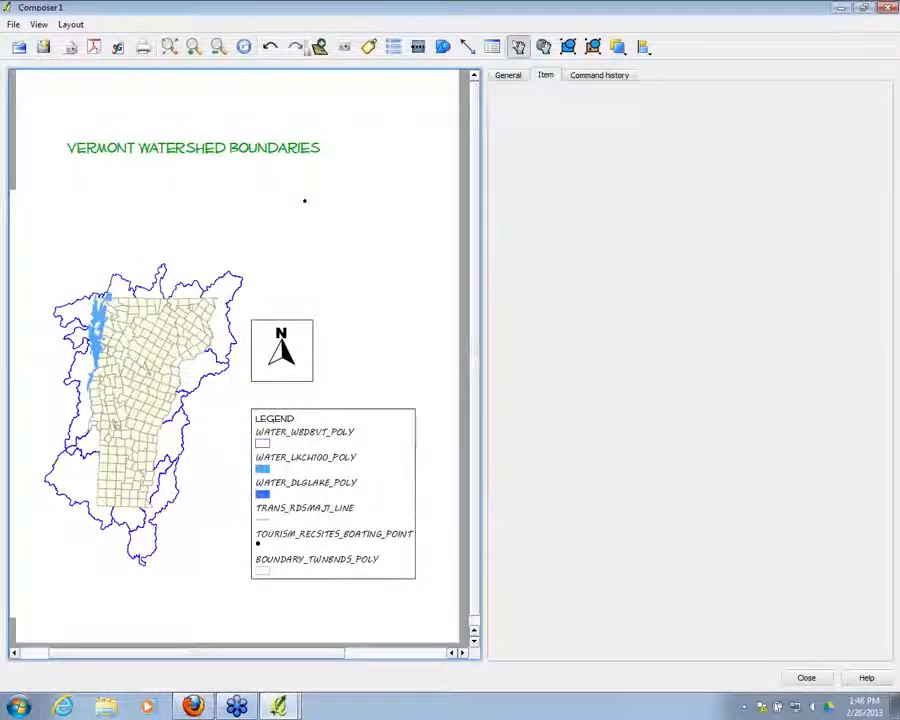
left_click(244, 48)
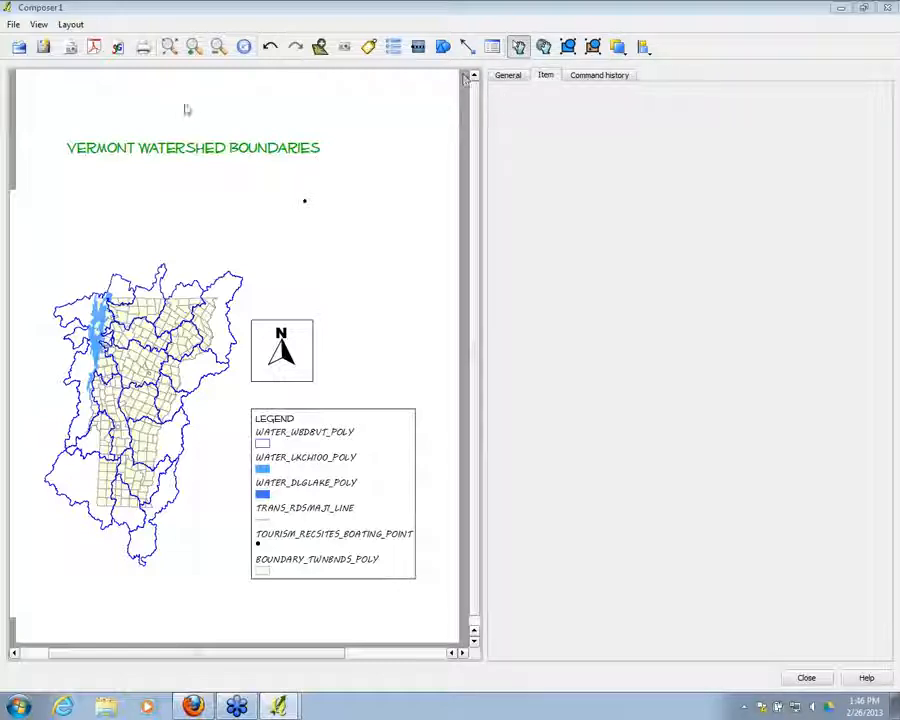
Review the composition's paper and snapping settings, then the map item's properties
left_click(508, 78)
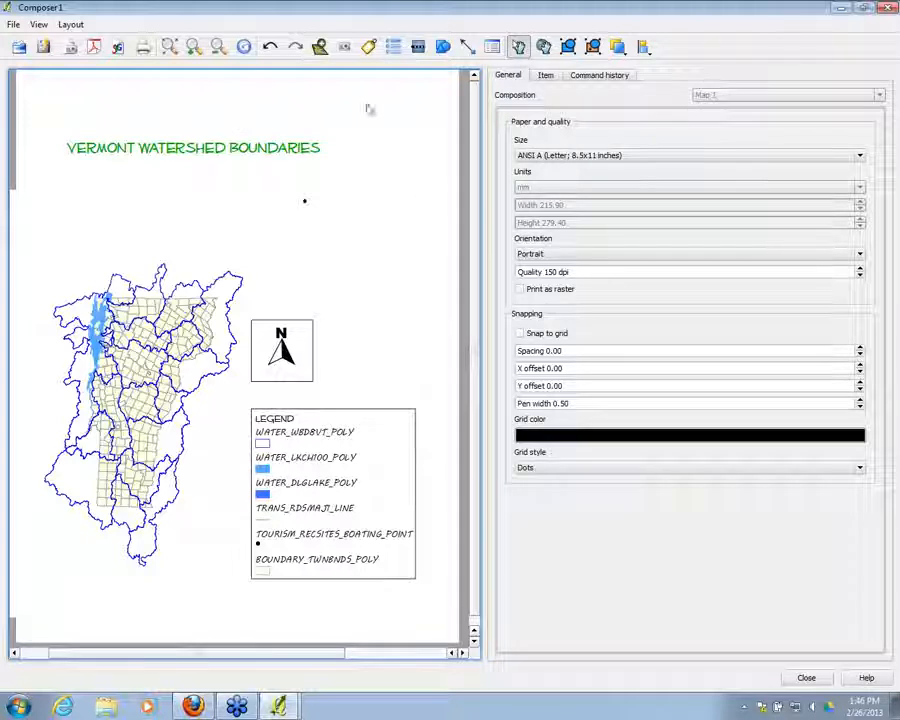
left_click(547, 77)
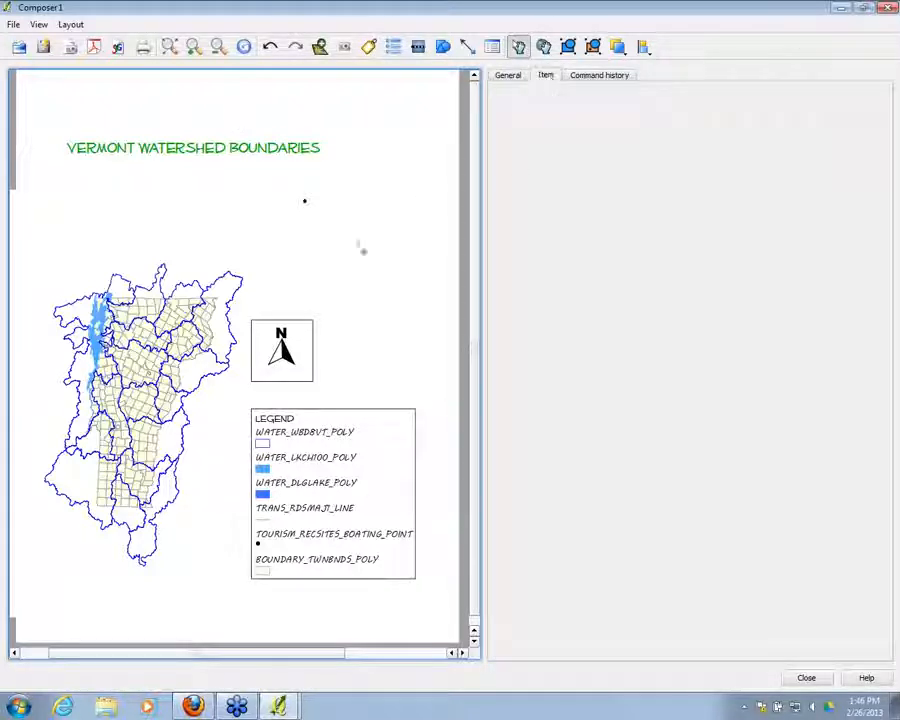
left_click(500, 76)
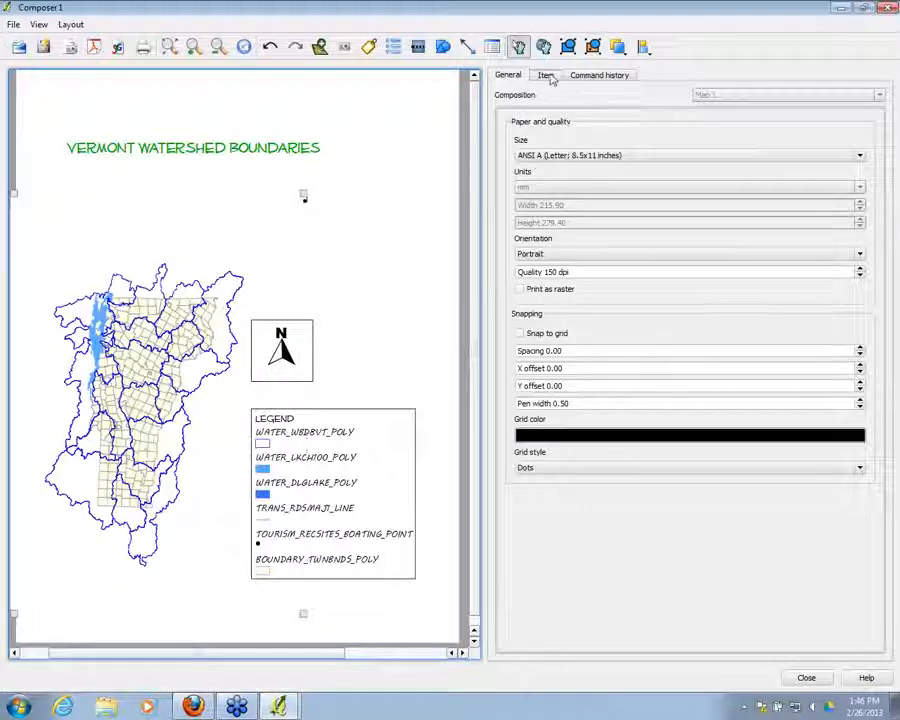
left_click(545, 75)
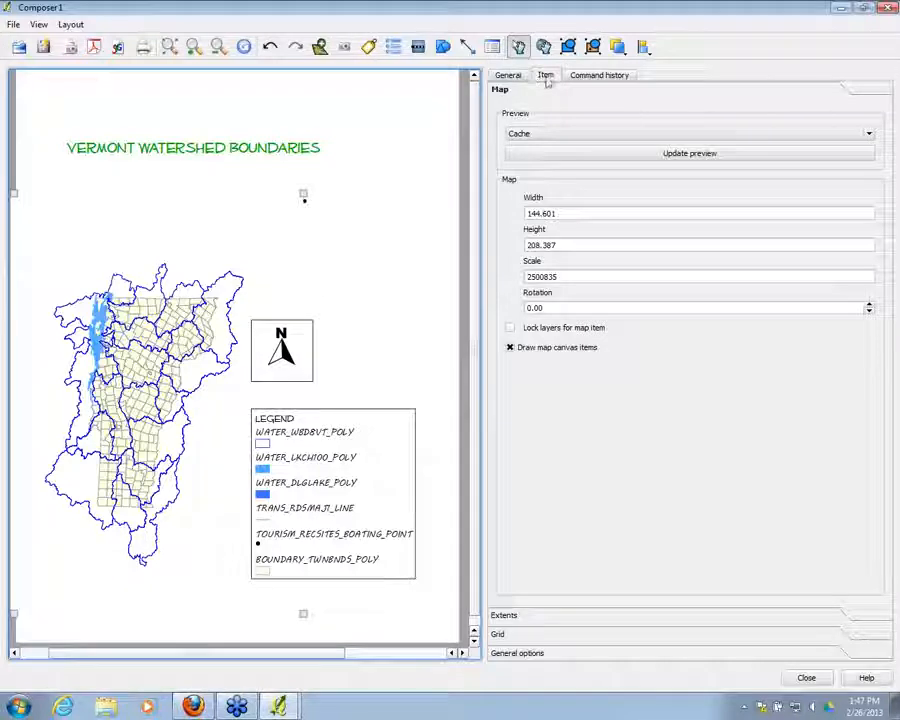
Examine the north arrow's picture options and its frame, background and position options
left_click(288, 352)
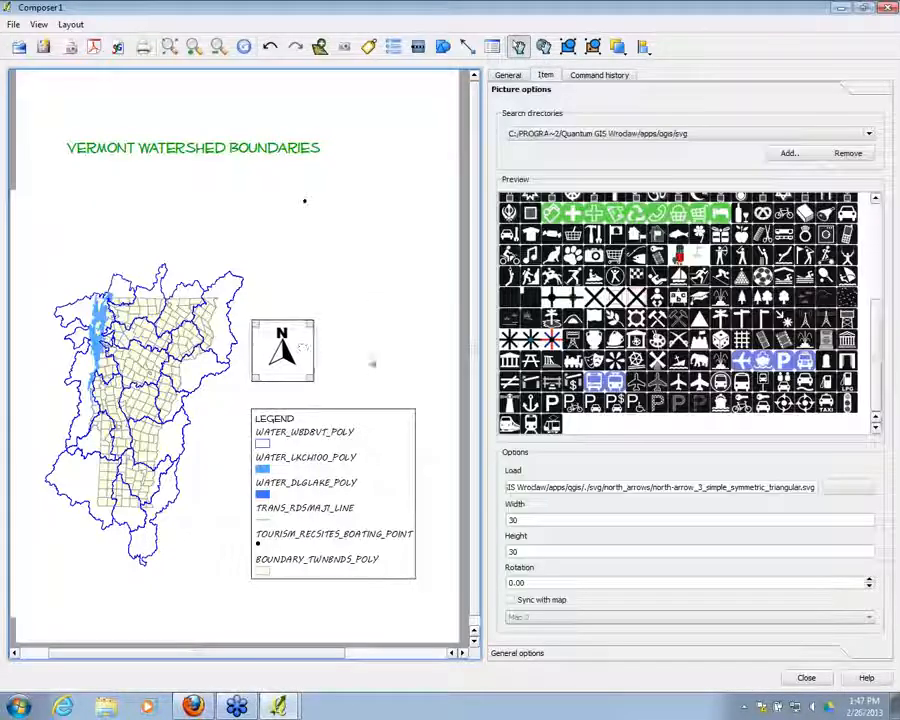
mouse_move(877, 329)
left_mouse_down()
mouse_move(877, 214)
mouse_move(880, 321)
left_mouse_up()
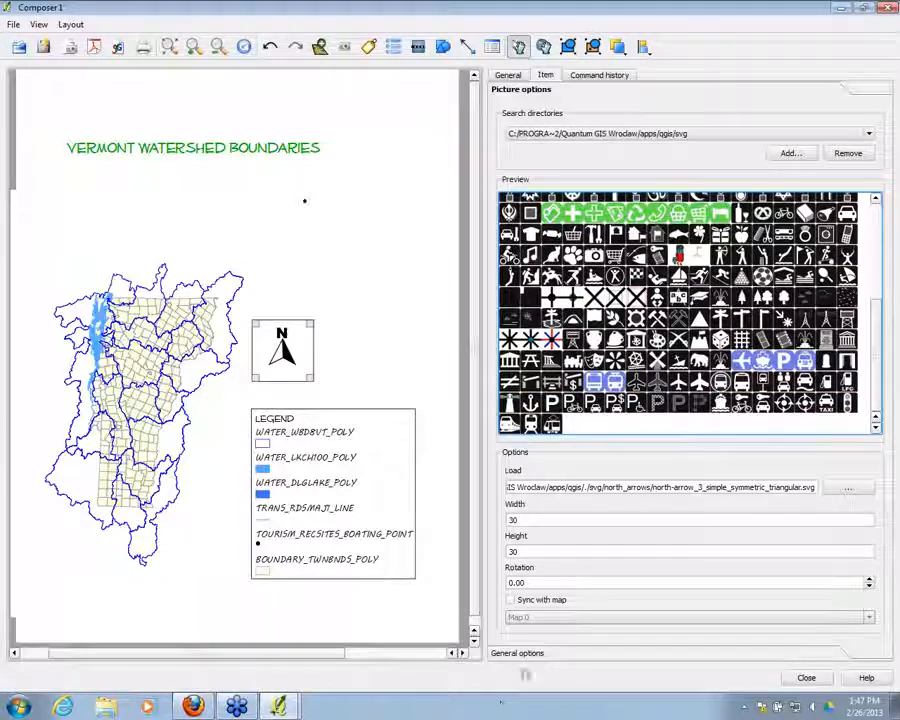
left_click(517, 653)
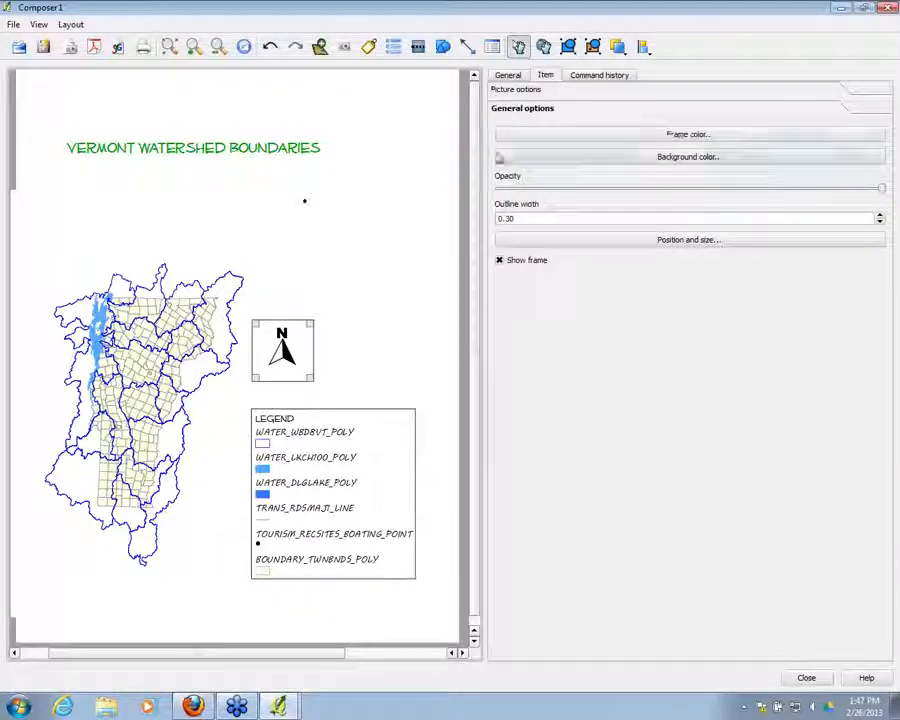
left_click(516, 89)
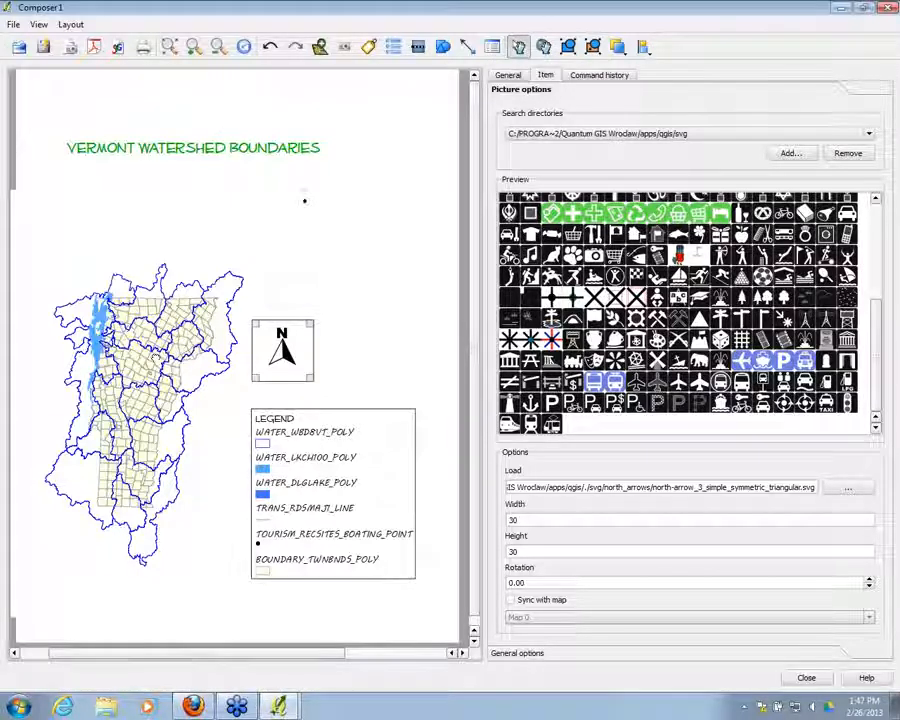
Move the map item rightward and up so that its whole frame lies within the page
left_click(304, 198)
left_click(514, 78)
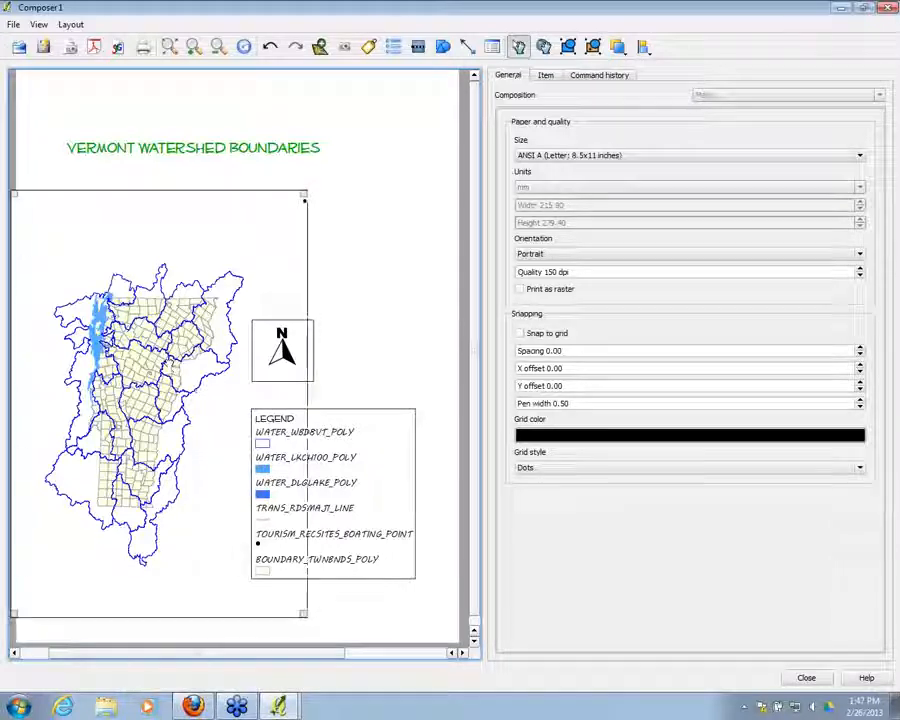
left_click_drag(164, 384, 211, 356)
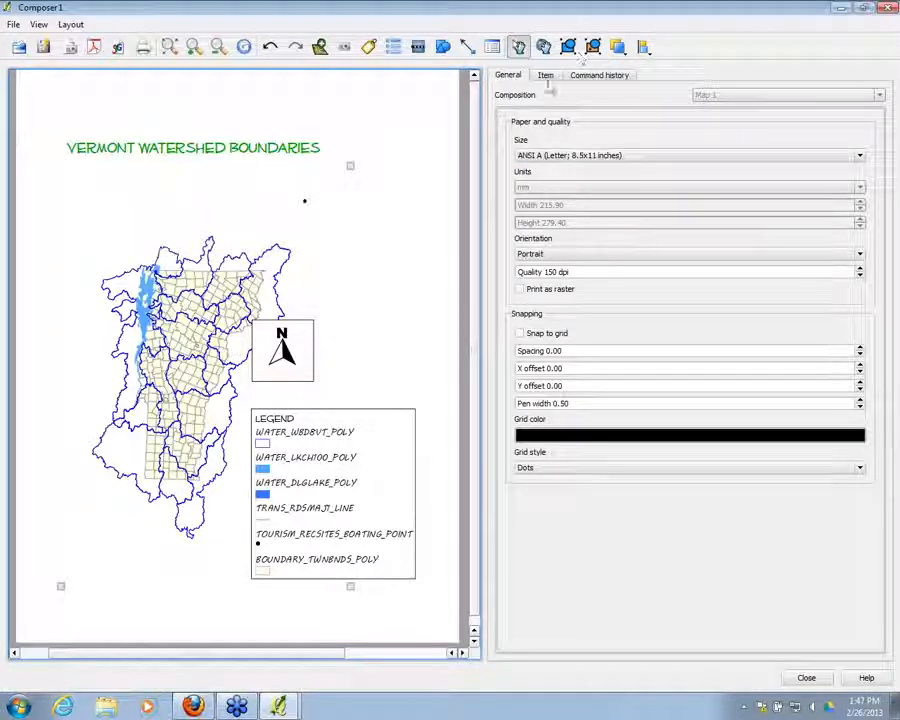
Set the map item's scale to 2000000
left_click(545, 76)
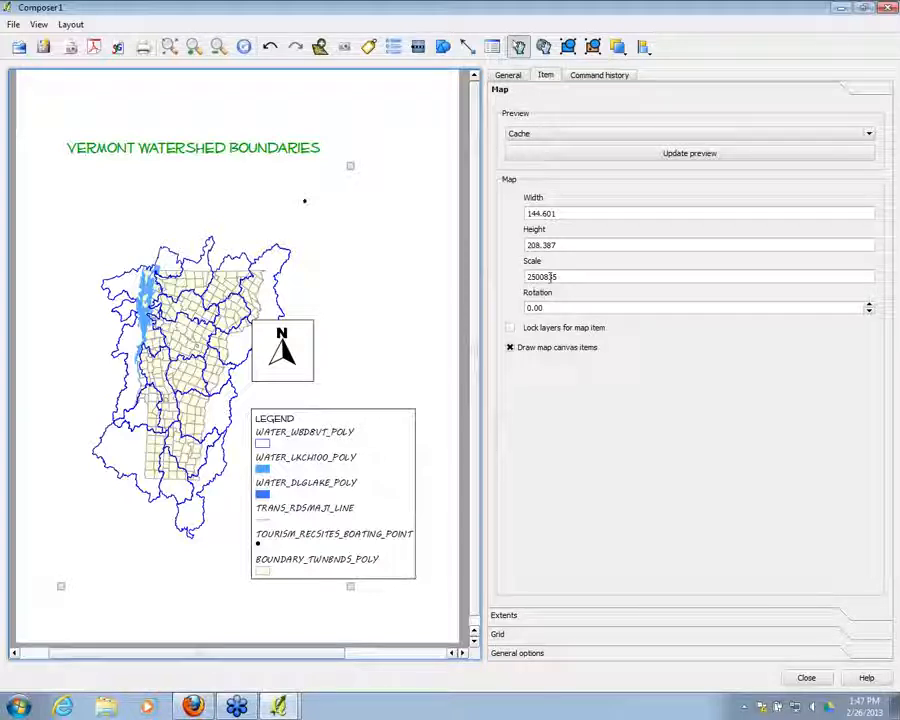
left_click_drag(568, 276, 494, 279)
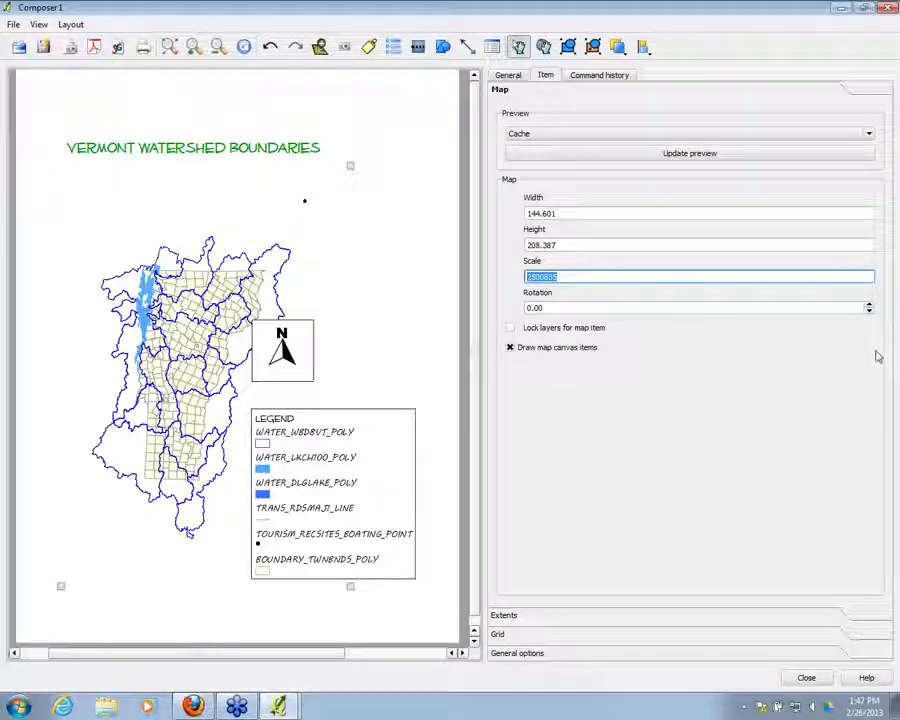
type("4")
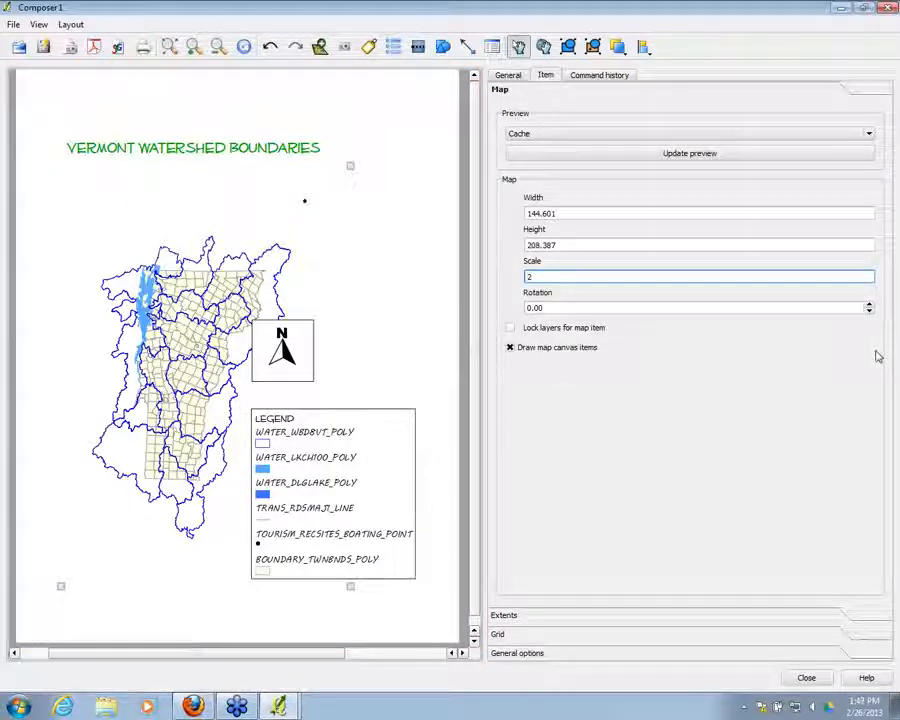
type("000000")
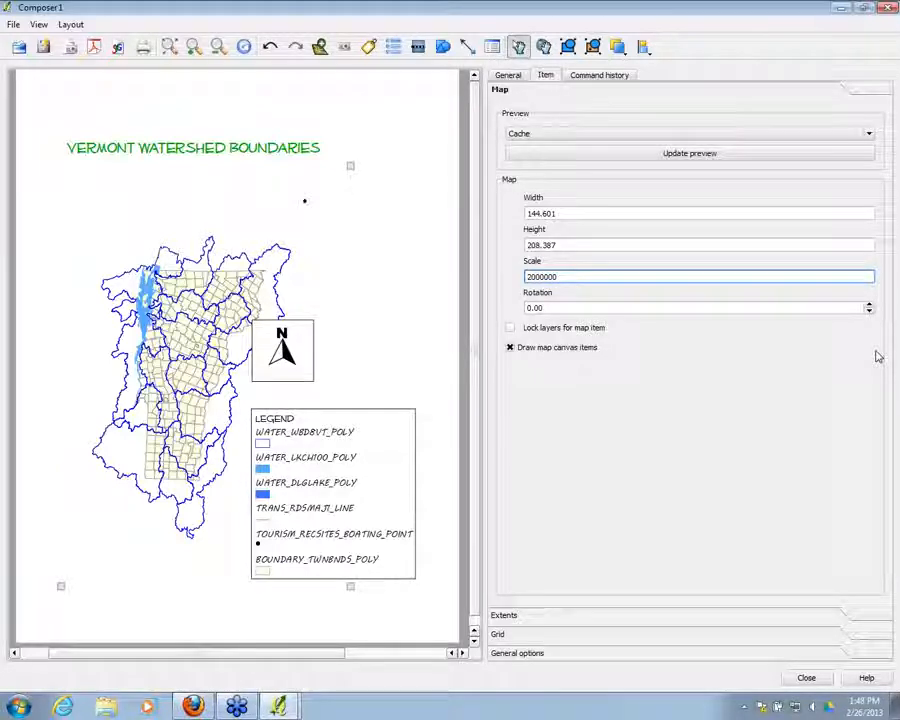
key("Return")
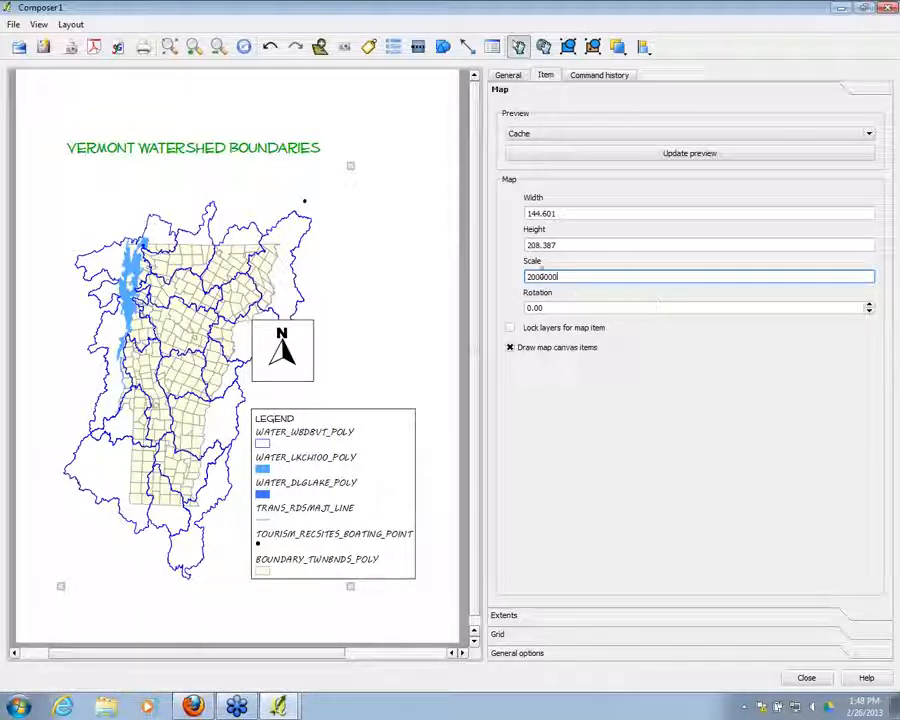
Change the map item's scale to 1850000 to enlarge the state within its frame
left_click_drag(560, 276, 502, 281)
type("185")
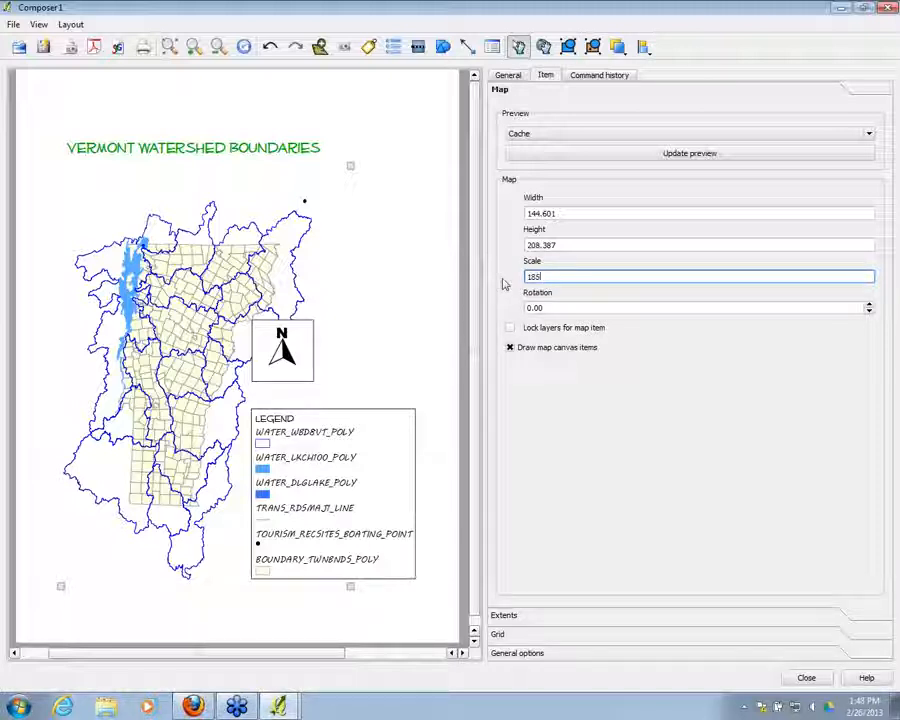
type("0000")
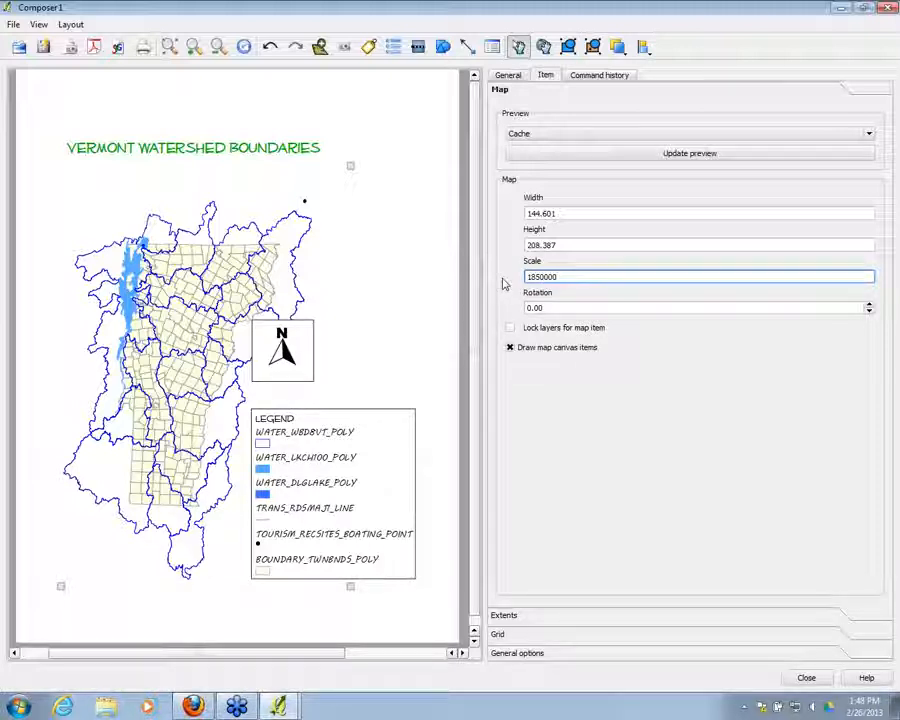
key("Return")
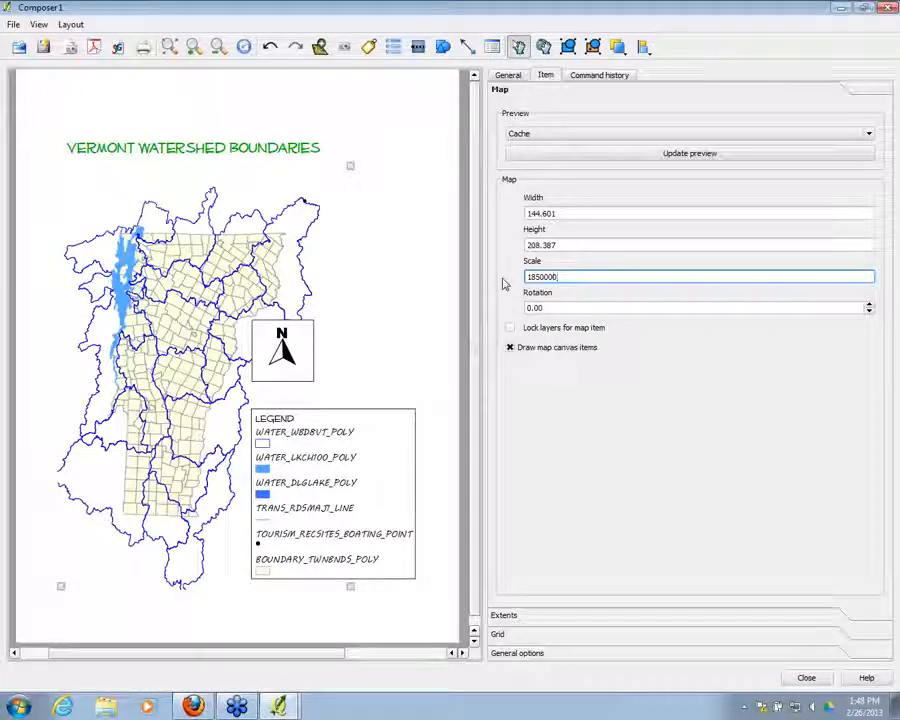
Try a map scale of 50000 and shift the content rightward and up within the map frame
double_click(568, 277)
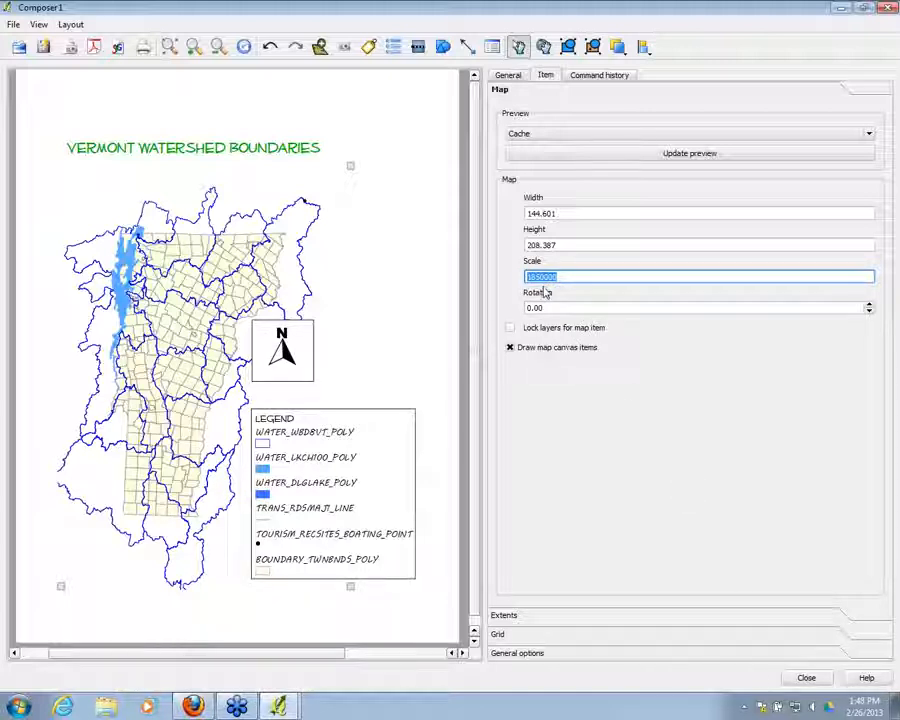
type("50")
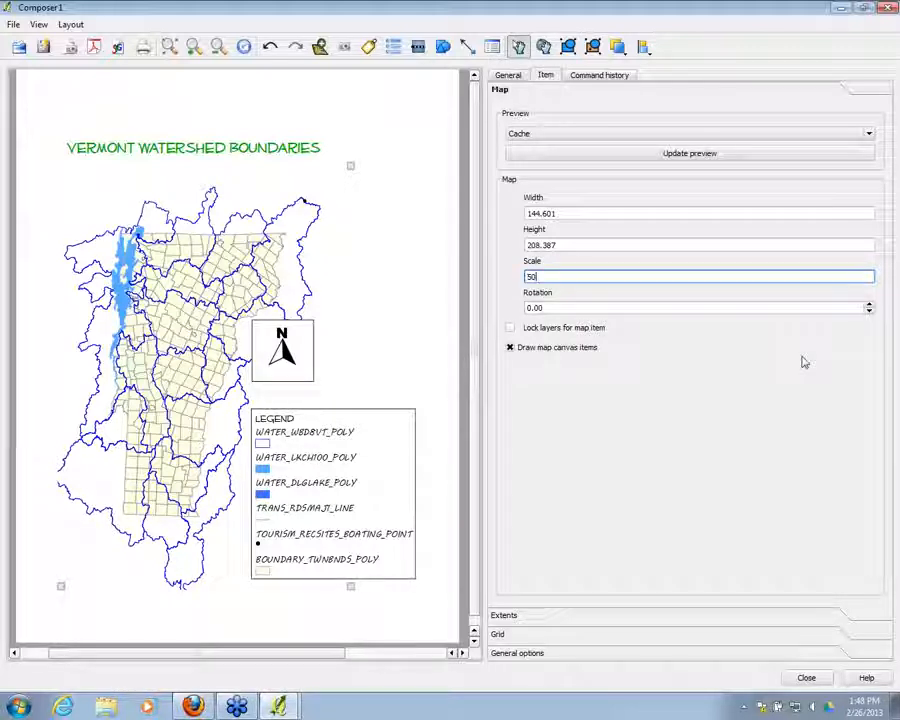
type("000")
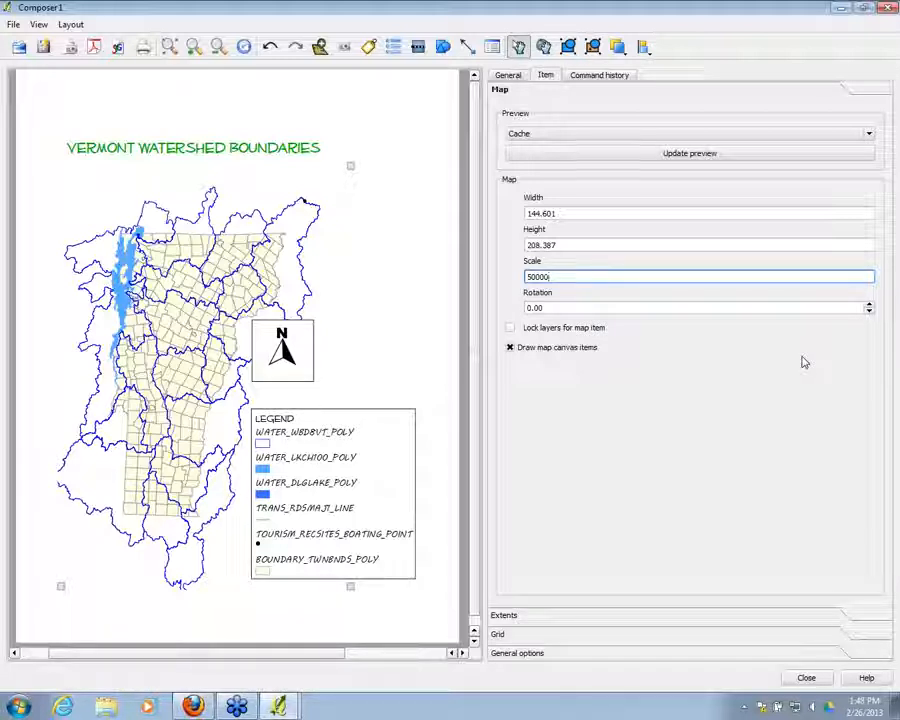
key("Return")
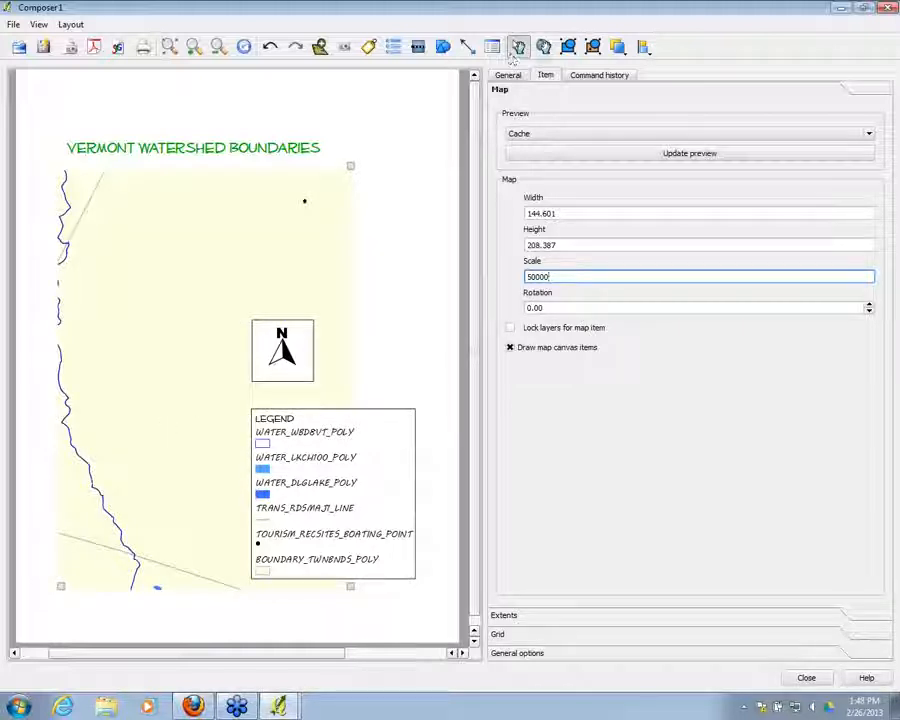
left_click(543, 46)
left_click_drag(78, 376, 192, 344)
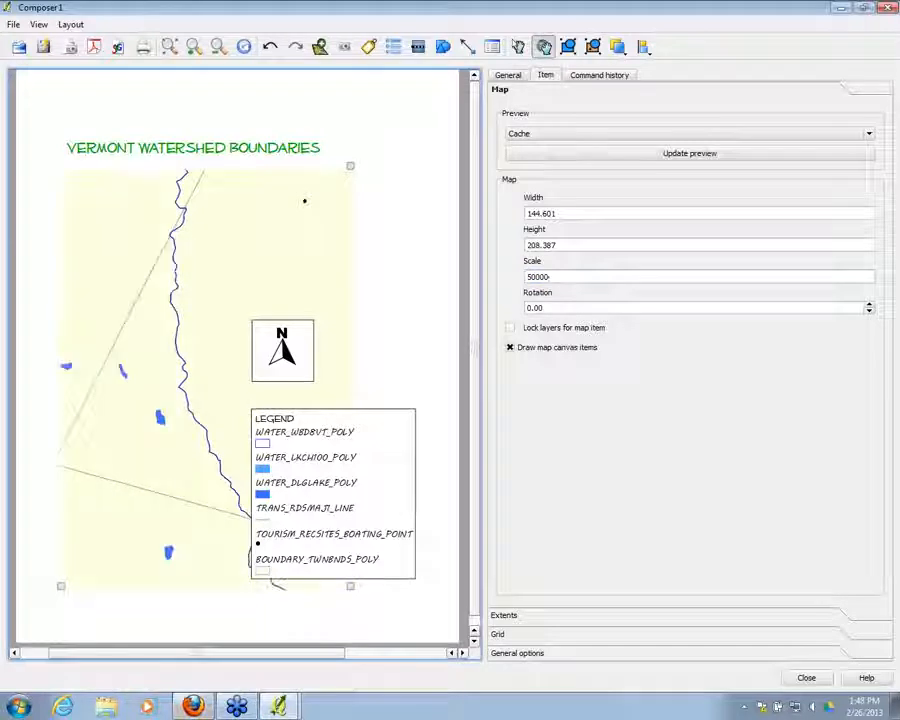
left_click_drag(86, 420, 160, 367)
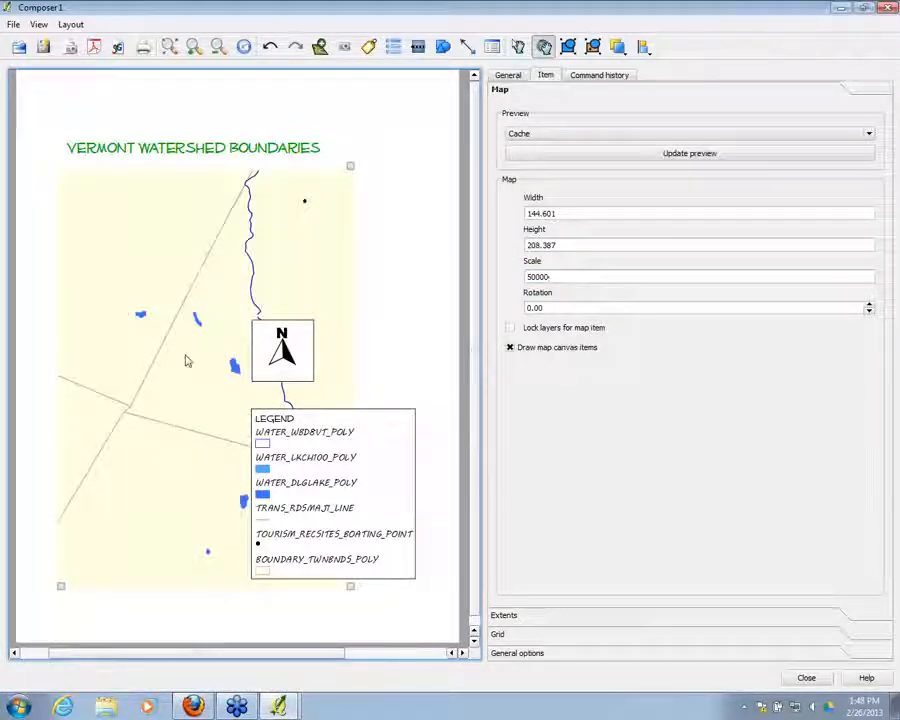
Set the map scale to 1750000 and shift the content slightly down within its frame
left_click(581, 276)
left_click_drag(581, 276, 496, 300)
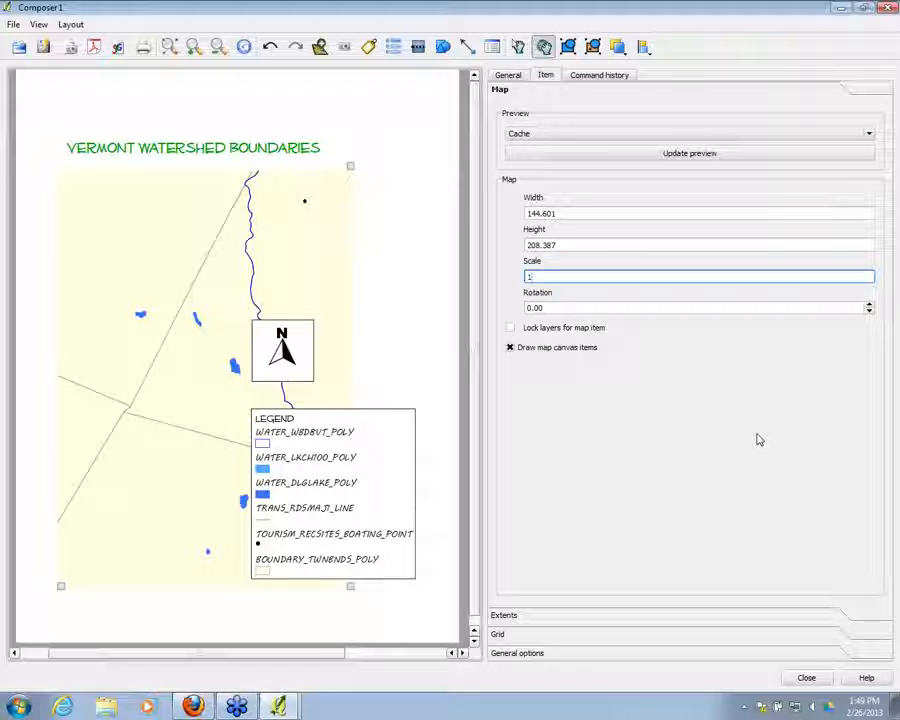
type("1750000")
key("Return")
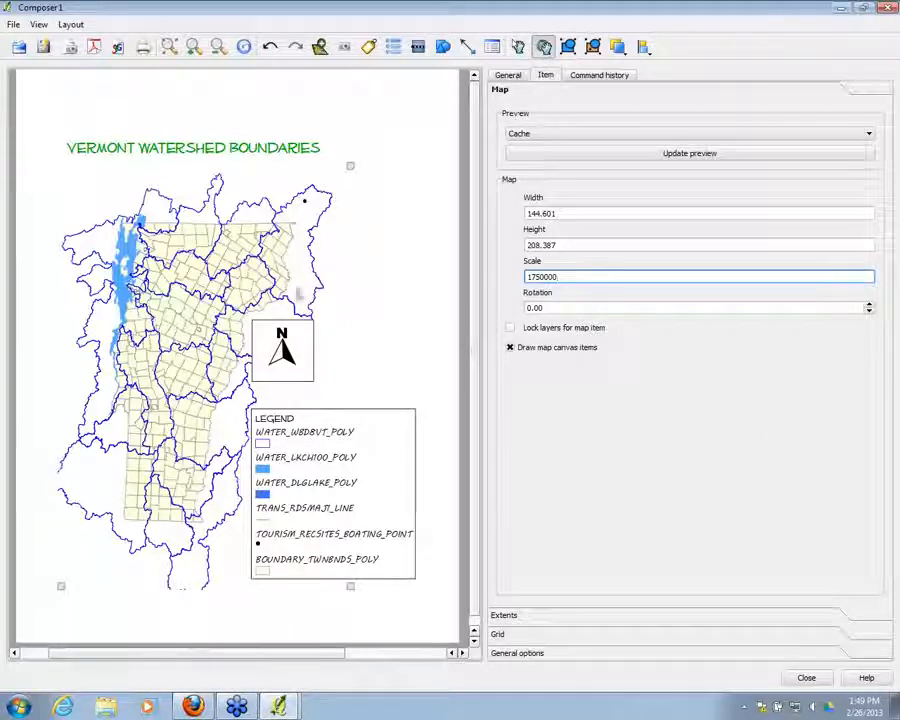
mouse_move(187, 366)
left_mouse_down()
mouse_move(188, 332)
mouse_move(187, 358)
left_mouse_up()
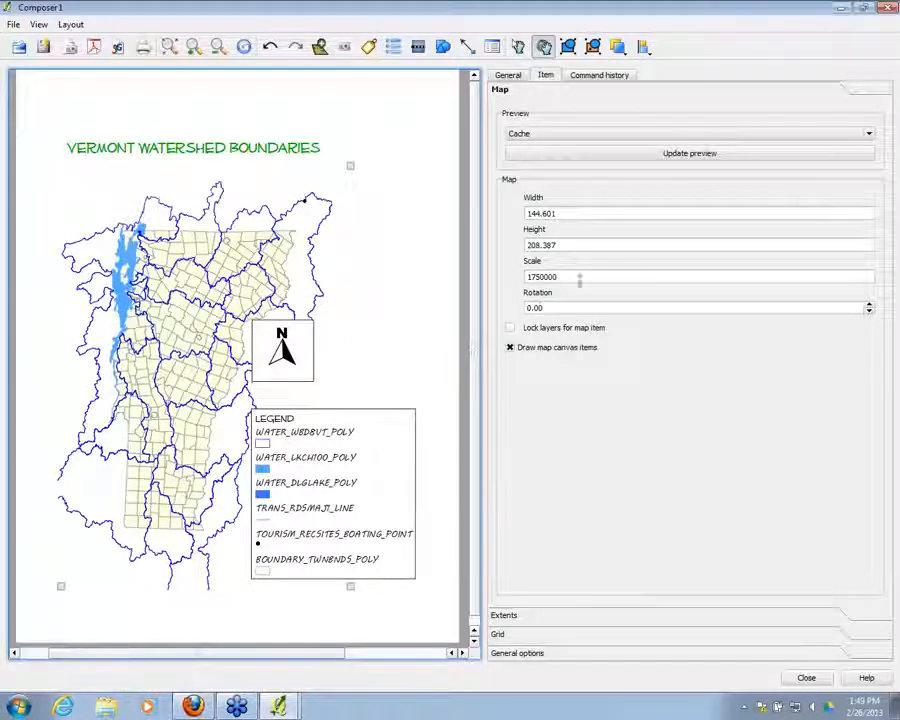
Set the map scale to 1800000 and shift the content up so its southern end fits the frame
left_click(567, 277)
left_click_drag(566, 276, 490, 281)
type("1")
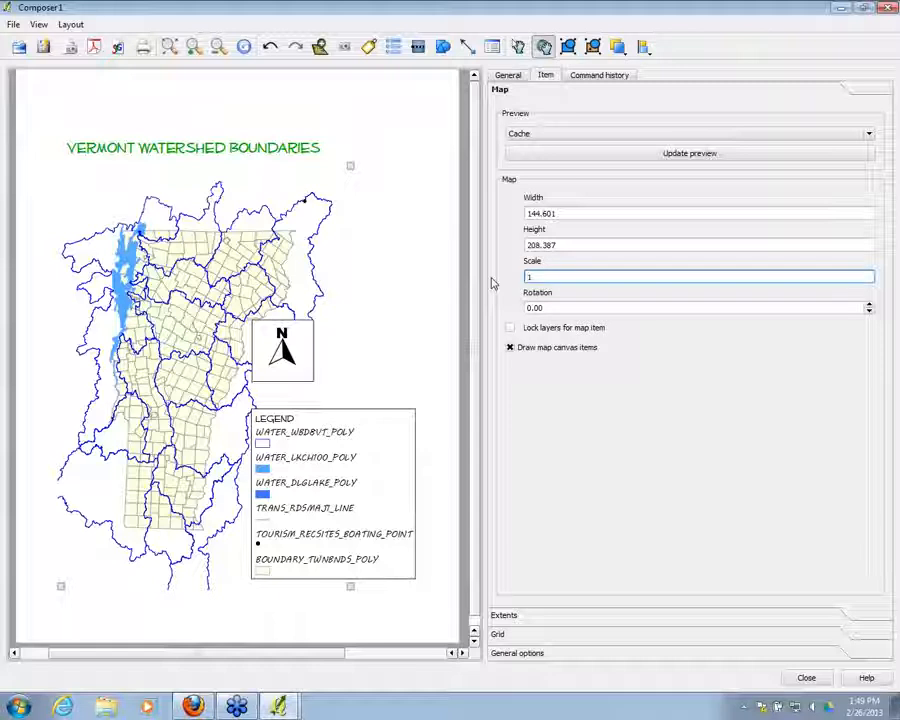
type("800000")
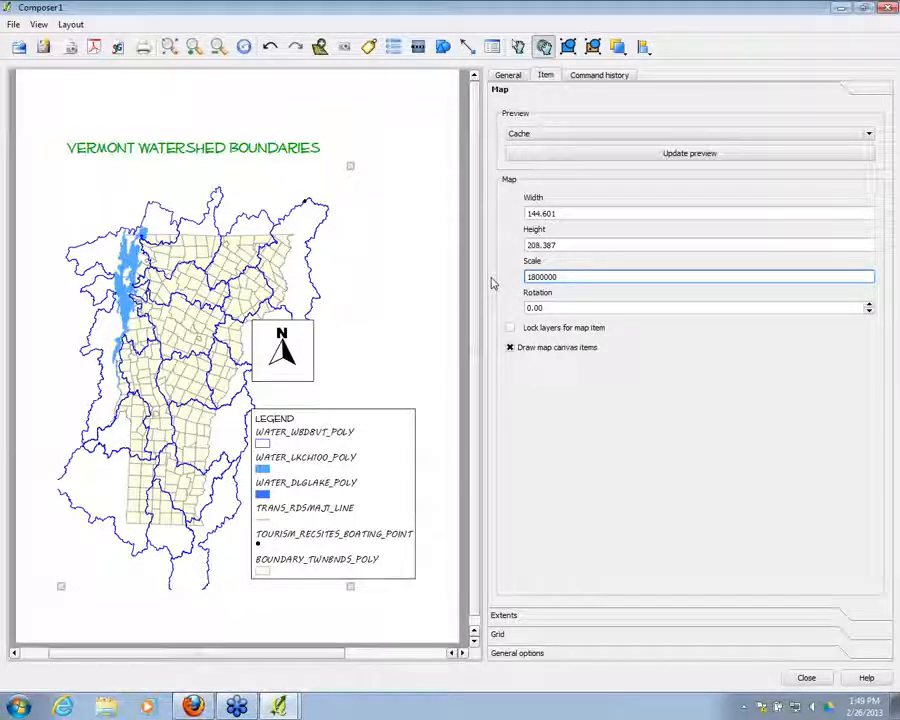
left_click_drag(190, 327, 193, 313)
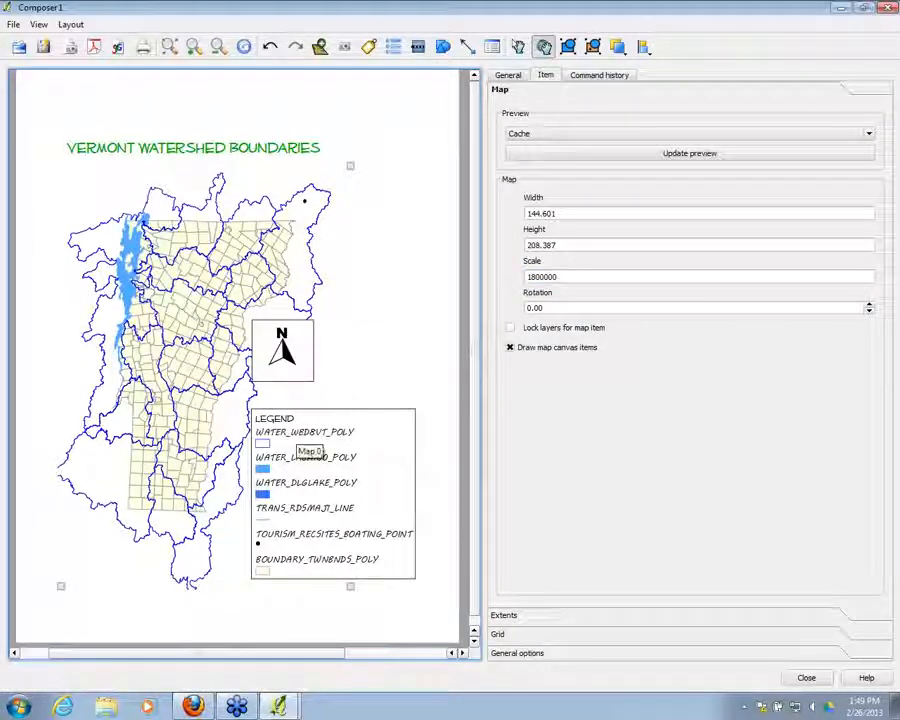
Set the map item's scale to 1900000
double_click(581, 272)
type("19")
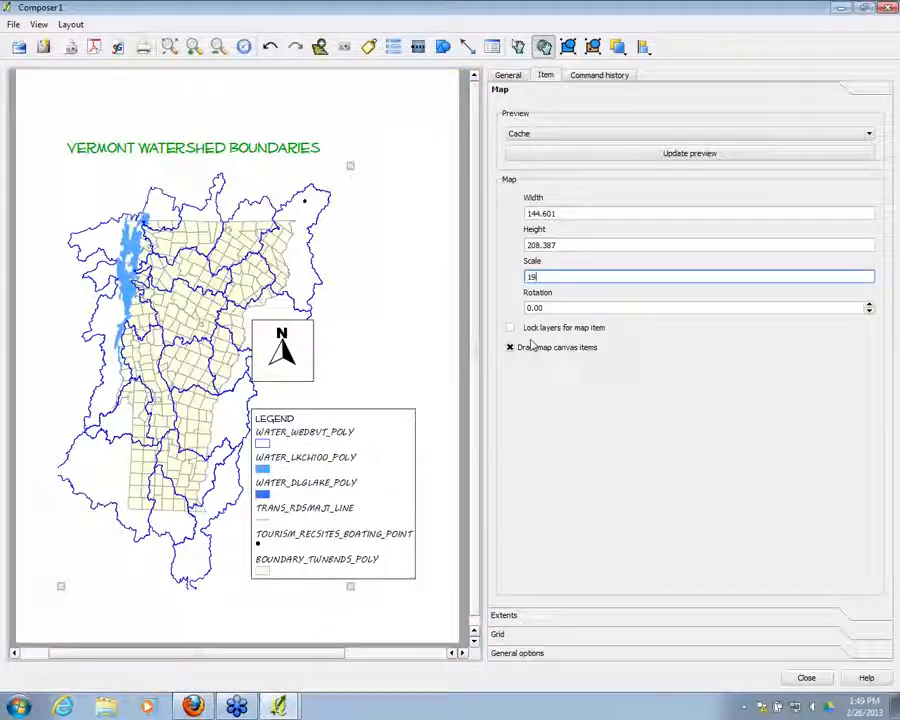
type("00000")
key("Return")
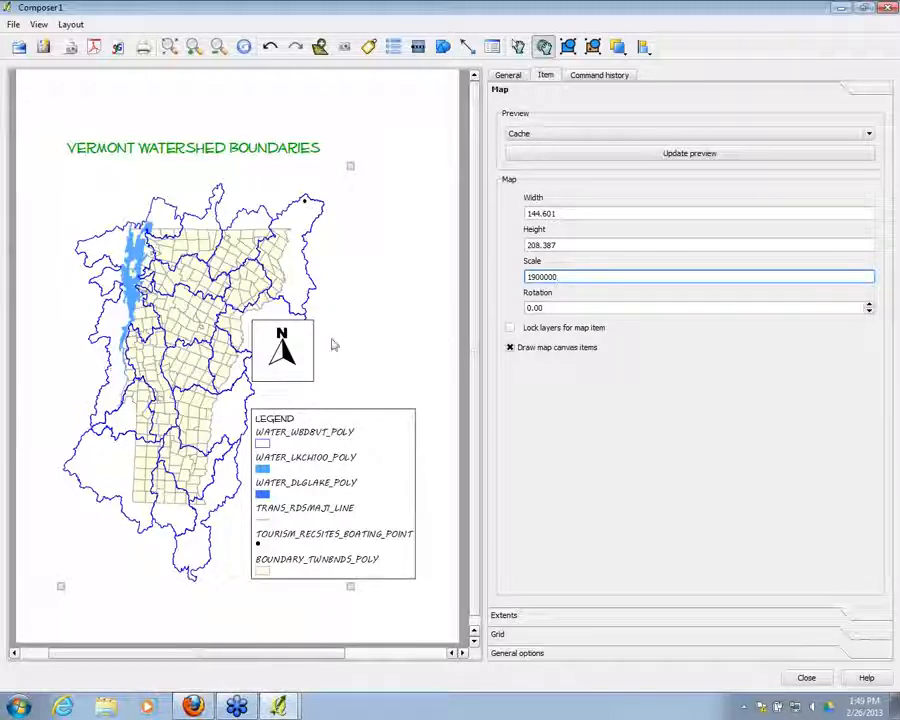
left_click(293, 375)
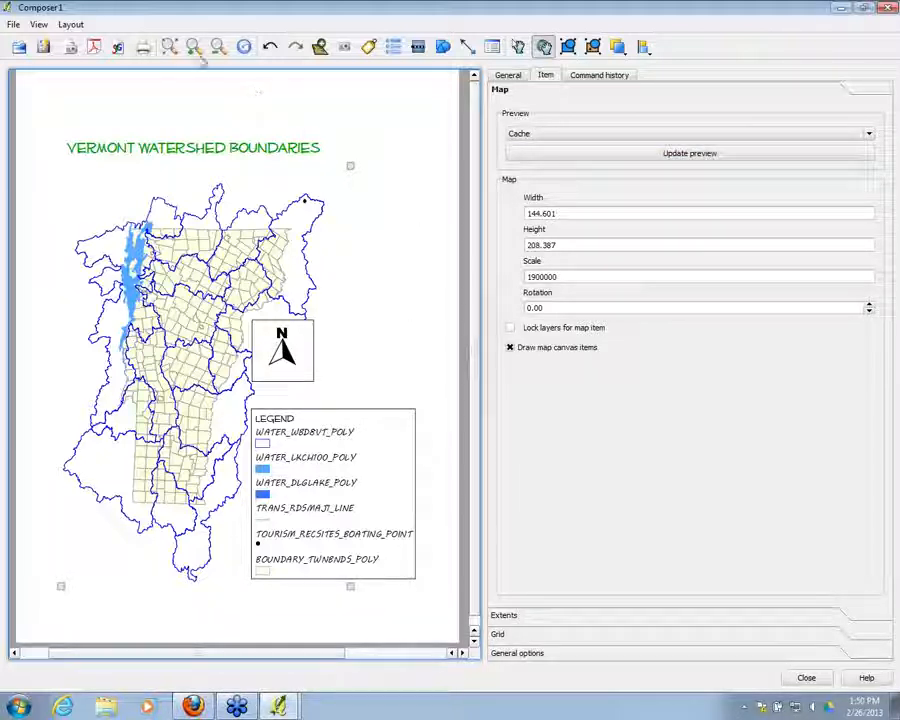
Shift the map content slightly left and up within its frame using the Move item content tool
left_click(509, 76)
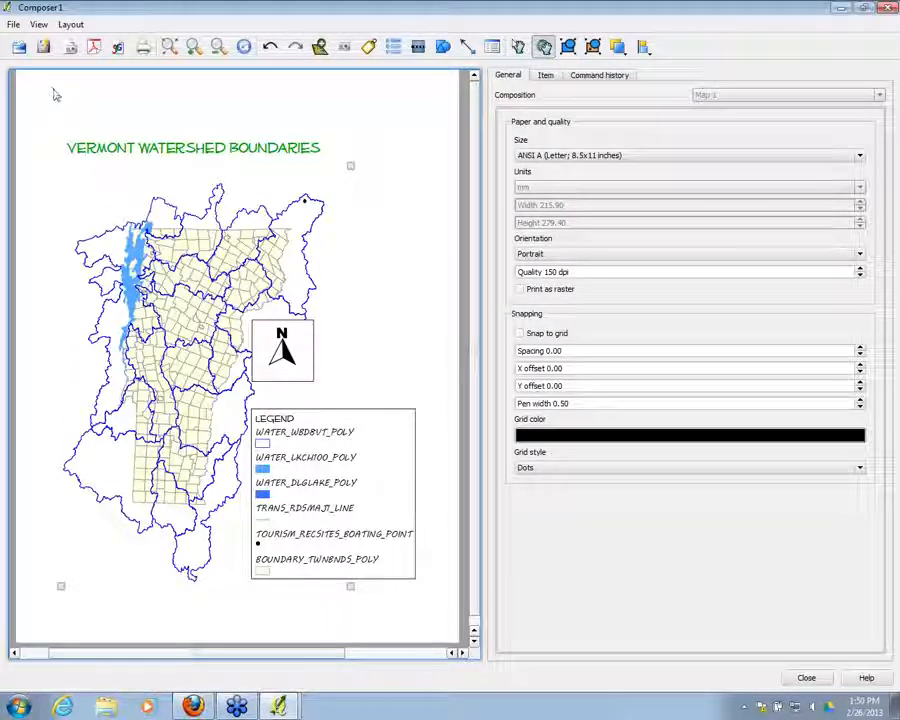
left_click(519, 46)
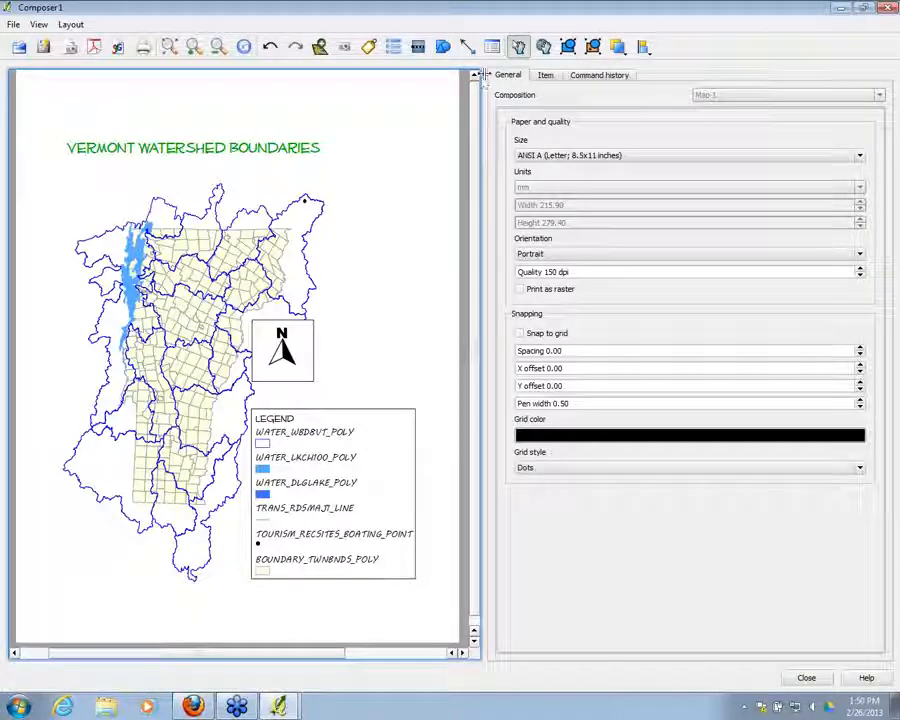
left_click(544, 47)
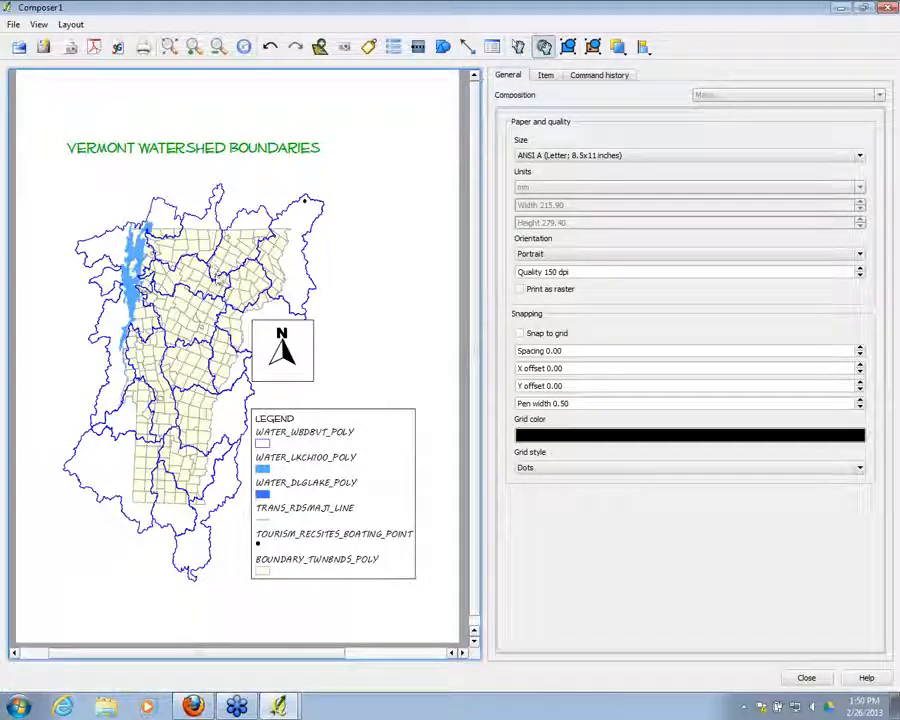
left_click(543, 46)
mouse_move(208, 332)
left_mouse_down()
mouse_move(192, 314)
mouse_move(196, 323)
left_mouse_up()
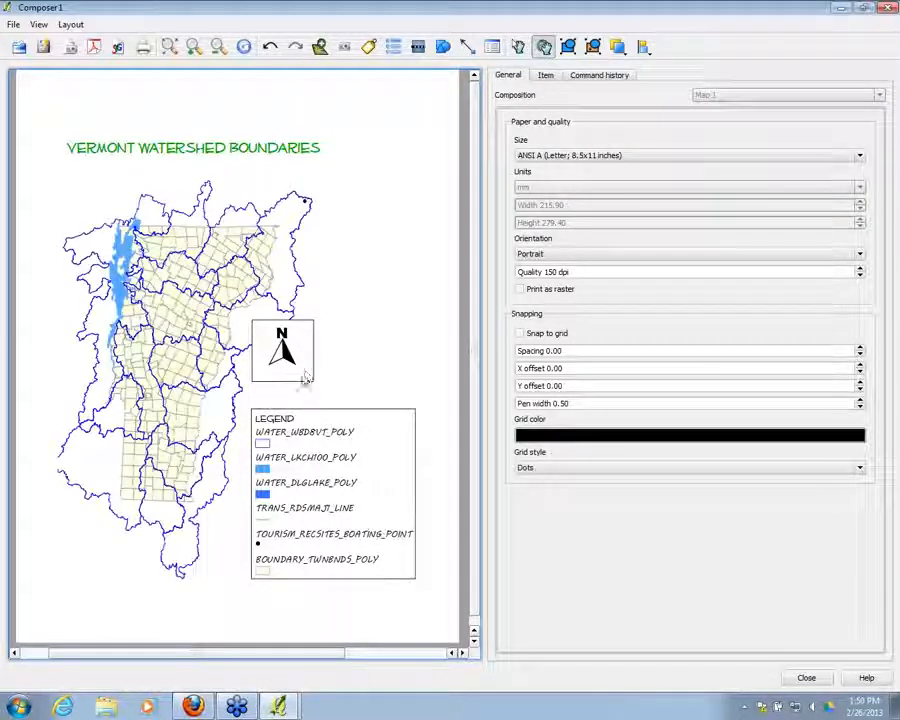
Move the north arrow right into the blank area above the legend, and shift the title right and up to centre it
left_click(518, 46)
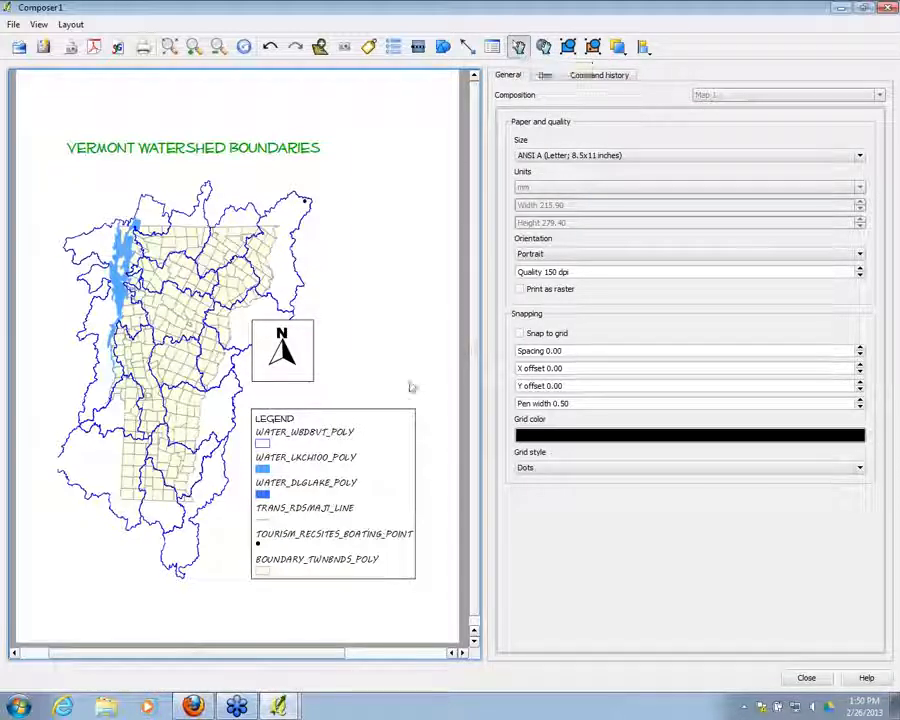
left_click(337, 371)
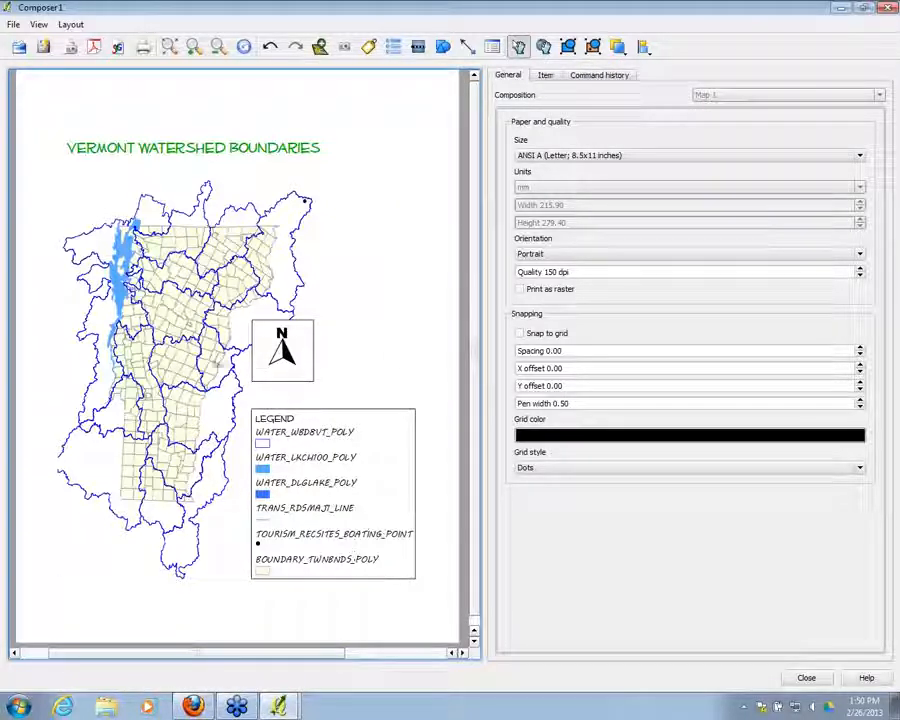
left_click_drag(288, 355, 343, 378)
left_click(220, 147)
left_click_drag(220, 147, 265, 129)
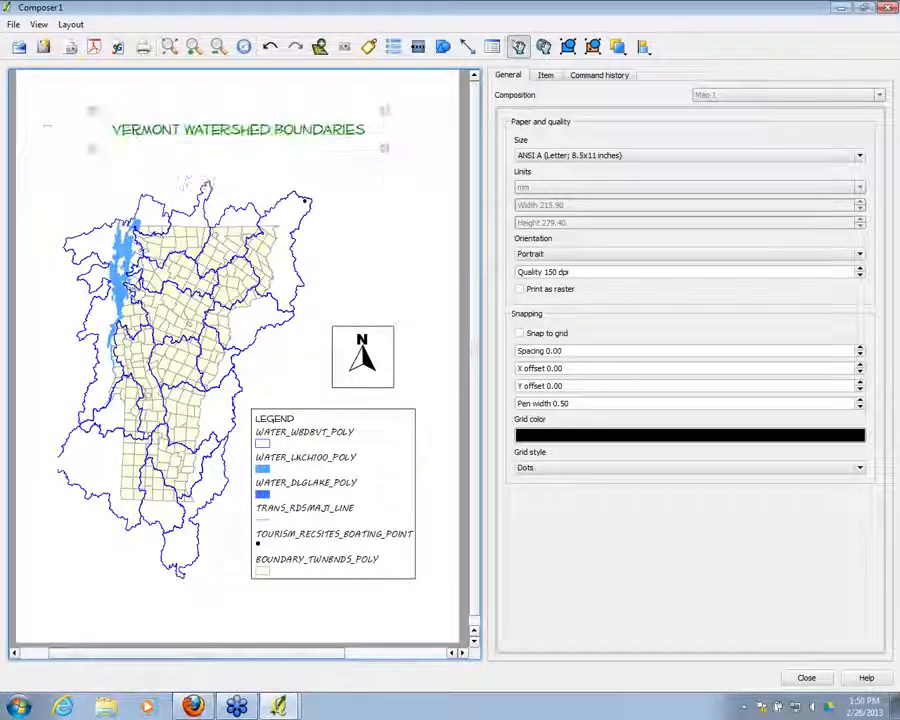
Enlarge the map frame by extending its upper-left and lower-right corners outward toward the page margins
left_click(316, 295)
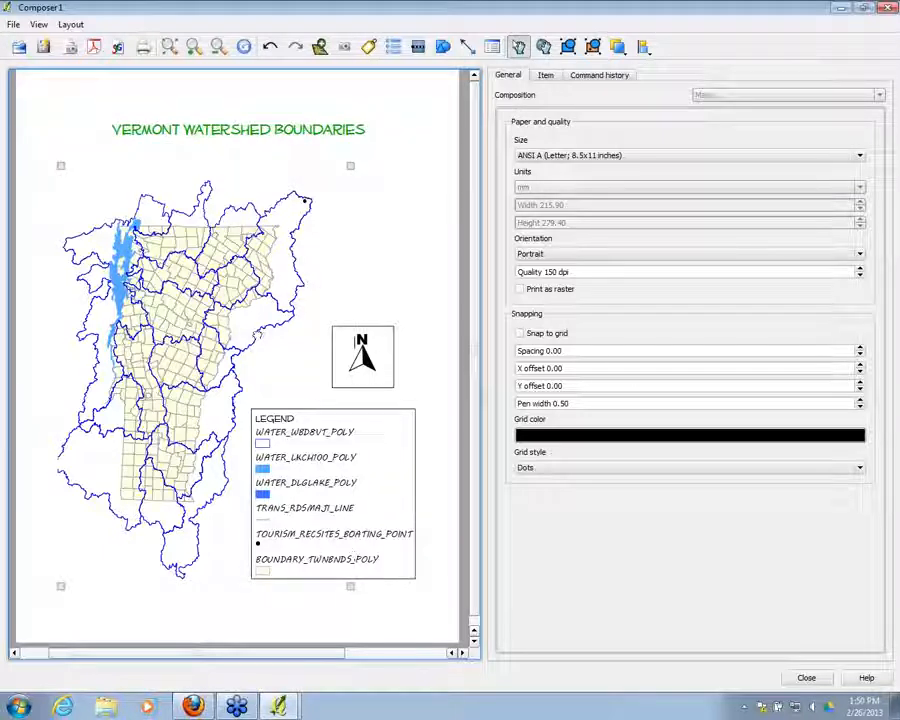
left_click_drag(60, 165, 46, 140)
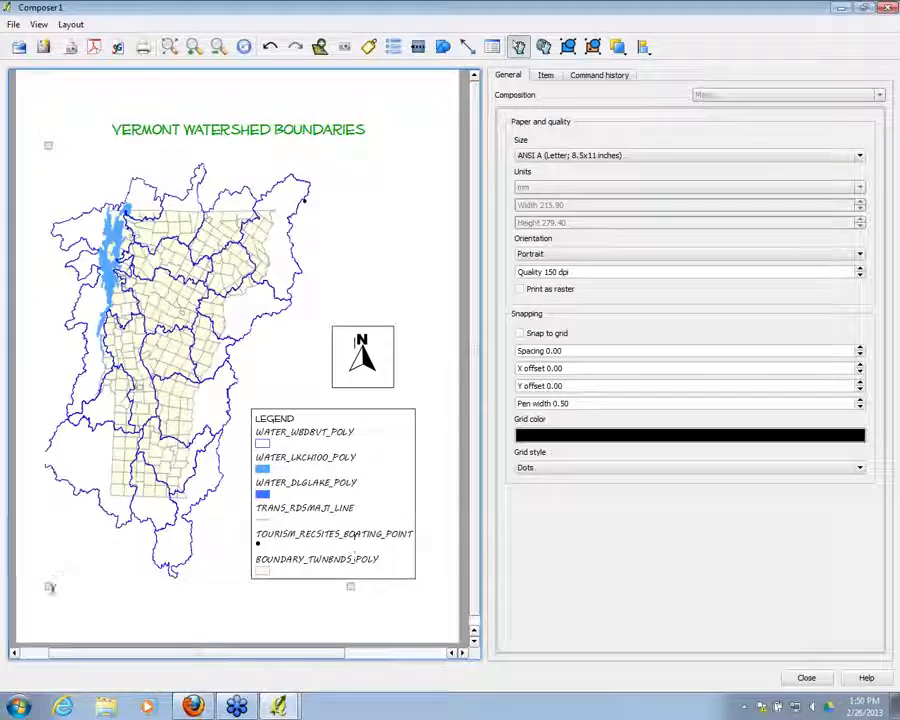
left_click_drag(350, 587, 376, 615)
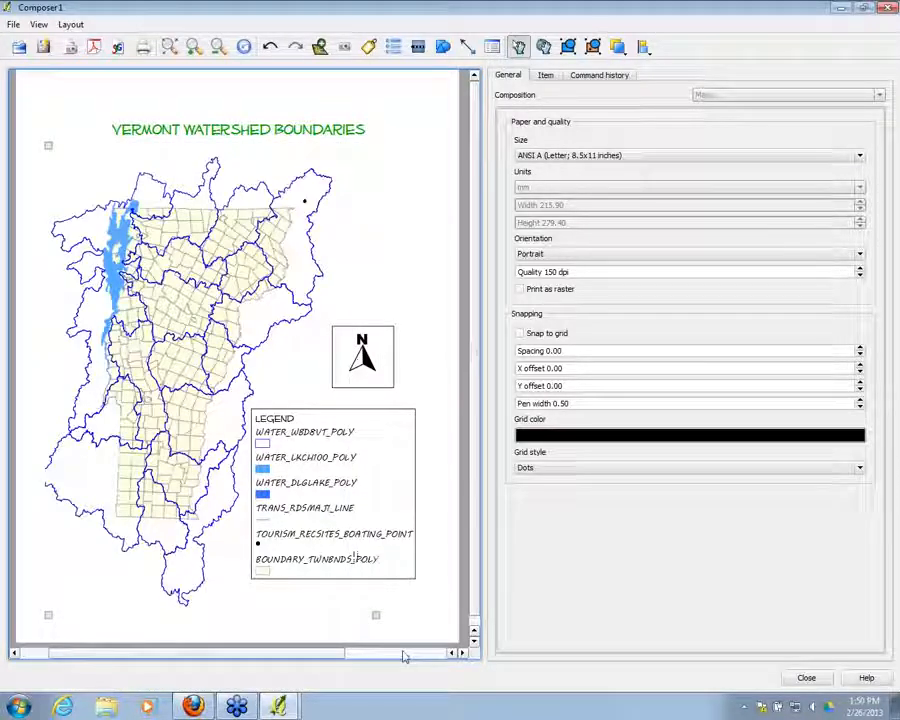
left_click(430, 168)
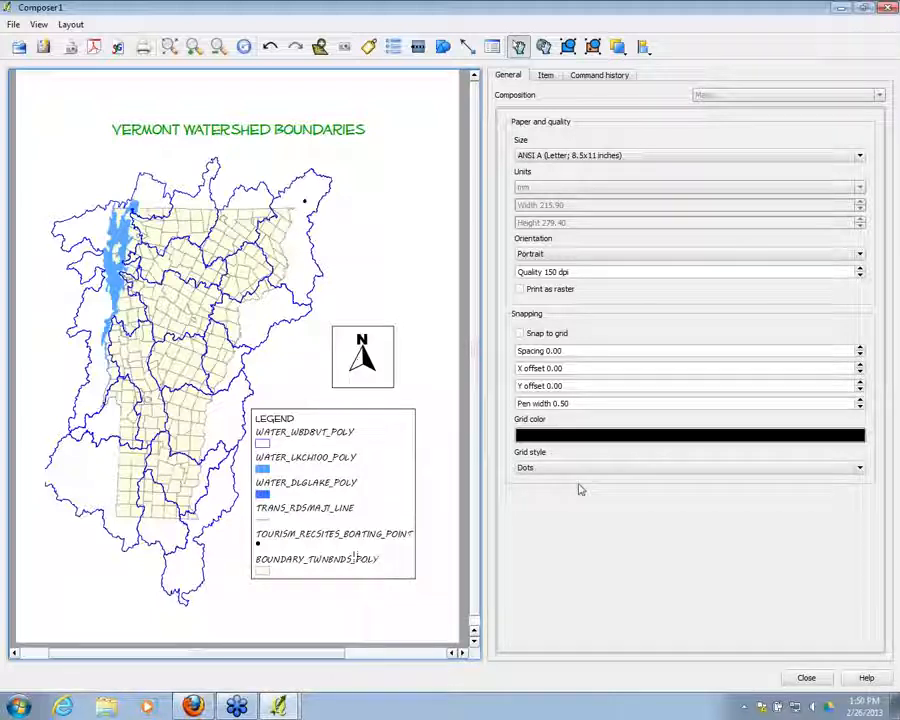
Nudge the title slightly up above the enlarged map and move the legend a little right, away from the watershed outlines
left_click(288, 128)
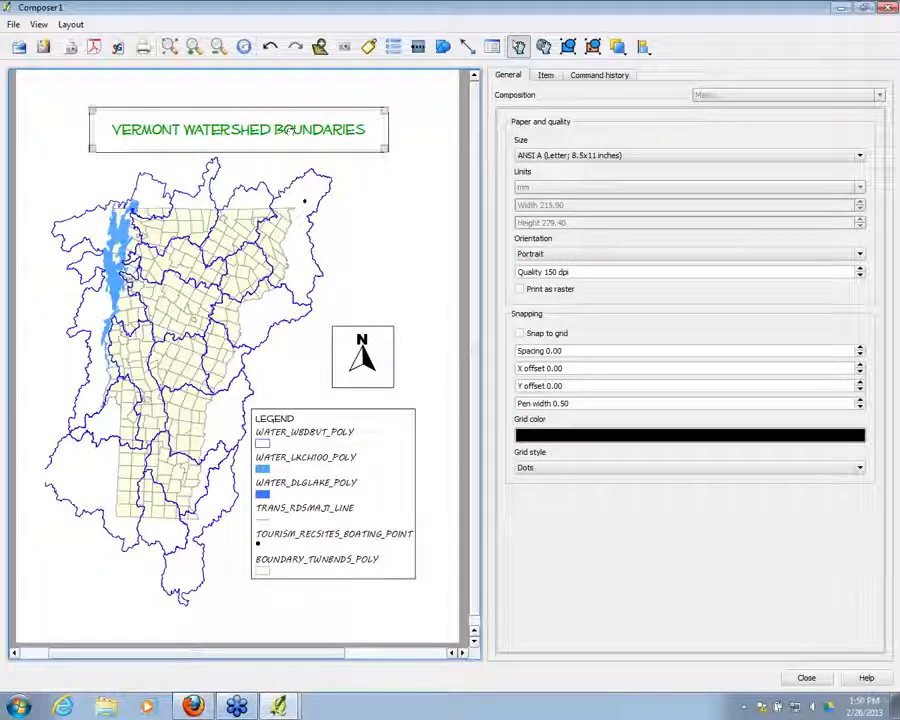
left_click_drag(290, 127, 289, 121)
left_click(402, 215)
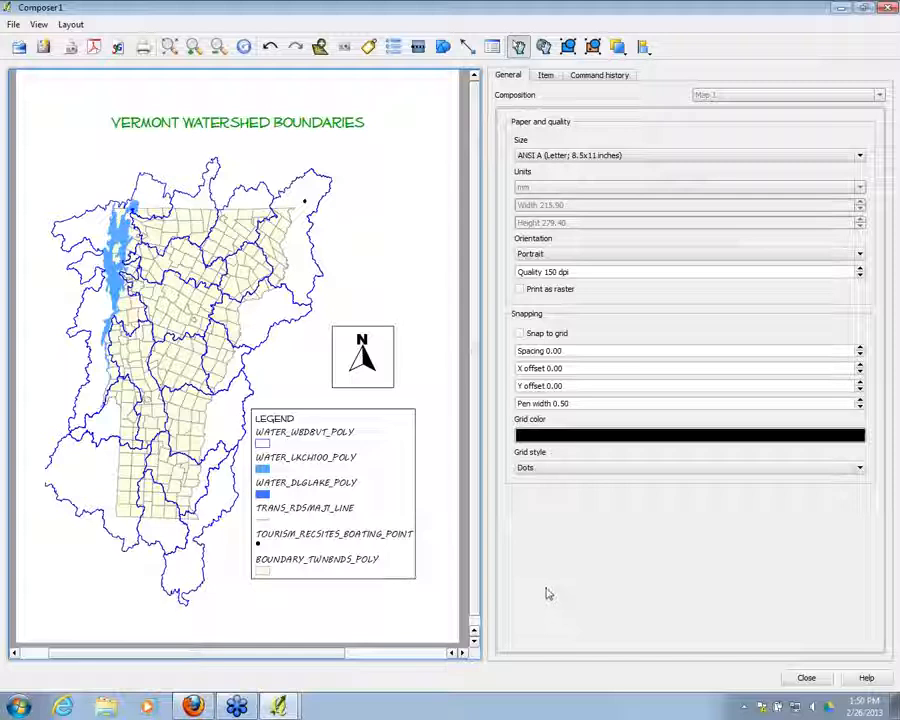
left_click(318, 489)
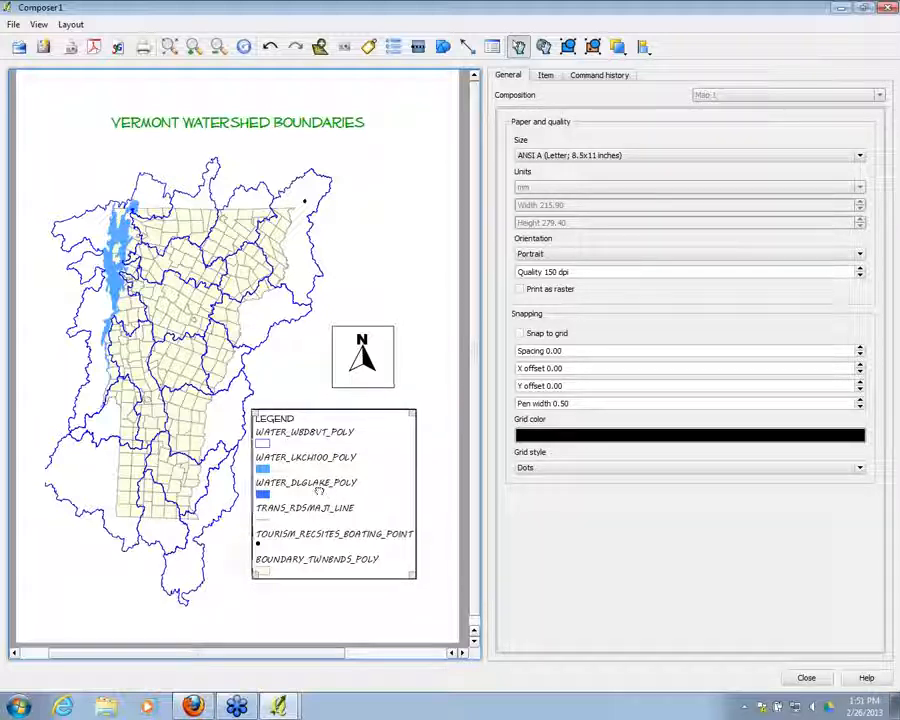
left_click_drag(319, 491, 336, 491)
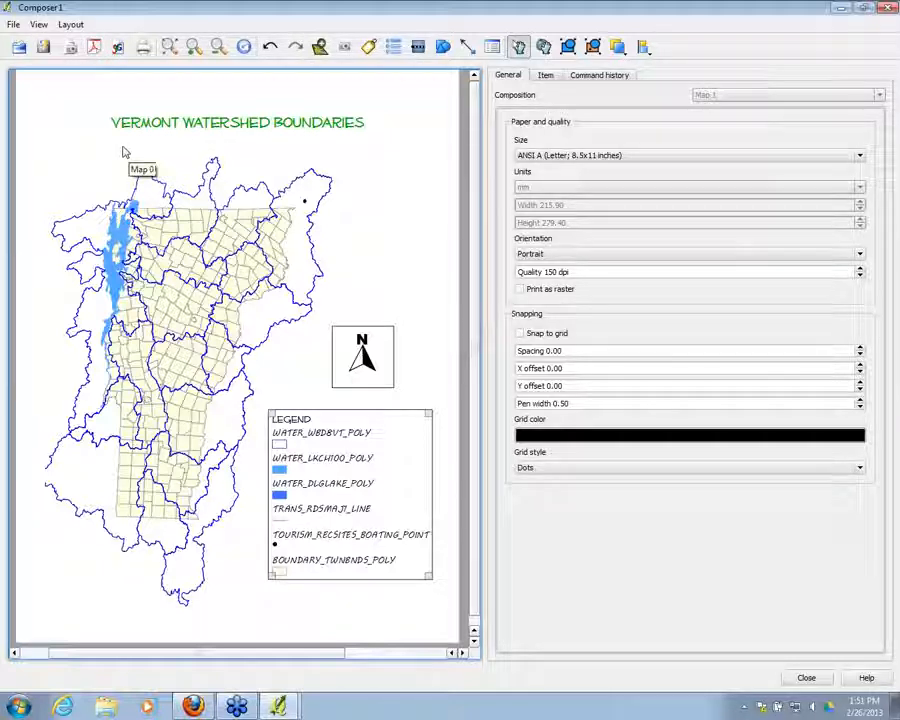
left_click(13, 24)
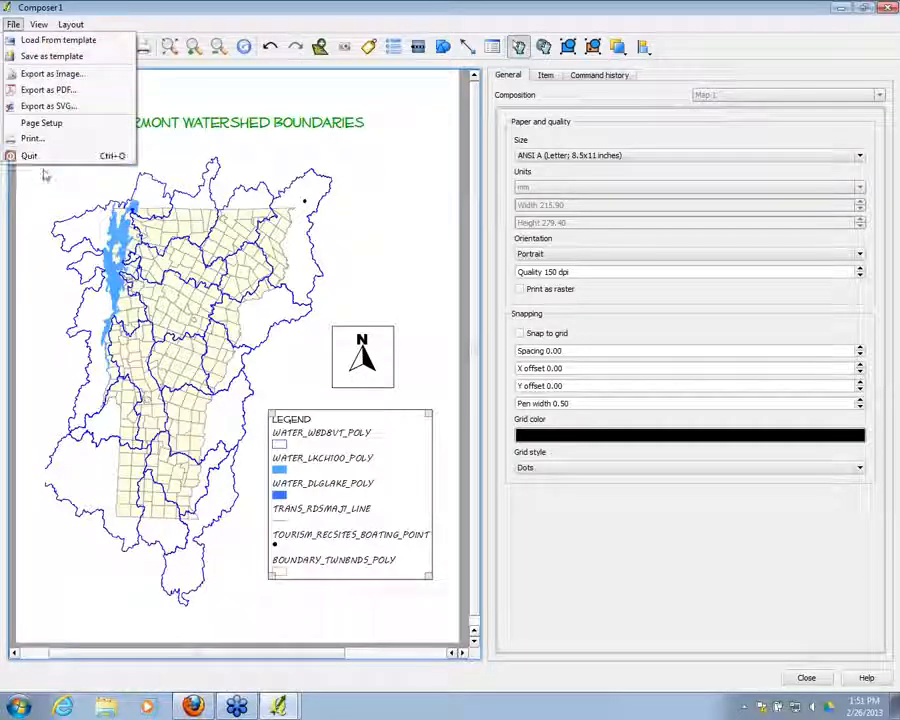
left_click(413, 136)
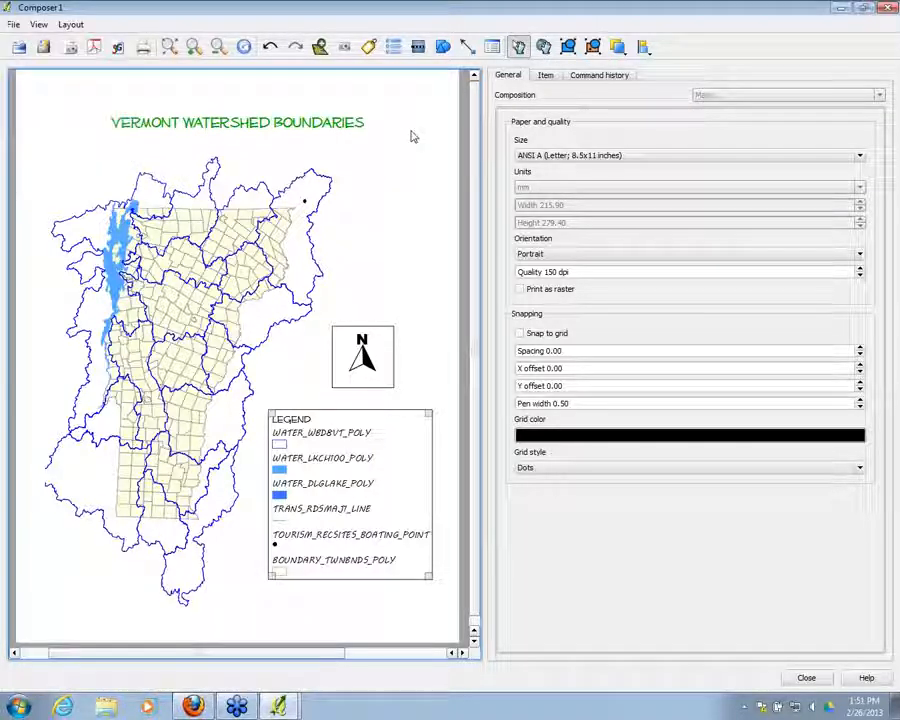
left_click(413, 136)
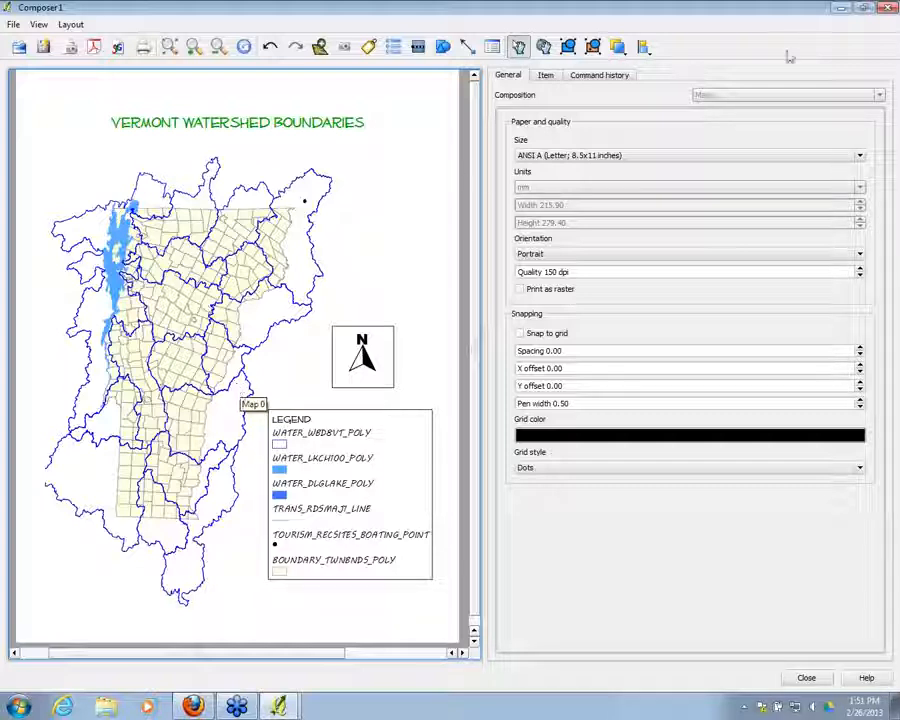
Close the composer, rename Composer 1 as Watershed Boundaries in the Composer manager, and reopen it
left_click(889, 8)
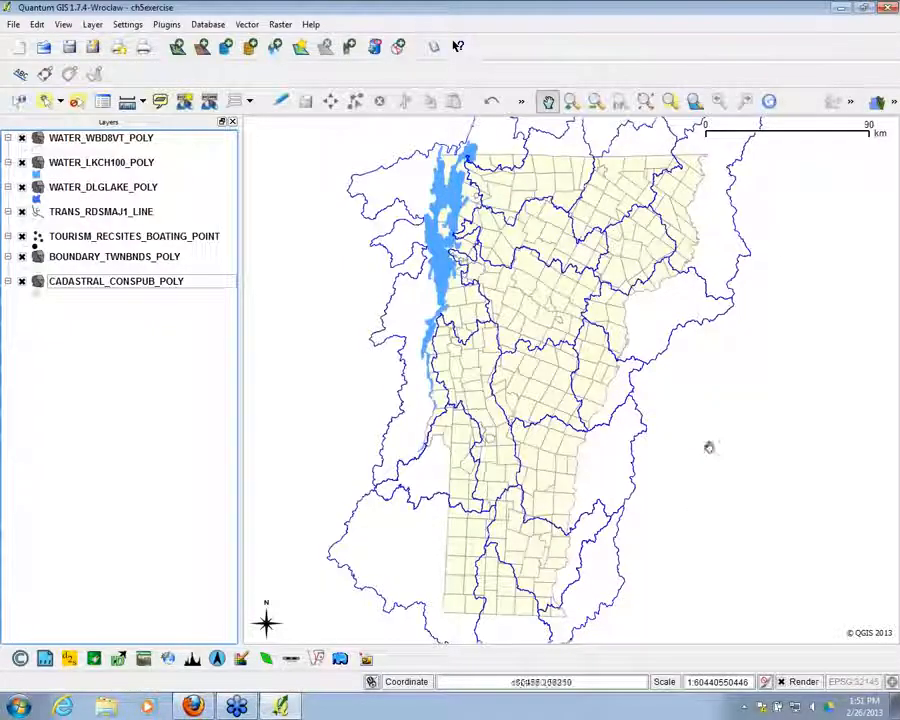
left_click(143, 50)
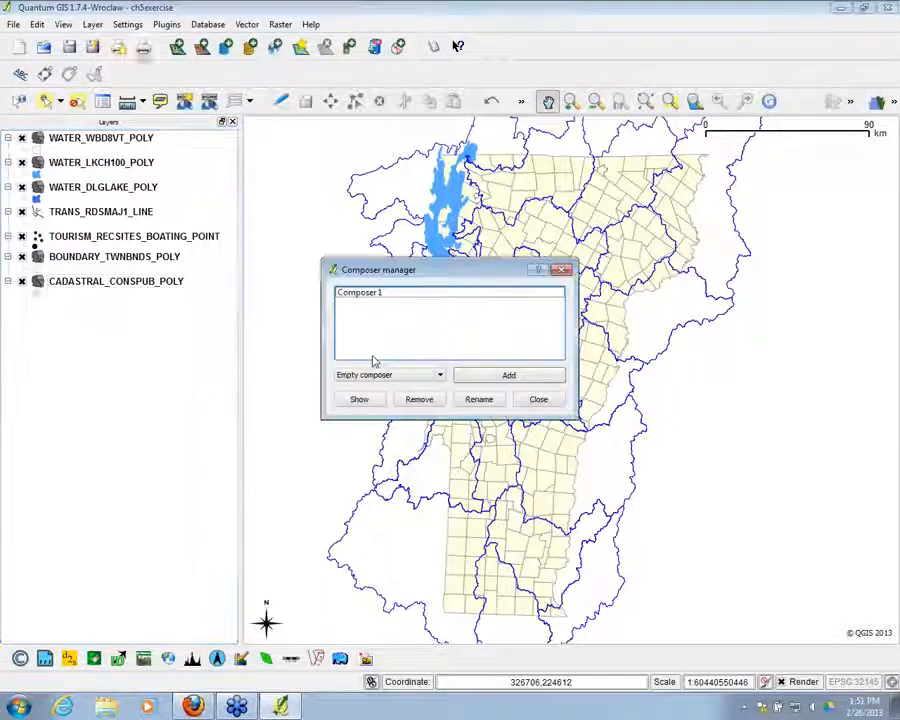
left_click(374, 293)
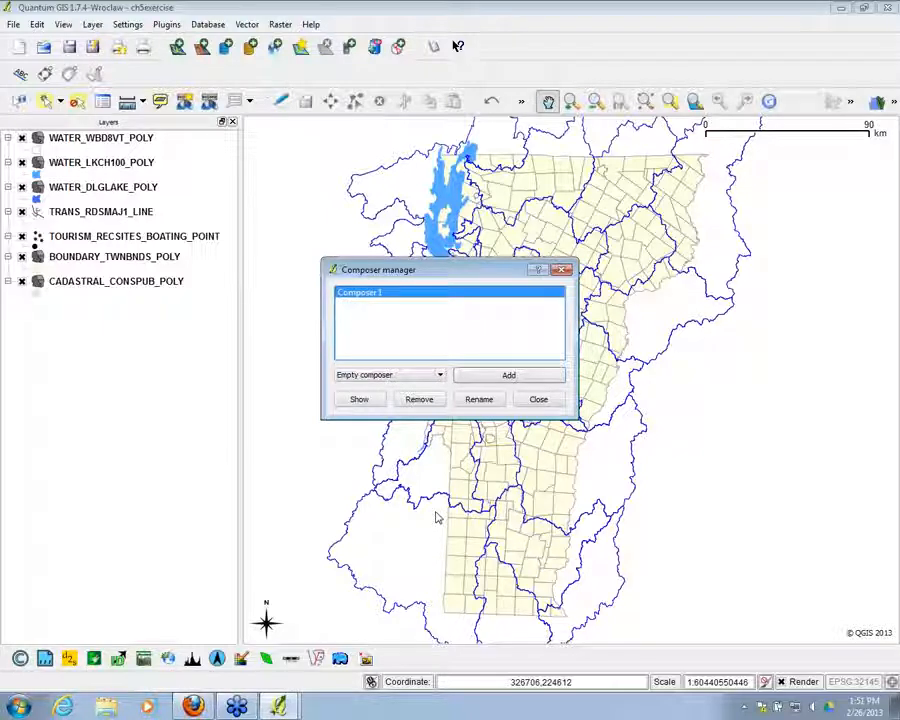
left_click(470, 400)
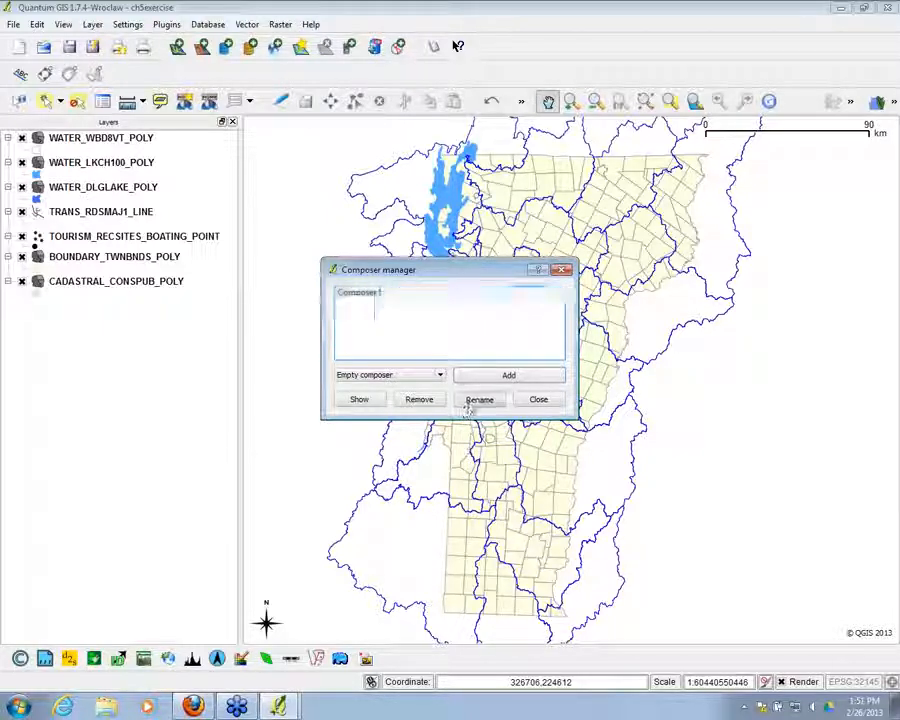
type("Watershed")
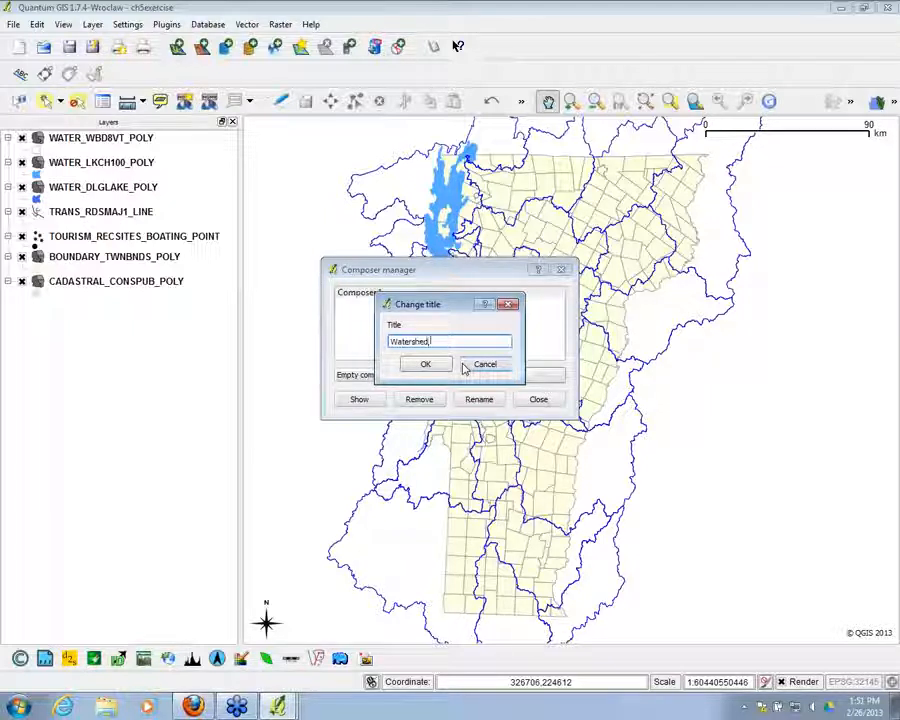
type(" Boundaries")
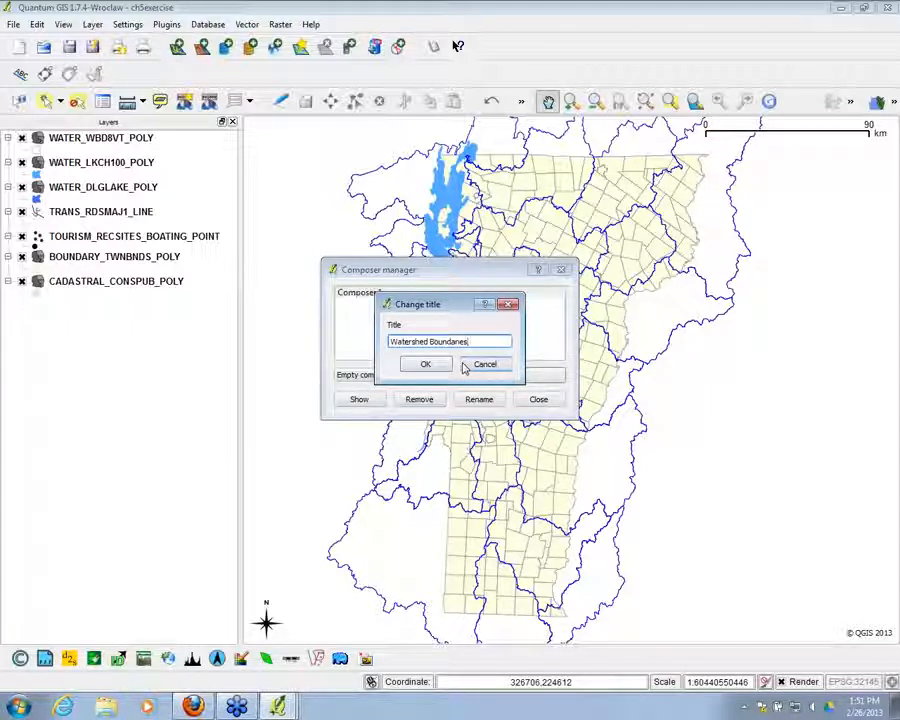
left_click(425, 366)
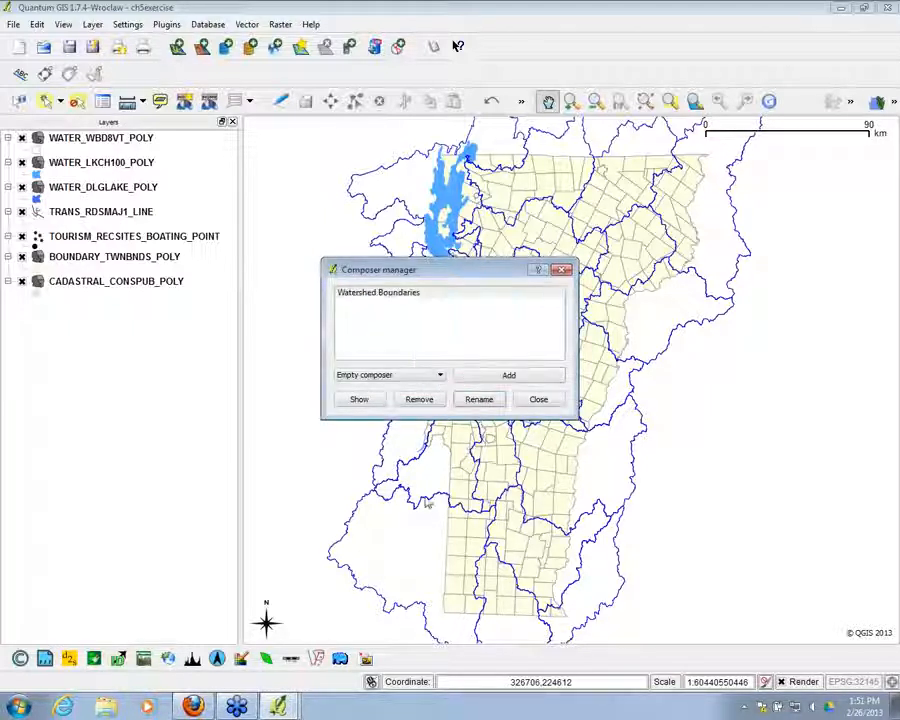
left_click(362, 400)
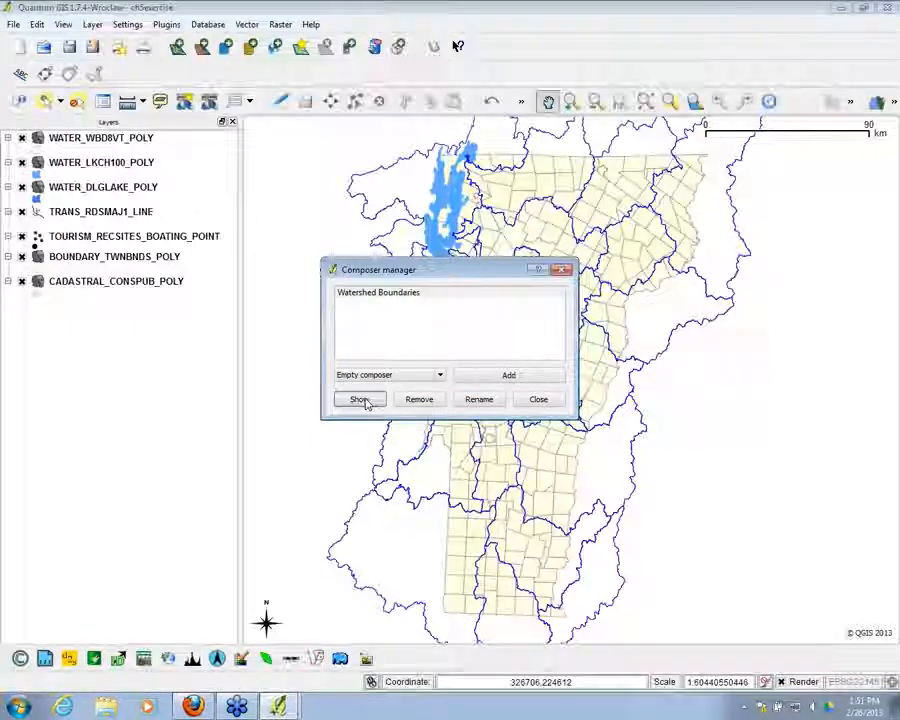
left_click(562, 271)
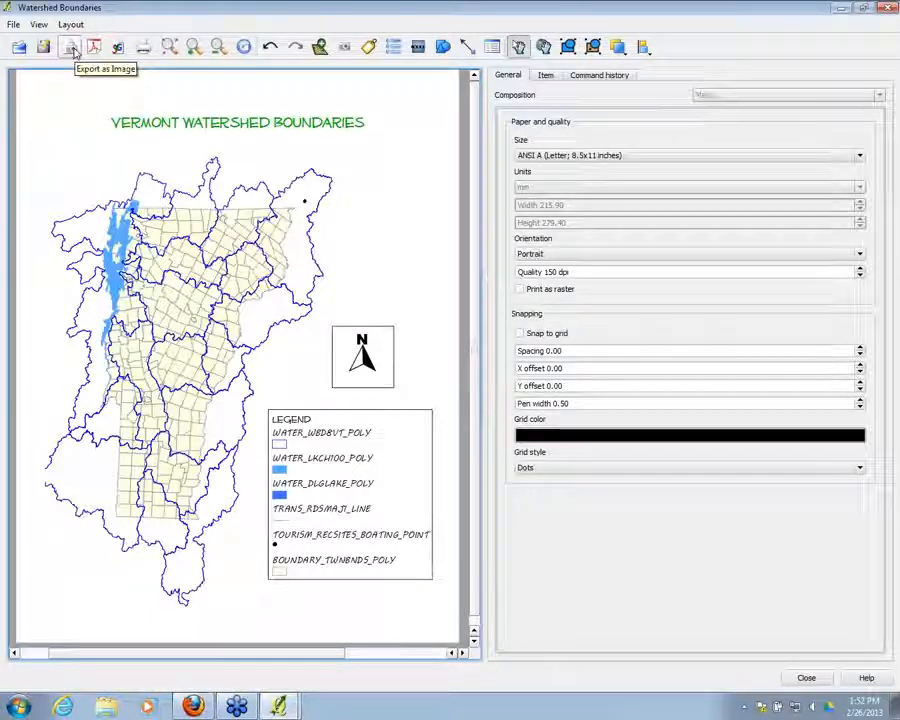
Examine the layout's print settings, PDF export and the file formats offered for image export, without printing or saving anything
left_click(143, 47)
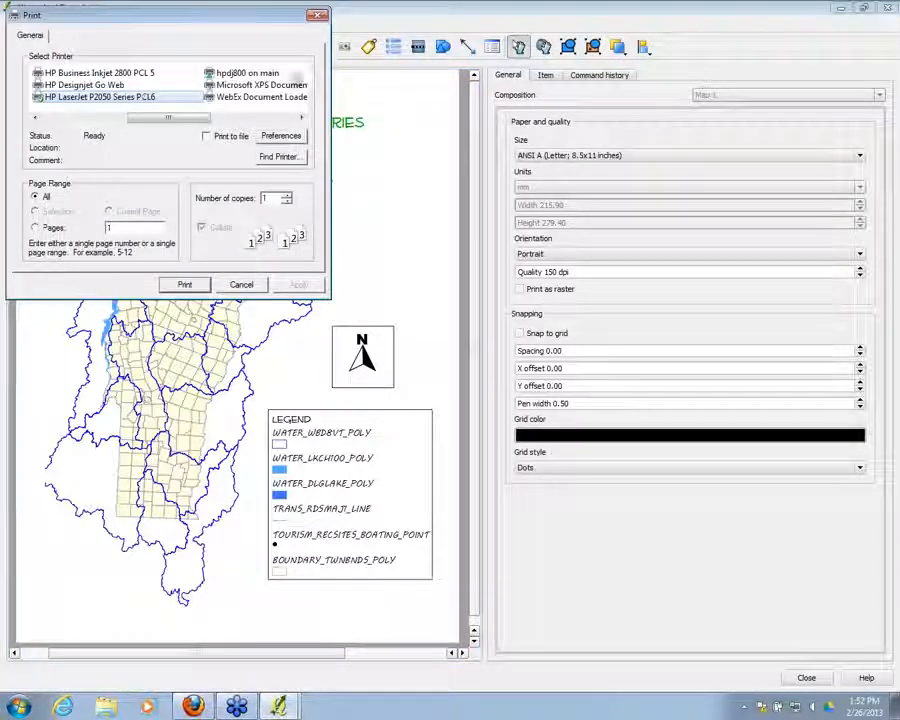
left_click(318, 14)
left_click(94, 47)
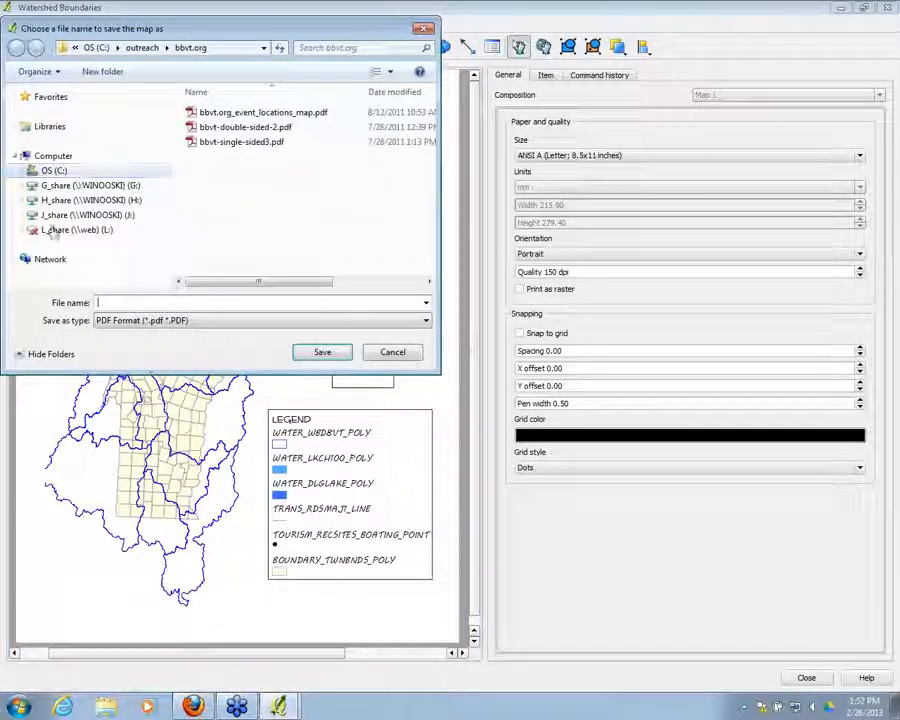
left_click(424, 28)
left_click(68, 47)
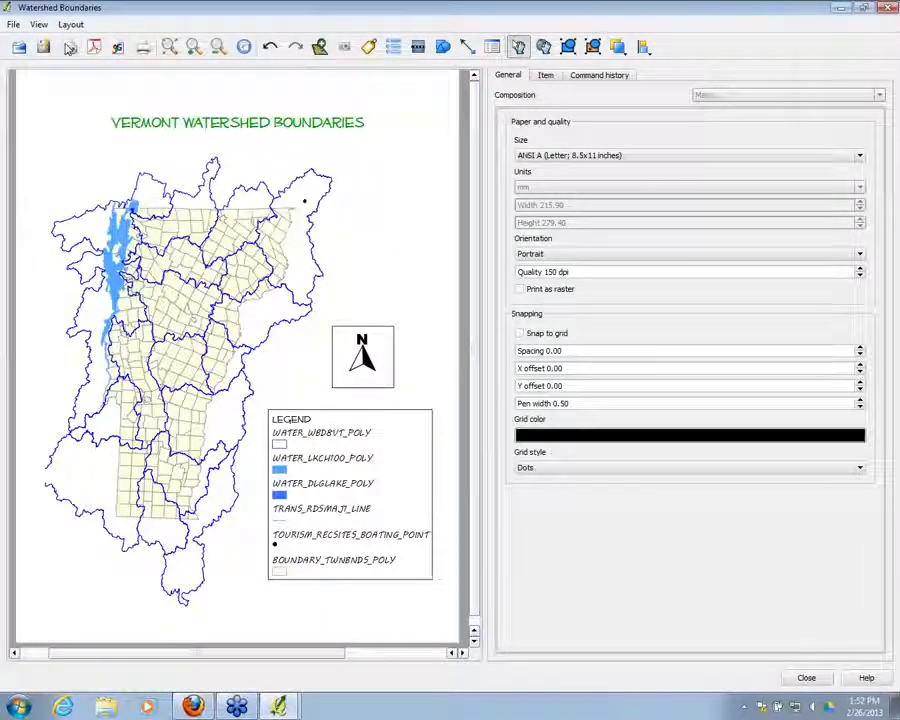
left_click(426, 320)
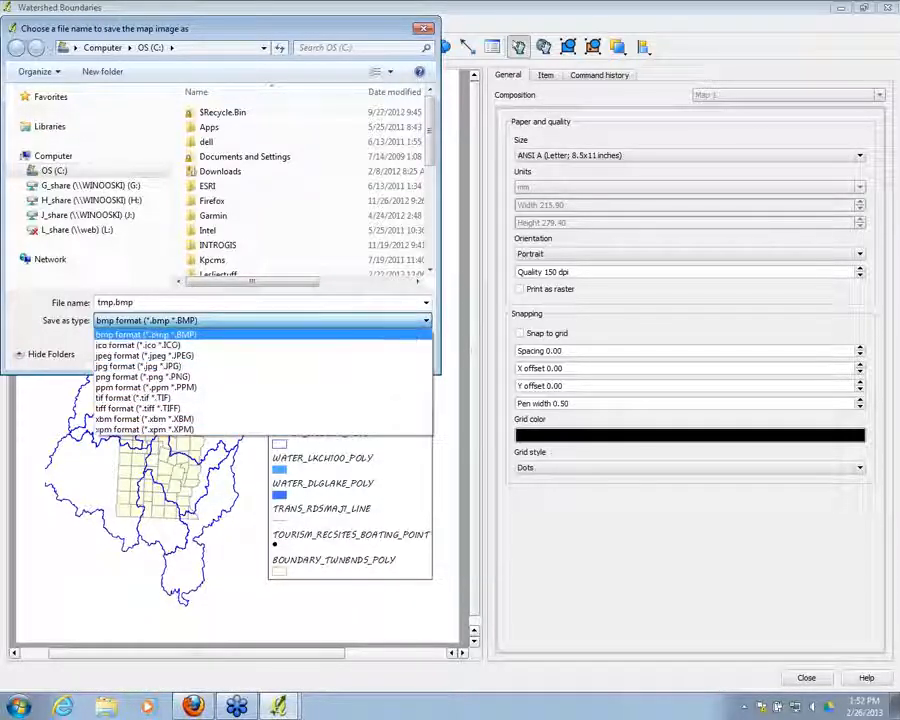
left_click(145, 334)
left_click(391, 353)
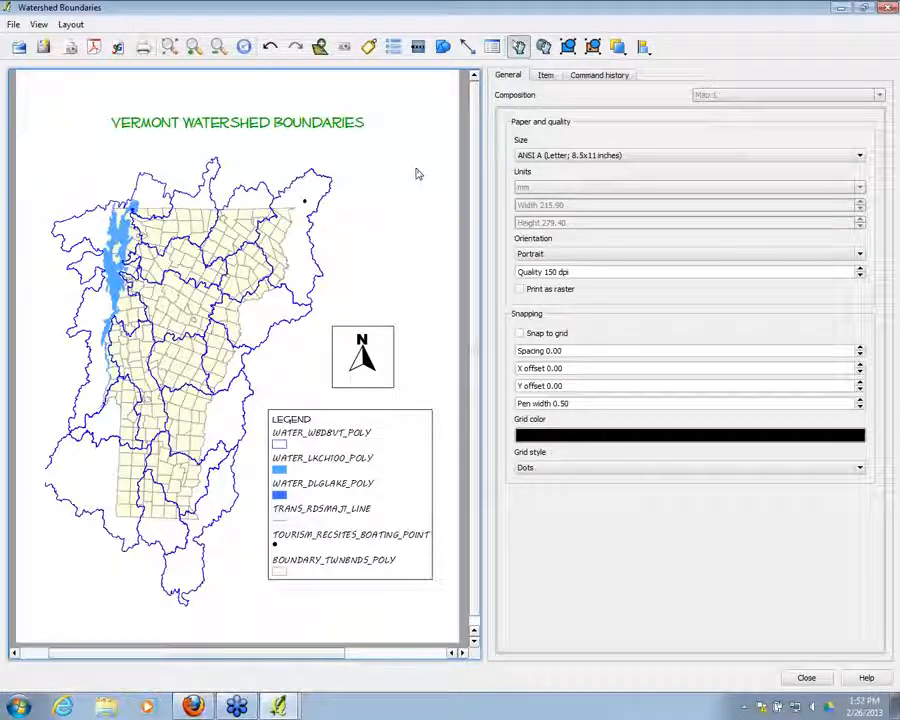
Close the layout window, reopen the Watershed Boundaries composer from the Composer manager, and dismiss the manager
left_click(888, 9)
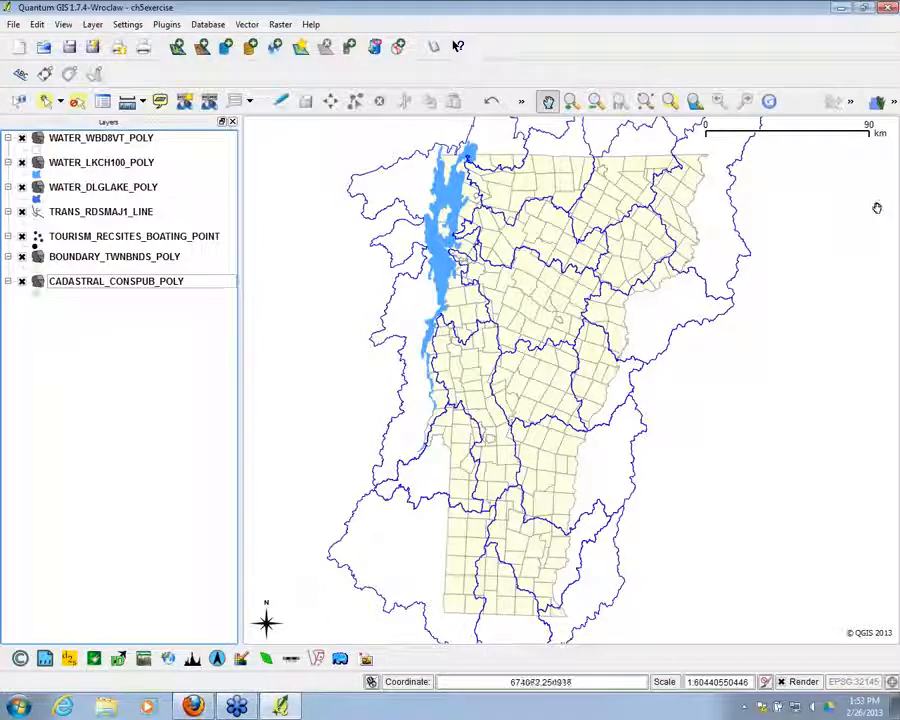
left_click(142, 47)
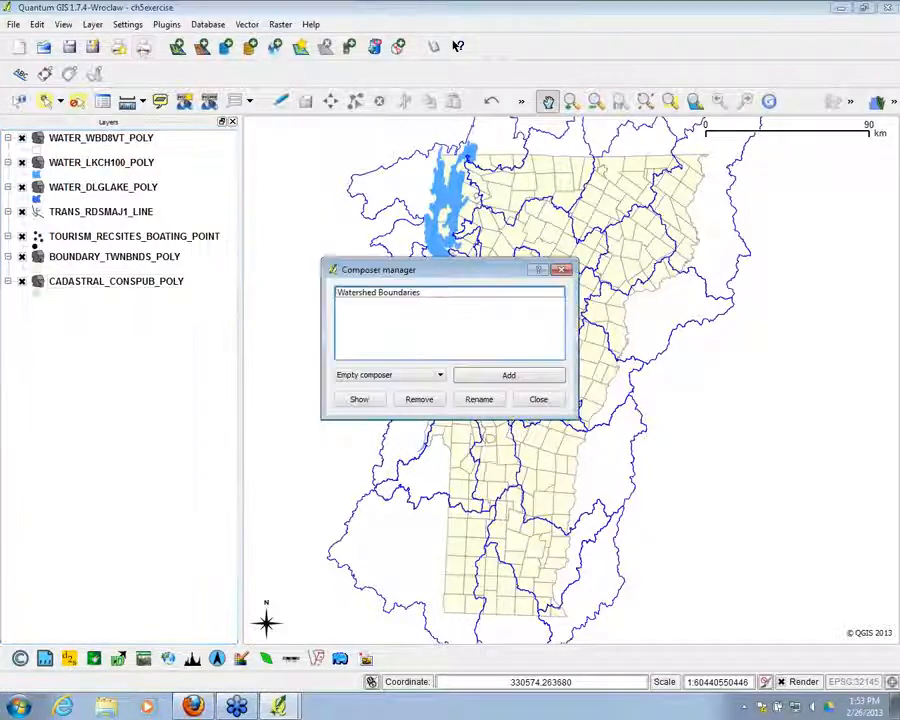
left_click(372, 293)
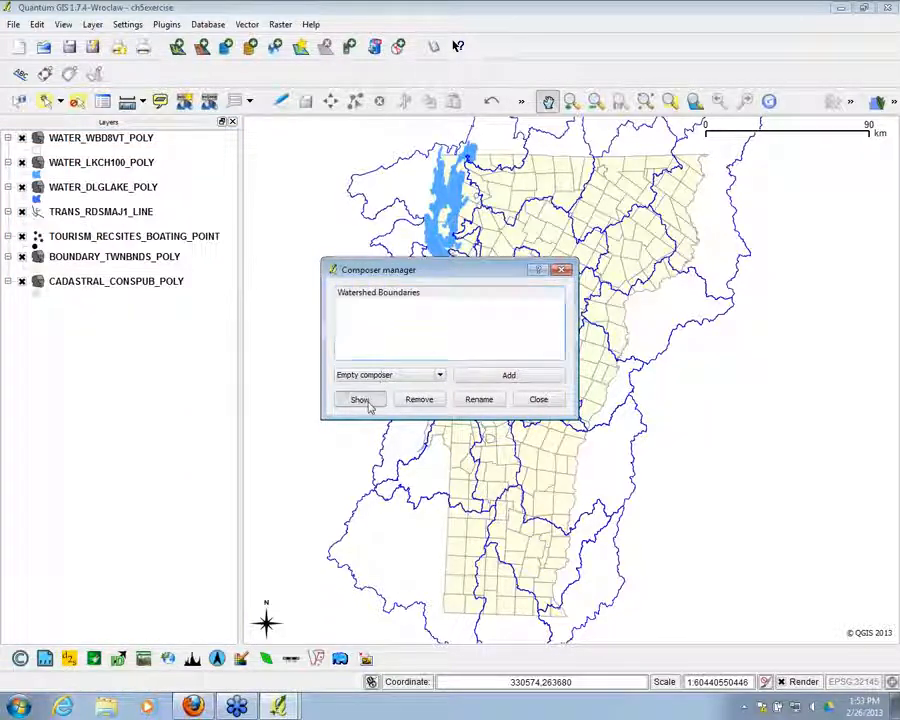
left_click(364, 400)
left_click(561, 270)
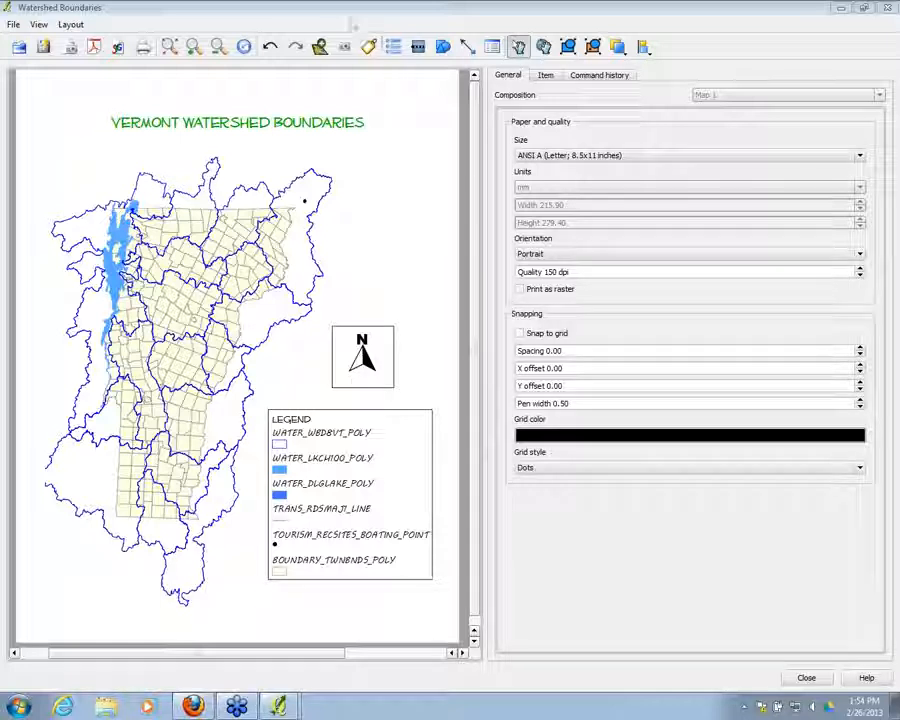
Add an attribute table to the page just below the title and set its layer to WATER_WBD8VT_POLY
left_click(492, 47)
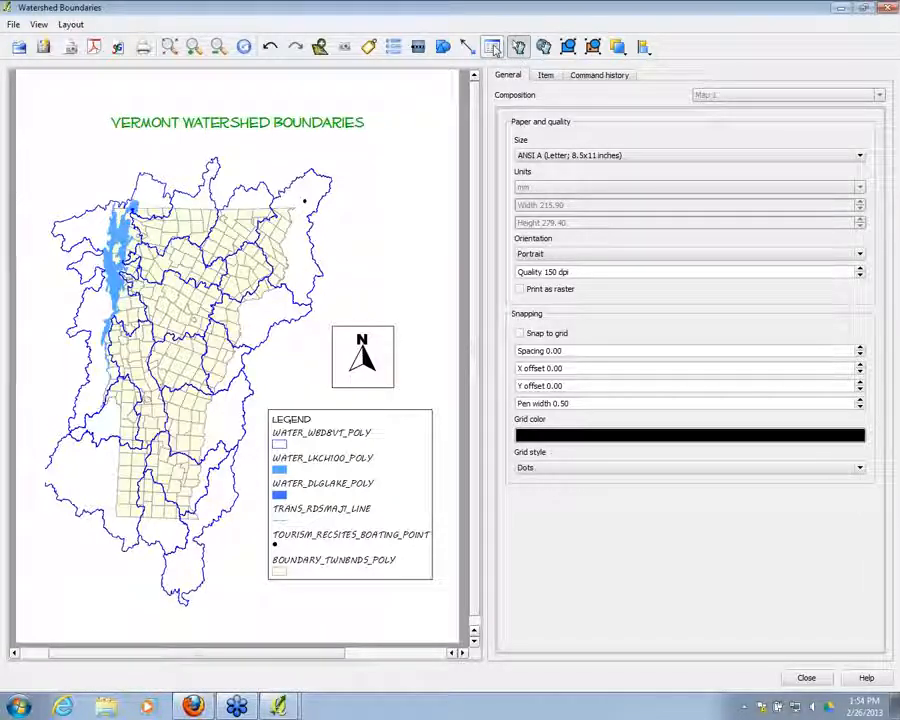
left_click(62, 145)
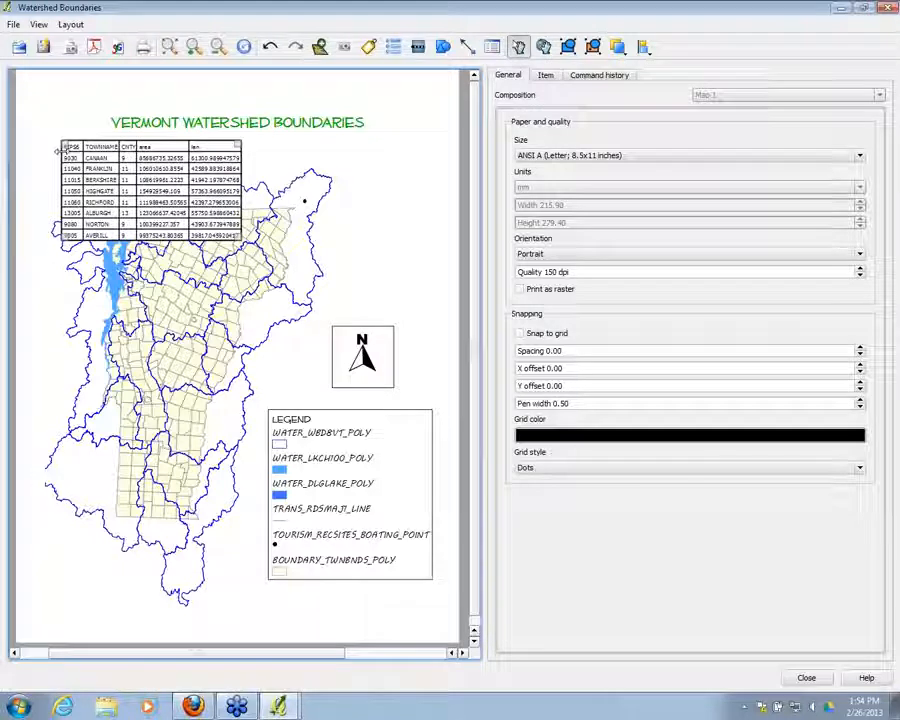
left_click(545, 75)
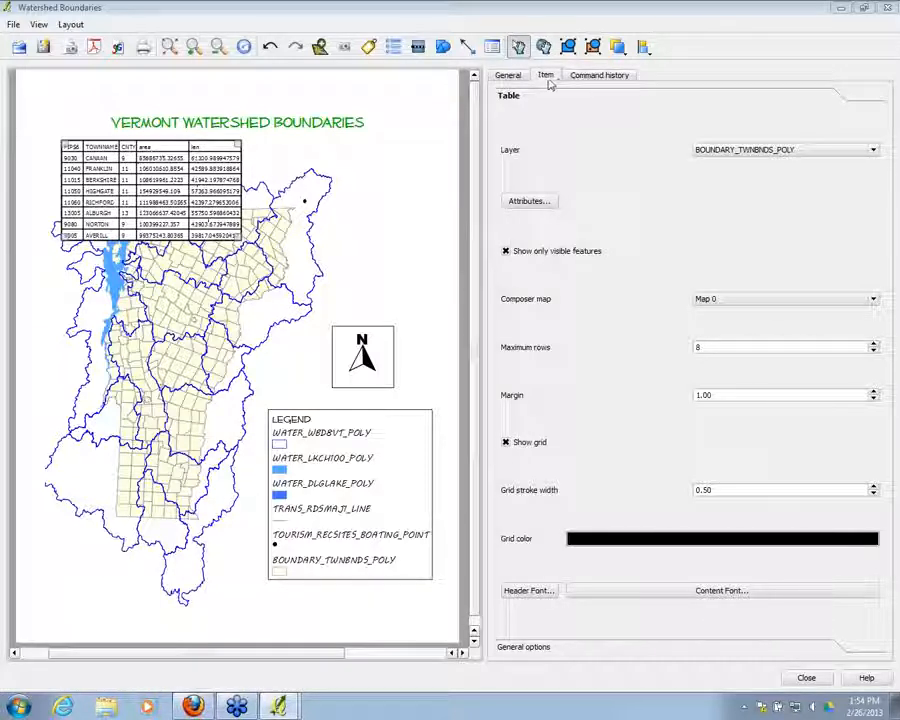
left_click(873, 151)
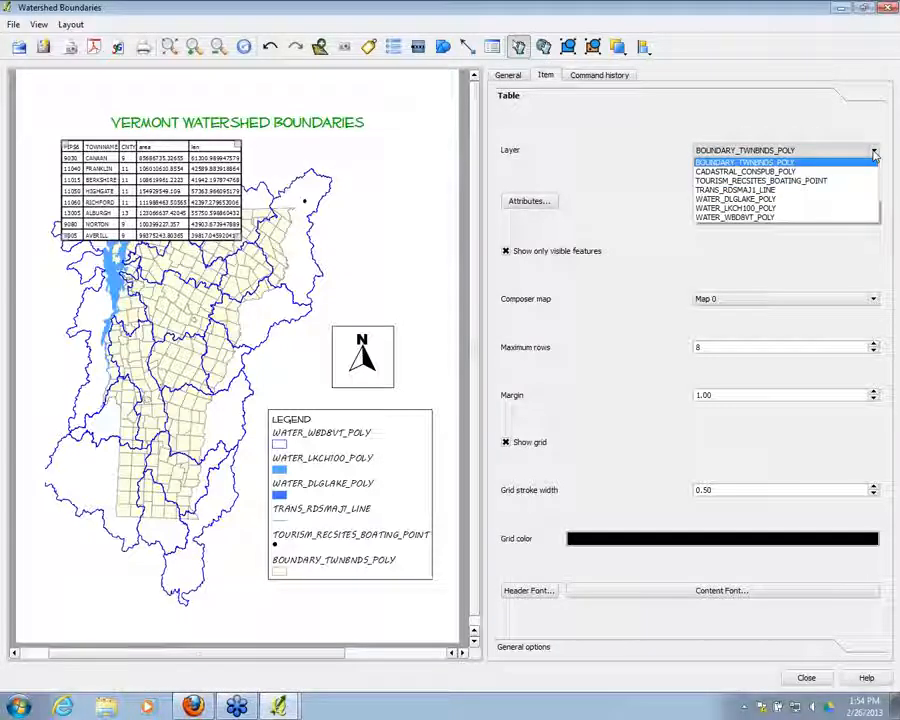
left_click(737, 219)
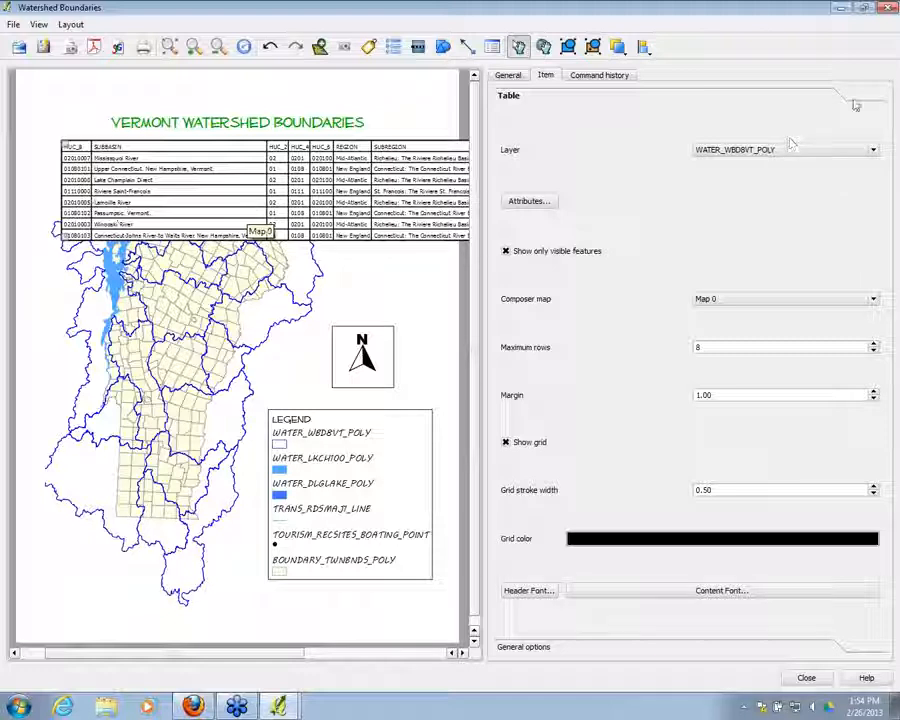
Examine which attributes, aliases and sorting options can be chosen for the watershed table, without changing them
left_click(532, 203)
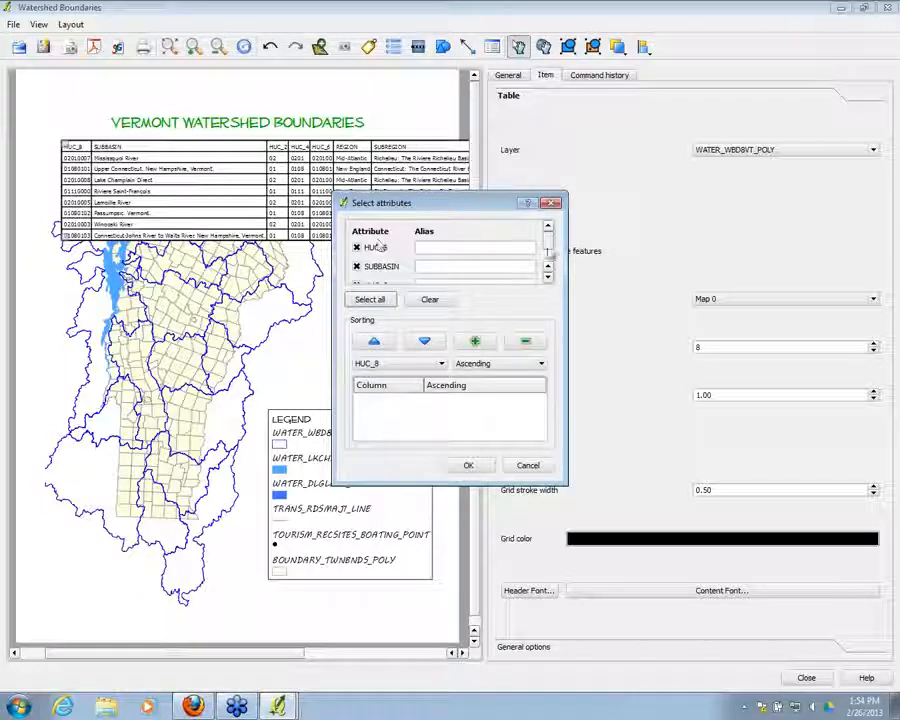
scroll(551, 250, "down", 1)
scroll(372, 258, "up", 1)
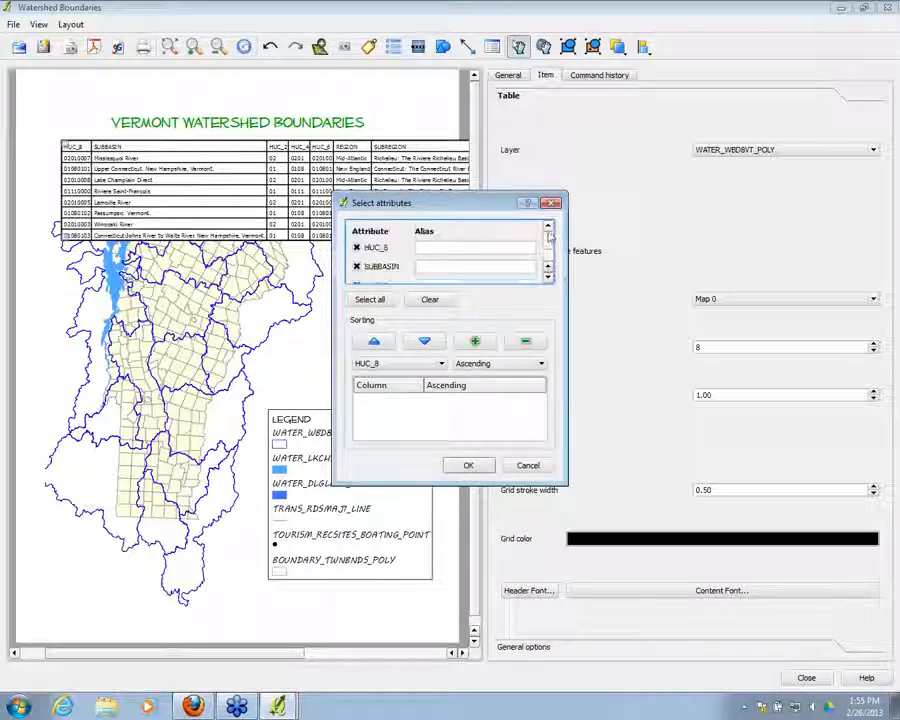
scroll(555, 258, "down", 1)
scroll(555, 258, "up", 2)
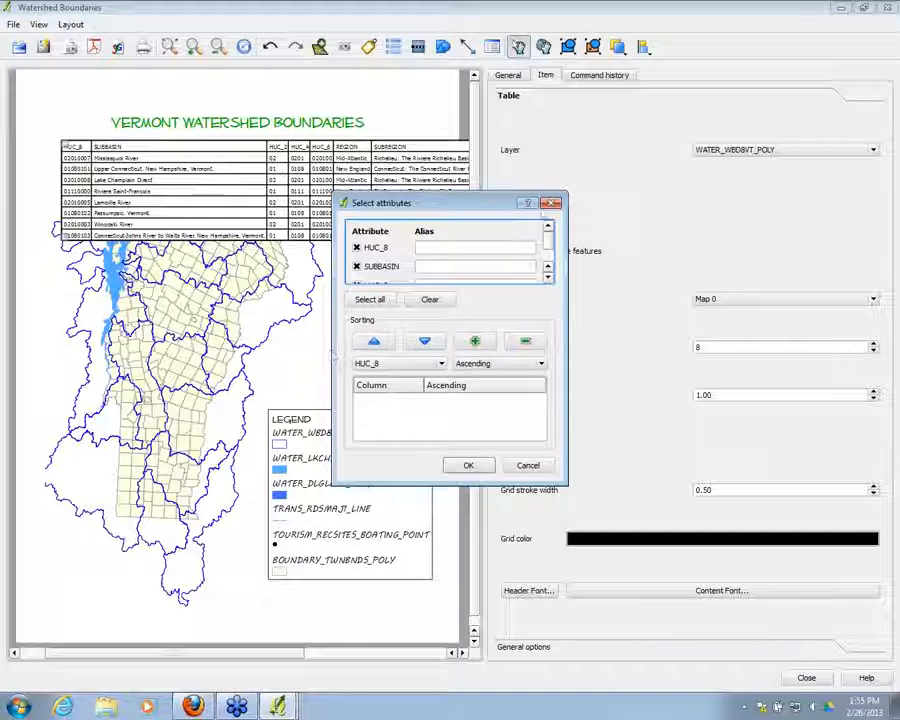
left_click(551, 203)
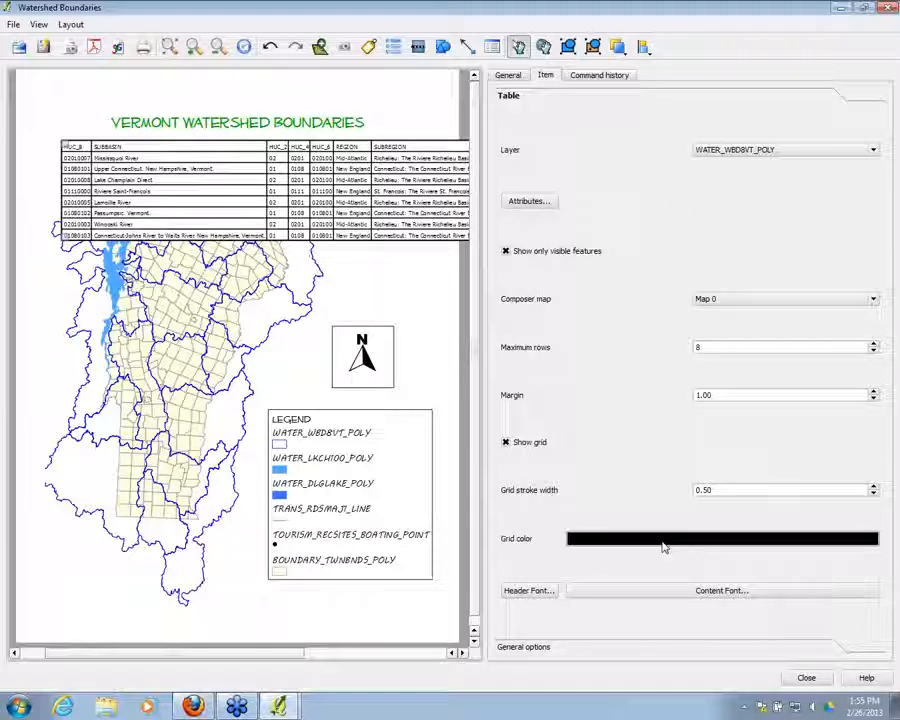
Delete the attribute table from the layout
left_click(508, 75)
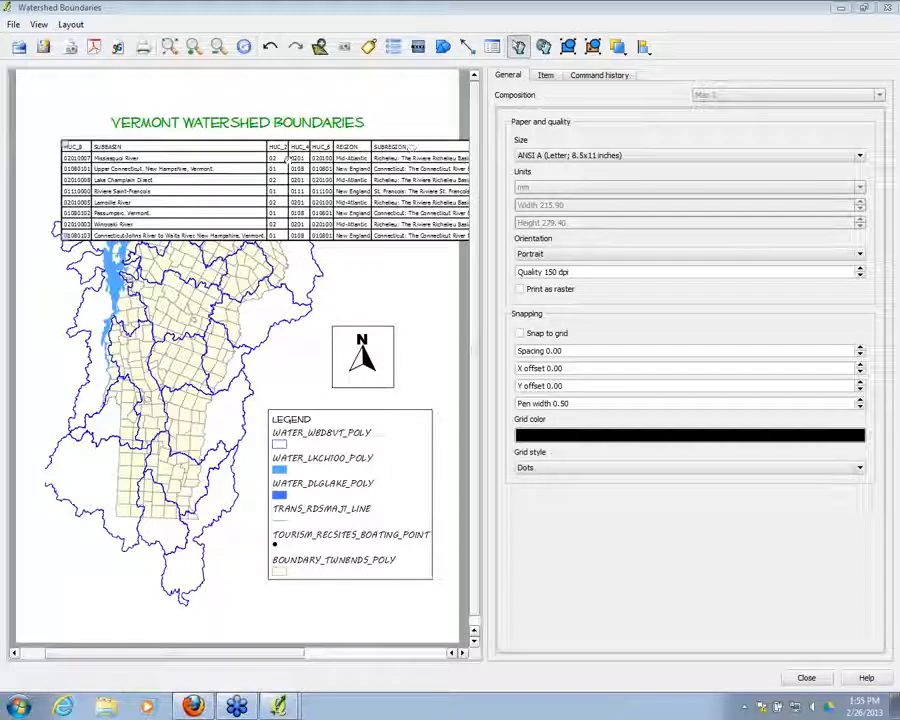
key("Delete")
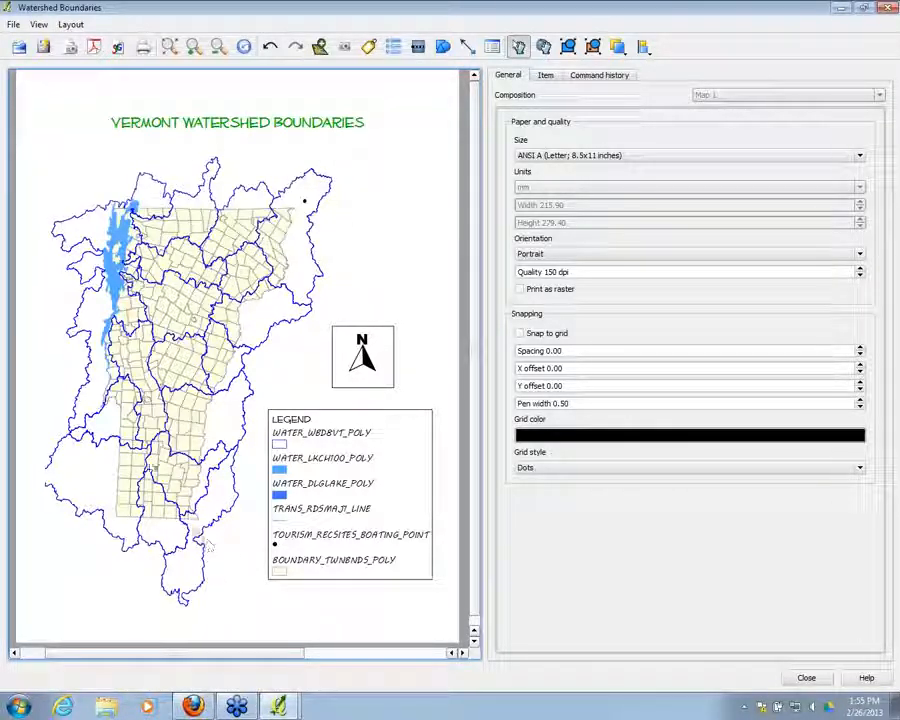
left_click(194, 47)
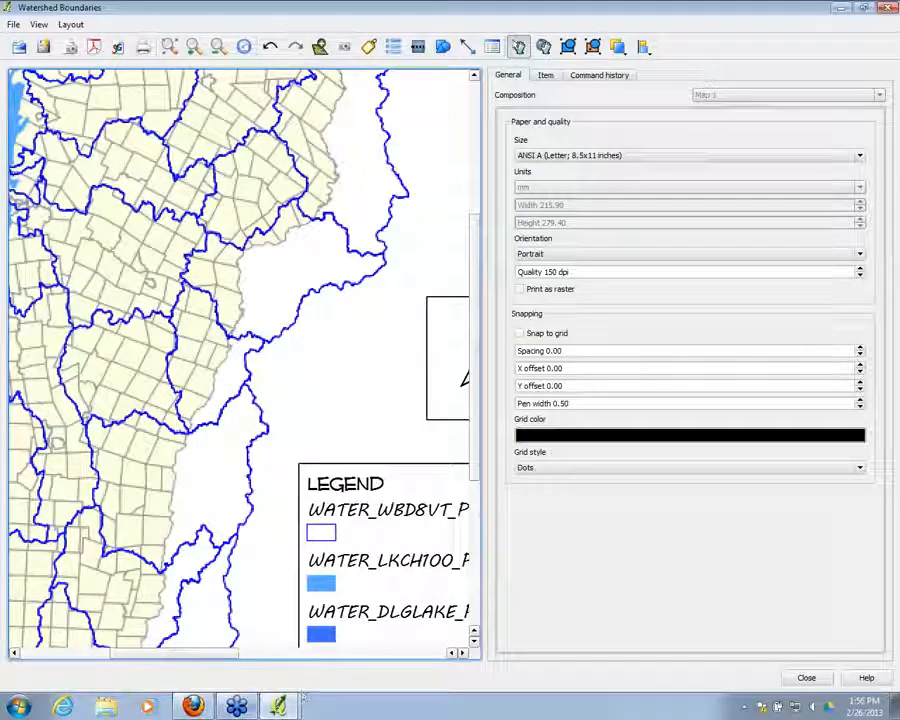
Switch to the main QGIS map window and zoom in on the roads around the boating point in central Vermont
mouse_move(278, 706)
left_click(261, 647)
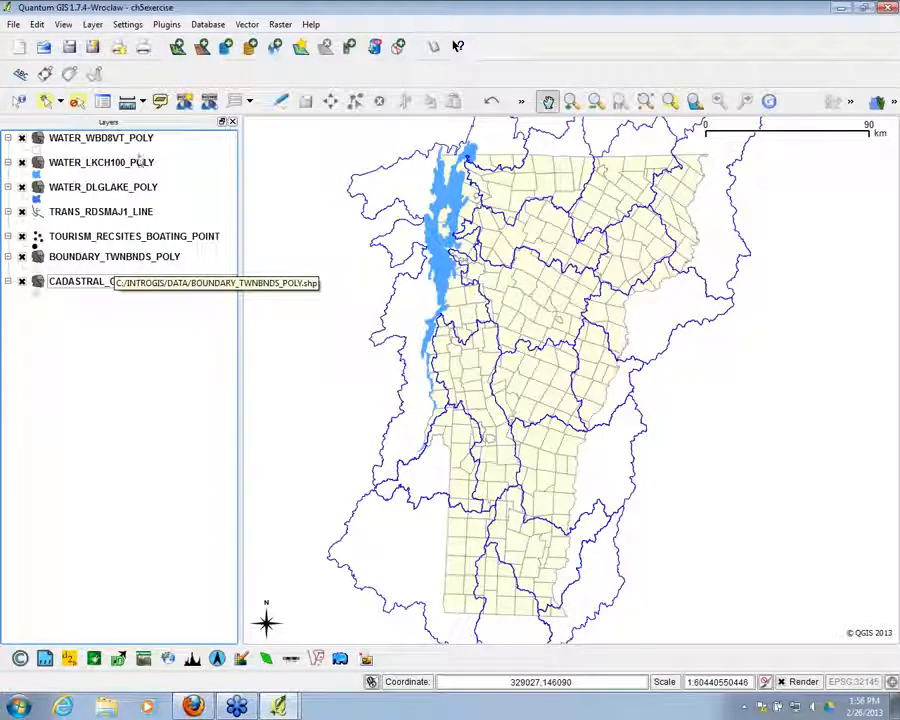
left_click(571, 101)
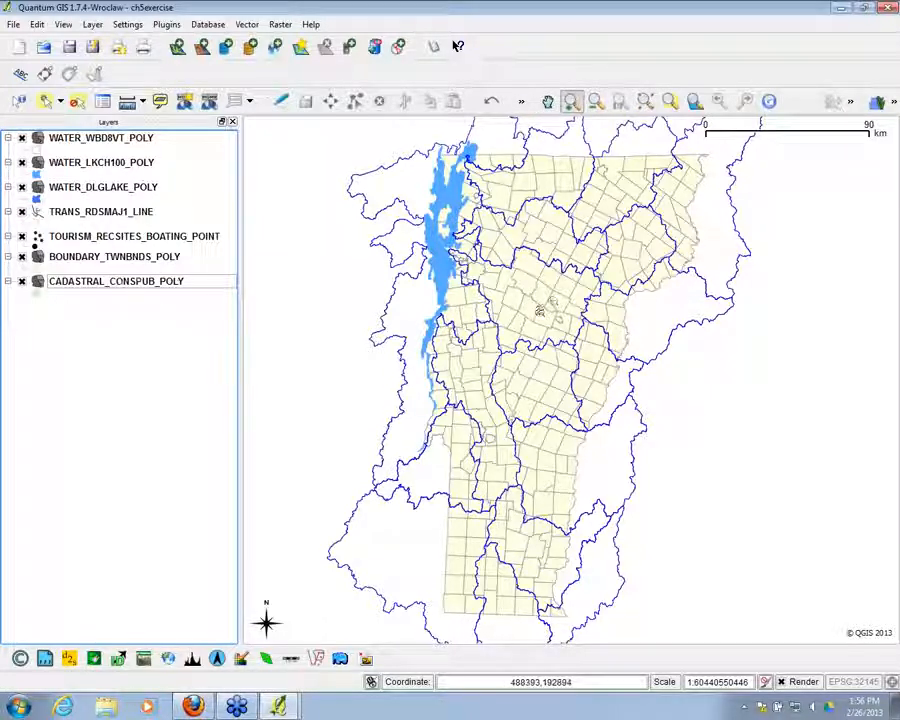
left_click_drag(537, 306, 600, 356)
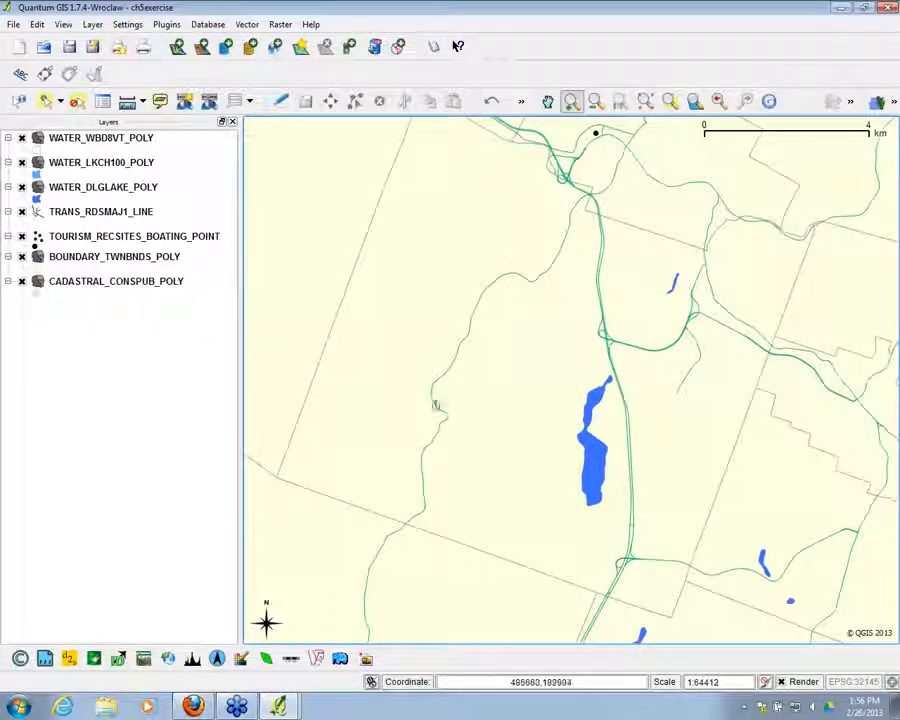
left_click(548, 101)
left_click_drag(641, 180, 497, 391)
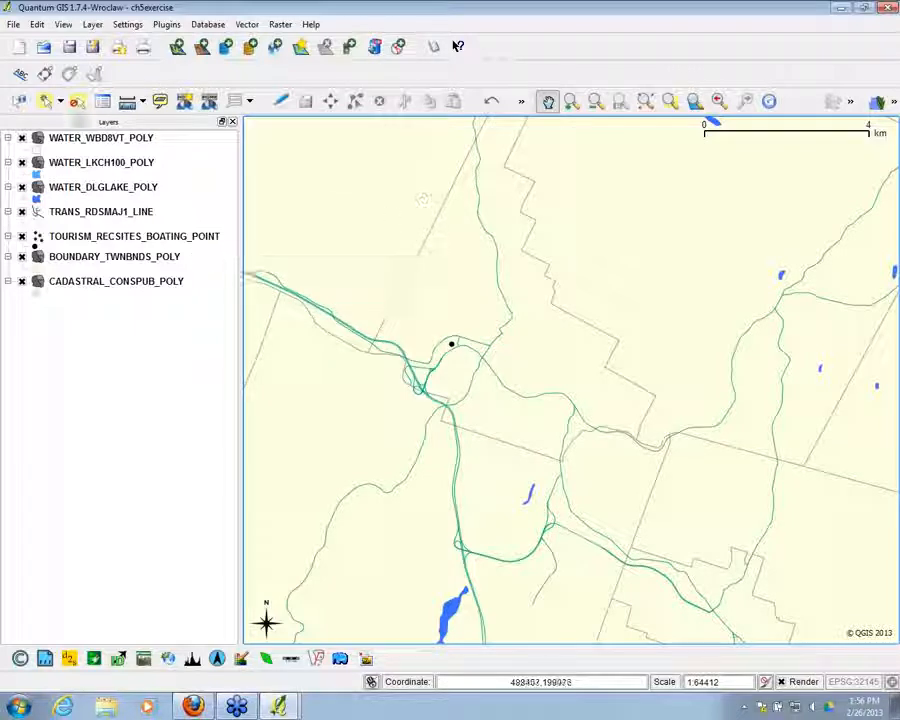
Identify the boating site beside the road junction, using TOURISM_RECSITES_BOATING_POINT as the active layer
left_click(20, 103)
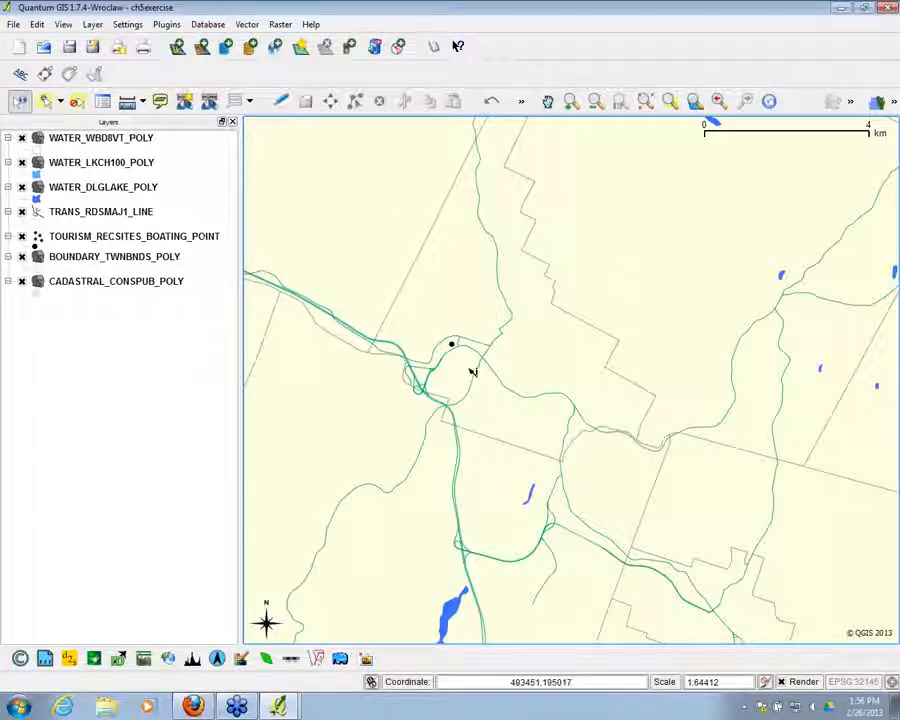
left_click(451, 343)
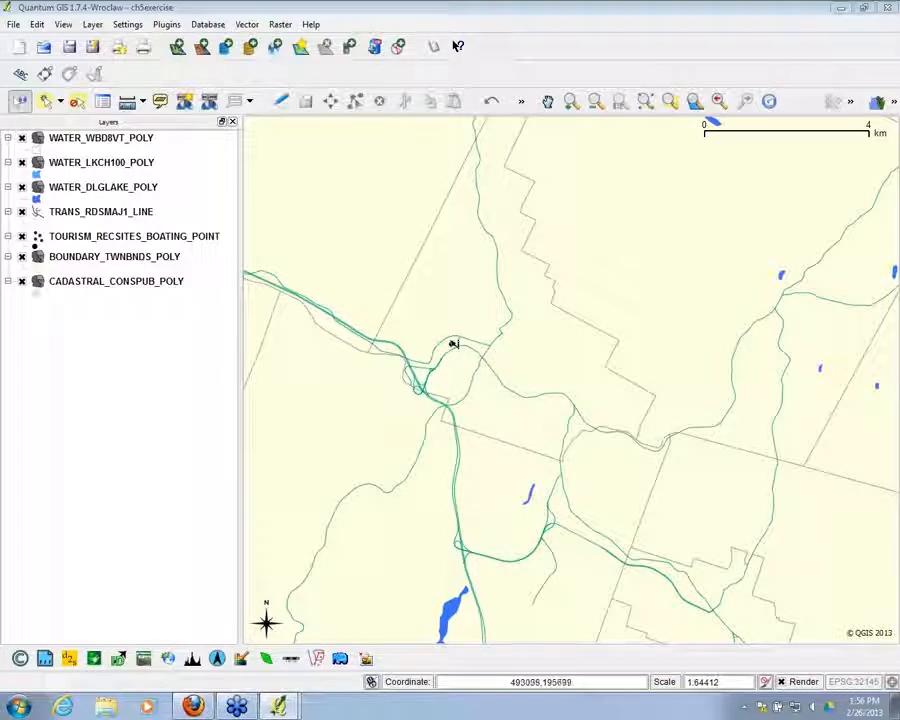
left_click(88, 238)
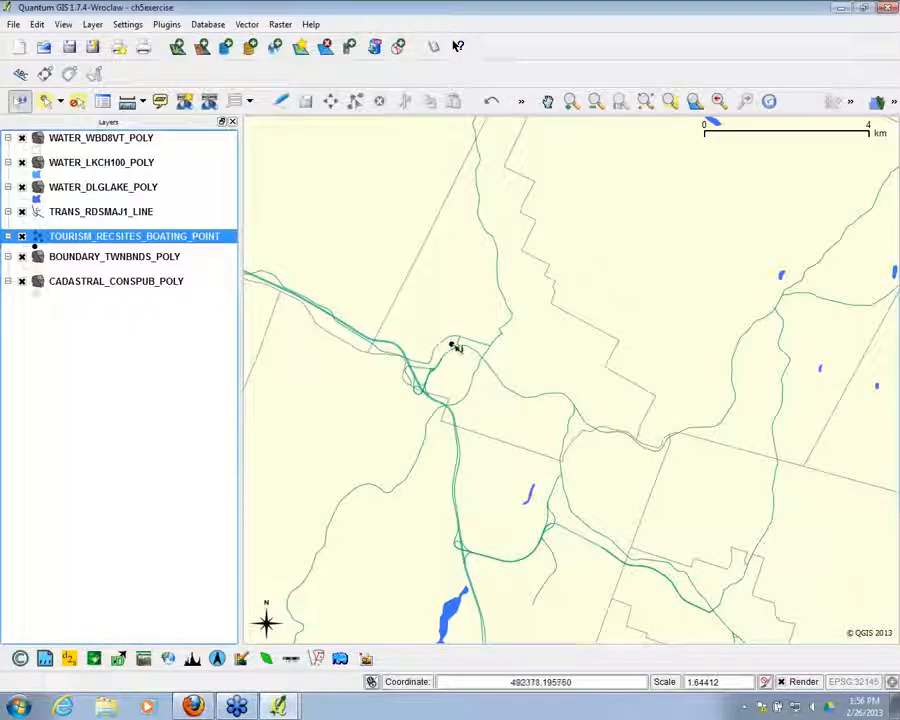
left_click(453, 346)
Read through the boating site's attributes, including its site name, water name and contact fields, and close the results
left_click_drag(292, 256, 399, 197)
left_click_drag(552, 247, 538, 457)
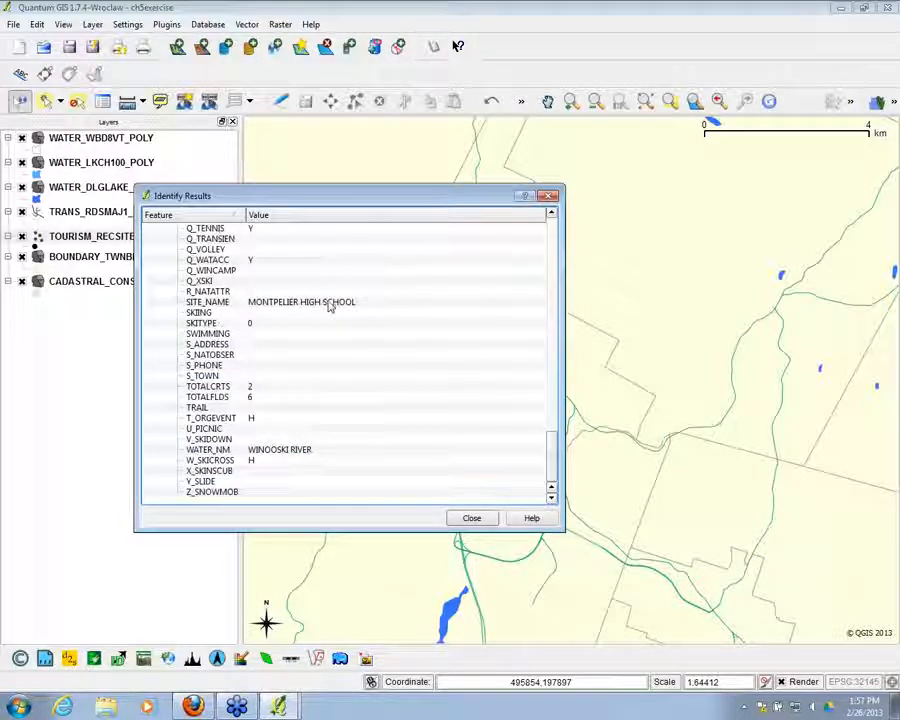
left_click_drag(554, 462, 563, 304)
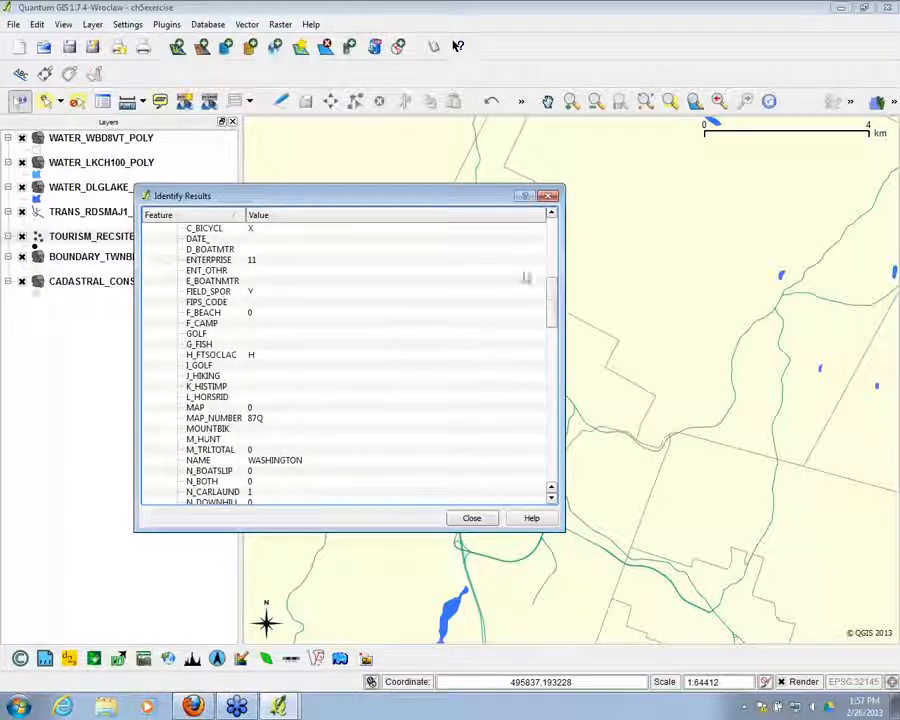
left_click_drag(555, 306, 556, 290)
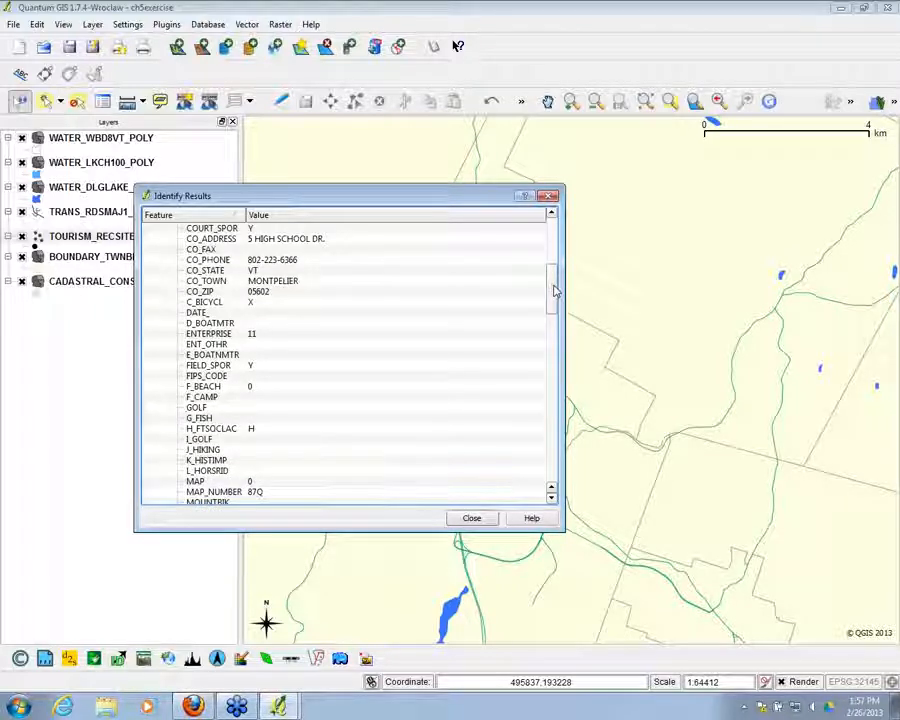
left_click(548, 195)
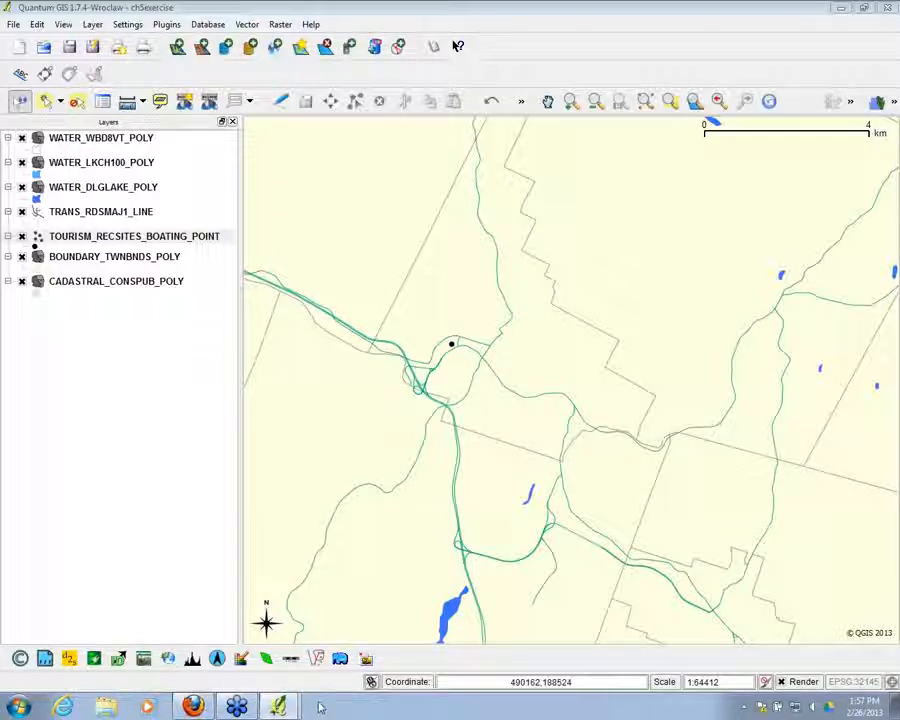
Switch to Firefox, open the VCGI home page, and look over its main sections and upcoming events
mouse_move(278, 706)
mouse_move(195, 706)
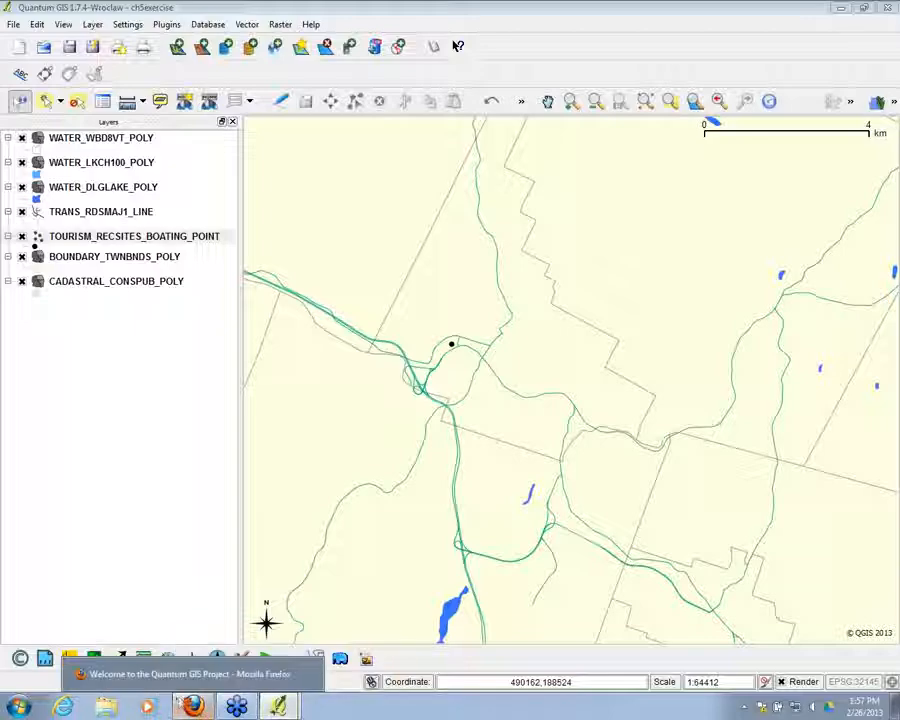
left_click(195, 706)
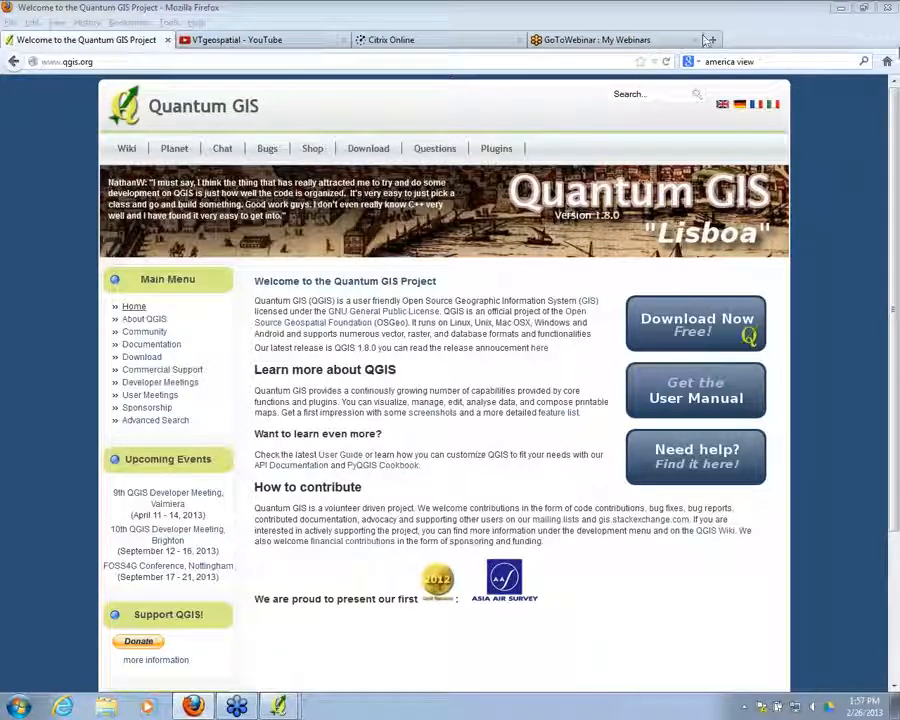
left_click(887, 61)
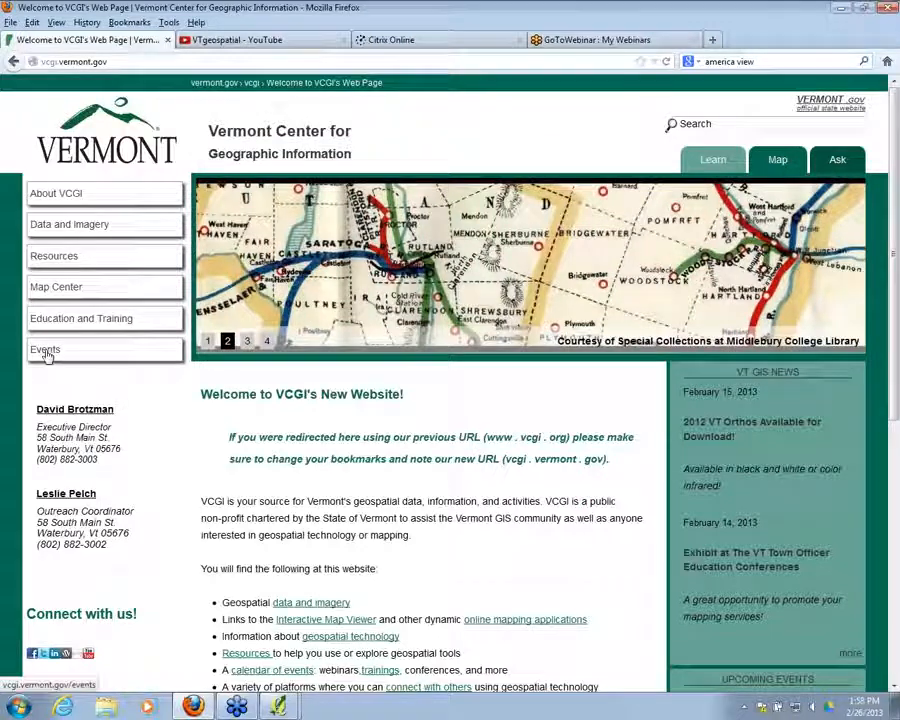
scroll(40, 360, "down", 3)
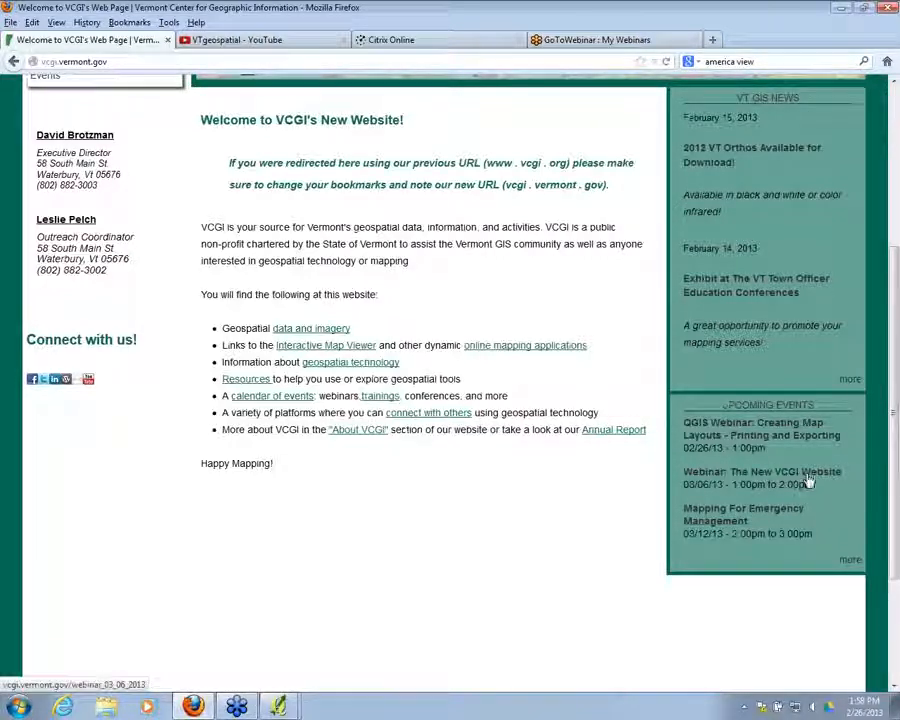
scroll(896, 430, "up", 2)
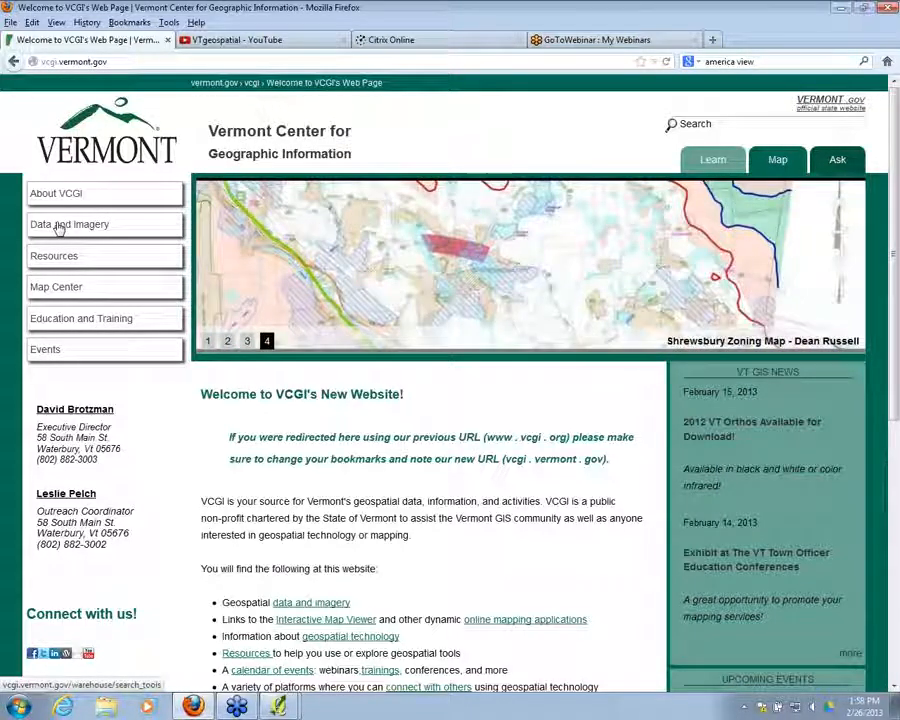
scroll(897, 483, "down", 6)
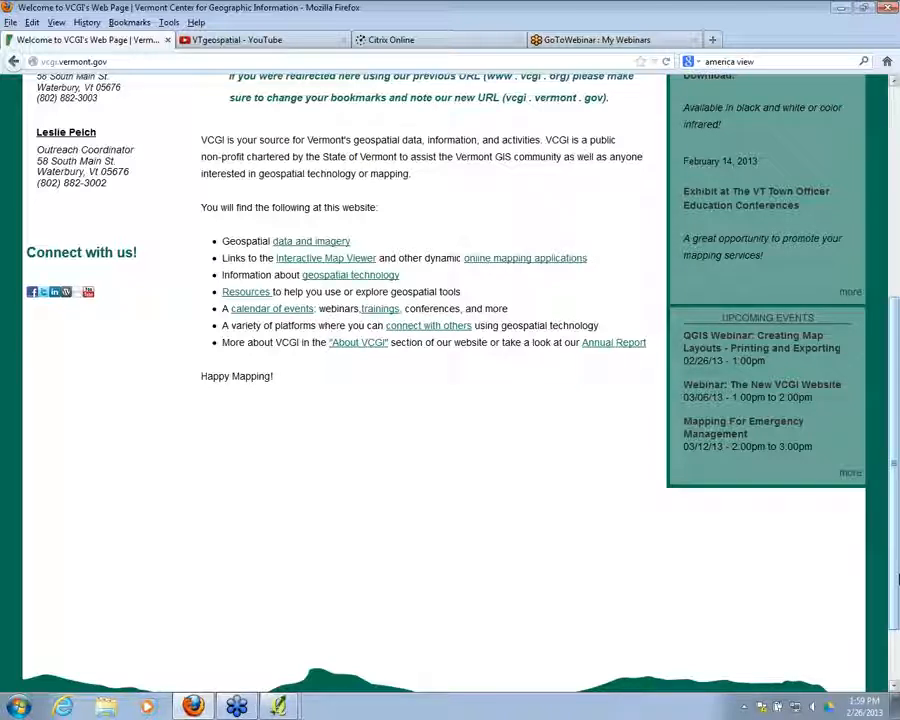
left_click(890, 134)
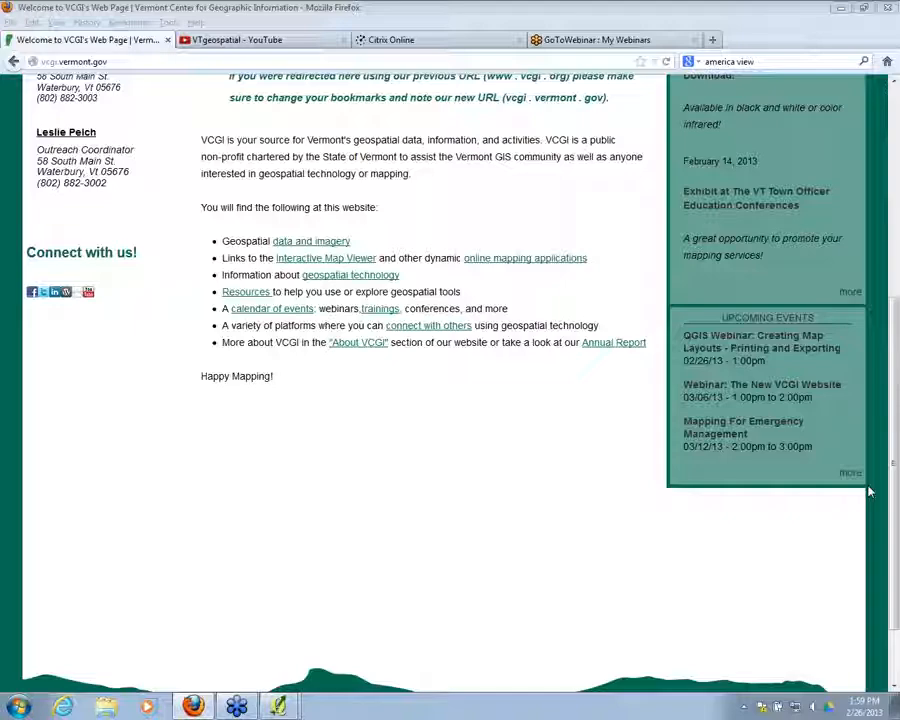
Return to the start of the VCGI home page and switch to the VTgeospatial YouTube channel
left_click(278, 706)
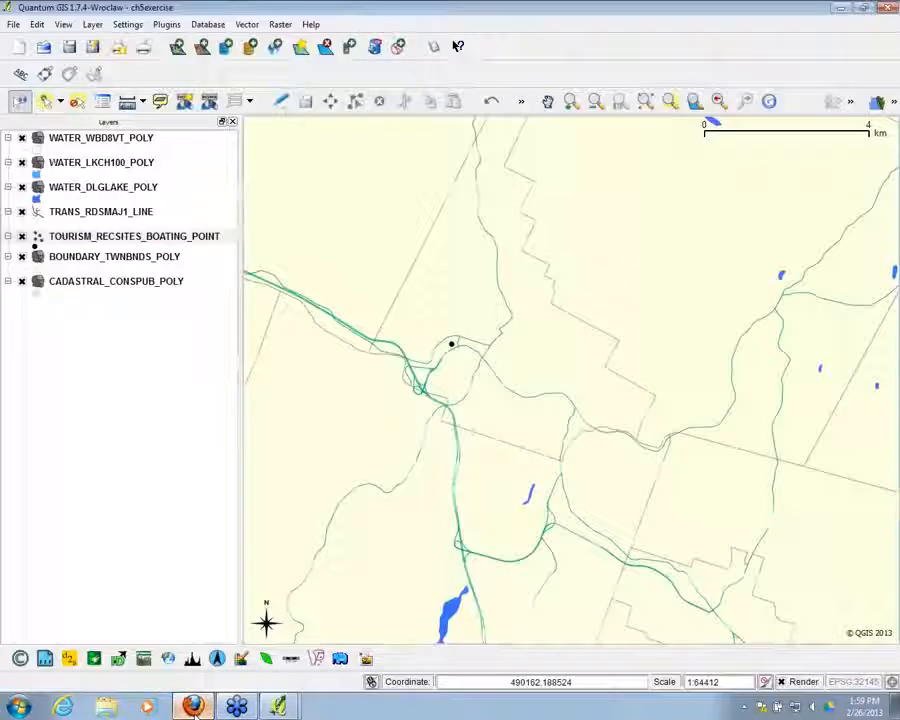
left_click(193, 706)
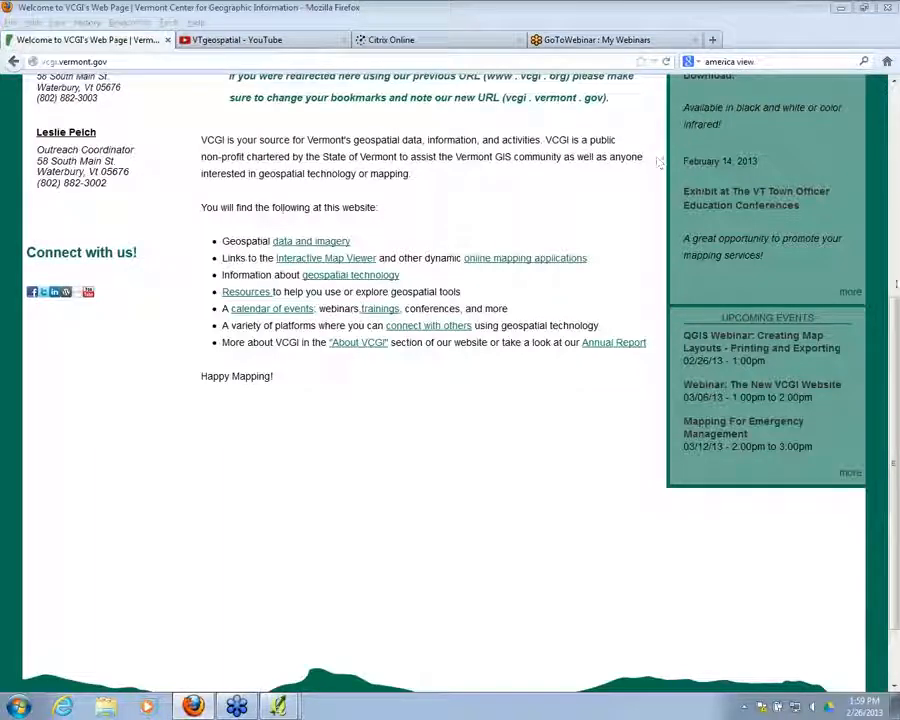
scroll(893, 88, "up", 3)
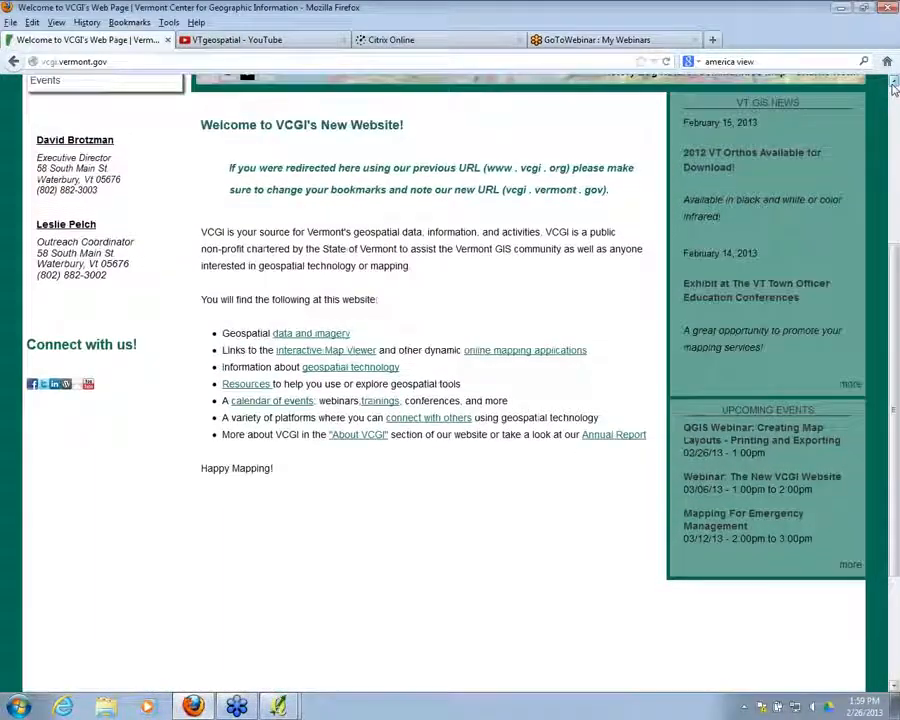
scroll(893, 88, "up", 1)
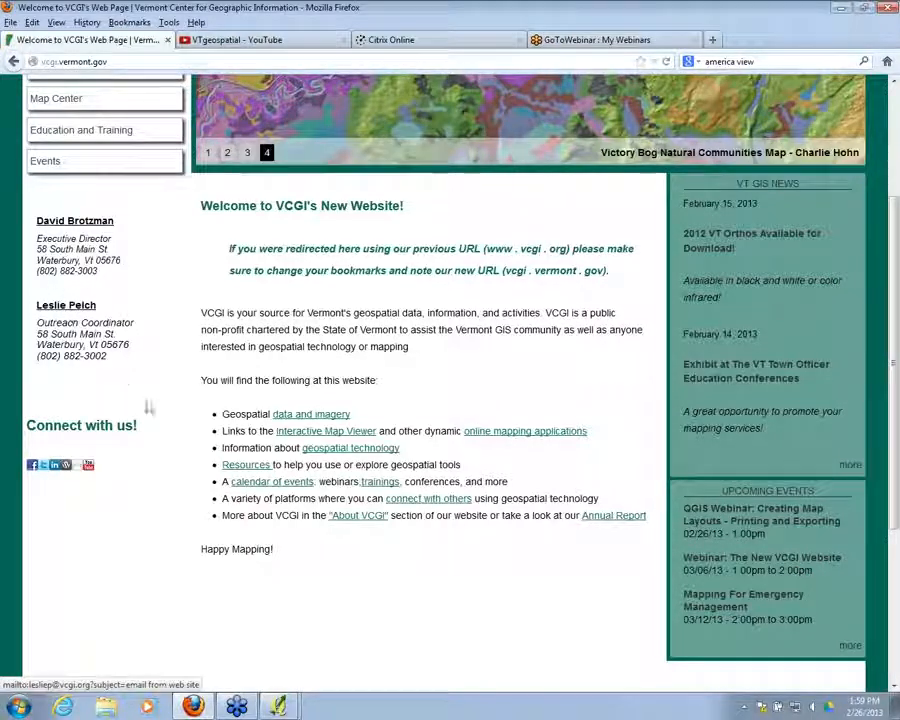
scroll(895, 88, "up", 2)
scroll(893, 88, "up", 2)
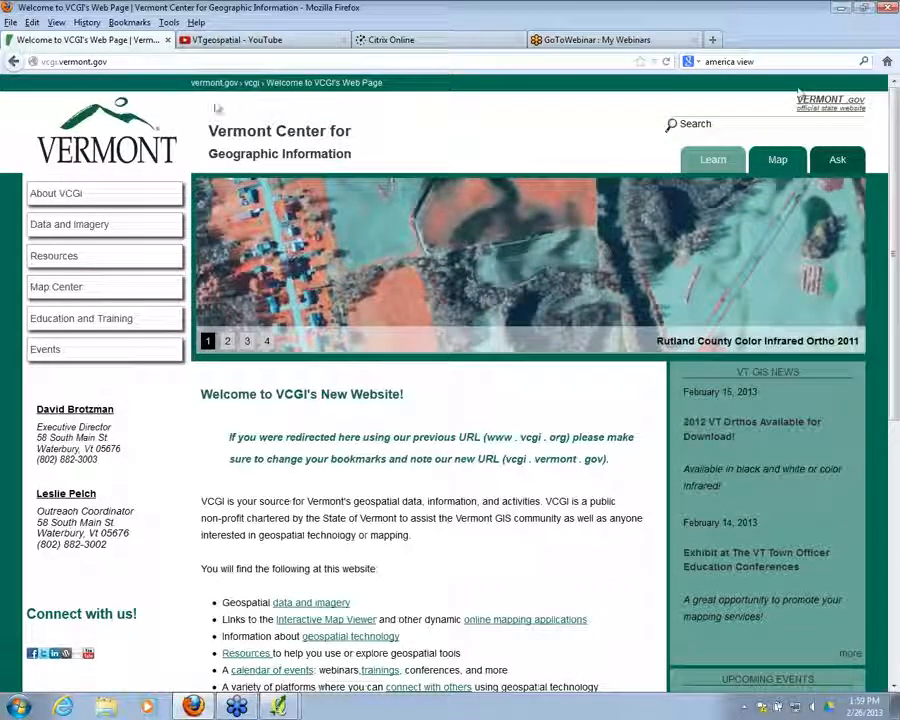
left_click(246, 42)
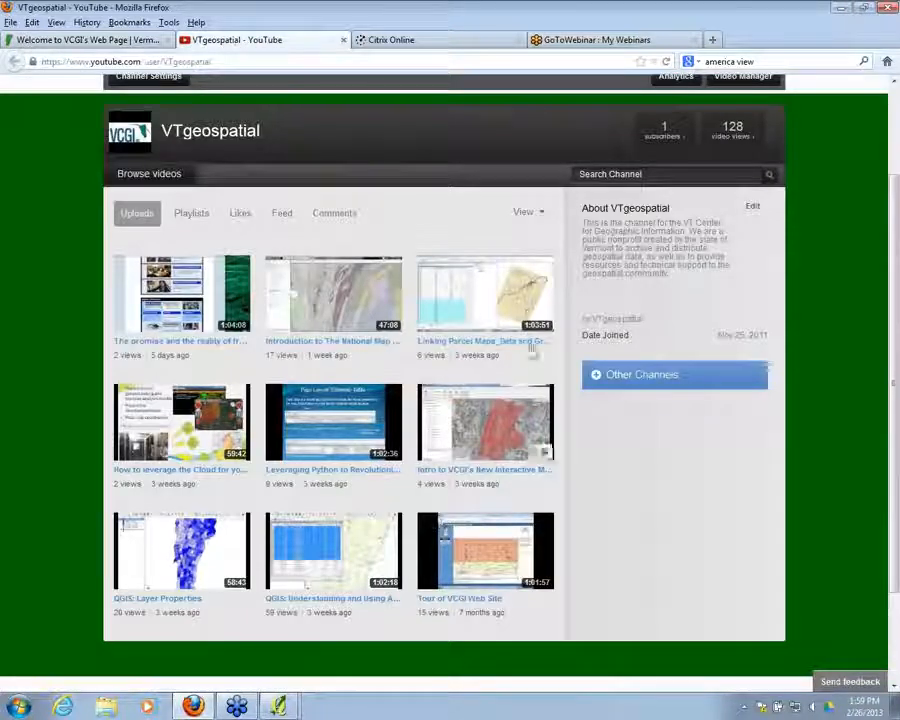